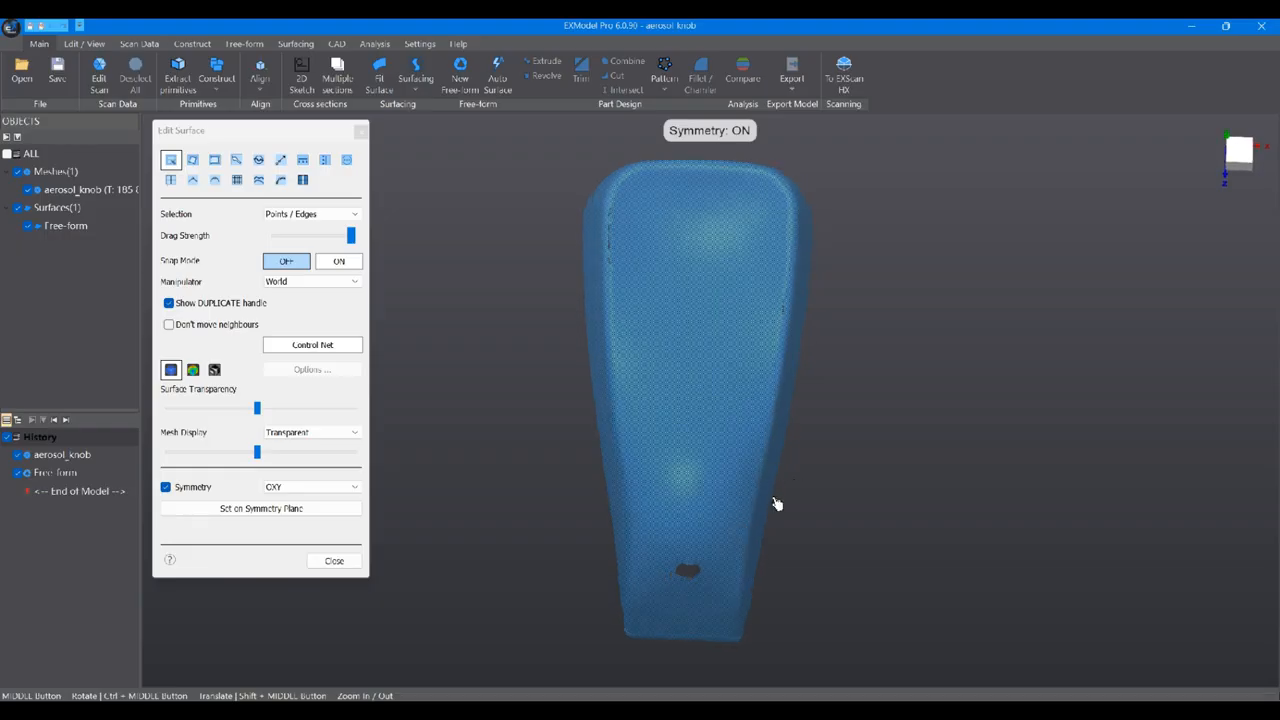
- Turn off the OXY symmetry without keeping the mirrored points, and switch Snap Mode on with Closest Point snapping
left_click(166, 487)
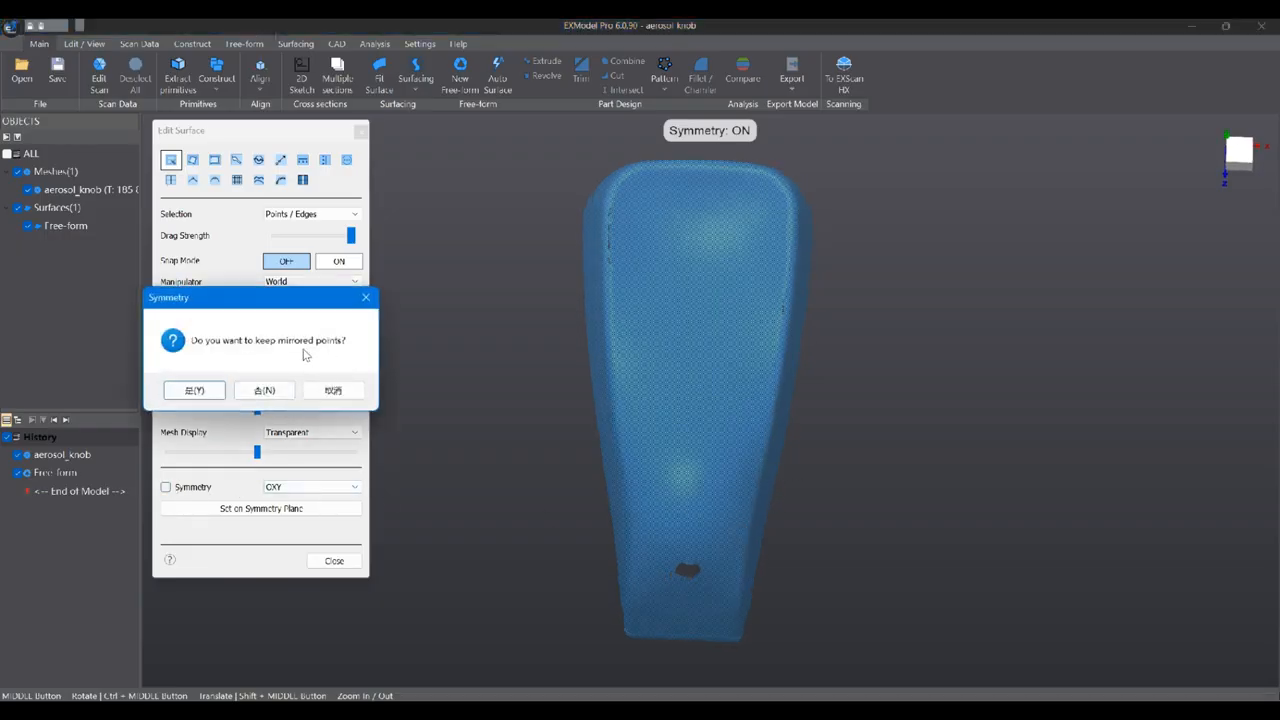
left_click(266, 391)
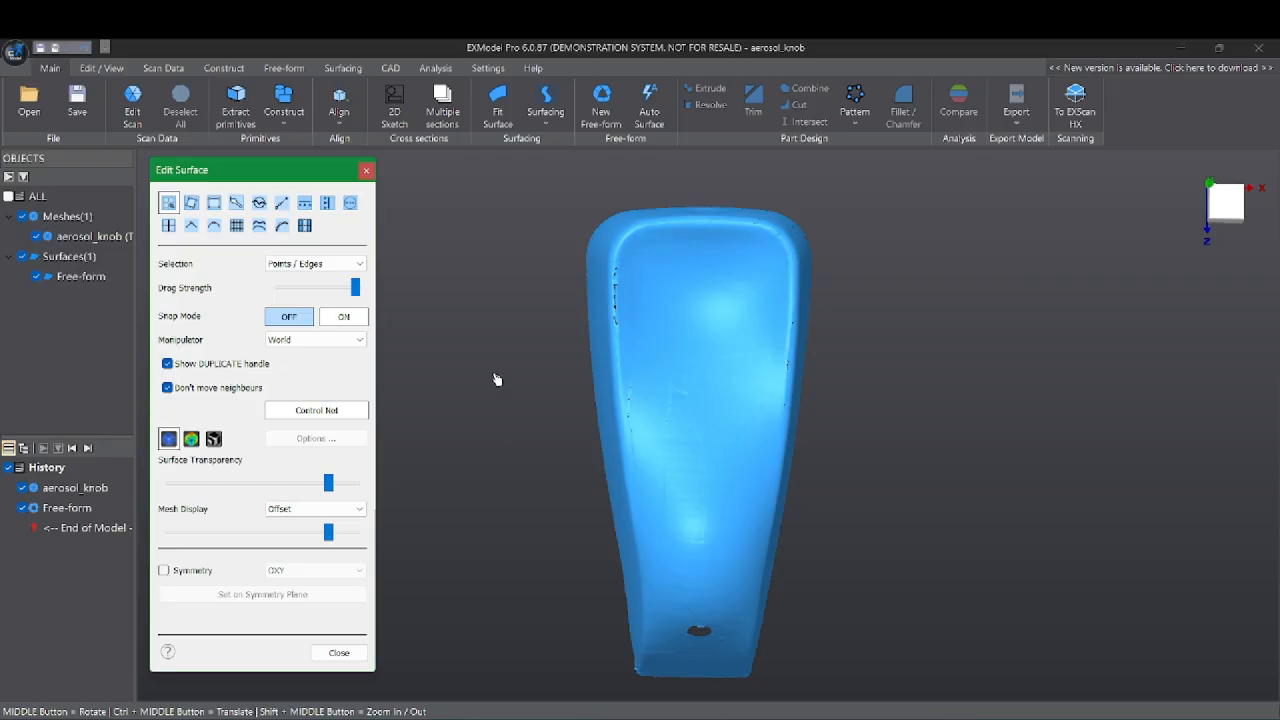
left_click(345, 316)
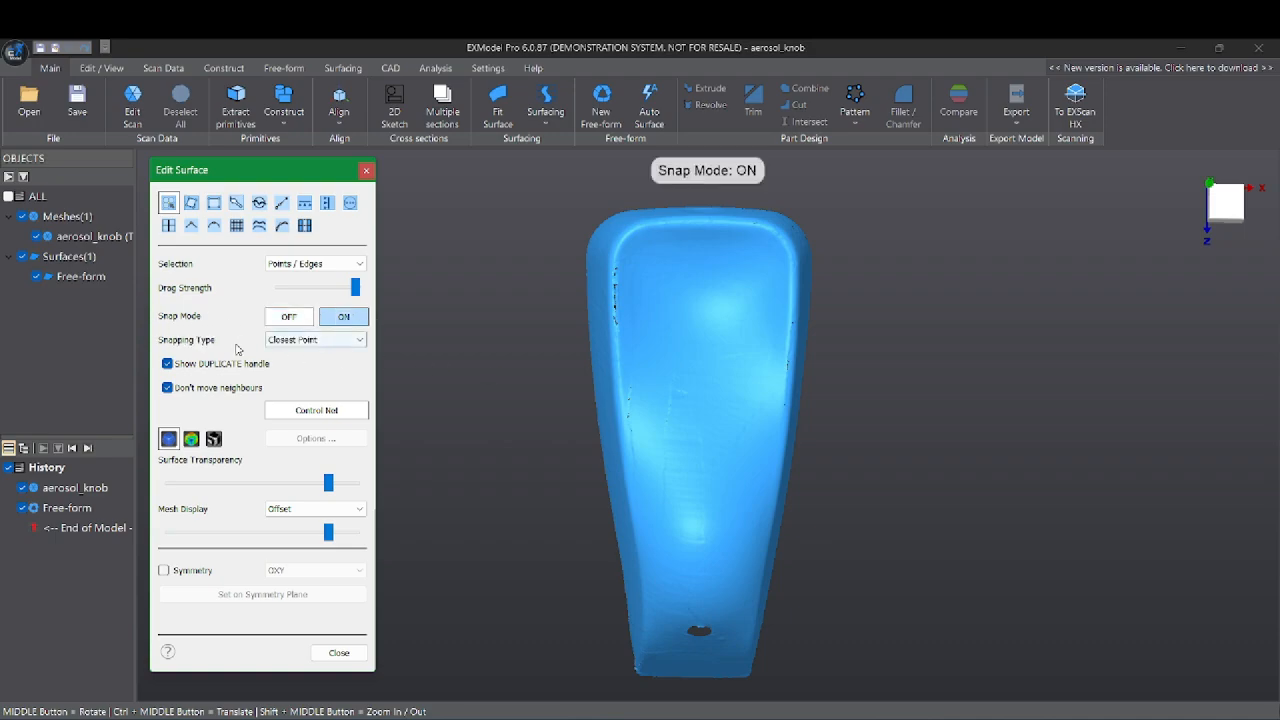
left_click(289, 316)
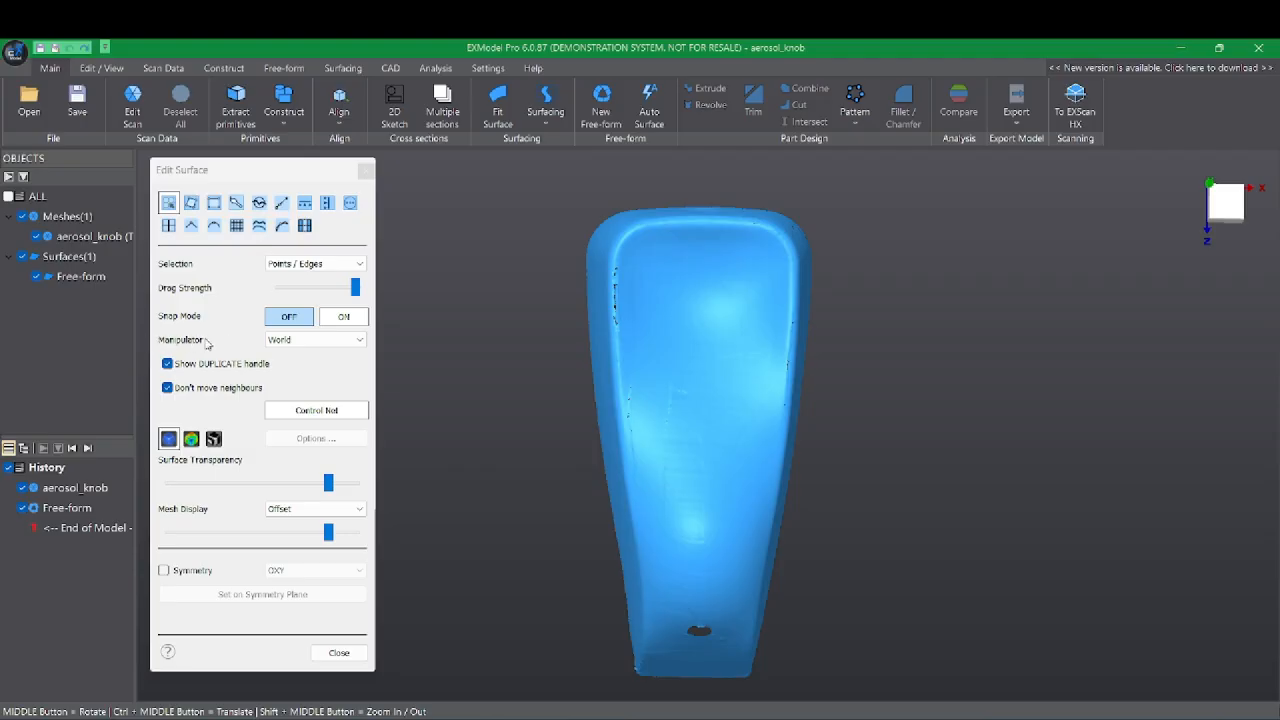
left_click(343, 316)
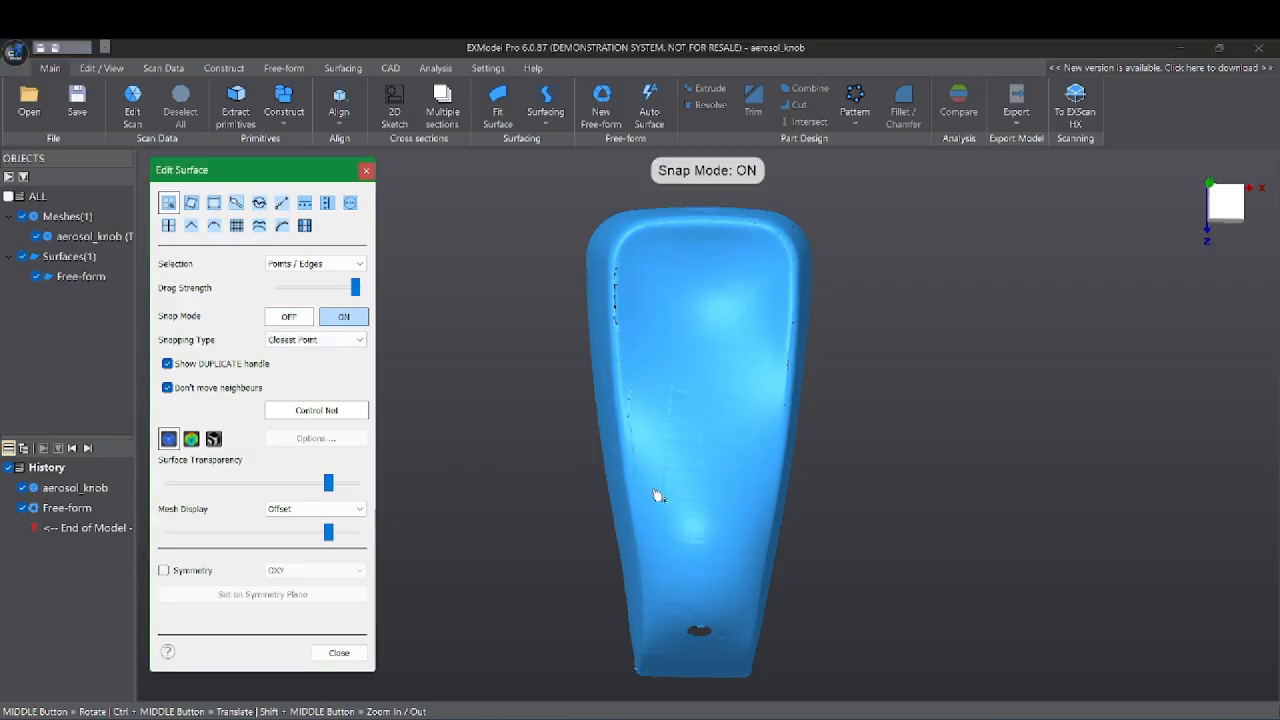
- Draw a tall four-sided patch on the knob's narrow end face, from beside the hole down to the lower edge
middle_click_drag(815, 624, 758, 423)
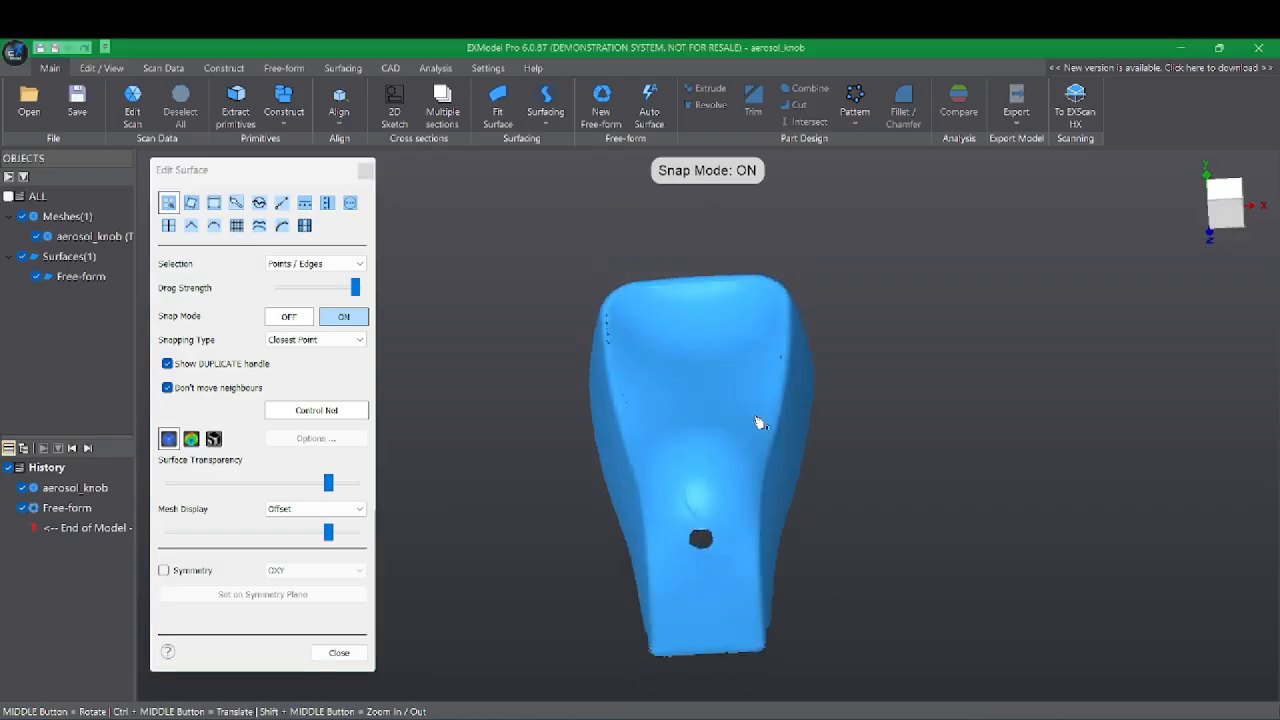
middle_click_drag(656, 706, 783, 528)
middle_click_drag(873, 464, 835, 478)
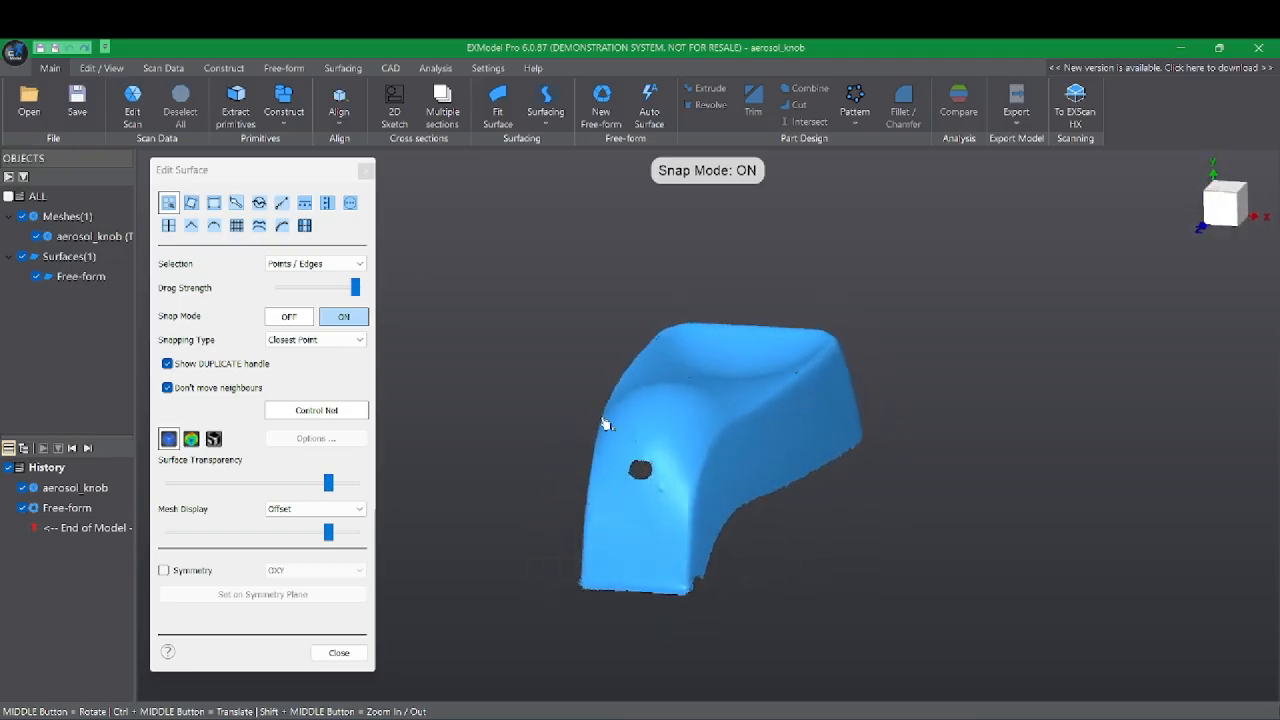
left_click(191, 202)
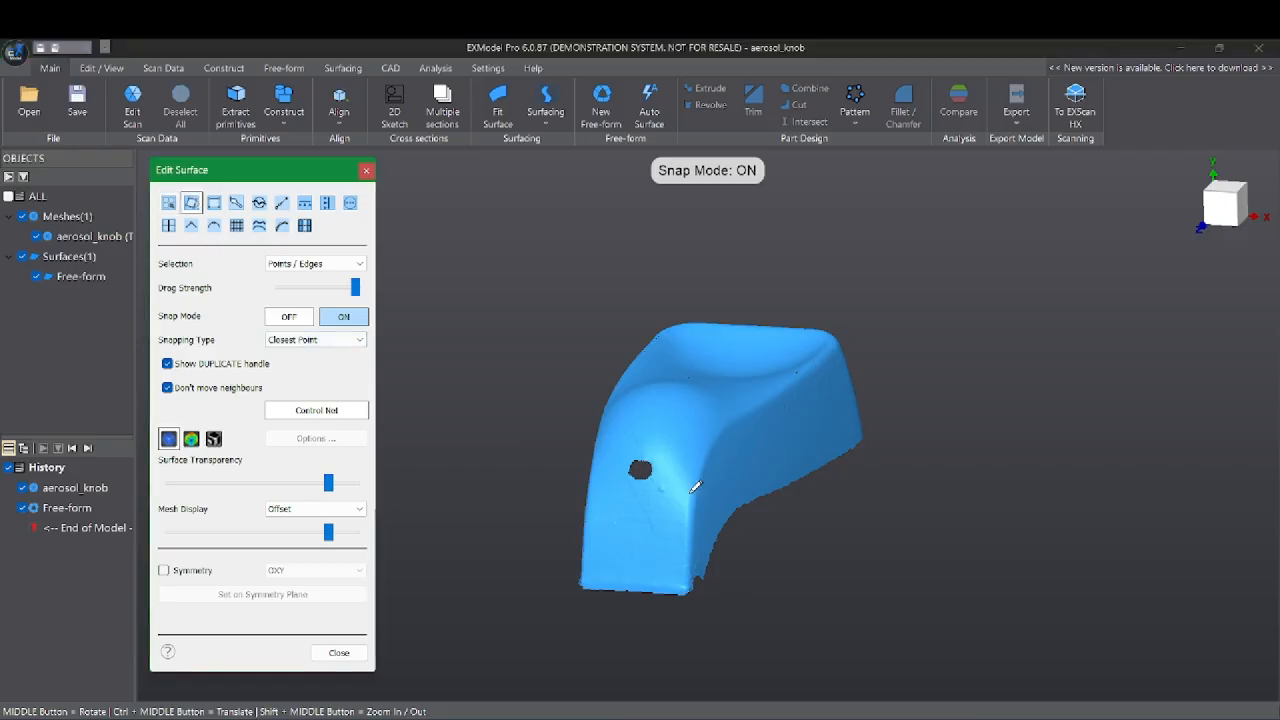
middle_click_drag(622, 492, 690, 490)
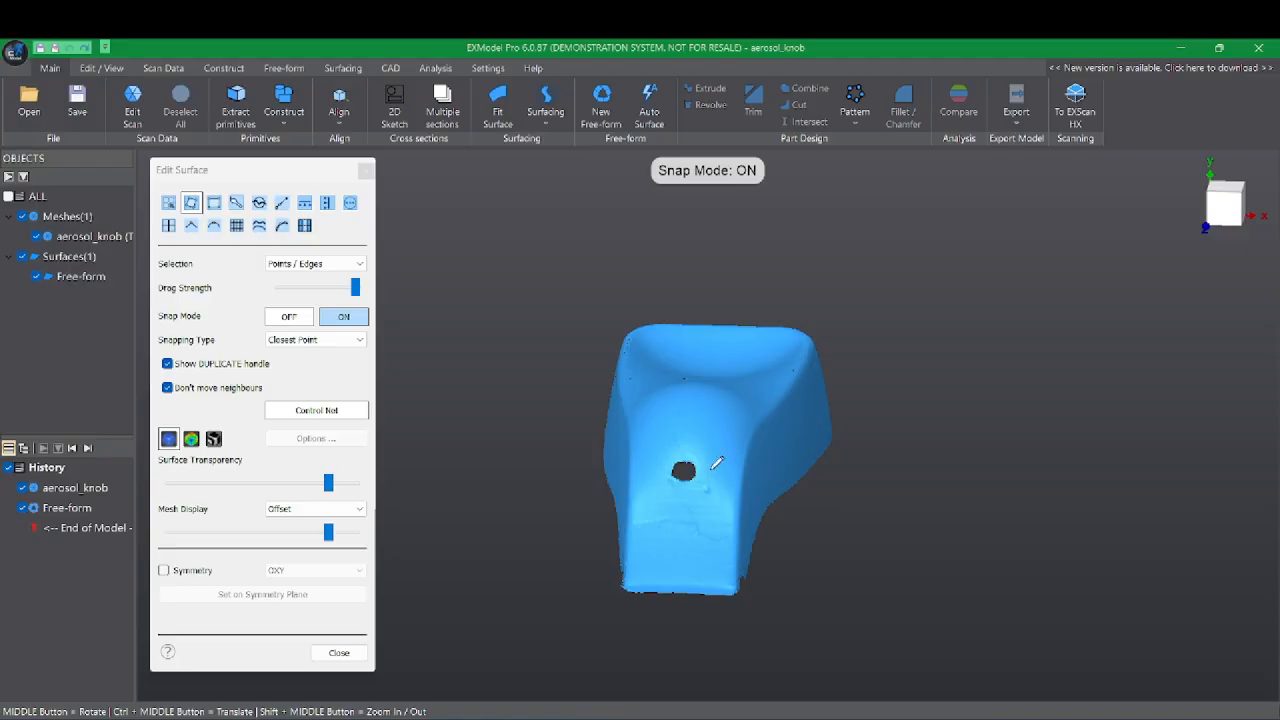
mouse_move(692, 447)
left_mouse_down()
mouse_move(690, 584)
mouse_move(724, 588)
mouse_move(740, 530)
mouse_move(733, 447)
left_mouse_up()
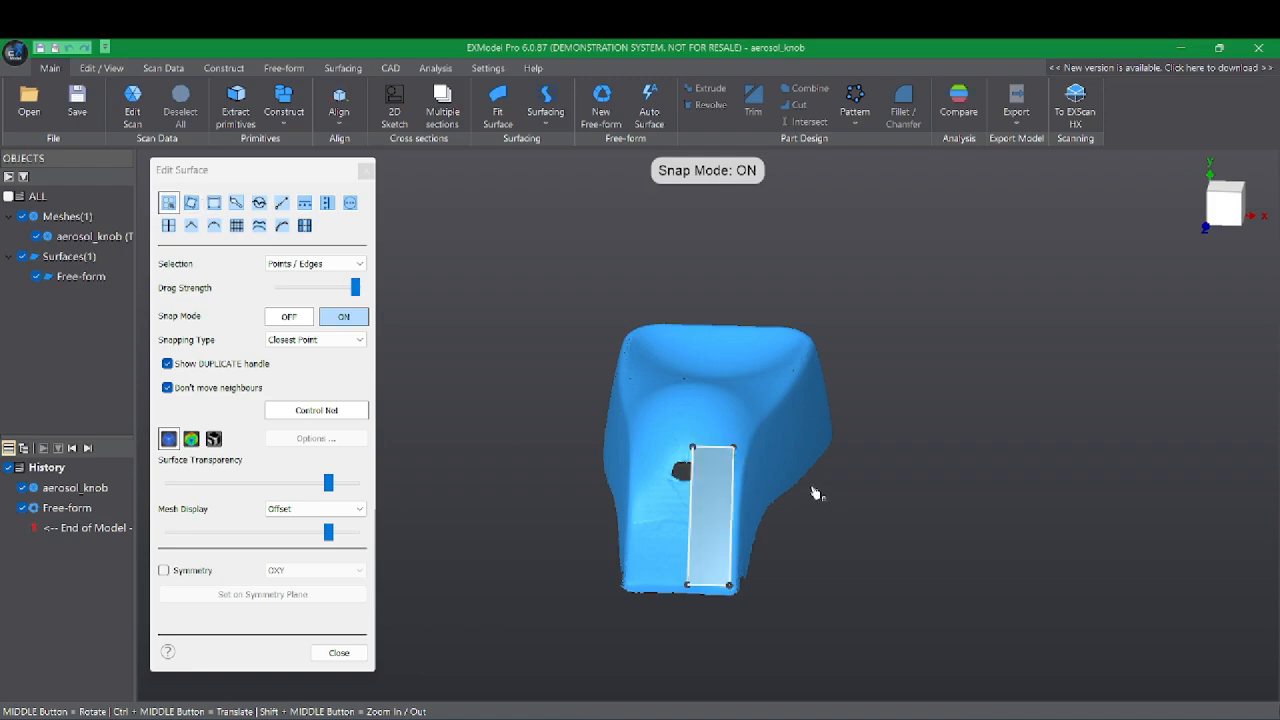
- Duplicate the patch's outer long edge onto the side wall and move the new upper corner down to the mesh's lower edge
middle_click_drag(815, 477, 506, 426)
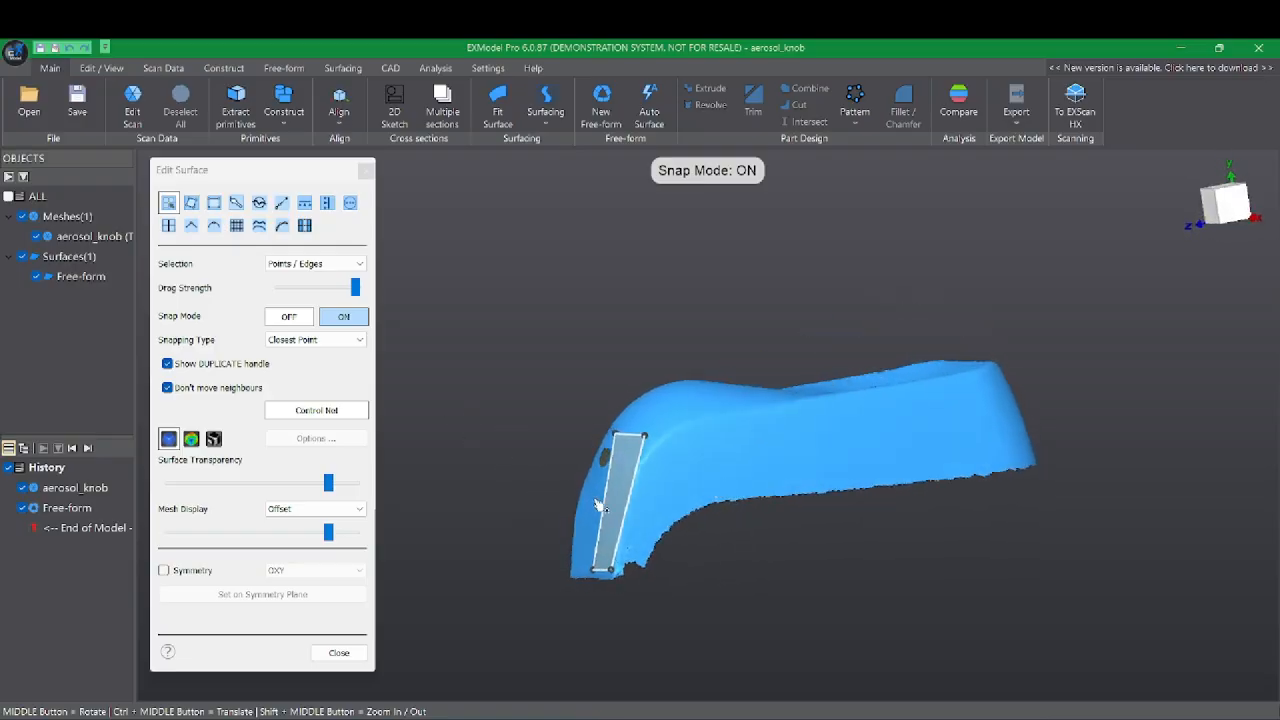
left_click_drag(632, 505, 665, 500)
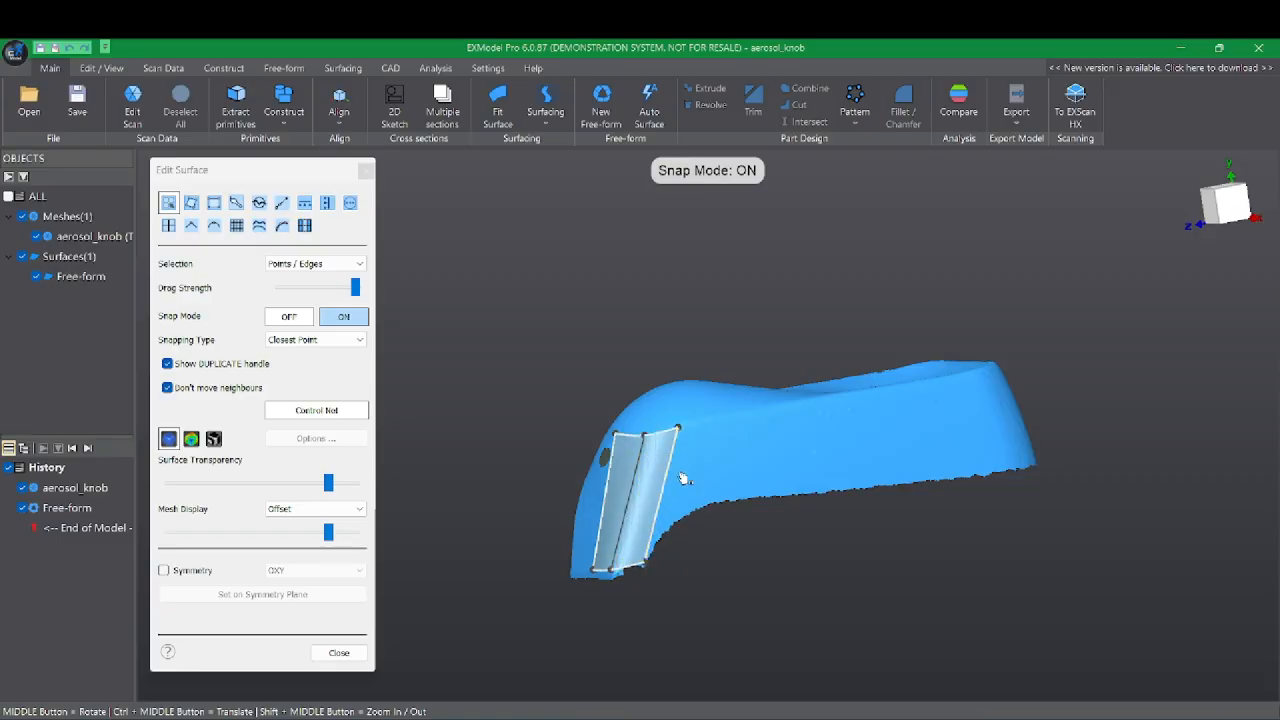
left_click_drag(680, 431, 689, 518)
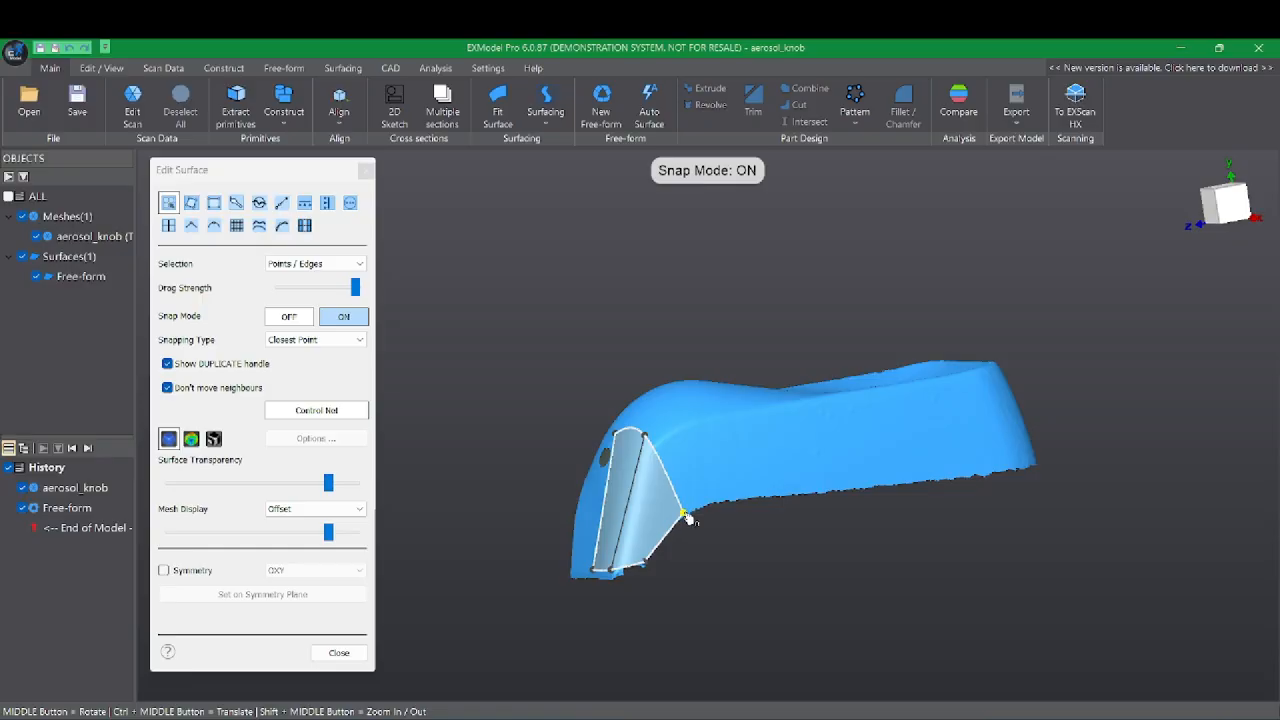
- Duplicate the two upper end edges over the bend onto the body and align the new lower corner with the mesh's lower edge
middle_click_drag(745, 499, 662, 445)
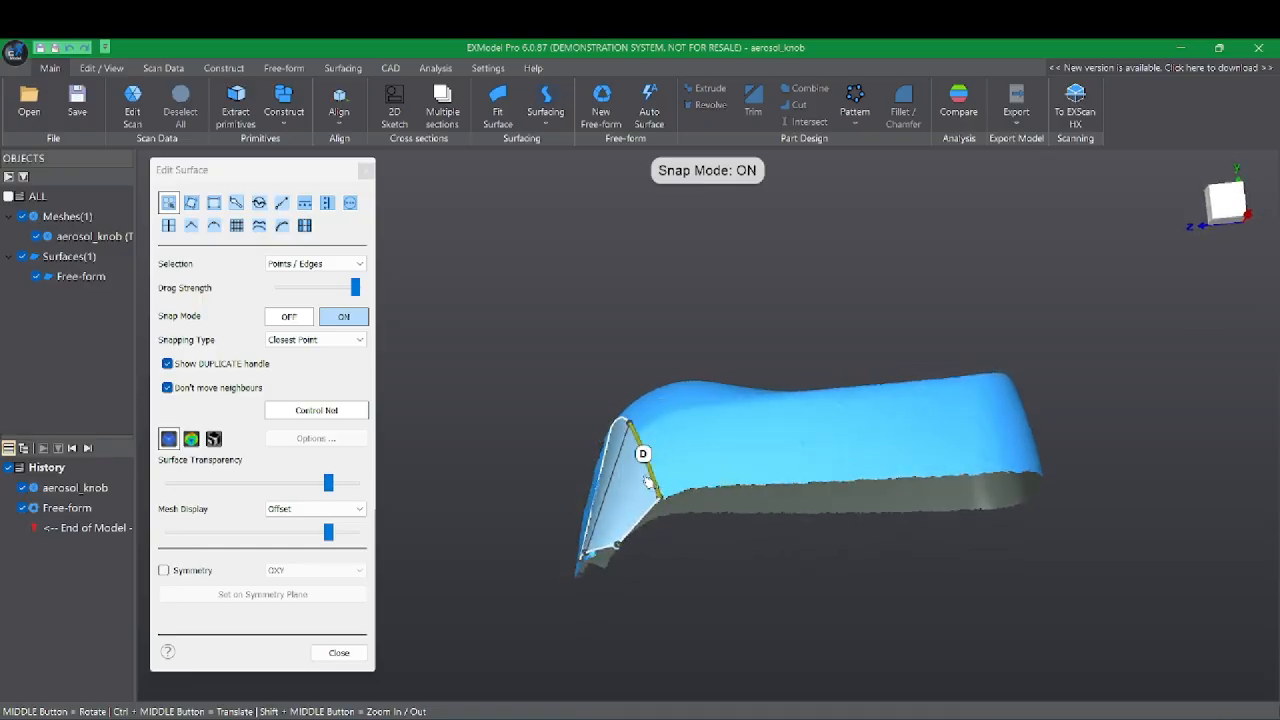
middle_click_drag(697, 440, 668, 510)
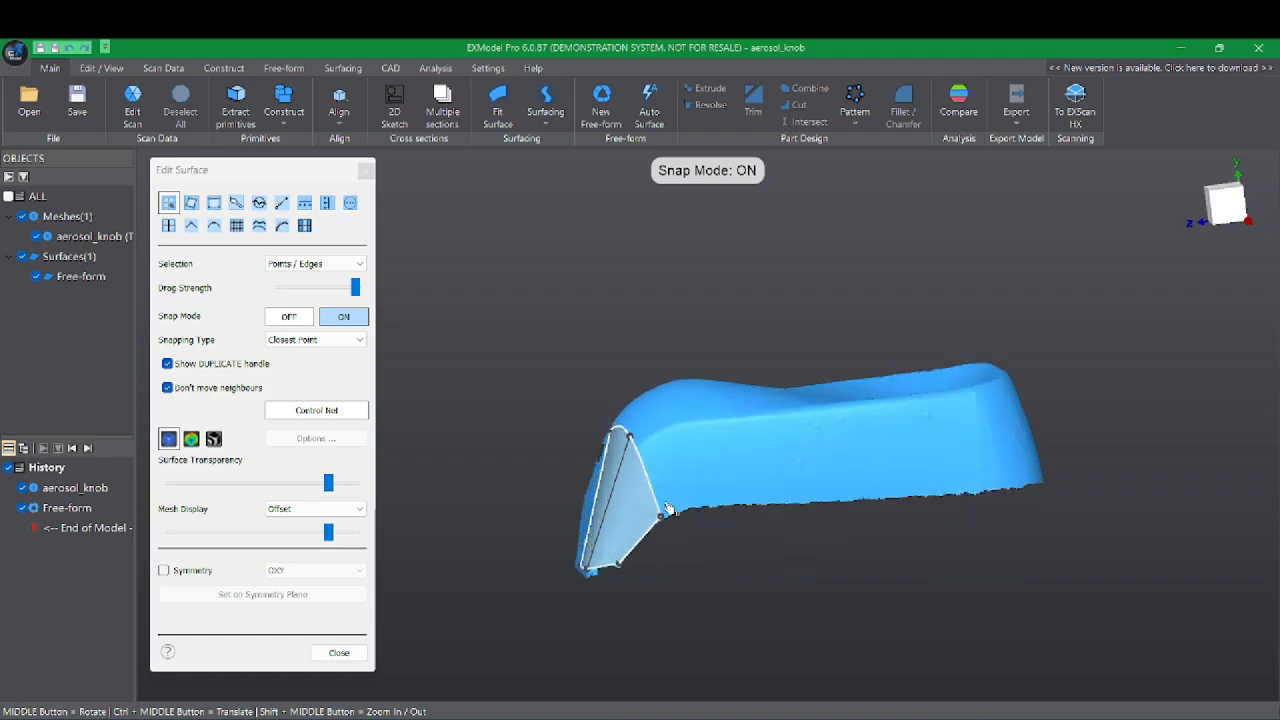
left_click(645, 471)
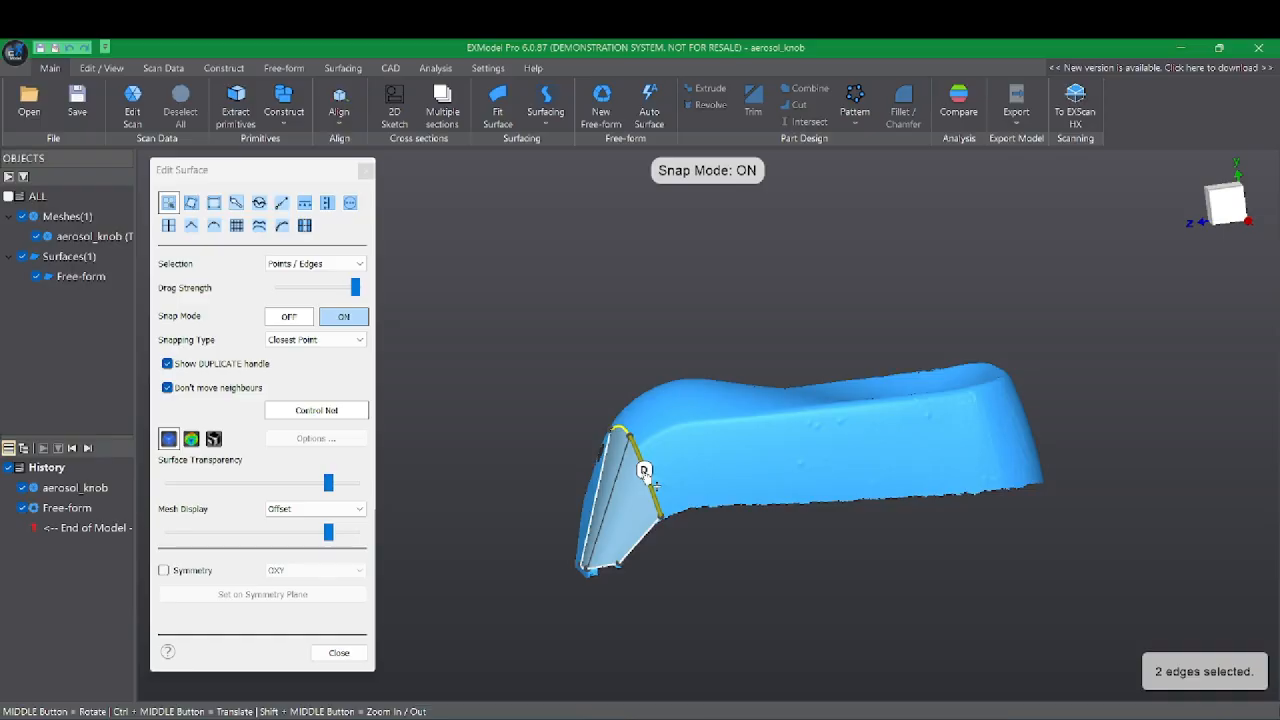
left_click_drag(645, 471, 737, 435)
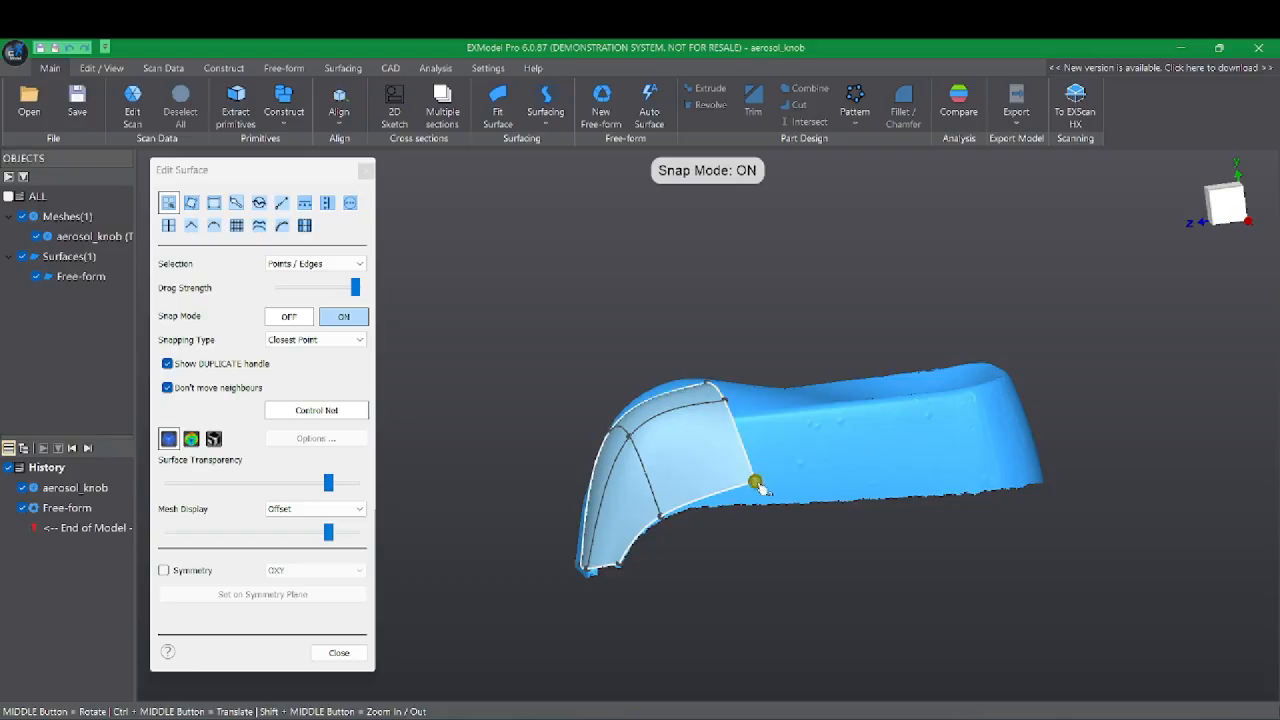
left_click_drag(758, 486, 744, 503)
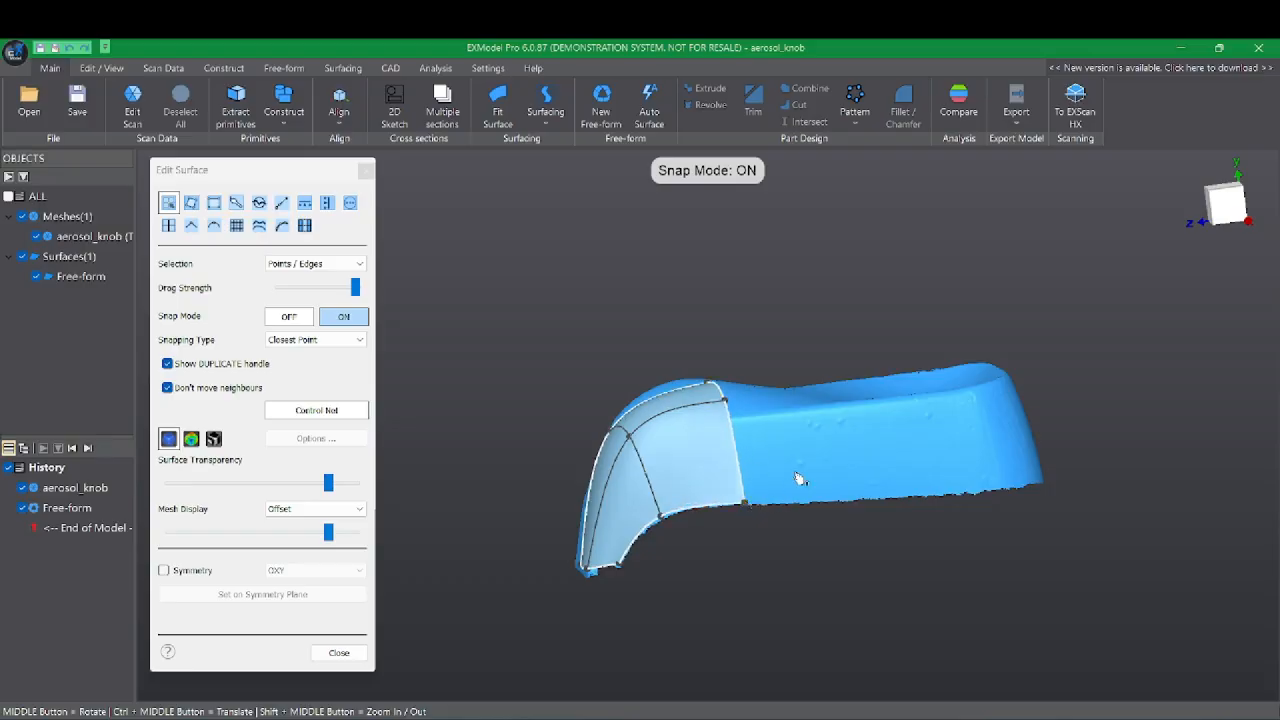
- Extend the surface along the side wall to the wide end by duplicating its two end edges into two more patch rows
middle_click_drag(798, 478, 765, 499)
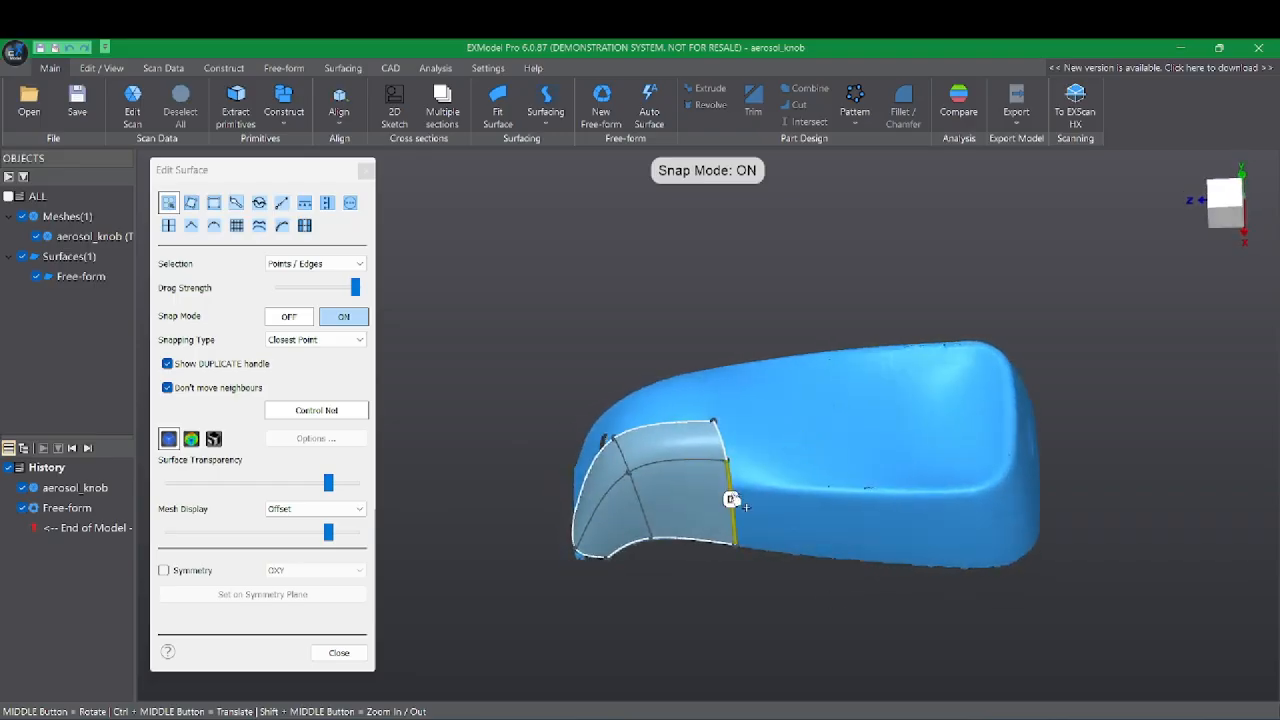
left_click(731, 500)
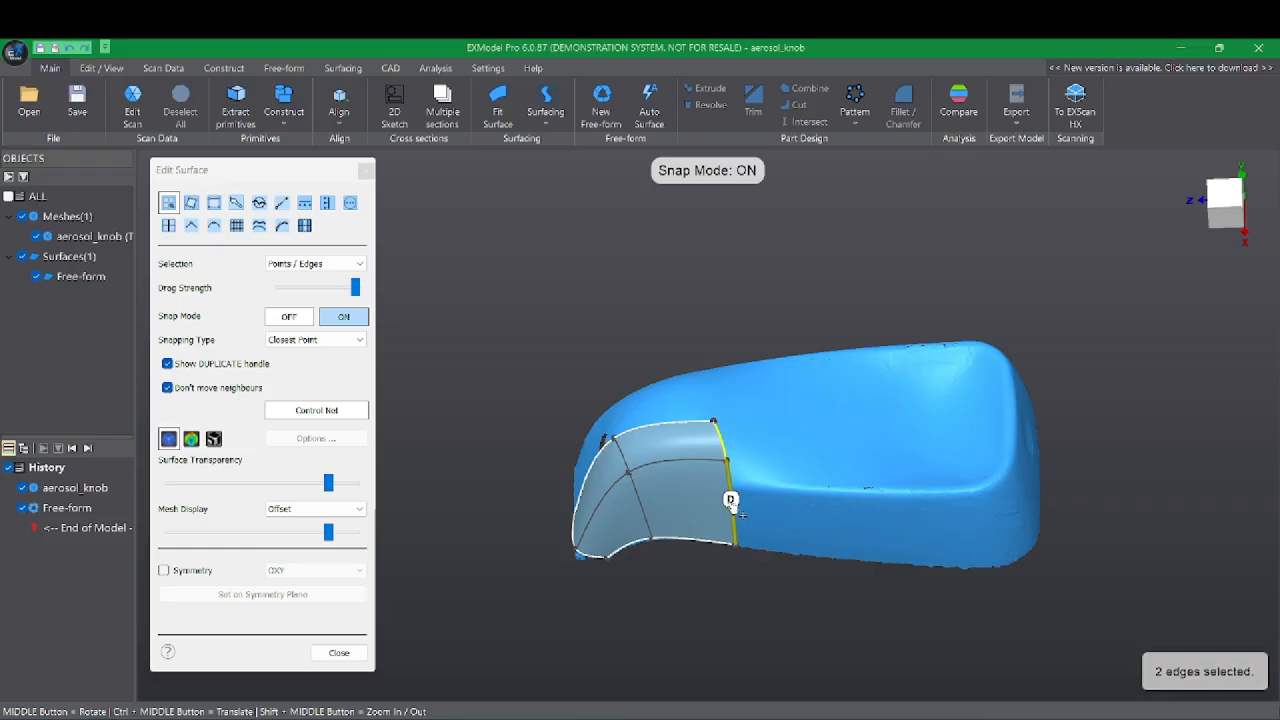
left_click_drag(731, 500, 983, 519)
left_click(912, 533)
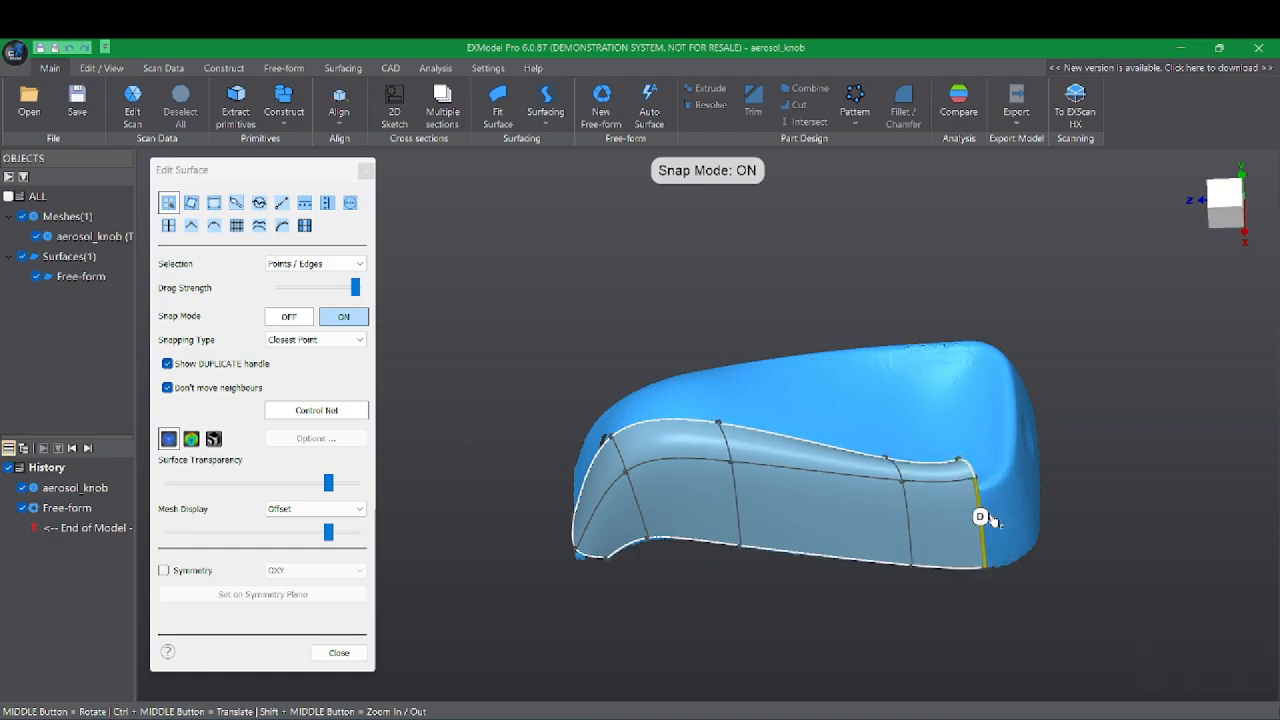
middle_click_drag(1021, 512, 855, 563)
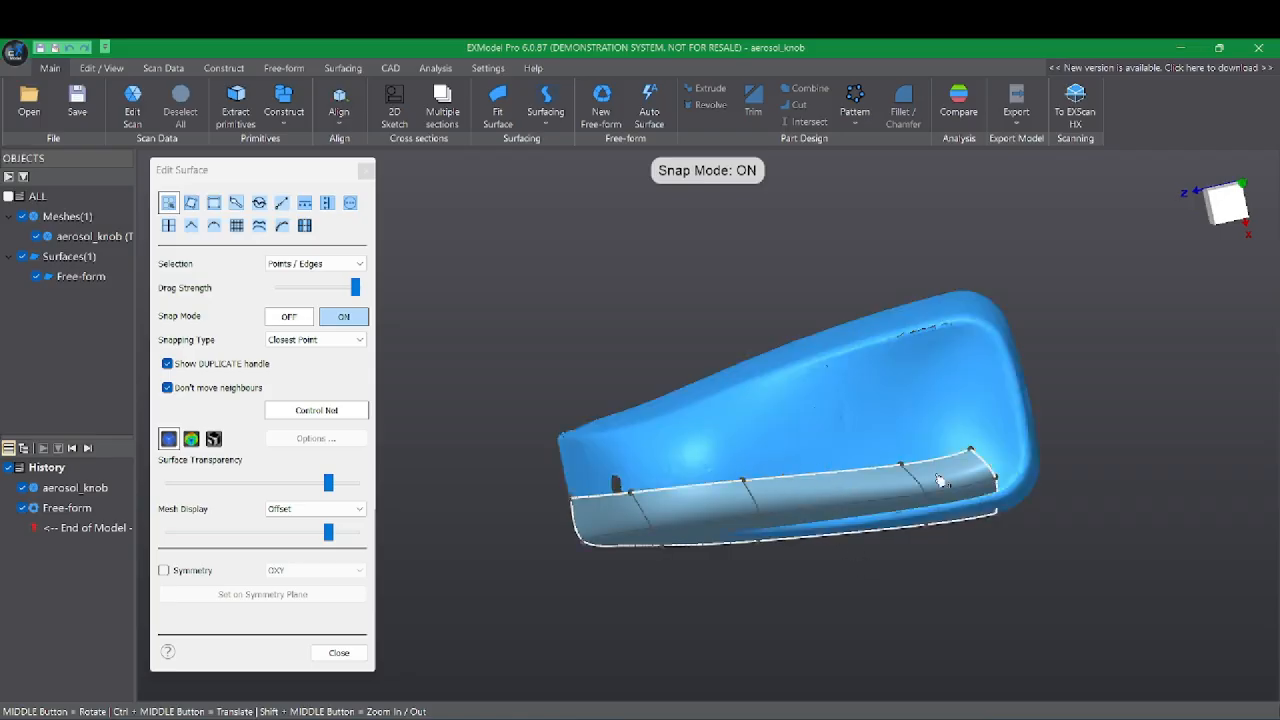
left_click_drag(905, 467, 969, 444)
- Examine the side surface with the zebra stripe and deviation color displays, and return to the shaded display
middle_click_drag(969, 444, 911, 357)
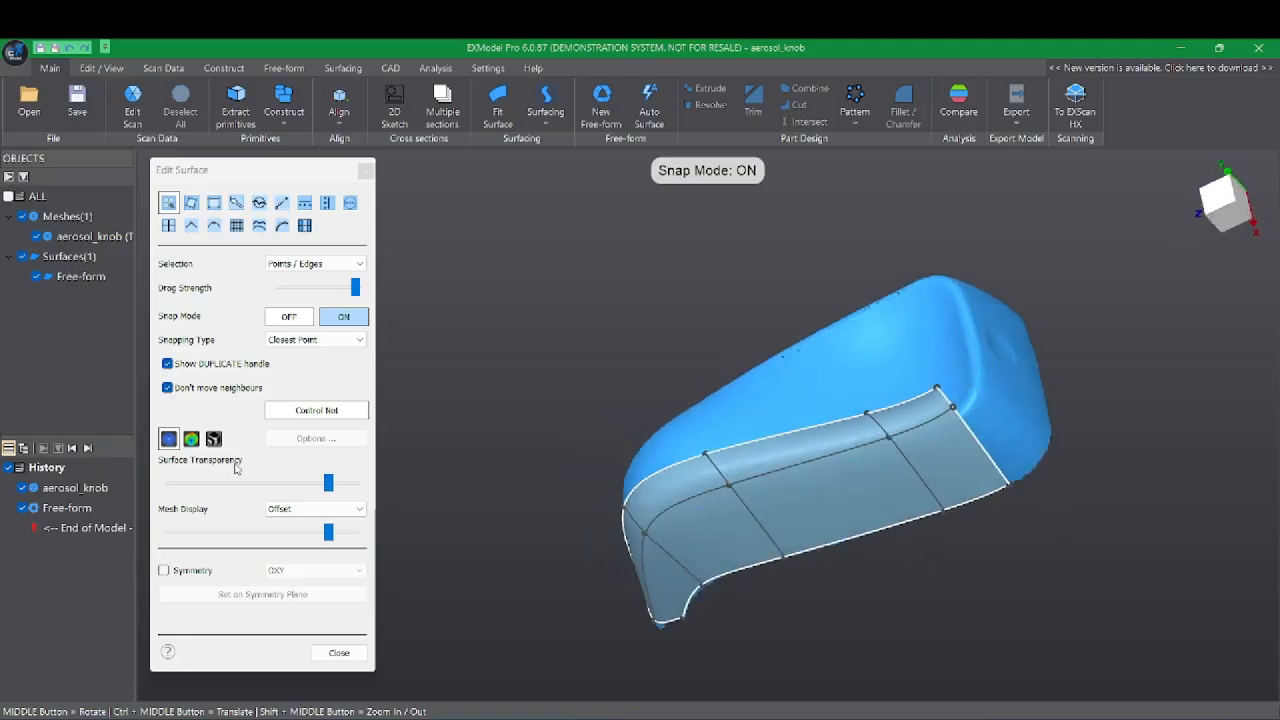
left_click(213, 438)
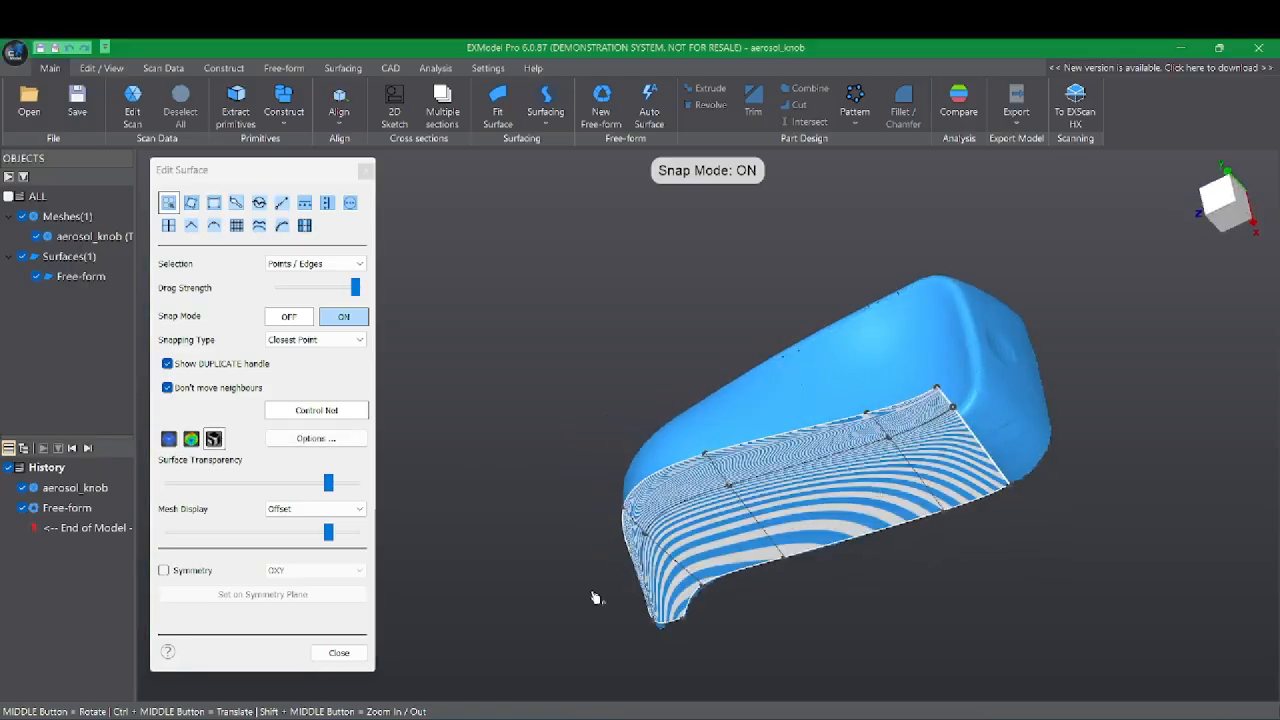
right_click(1245, 250)
left_click(911, 260)
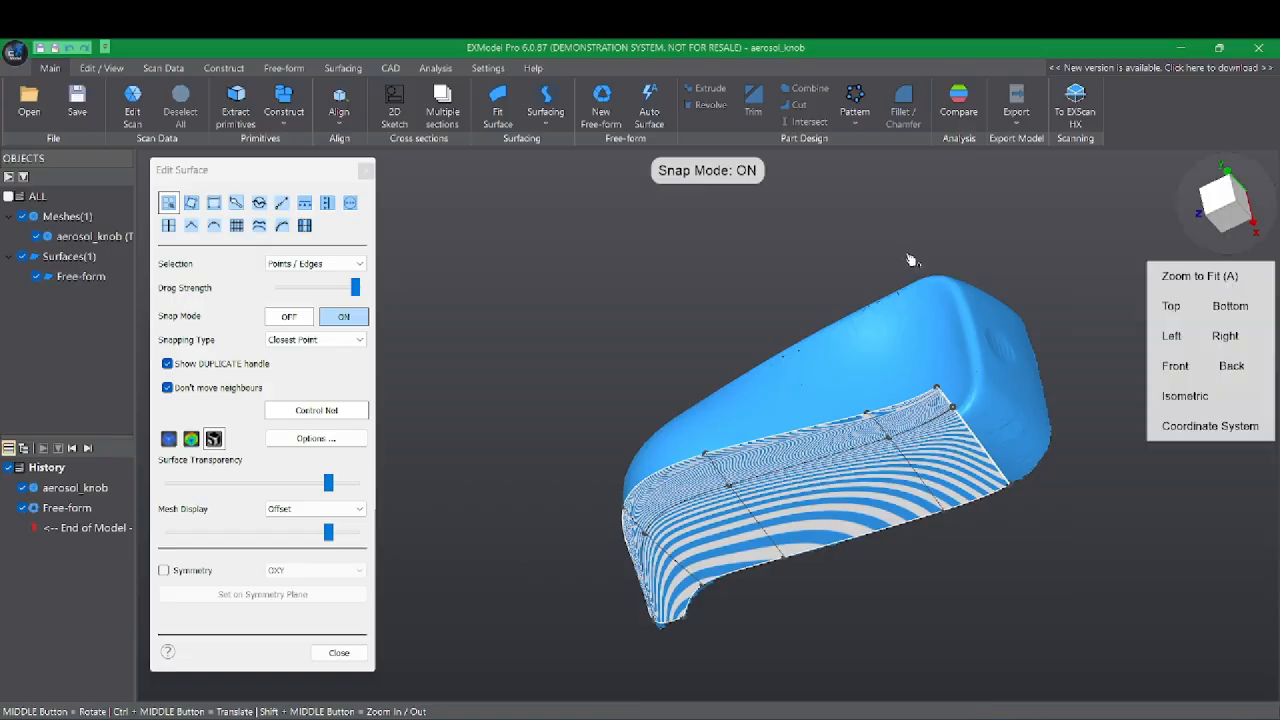
middle_click_drag(911, 260, 458, 347)
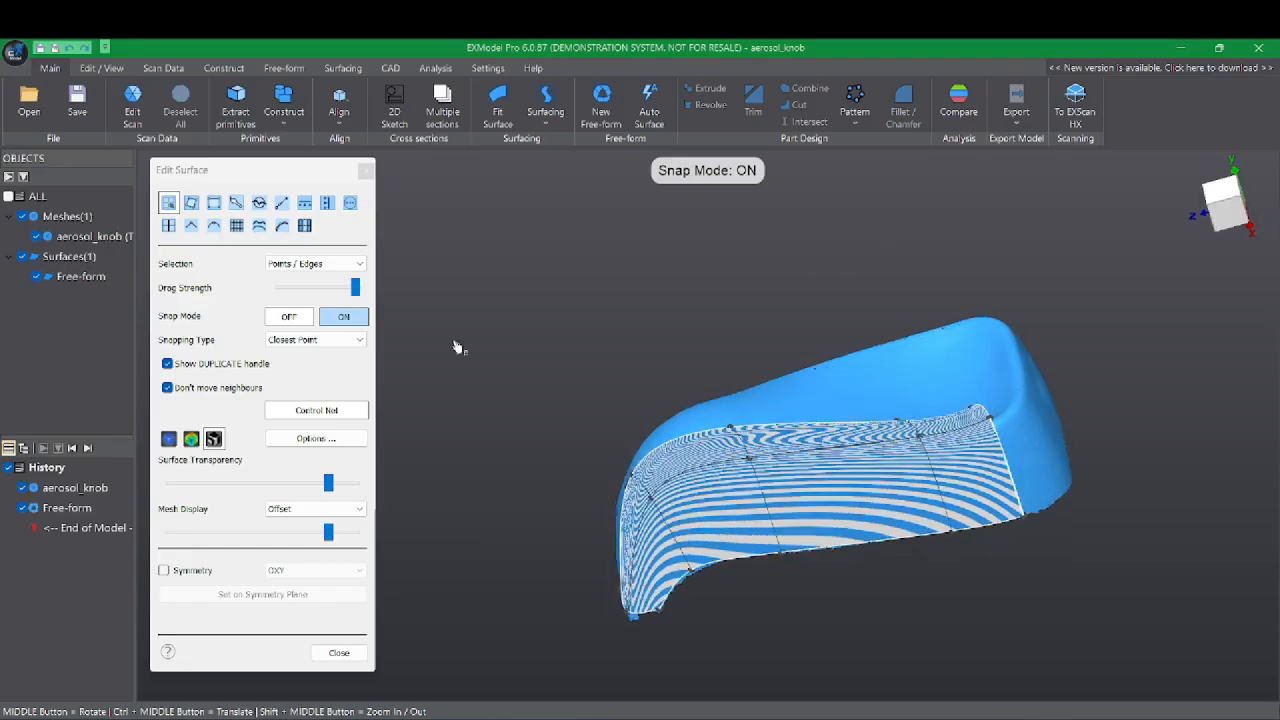
left_click(191, 438)
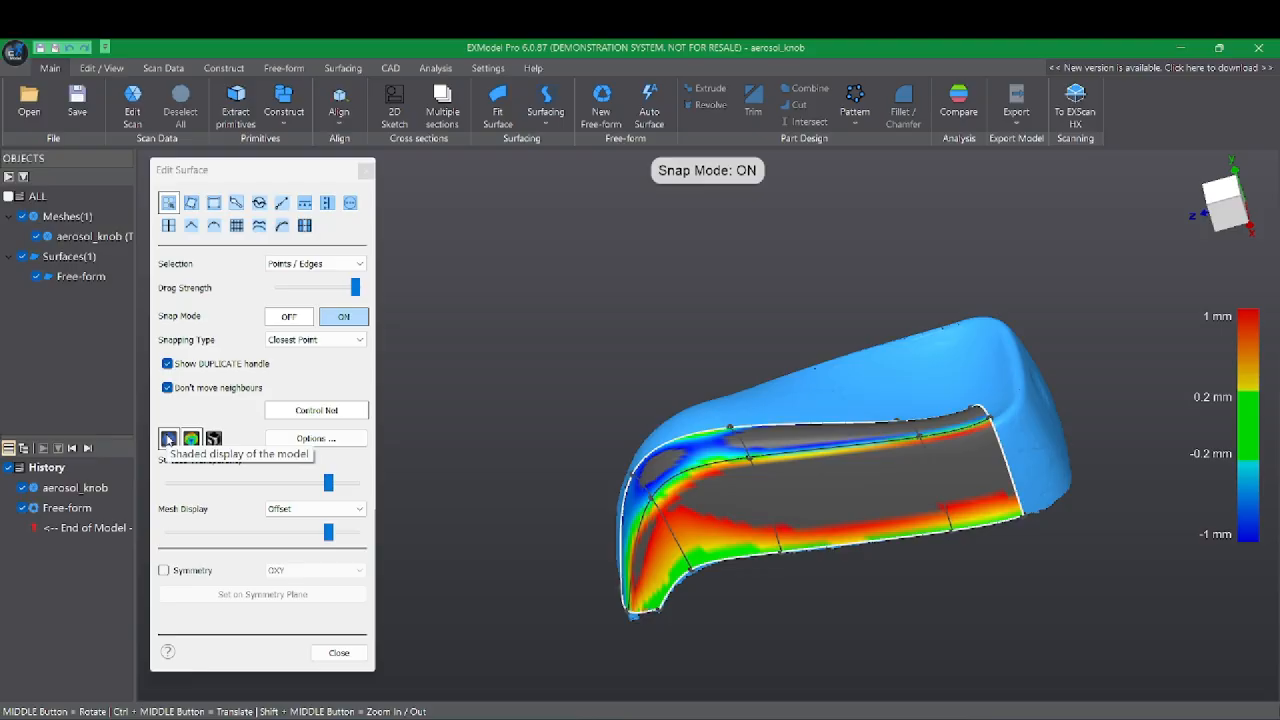
left_click(168, 440)
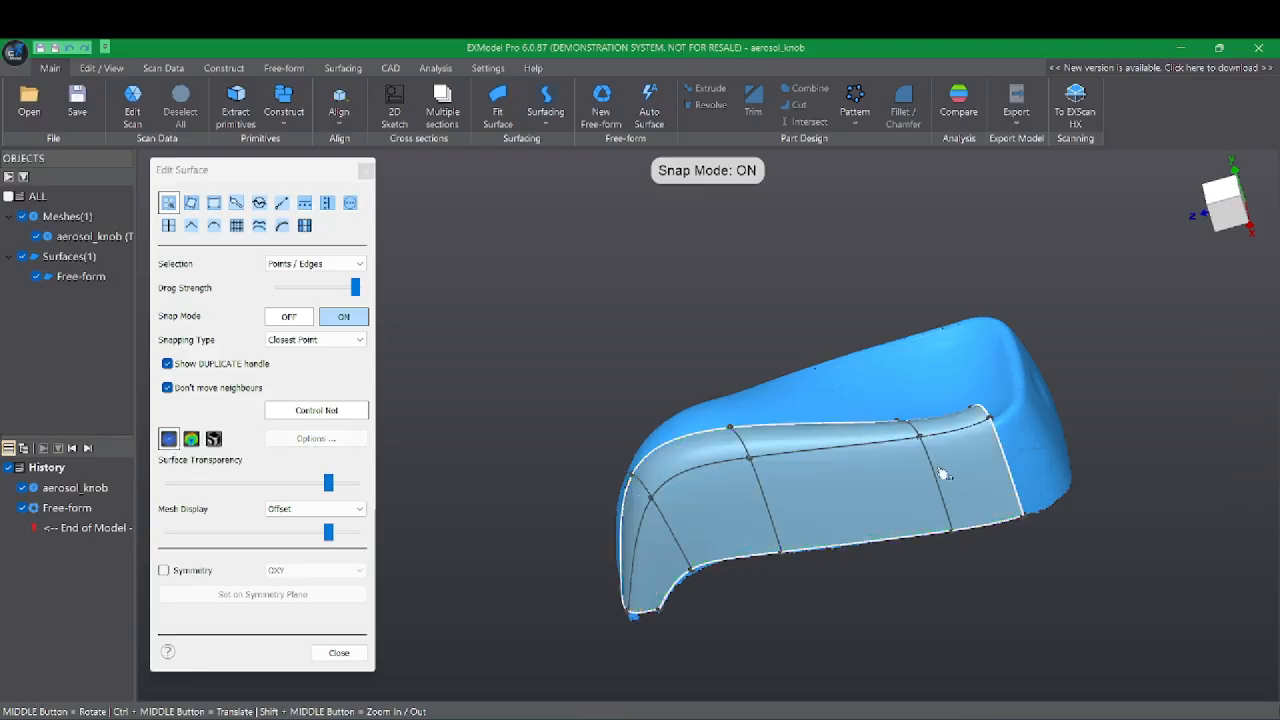
- Duplicate the side wall's end edge around the wide end's corner and reposition the new patch's upper corner
left_click_drag(1005, 460, 1062, 444)
middle_click_drag(1090, 424, 826, 480)
left_click_drag(1021, 396, 966, 434)
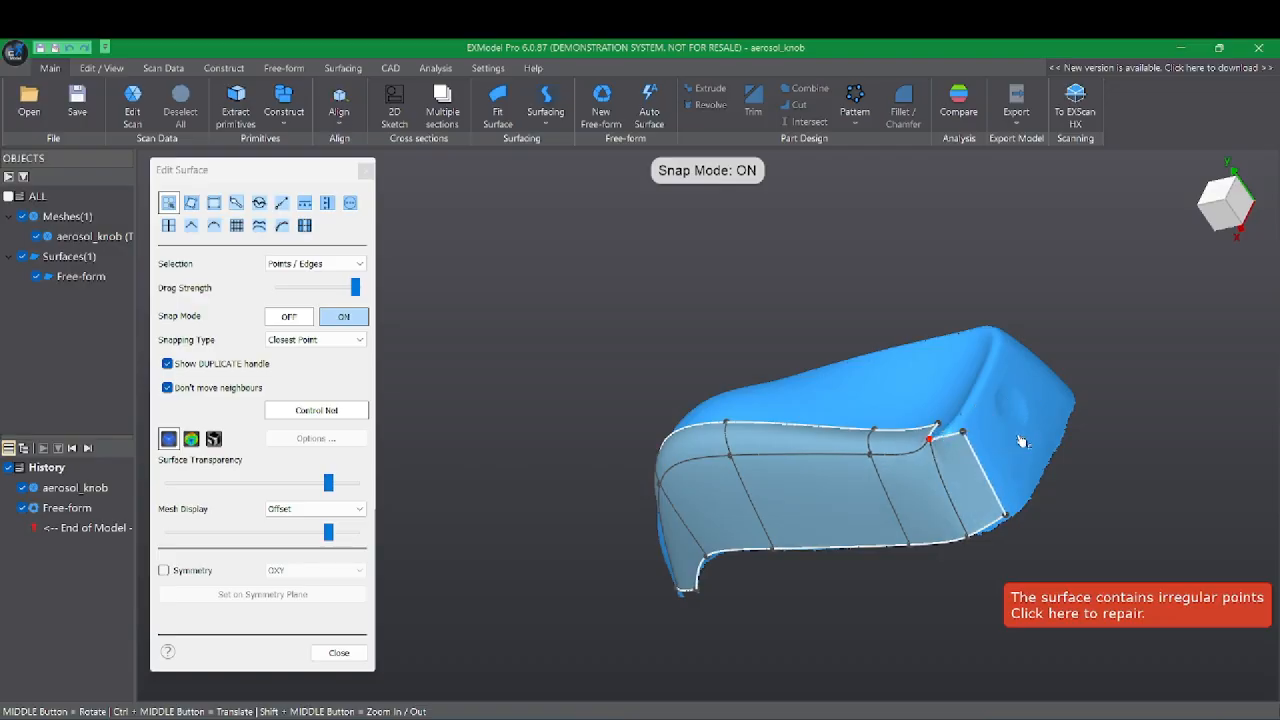
- Examine the zebra stripes around the irregular corner point, restore the shaded display, and inspect that point up close
mouse_move(1024, 420)
middle_mouse_down()
mouse_move(1030, 358)
mouse_move(1036, 430)
mouse_move(935, 453)
mouse_move(949, 505)
mouse_move(1091, 554)
middle_mouse_up()
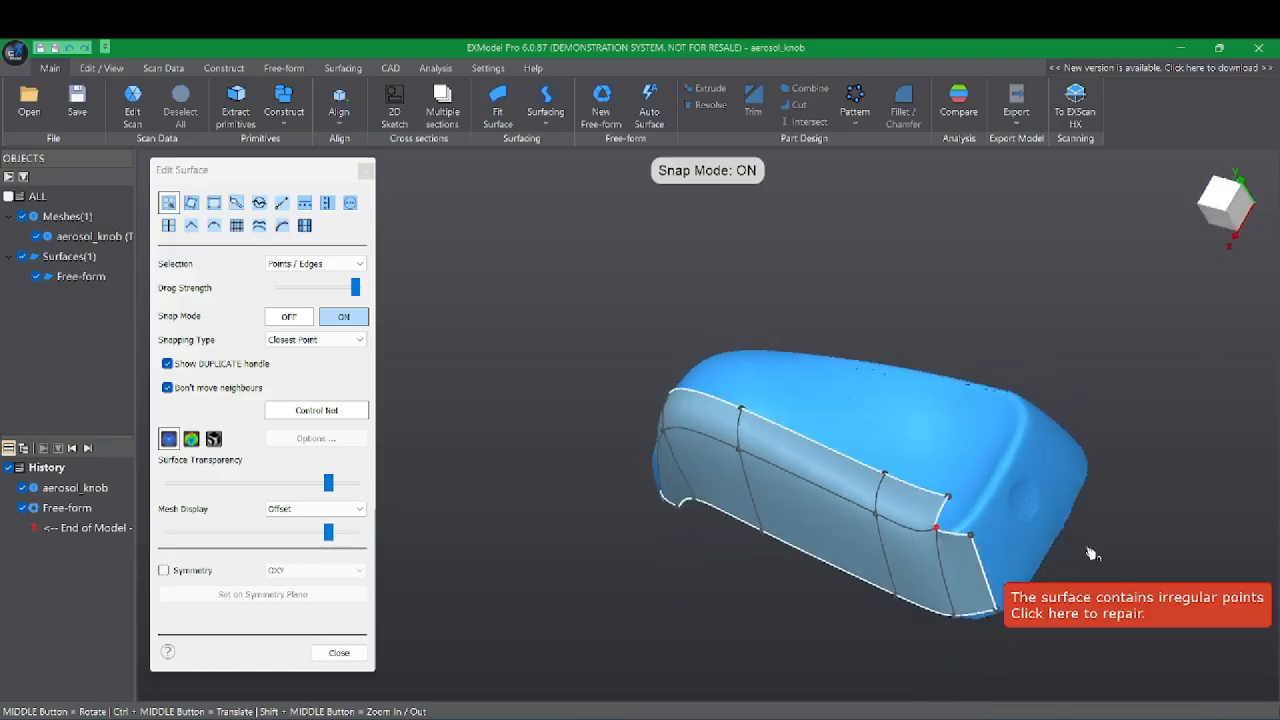
left_click(213, 438)
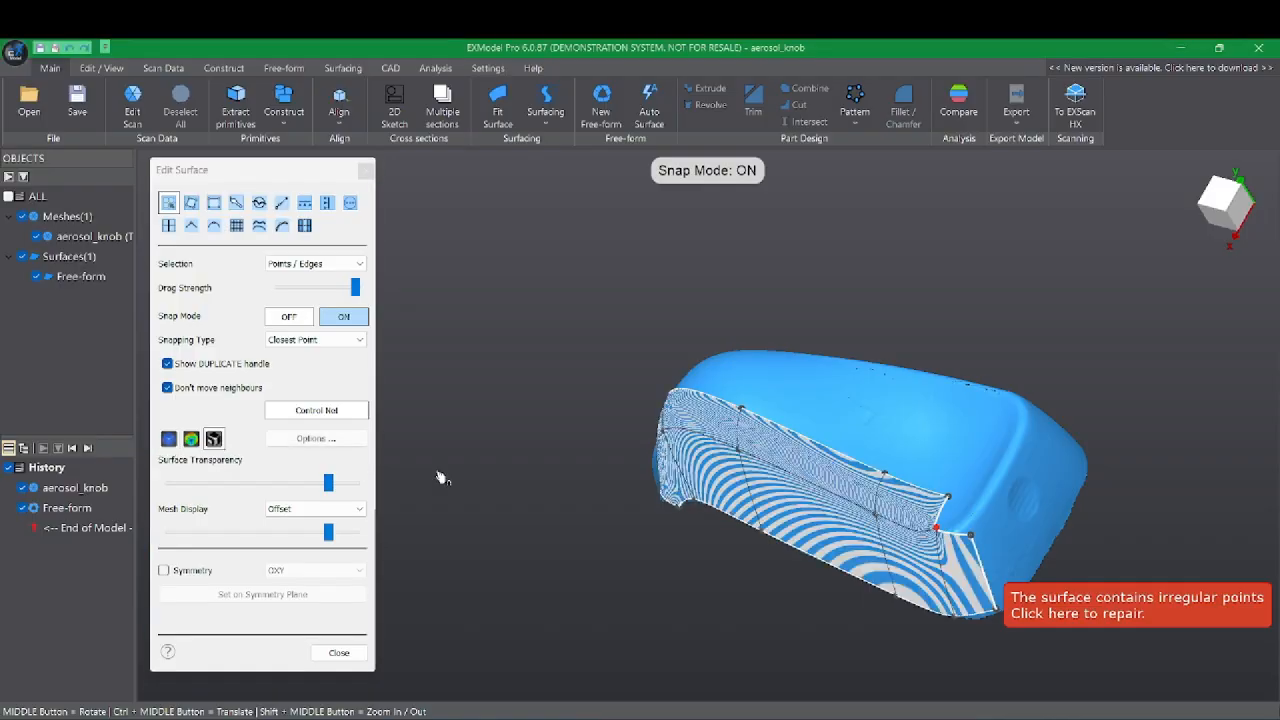
middle_click_drag(736, 496, 800, 468)
scroll(969, 400, "up", 5)
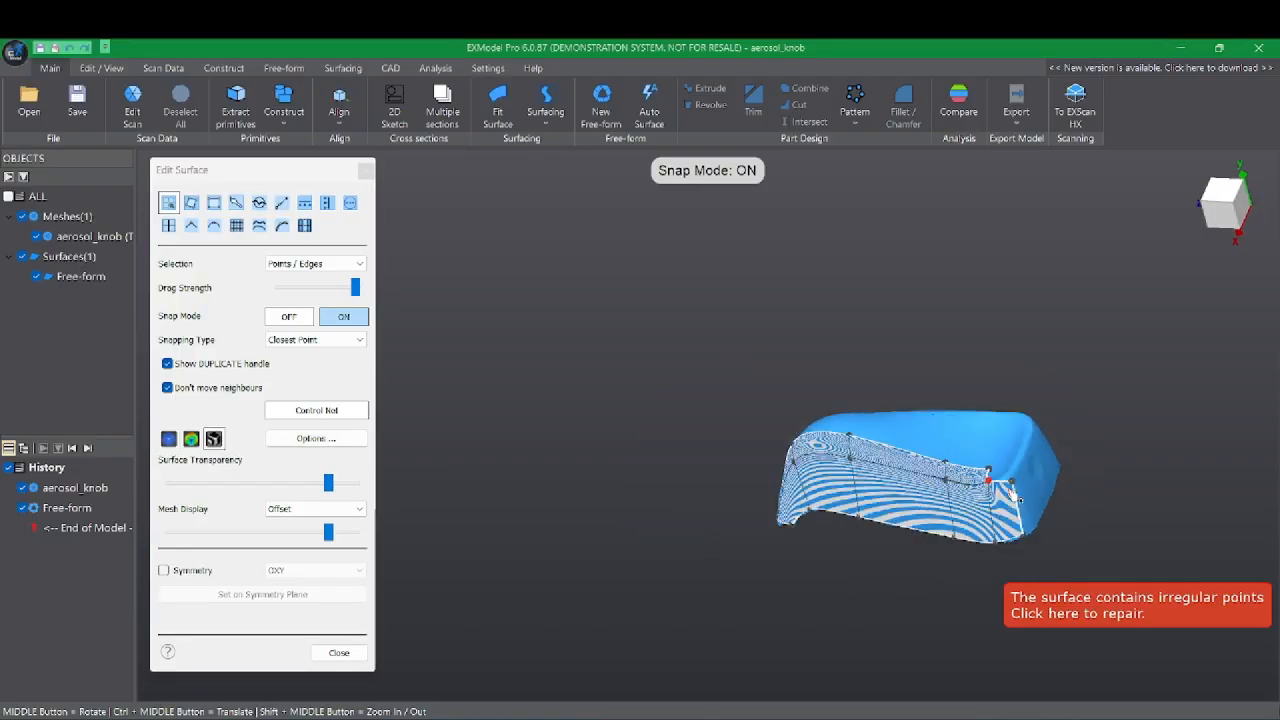
middle_click_drag(969, 400, 981, 382)
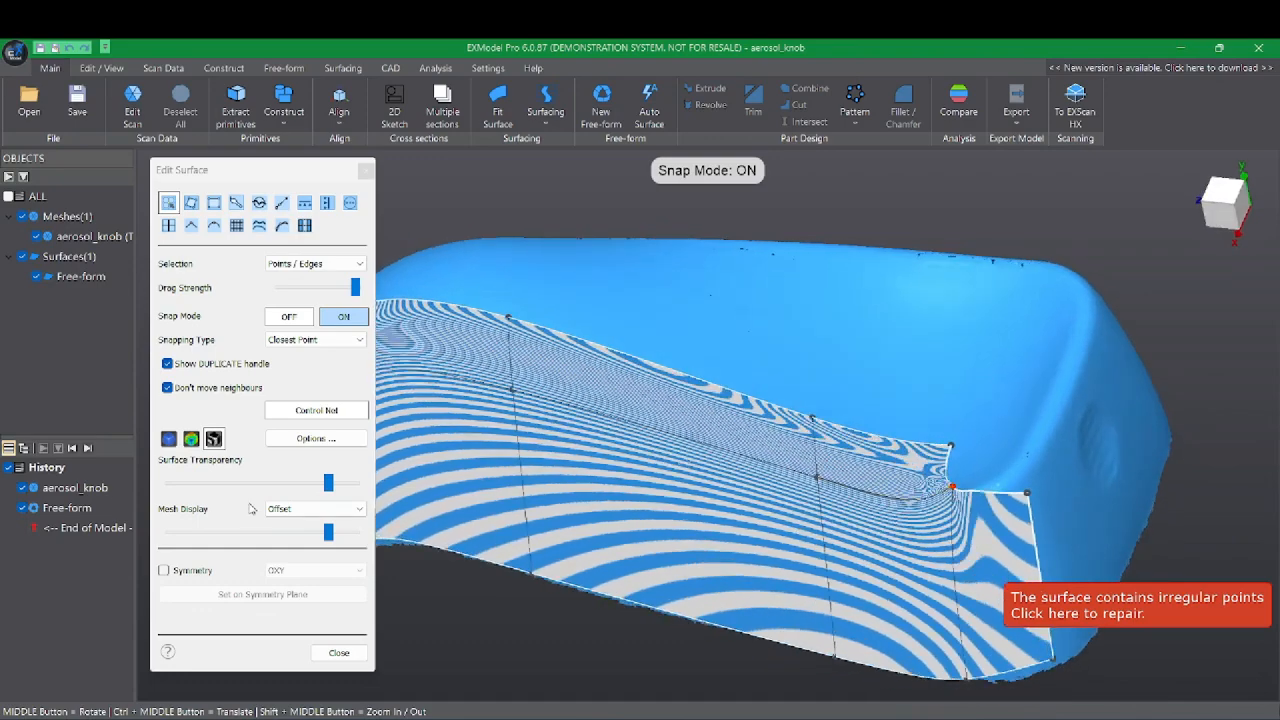
left_click(168, 438)
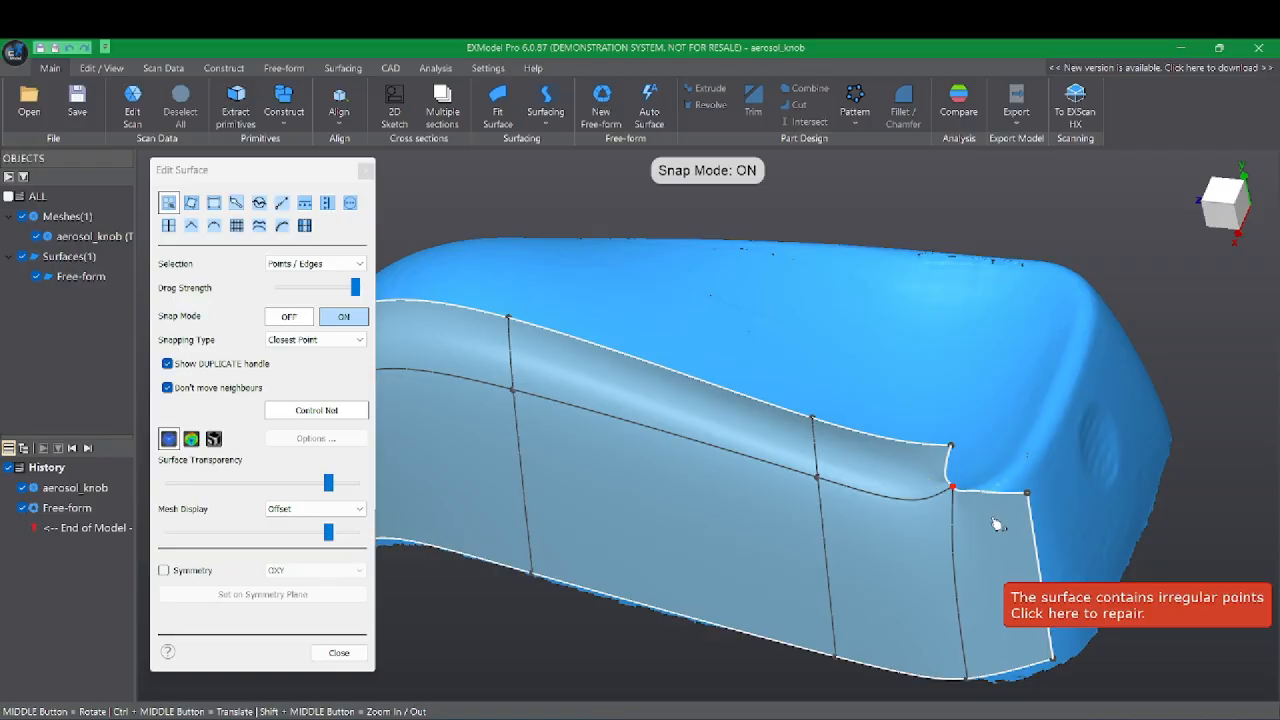
scroll(991, 516, "up", 2)
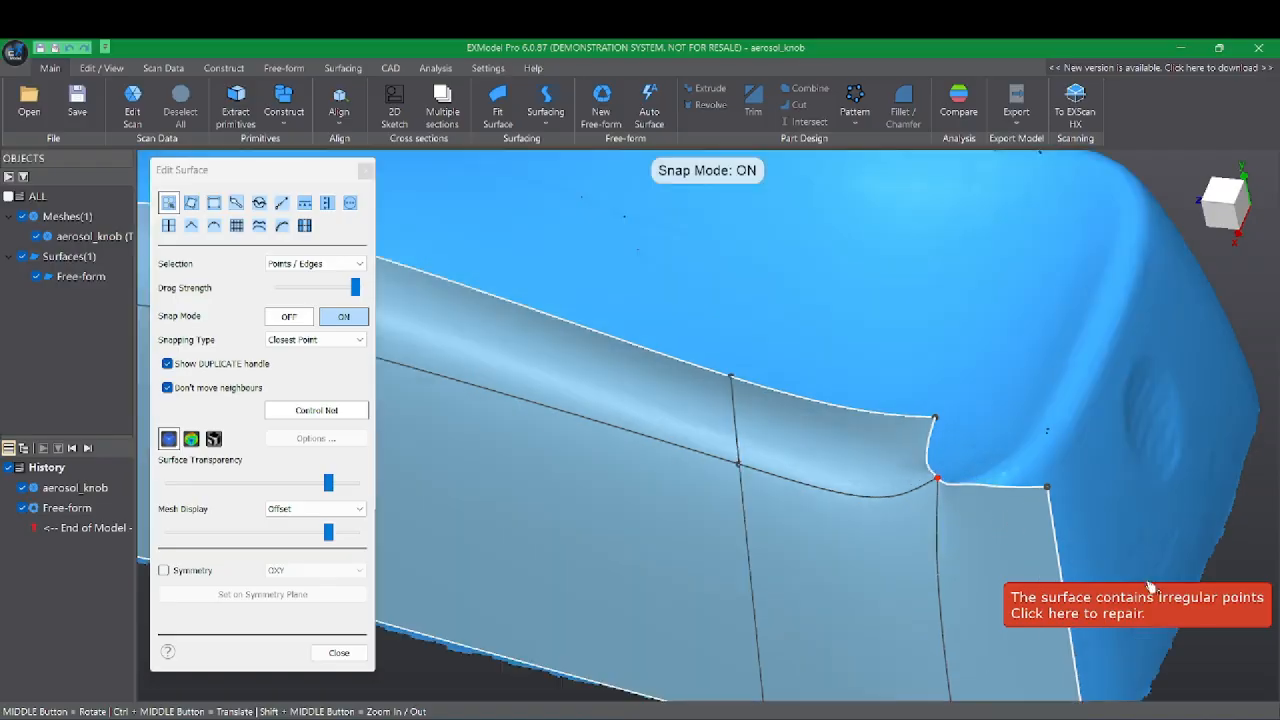
- Try to repair the irregular corner point automatically and shift the notch point between the two walls, undoing both changes
left_click(1169, 614)
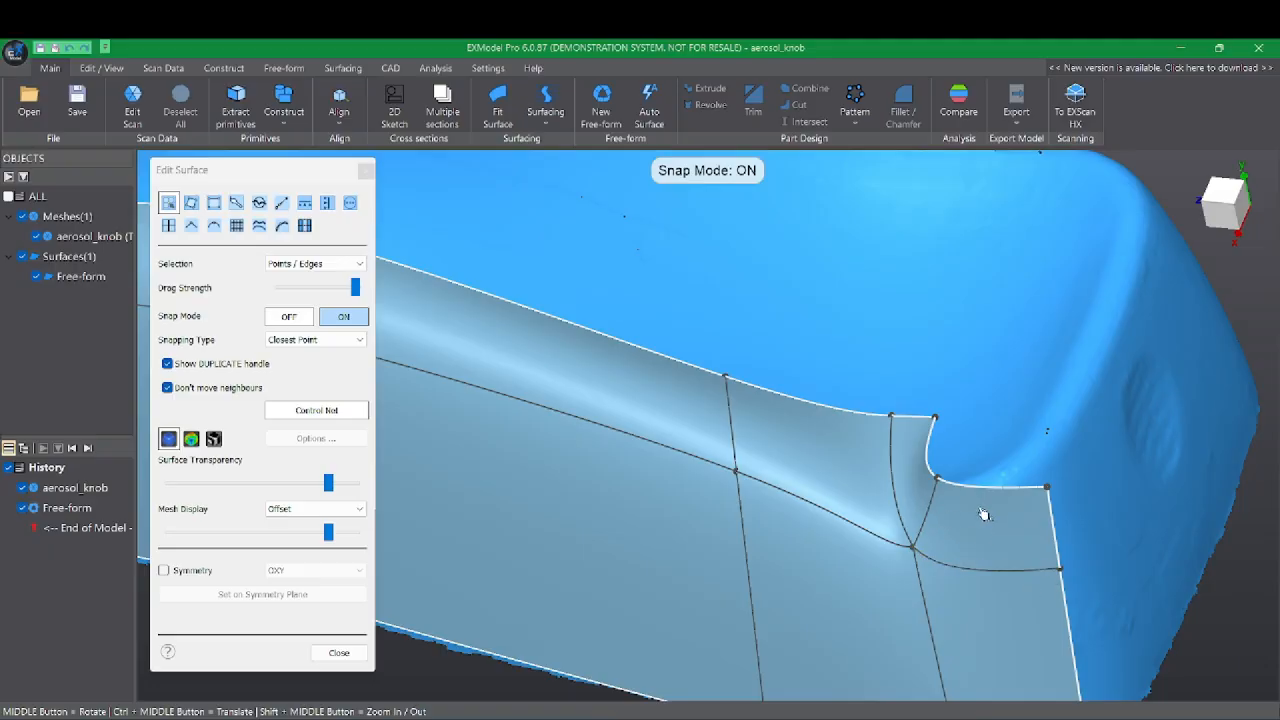
left_click_drag(936, 477, 945, 501)
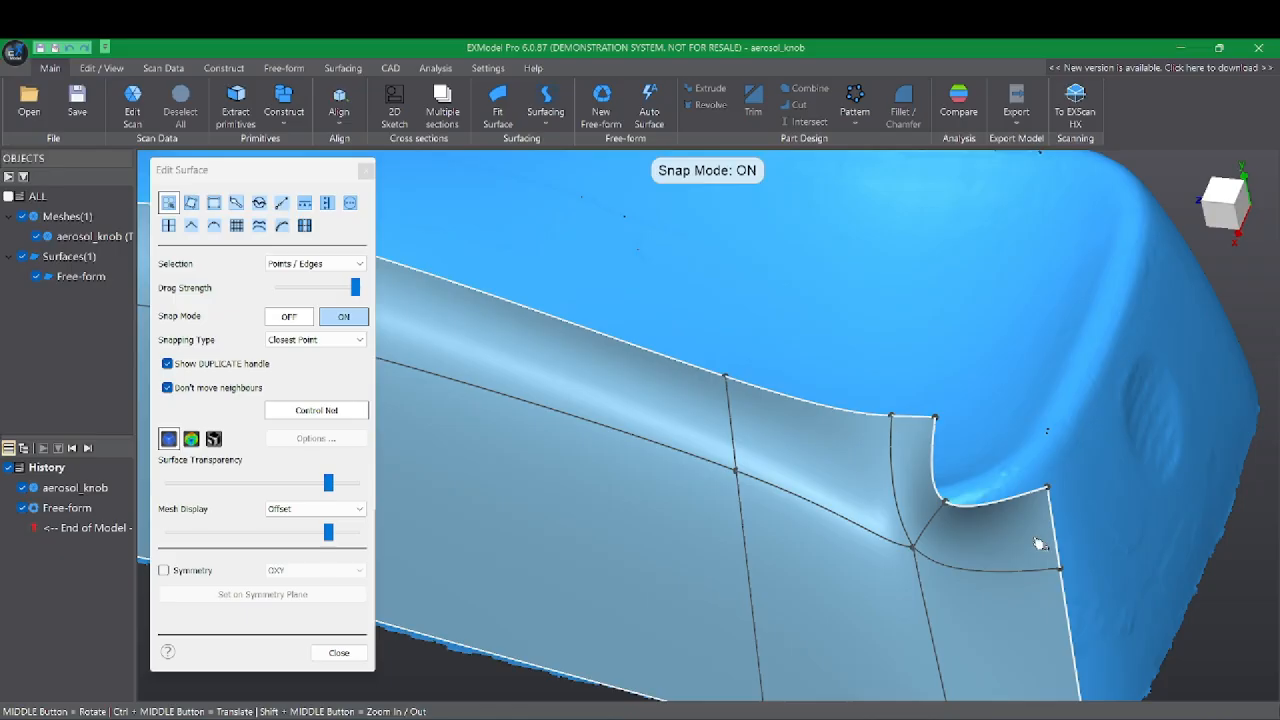
key("space")
mouse_move(986, 403)
middle_mouse_down()
mouse_move(1006, 366)
mouse_move(1018, 447)
mouse_move(993, 444)
middle_mouse_up()
key("space")
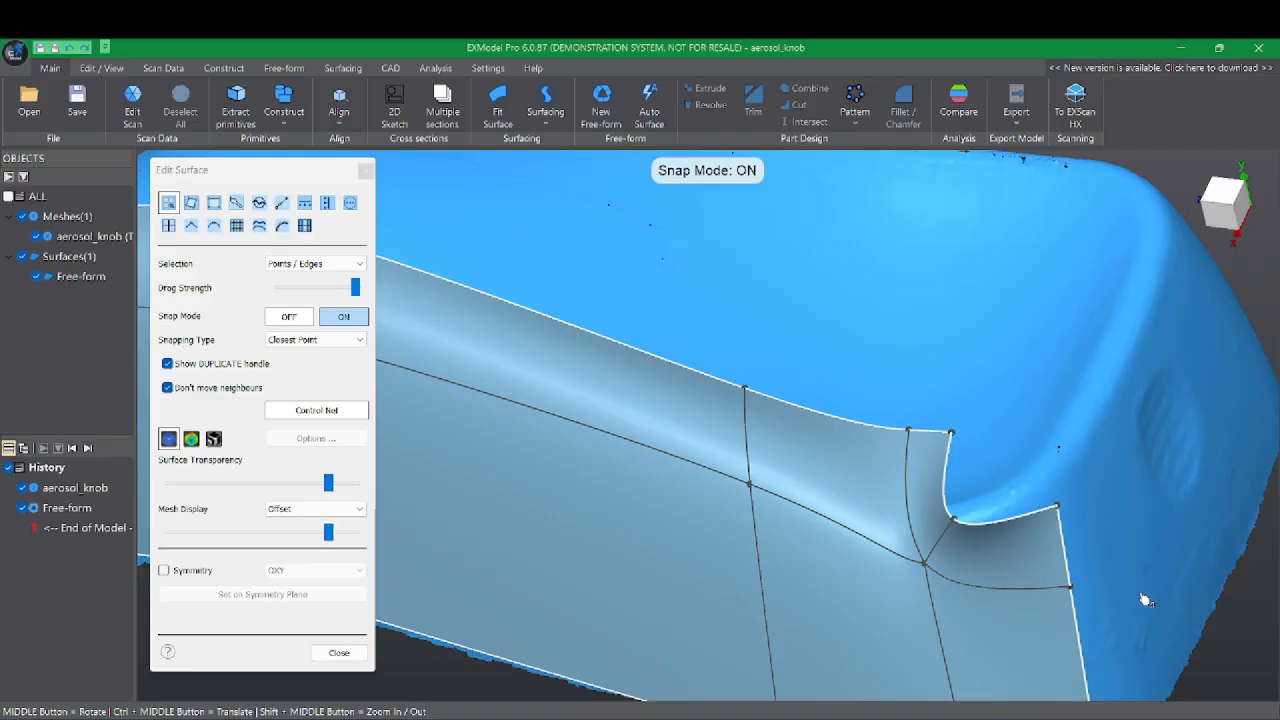
key("ctrl+z")
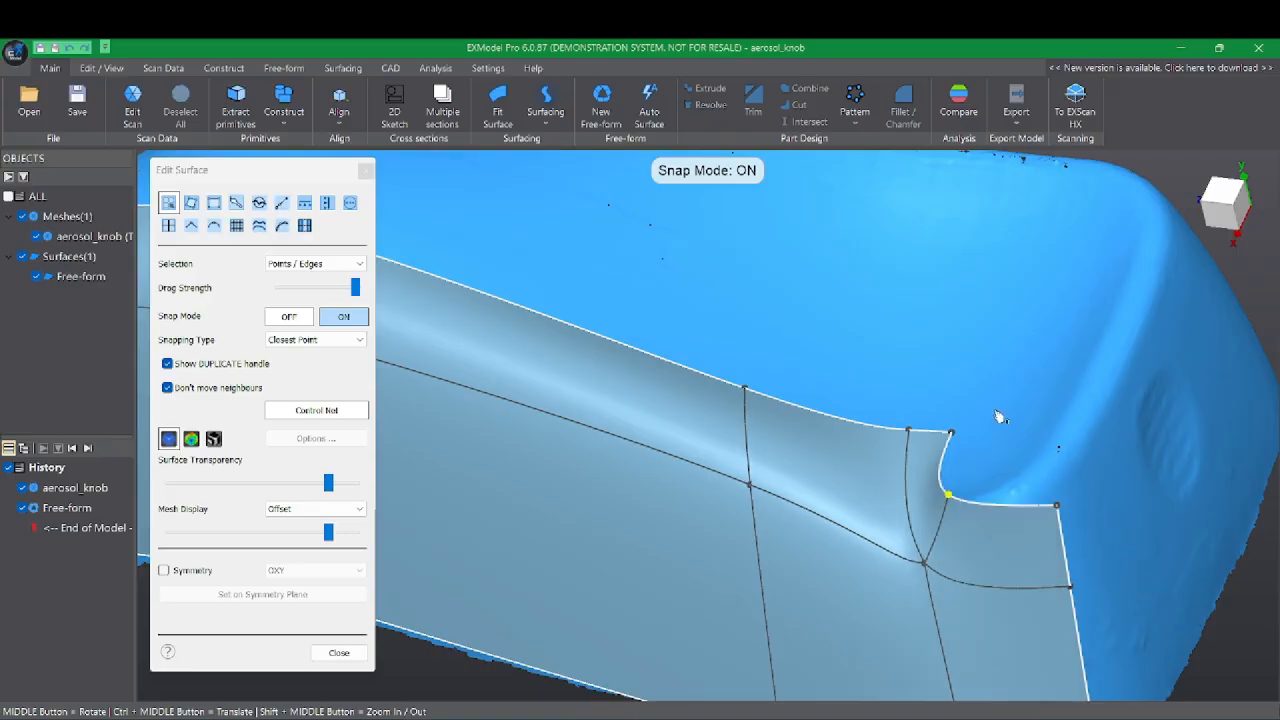
key("ctrl+z")
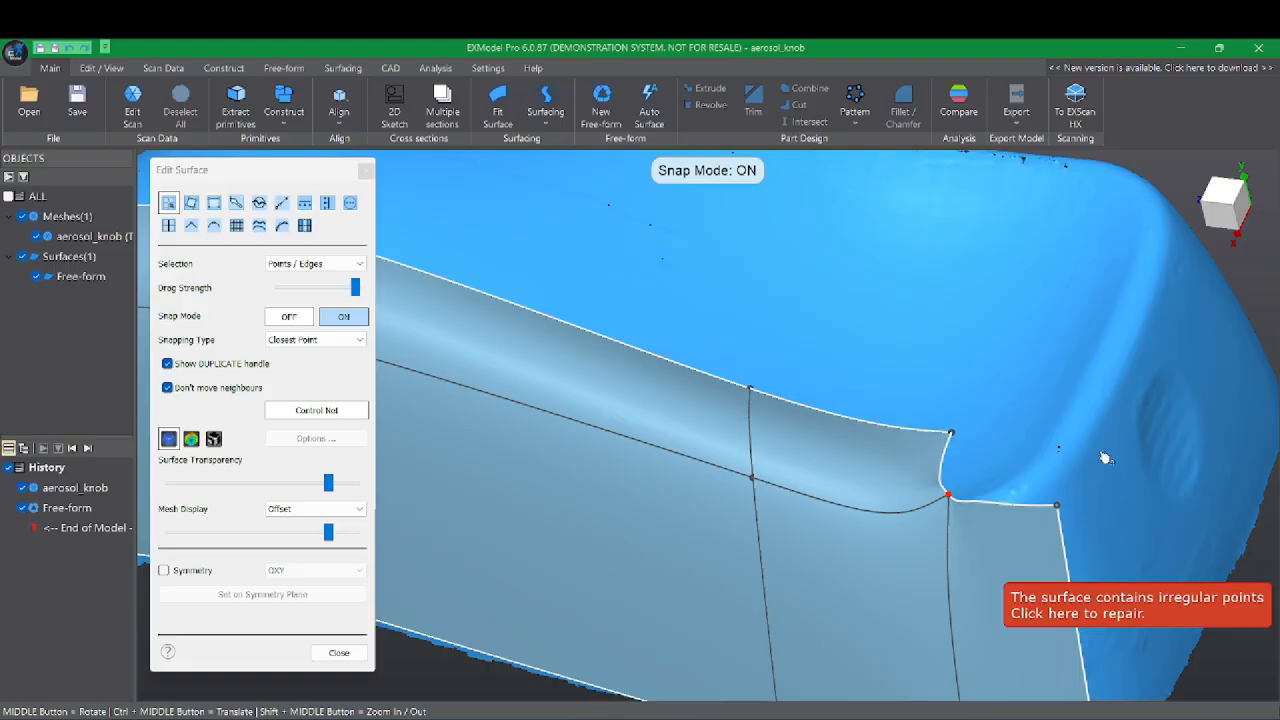
- Try the automatic irregular point repair again from a lower view and undo it
middle_click_drag(1107, 480, 1103, 493)
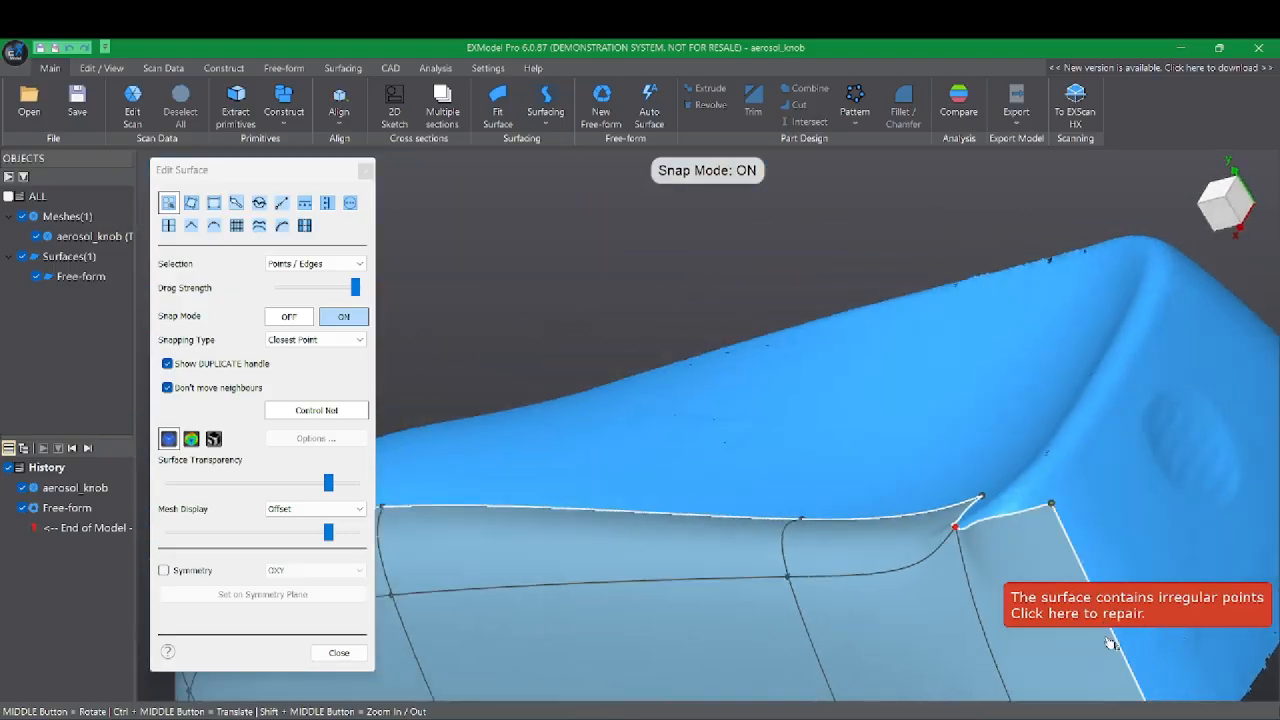
left_click(1140, 612)
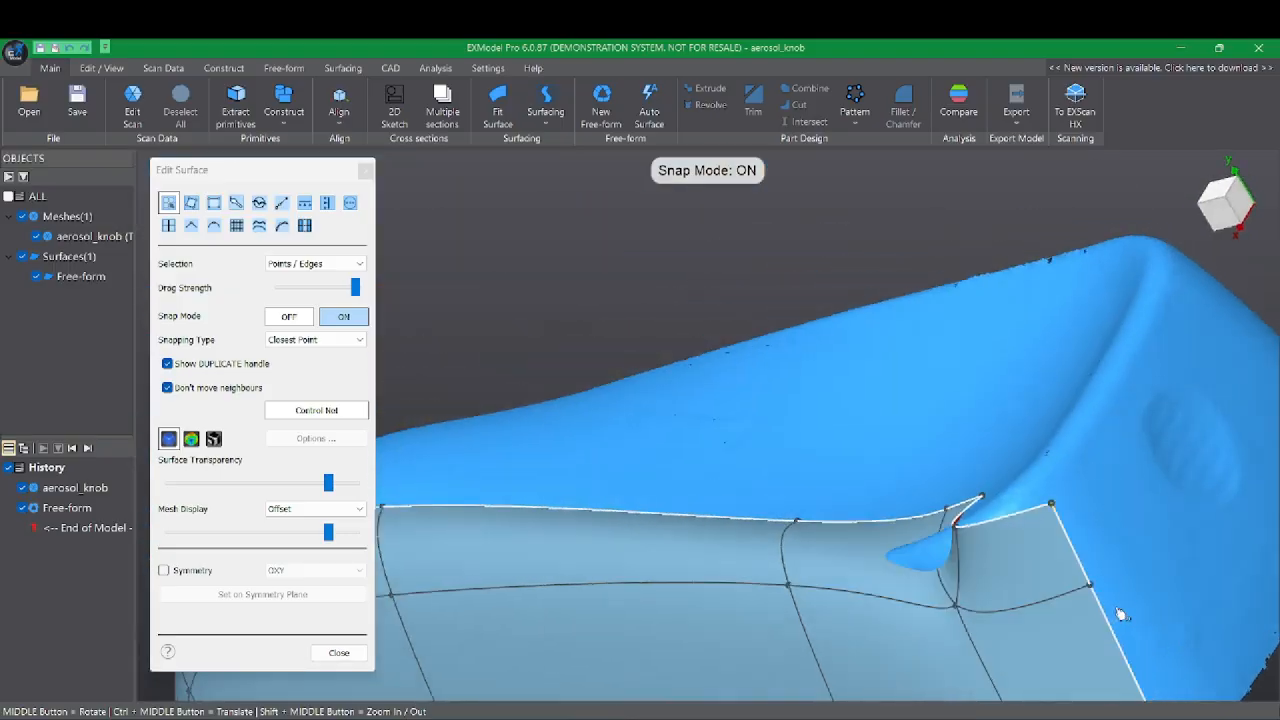
key("ctrl+z")
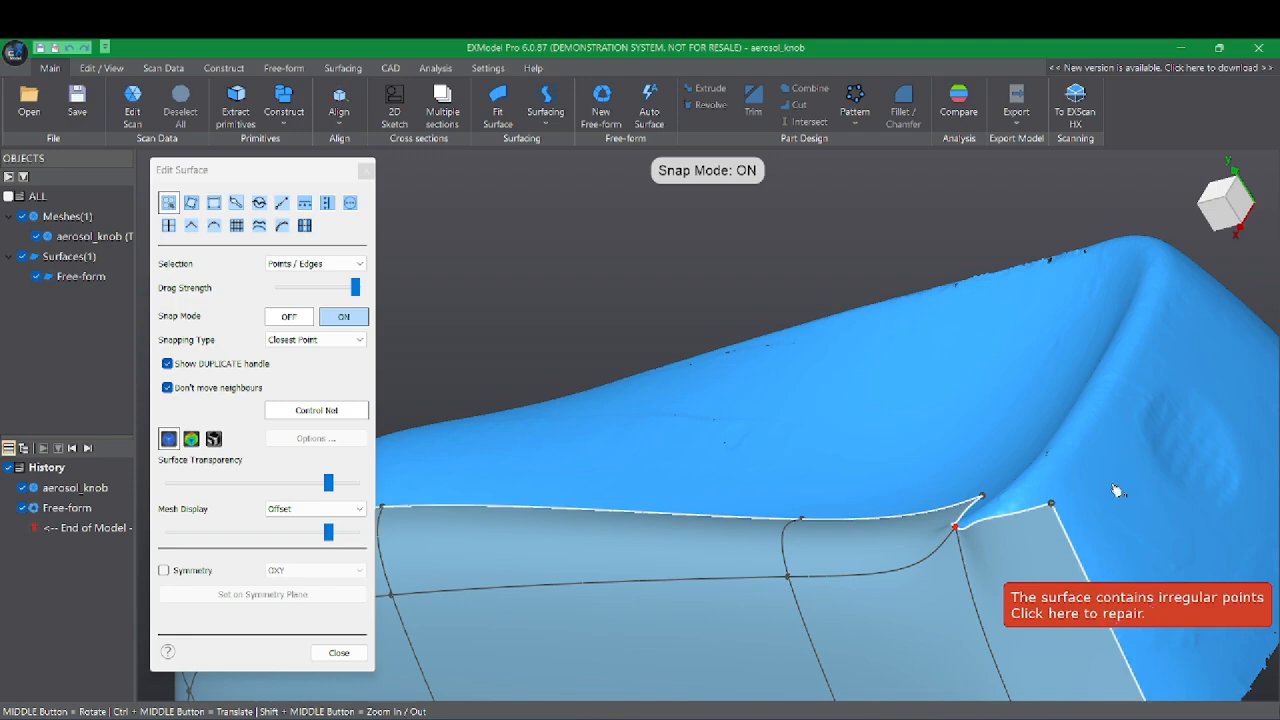
- Duplicate the surface's end edge one more patch around the wide end's corner and adjust the lower points to the mesh border
middle_click_drag(1117, 495, 986, 520)
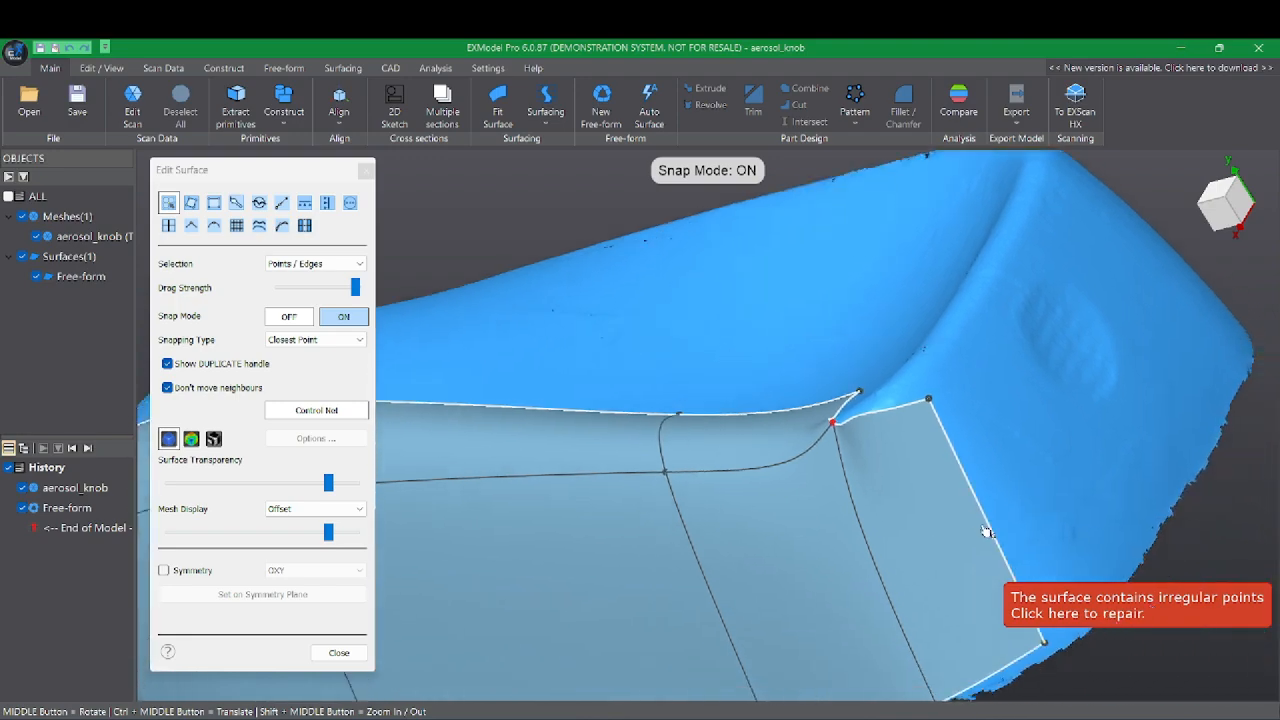
left_click_drag(986, 520, 1033, 480)
middle_click_drag(1046, 468, 930, 496)
left_click_drag(913, 507, 936, 524)
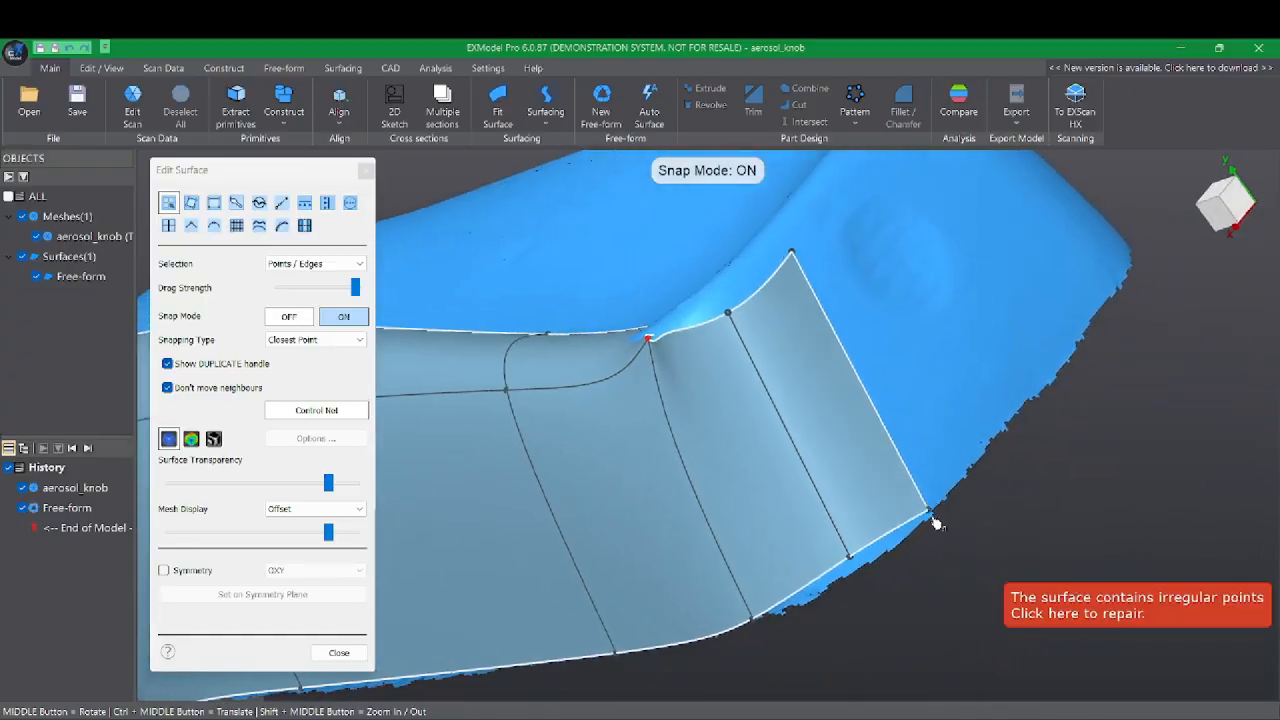
left_click_drag(855, 568, 858, 575)
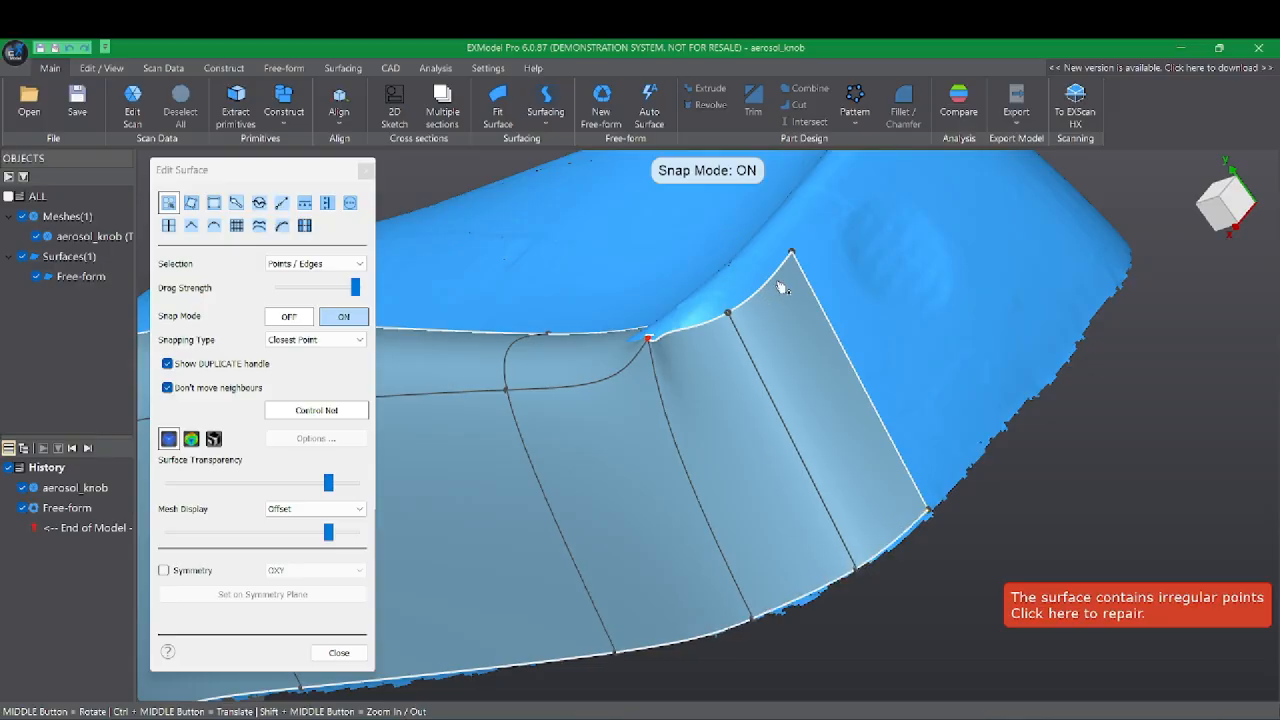
- Bridge the two facing edges across the notch above the wide end's corner
middle_click_drag(777, 290, 755, 422)
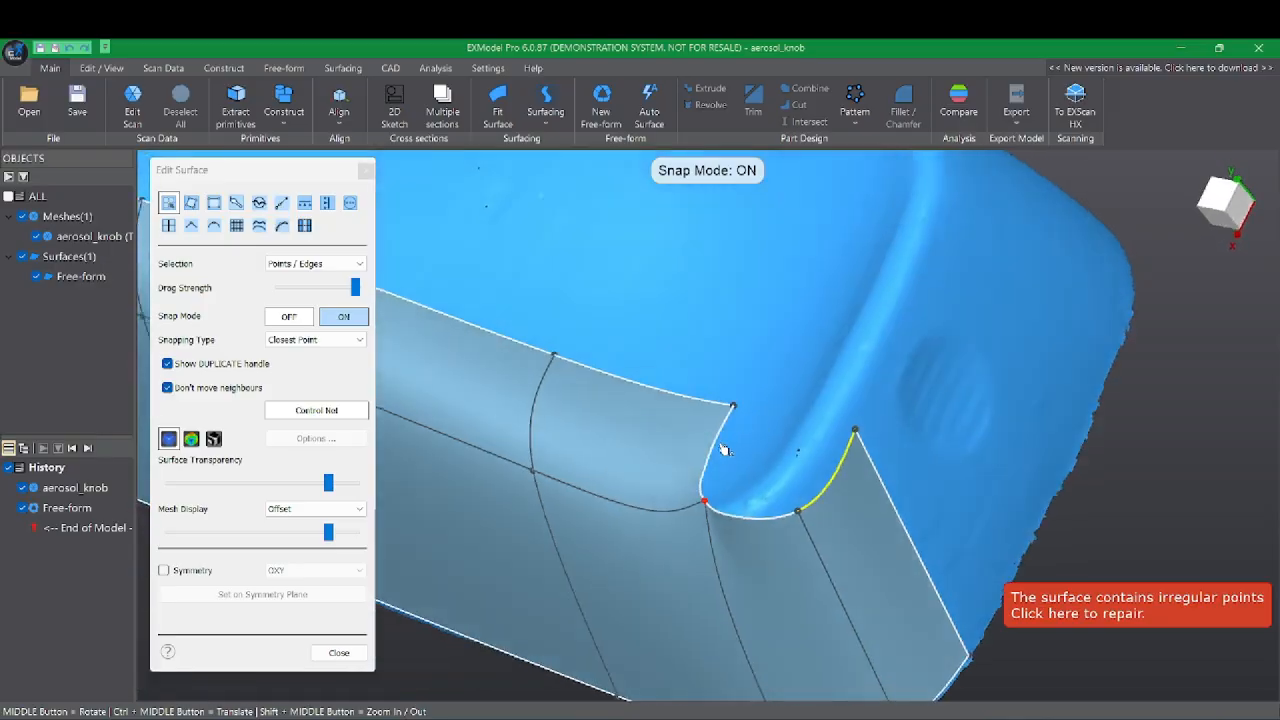
left_click(715, 447, "ctrl")
right_click(730, 433)
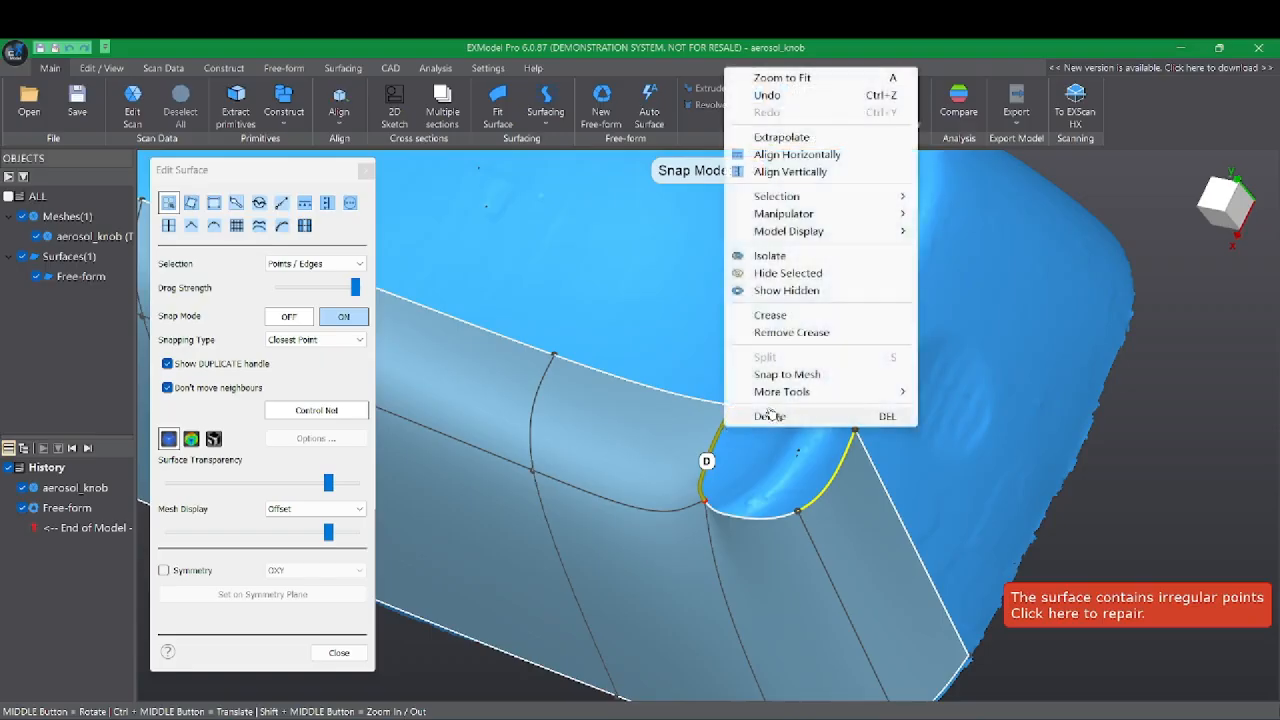
mouse_move(782, 395)
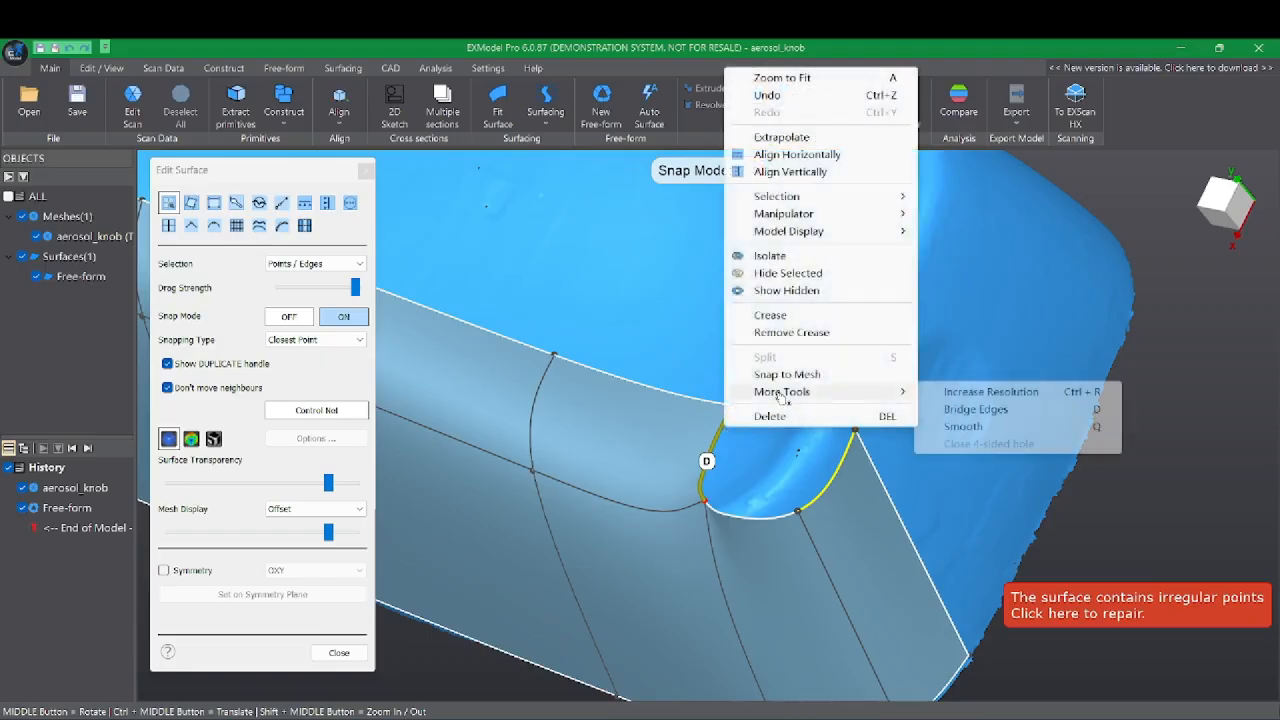
left_click(975, 410)
mouse_move(923, 434)
middle_mouse_down()
mouse_move(906, 403)
mouse_move(922, 442)
middle_mouse_up()
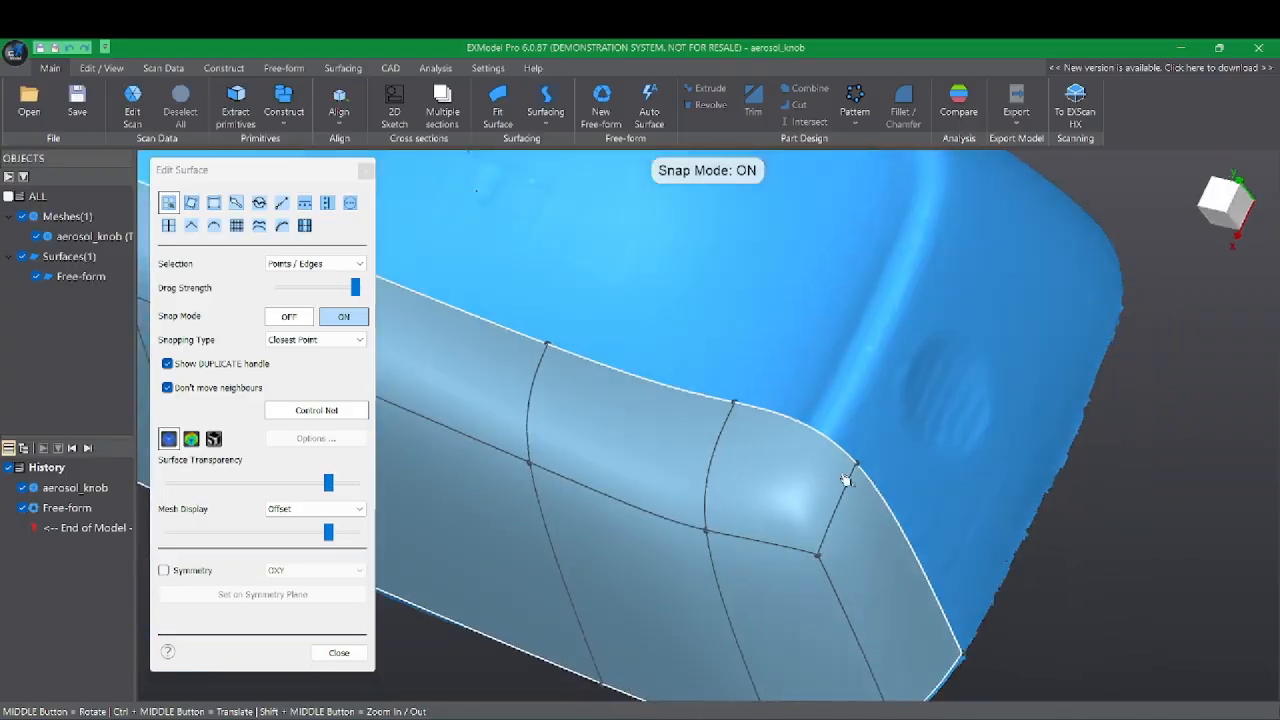
- Reposition the bridged patch's upper outer corner and its two lower points to follow the mesh's rounded corner
left_click_drag(854, 466, 831, 432)
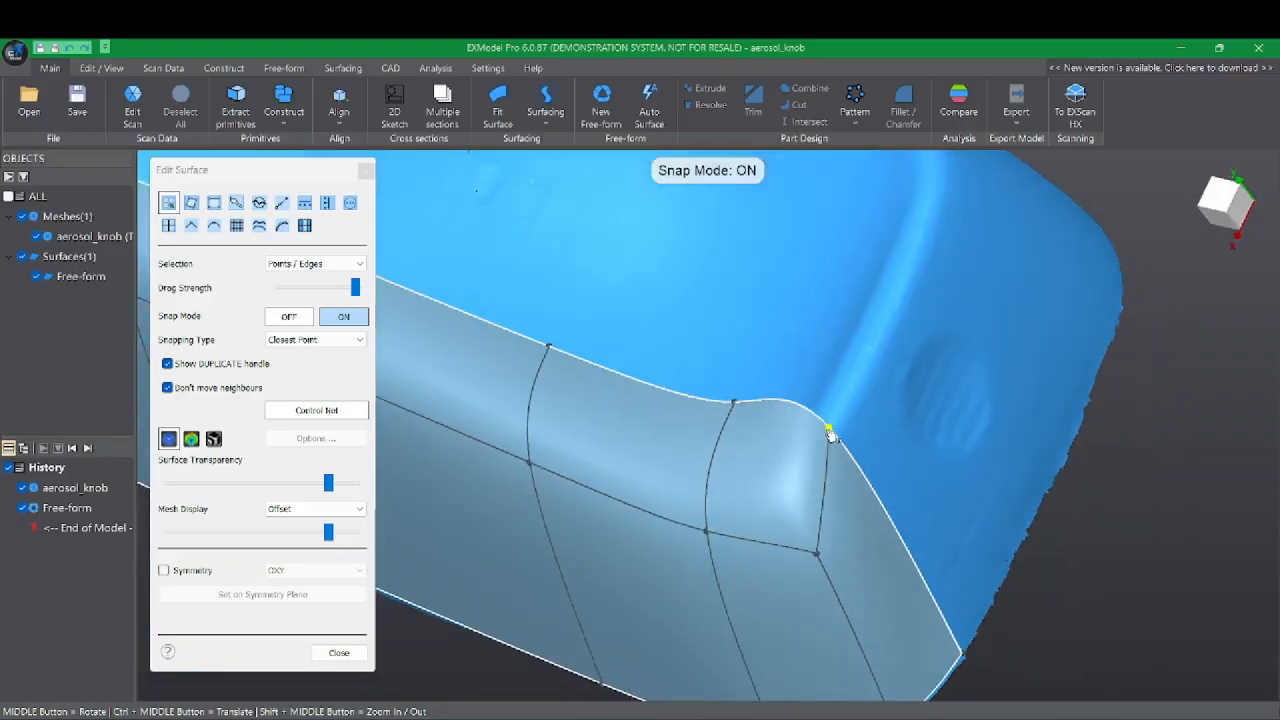
middle_click_drag(920, 440, 743, 466)
left_click_drag(729, 531, 730, 510)
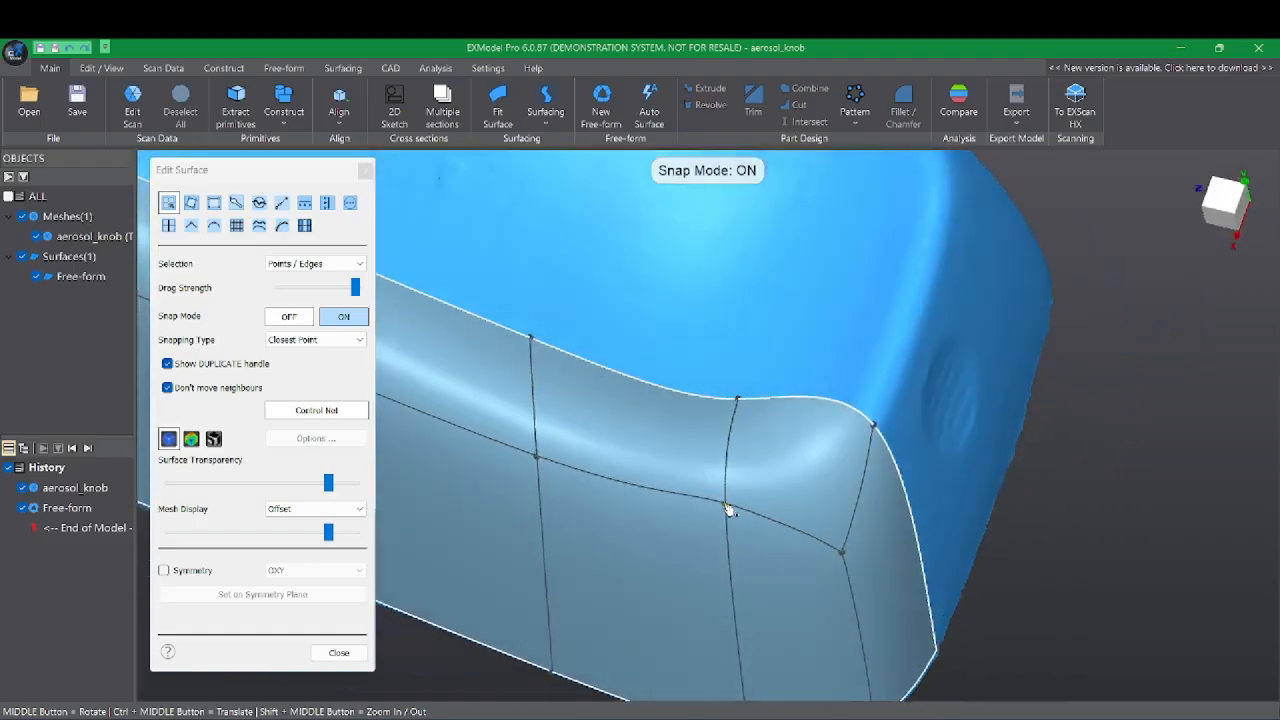
middle_click_drag(729, 510, 801, 427)
left_click_drag(849, 566, 820, 515)
- Pull two adjacent inner points of the wide end's corner outward to round the surface over the mesh
mouse_move(818, 514)
middle_mouse_down()
mouse_move(903, 517)
mouse_move(930, 470)
mouse_move(900, 480)
mouse_move(746, 458)
mouse_move(758, 480)
middle_mouse_up()
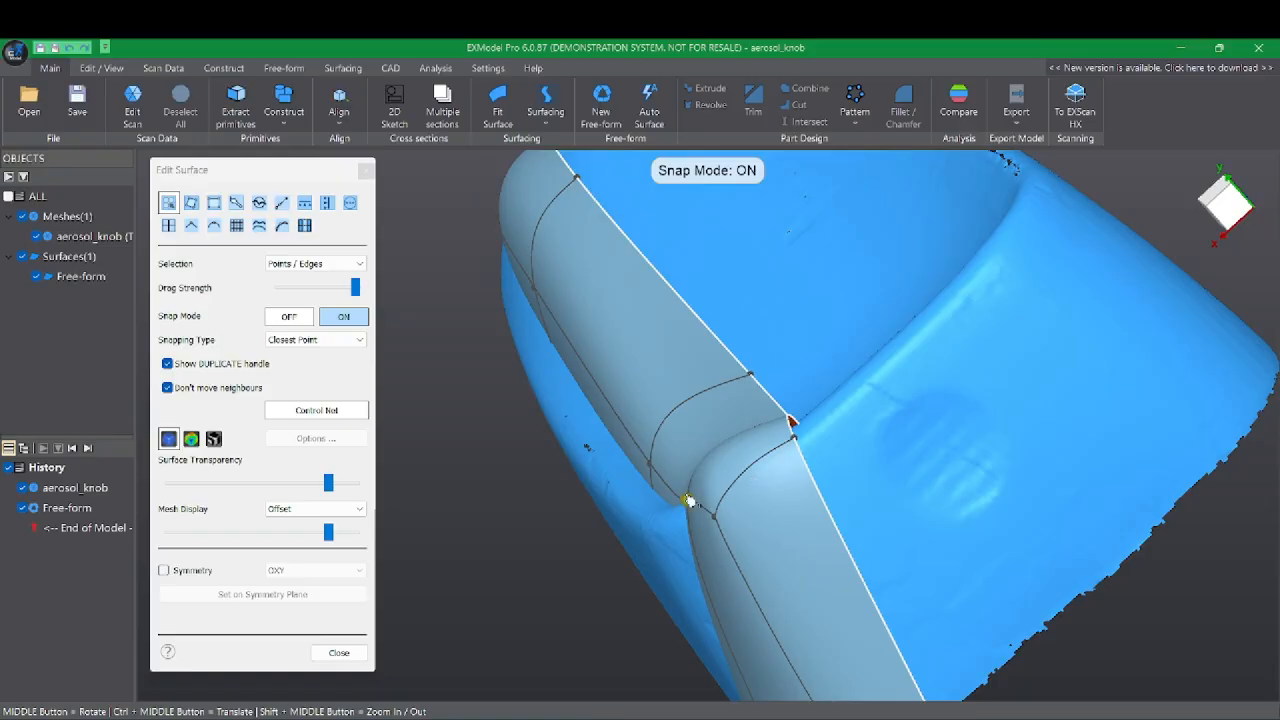
left_click_drag(688, 502, 645, 527)
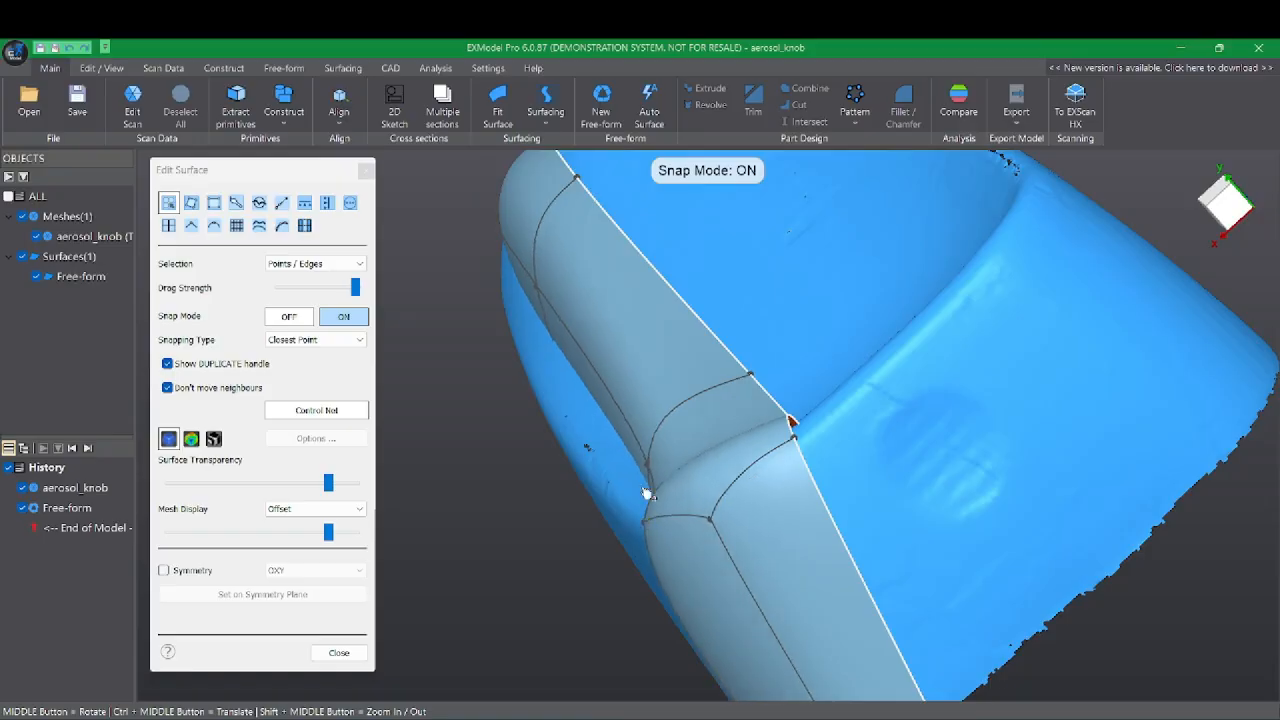
left_click_drag(651, 474, 604, 490)
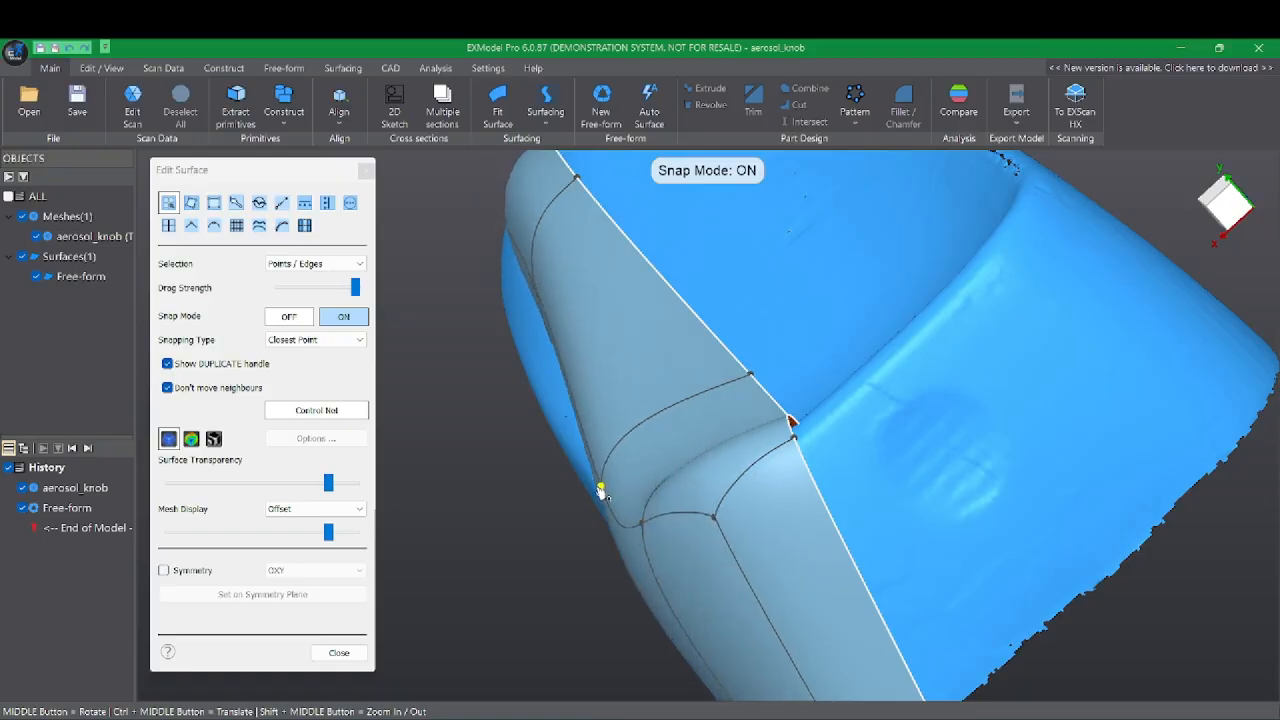
- Enable symmetry about the OYZ plane and set the chain of central boundary edges on the symmetry plane
middle_click_drag(604, 490, 611, 431)
middle_click_drag(568, 312, 537, 319)
left_click(164, 570)
left_click(315, 570)
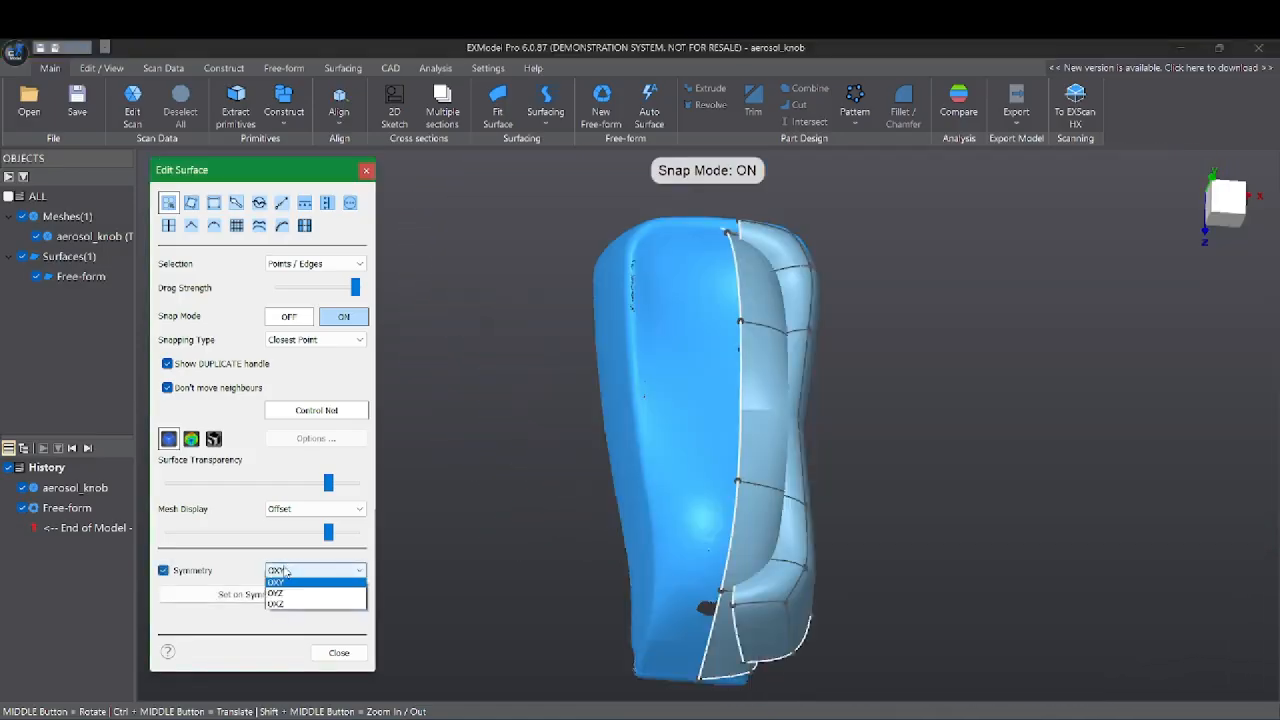
left_click(285, 594)
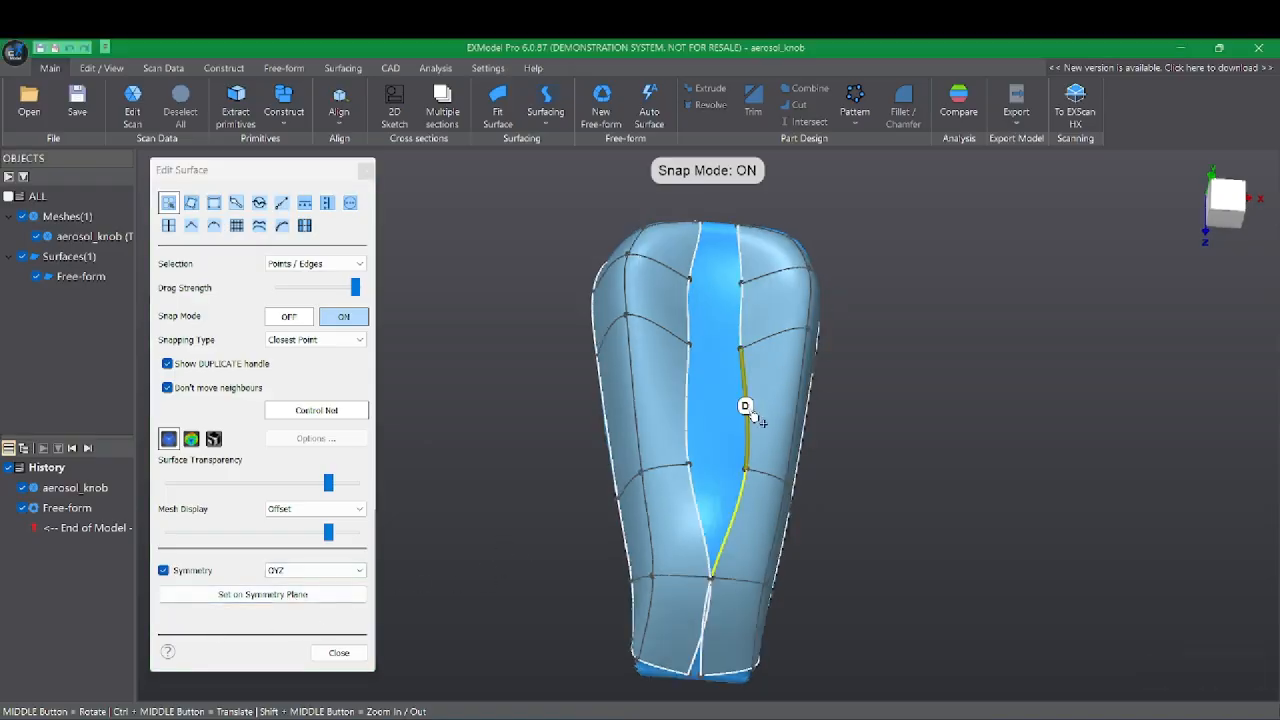
left_click(729, 523)
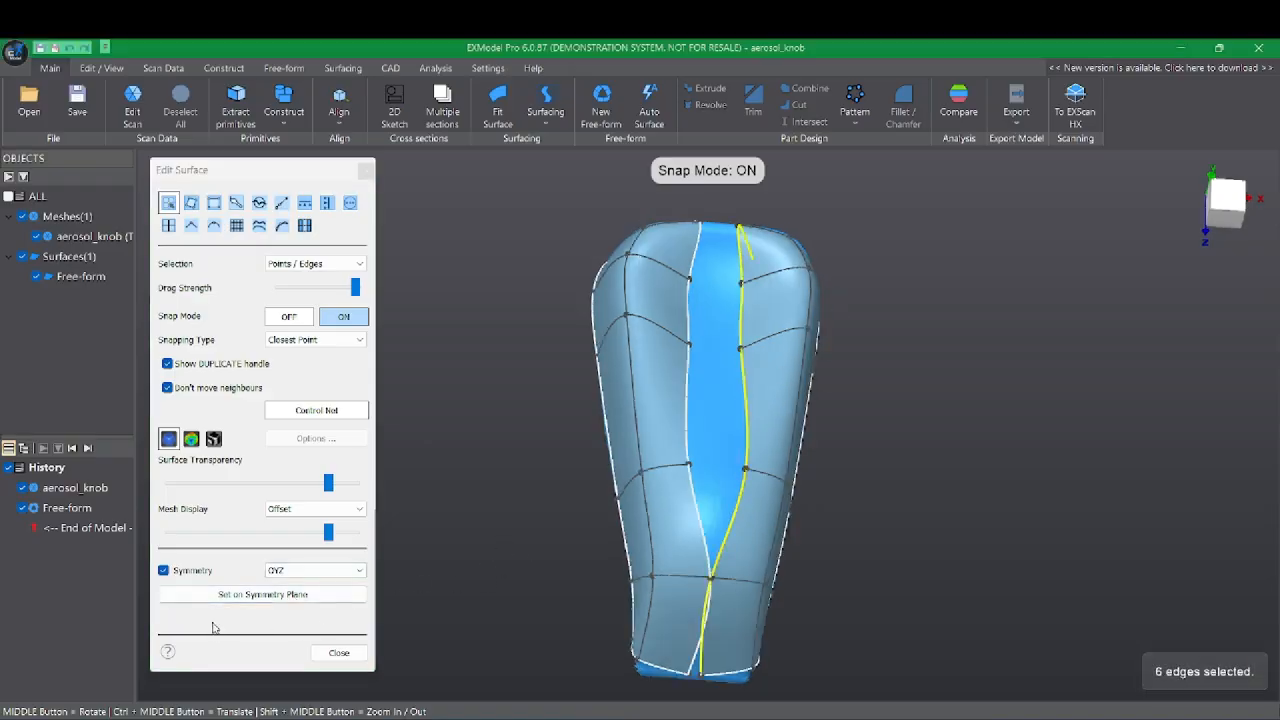
left_click(345, 594)
- Set the mesh display to Transparent and reposition the centreline point where the top face meets the sloping nose
middle_click_drag(777, 560, 940, 478)
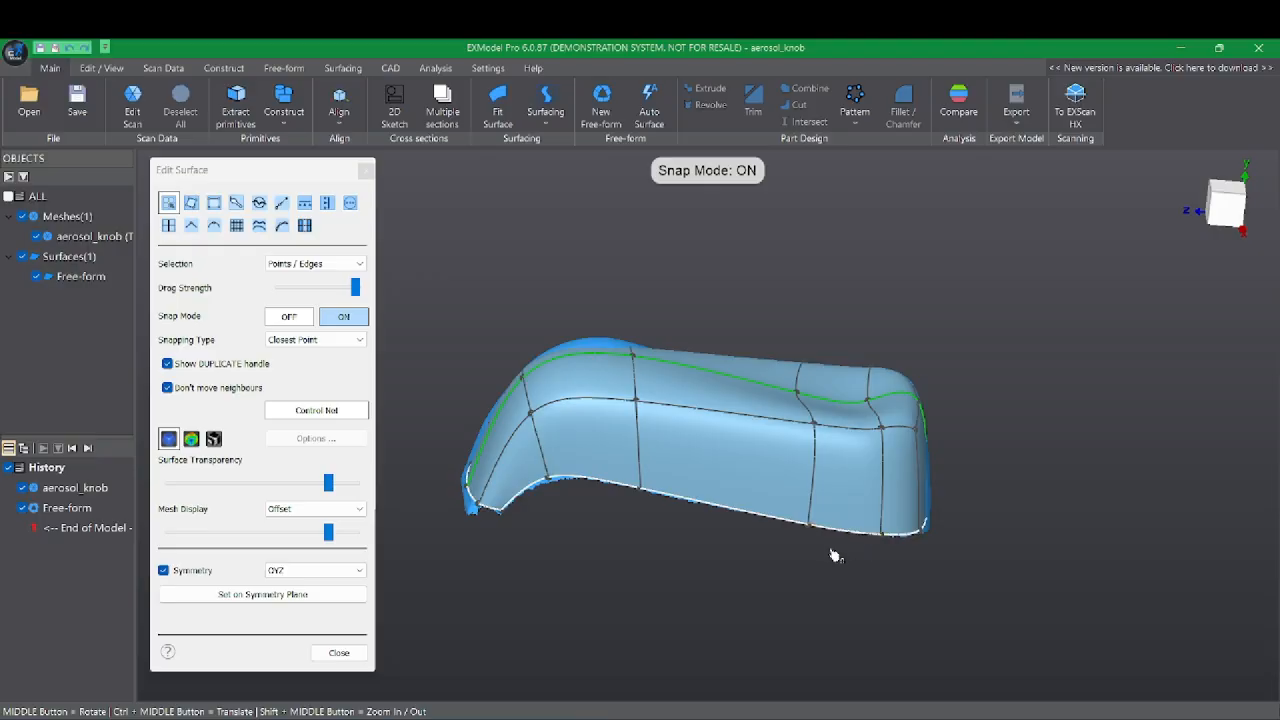
middle_click_drag(987, 413, 937, 514)
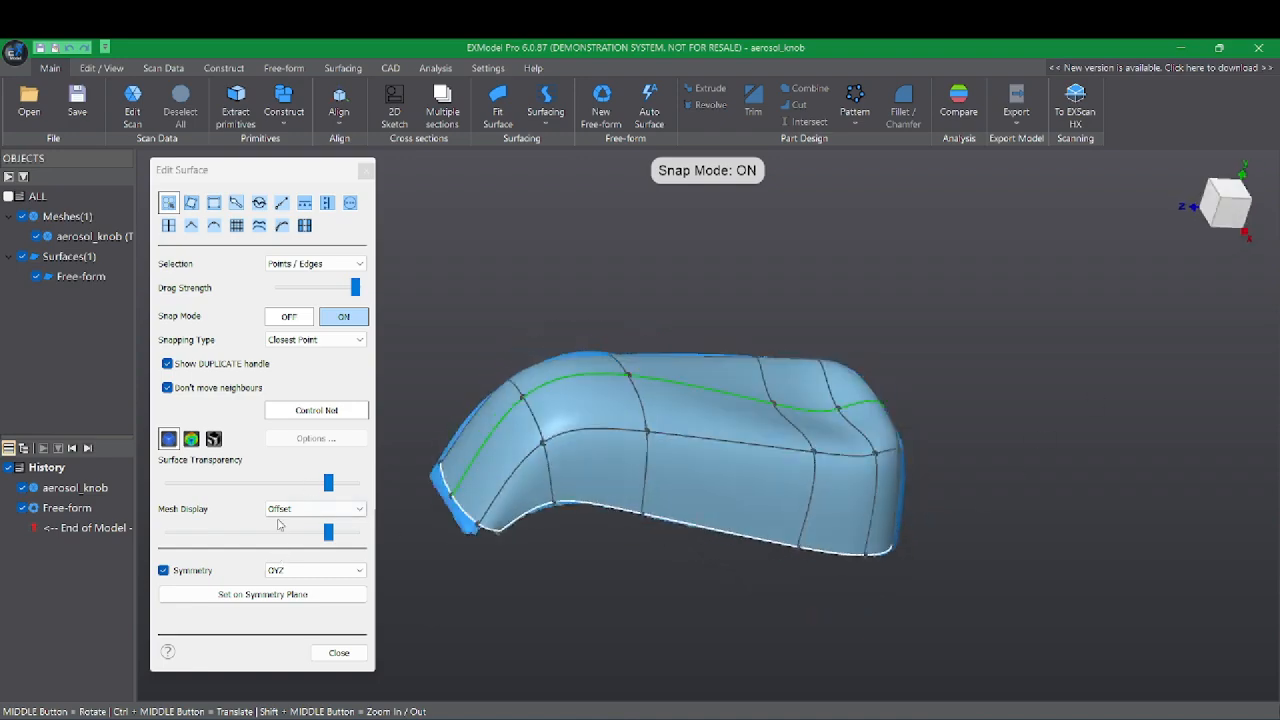
left_click(300, 509)
left_click(298, 533)
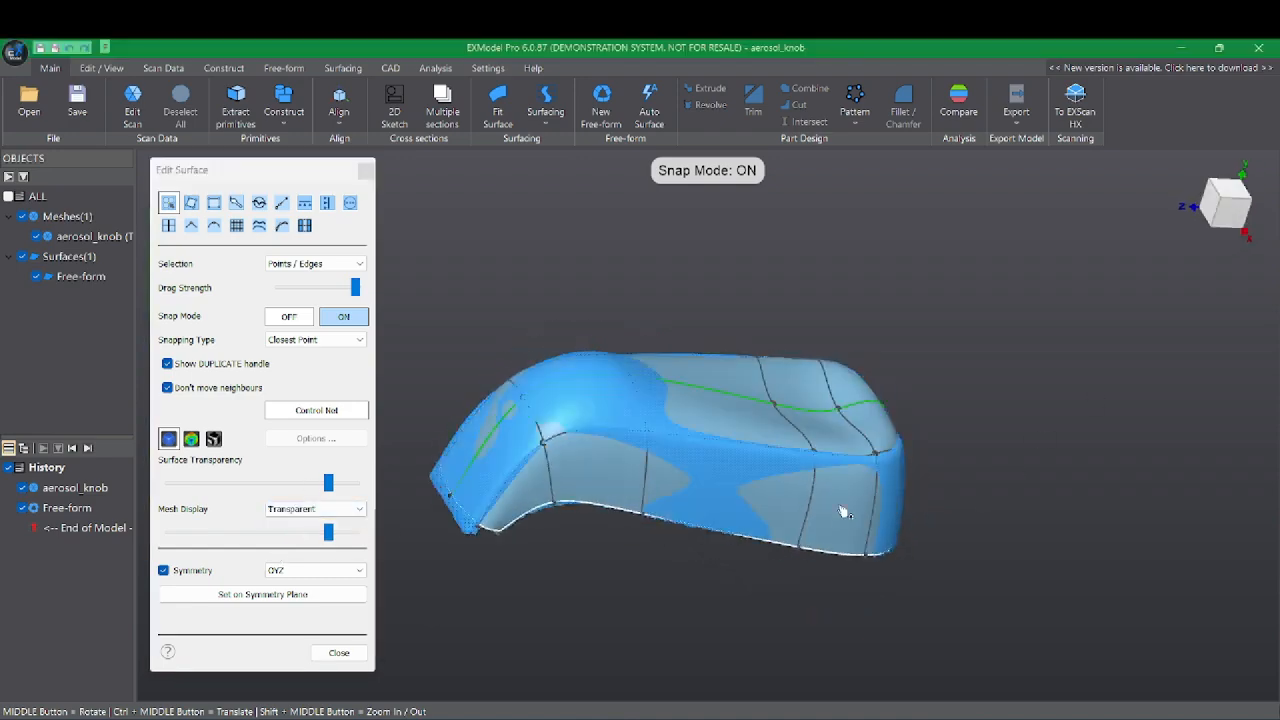
middle_click_drag(836, 500, 640, 410)
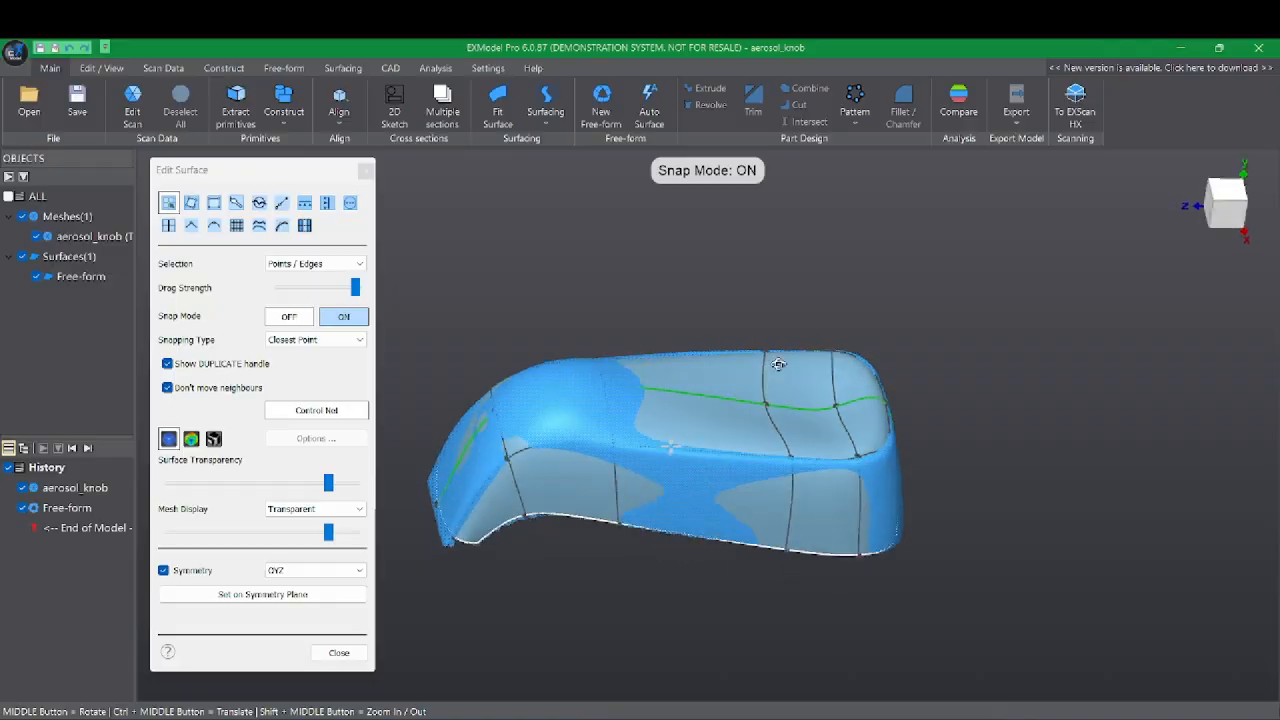
left_click_drag(606, 387, 595, 383)
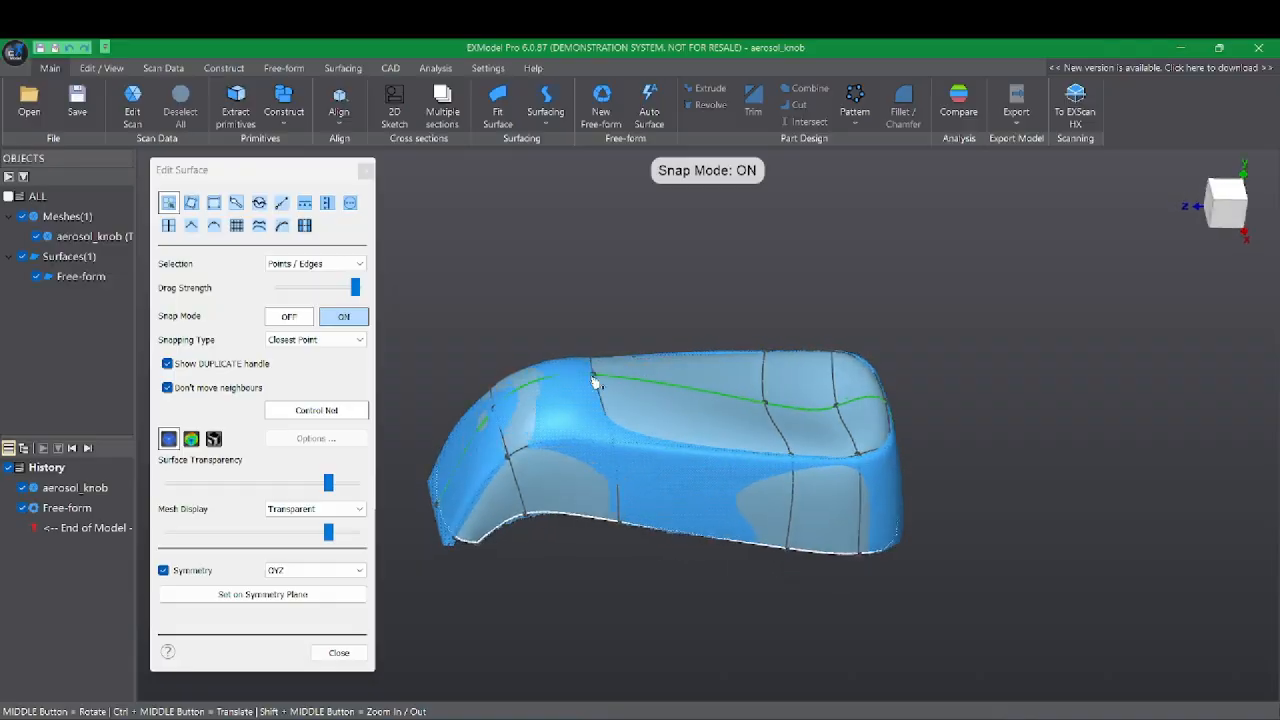
- Display the surface's deviation colours with a tolerance of 0.1 mm and inspect the deviations on the top and side walls
left_click(191, 439)
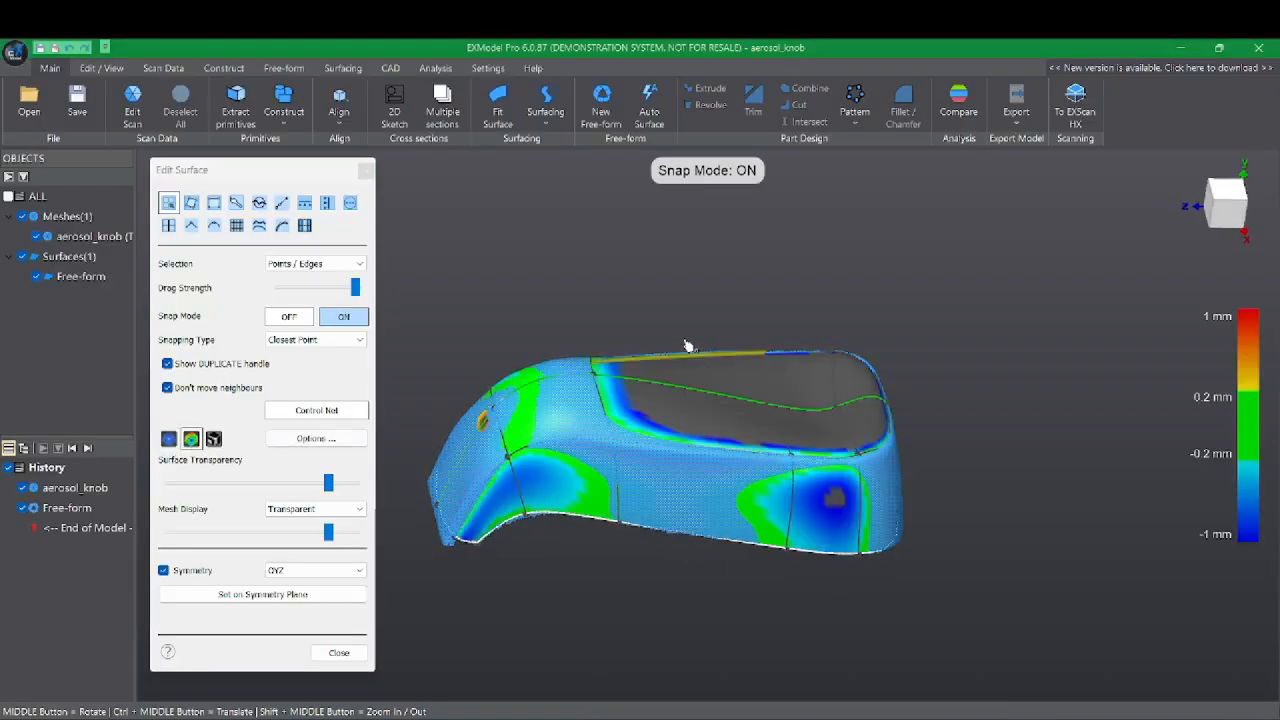
mouse_move(715, 440)
middle_mouse_down()
mouse_move(660, 506)
mouse_move(676, 378)
middle_mouse_up()
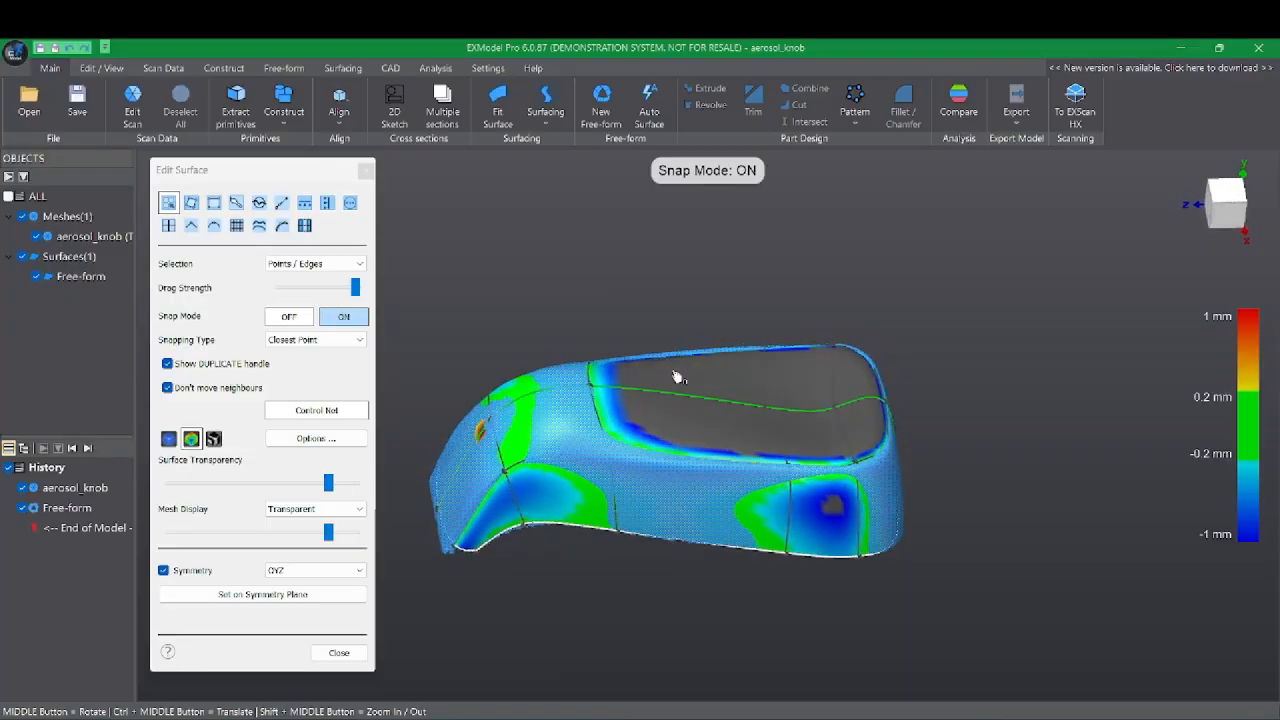
left_click(297, 437)
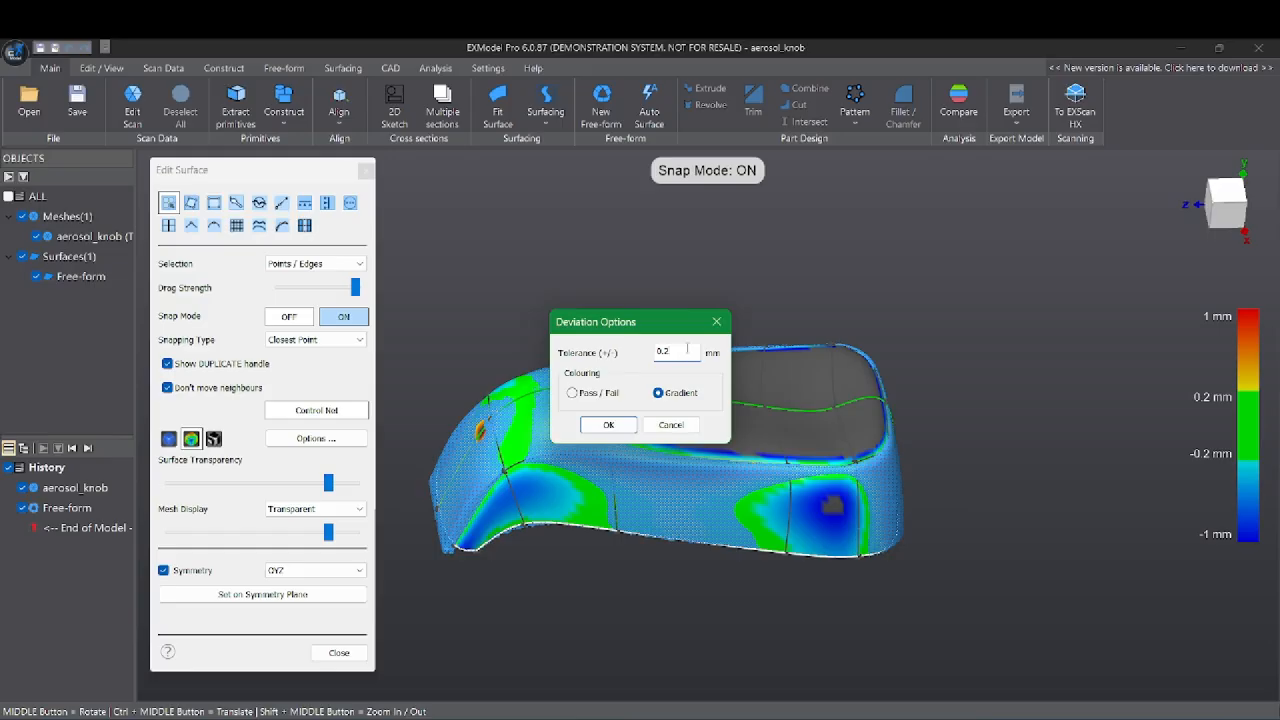
left_click(609, 424)
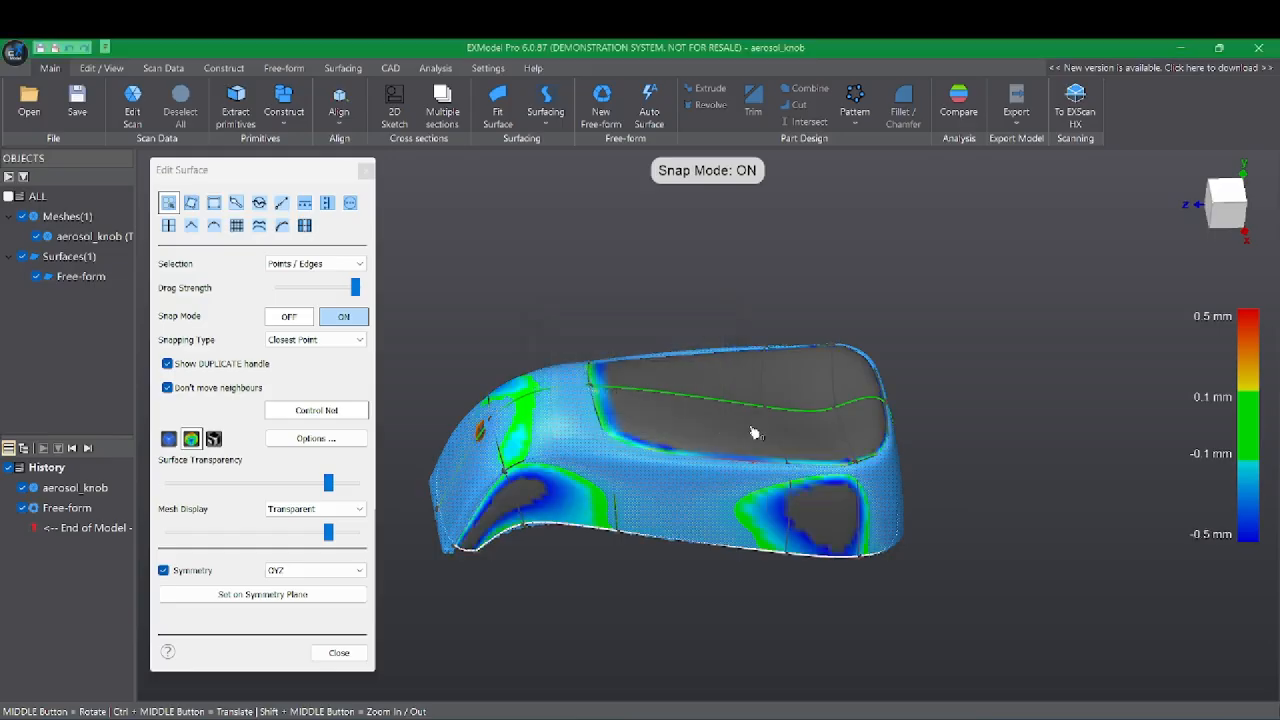
middle_click_drag(751, 429, 753, 303)
middle_click_drag(664, 428, 729, 500)
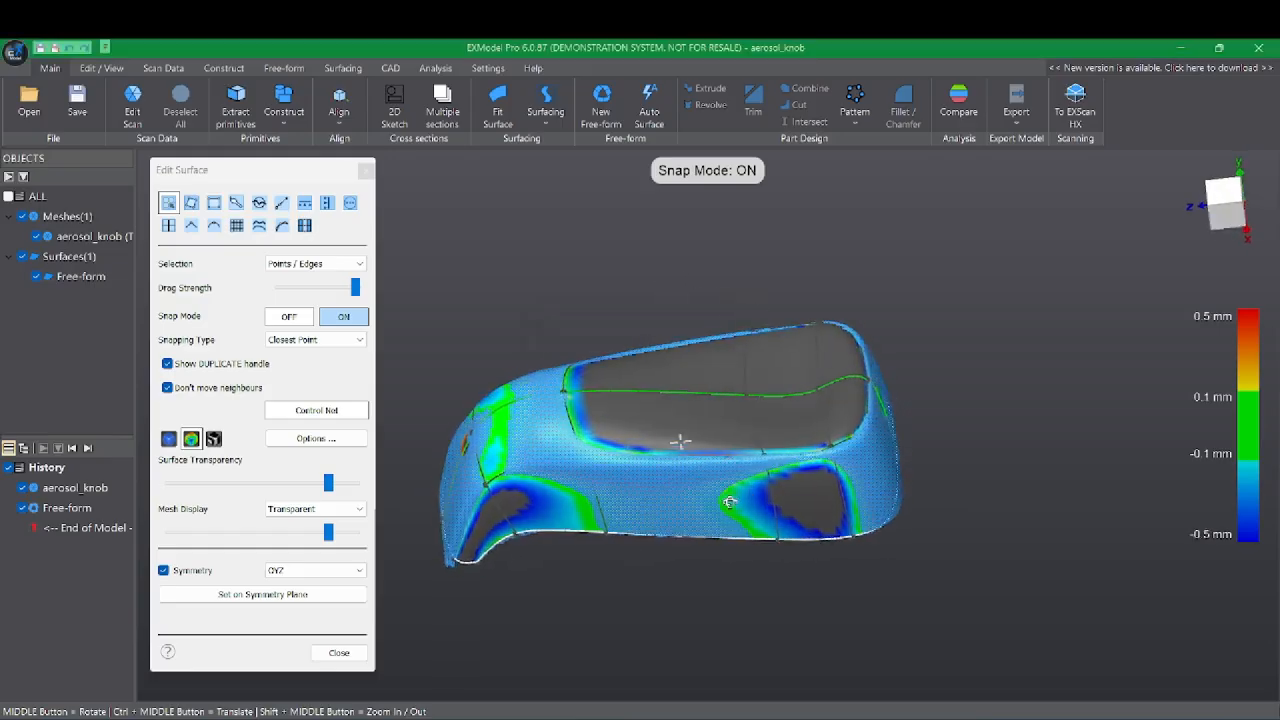
mouse_move(921, 417)
middle_mouse_down()
mouse_move(760, 351)
mouse_move(531, 337)
mouse_move(667, 345)
middle_mouse_up()
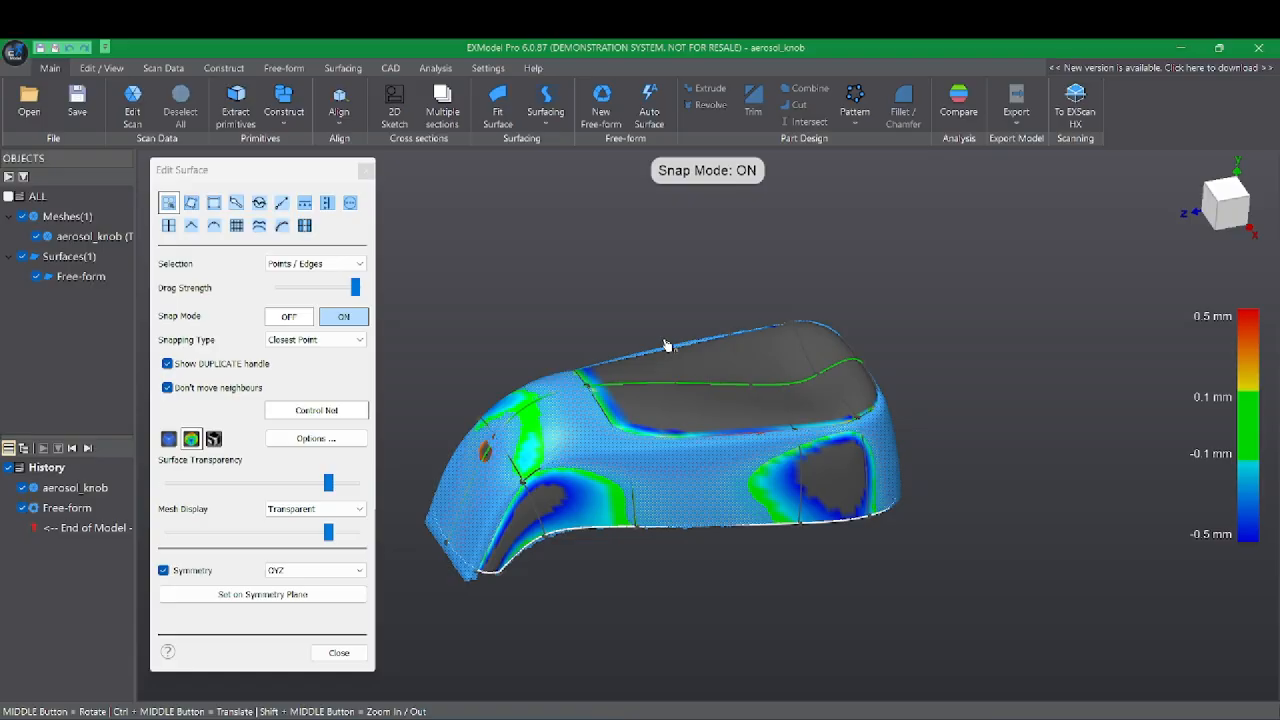
middle_click_drag(922, 555, 712, 466)
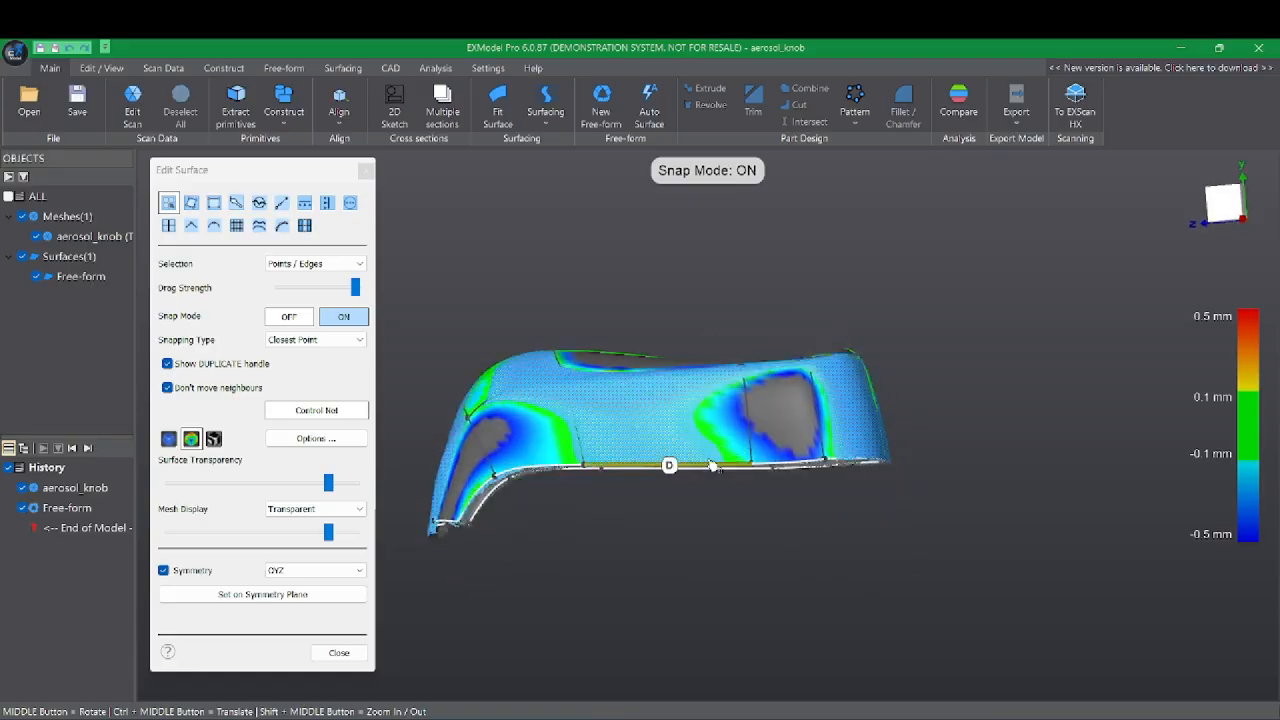
- Split the lower boundary edge in the middle of the side wall to add an upright division
right_click(706, 473)
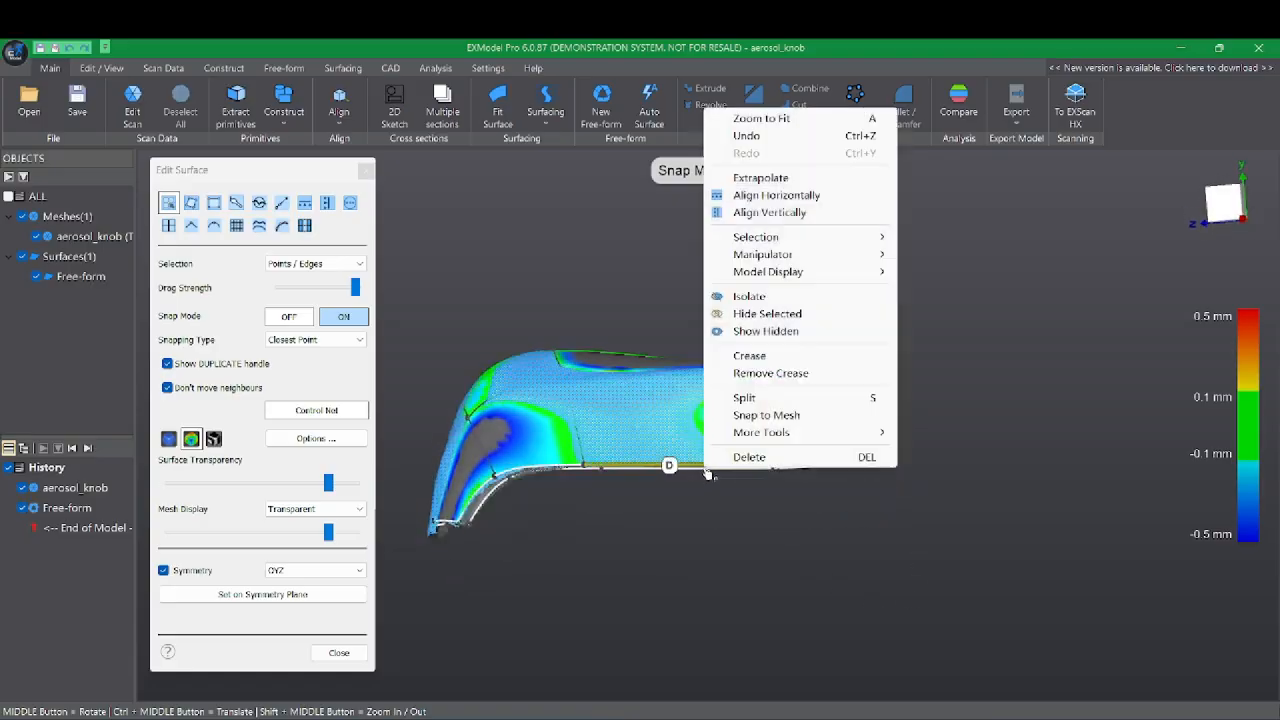
mouse_move(756, 435)
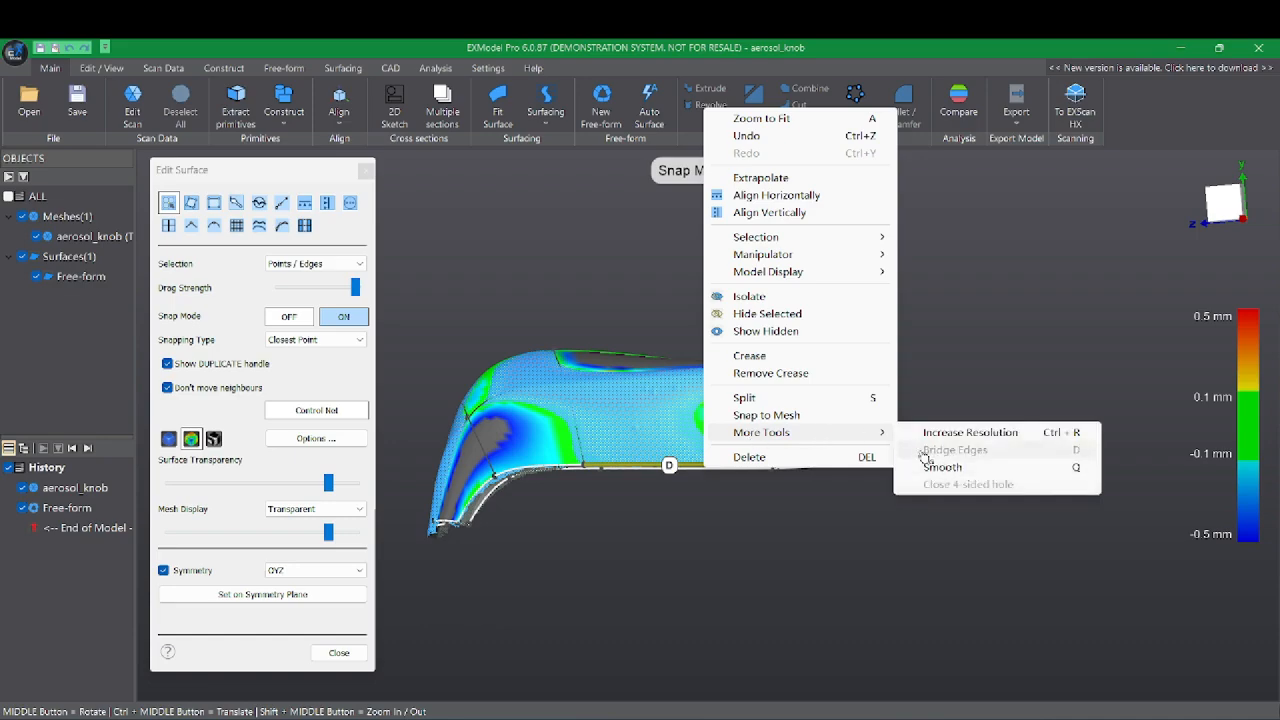
left_click(820, 414)
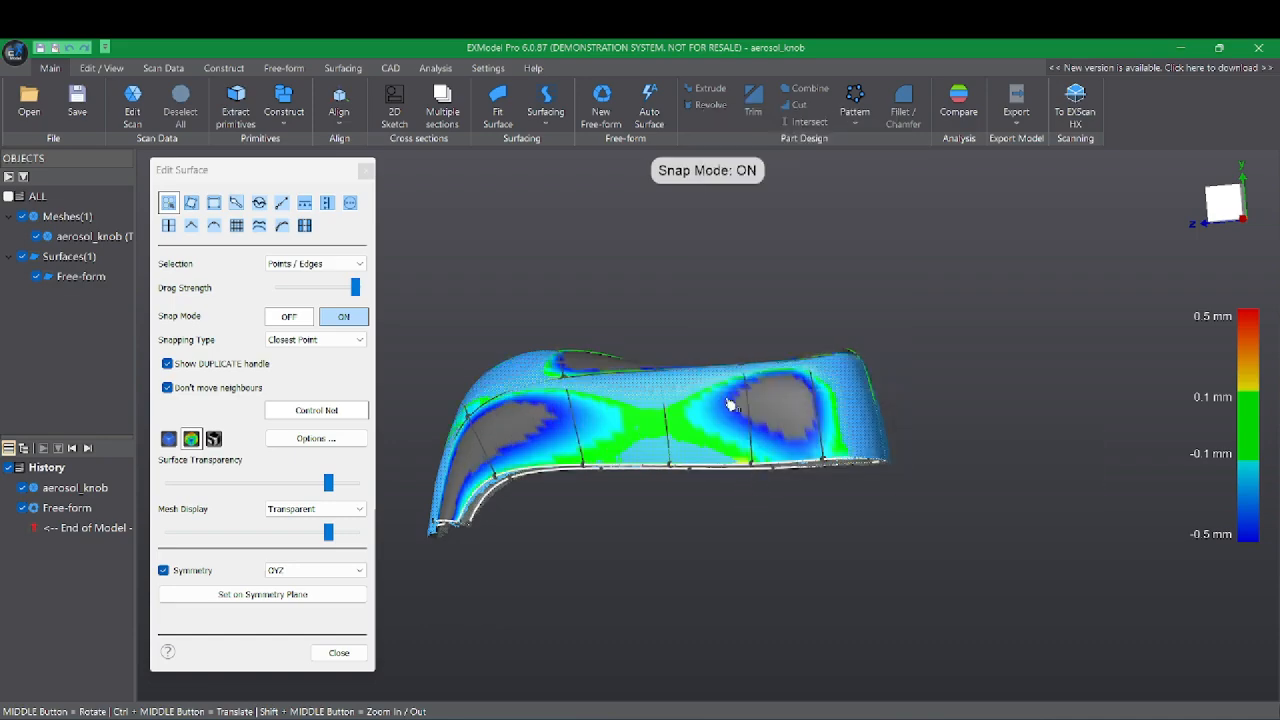
- Move the centreline point in the top face's recess toward the wide end
middle_click_drag(730, 404, 752, 492)
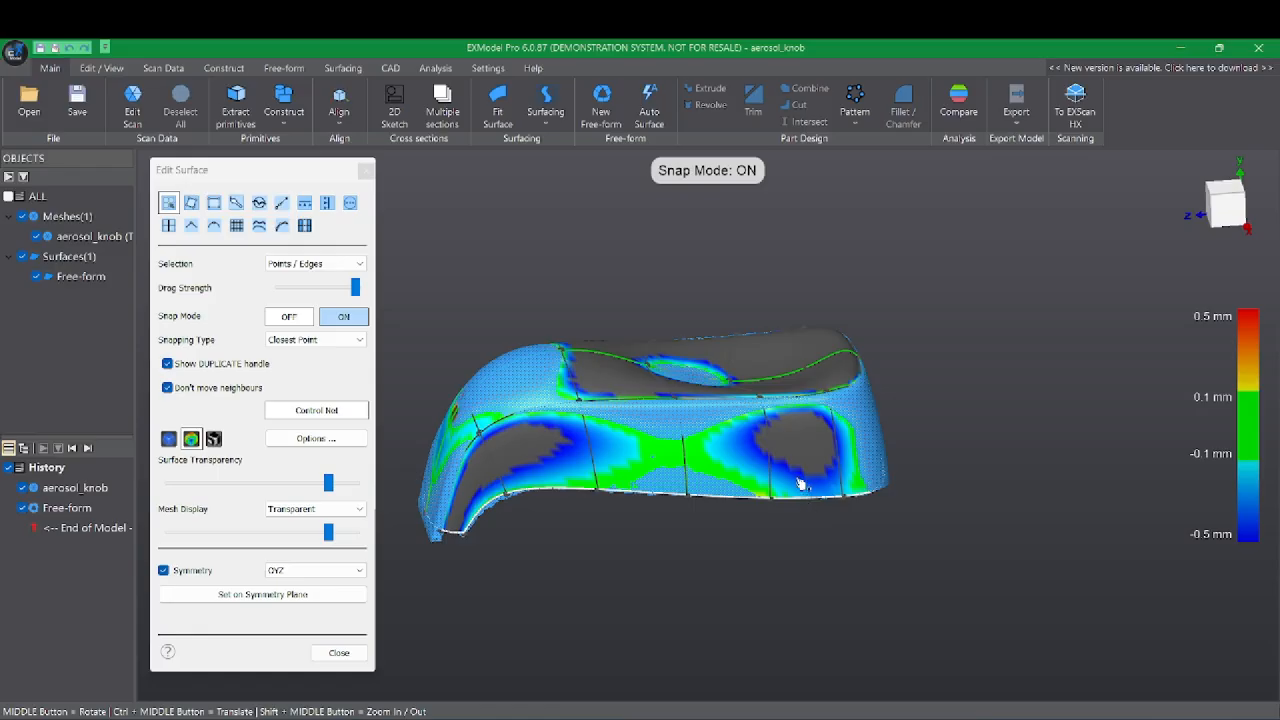
middle_click_drag(661, 387, 654, 423)
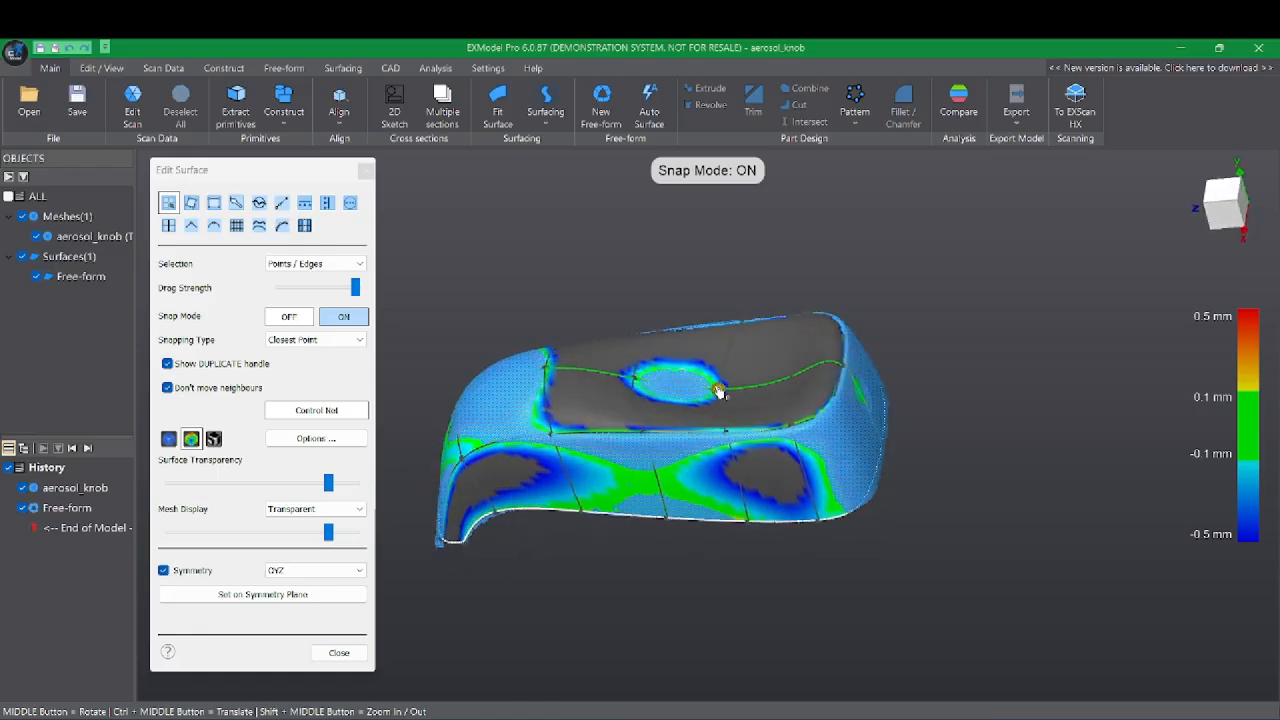
left_click_drag(718, 390, 780, 492)
middle_click_drag(780, 492, 551, 397)
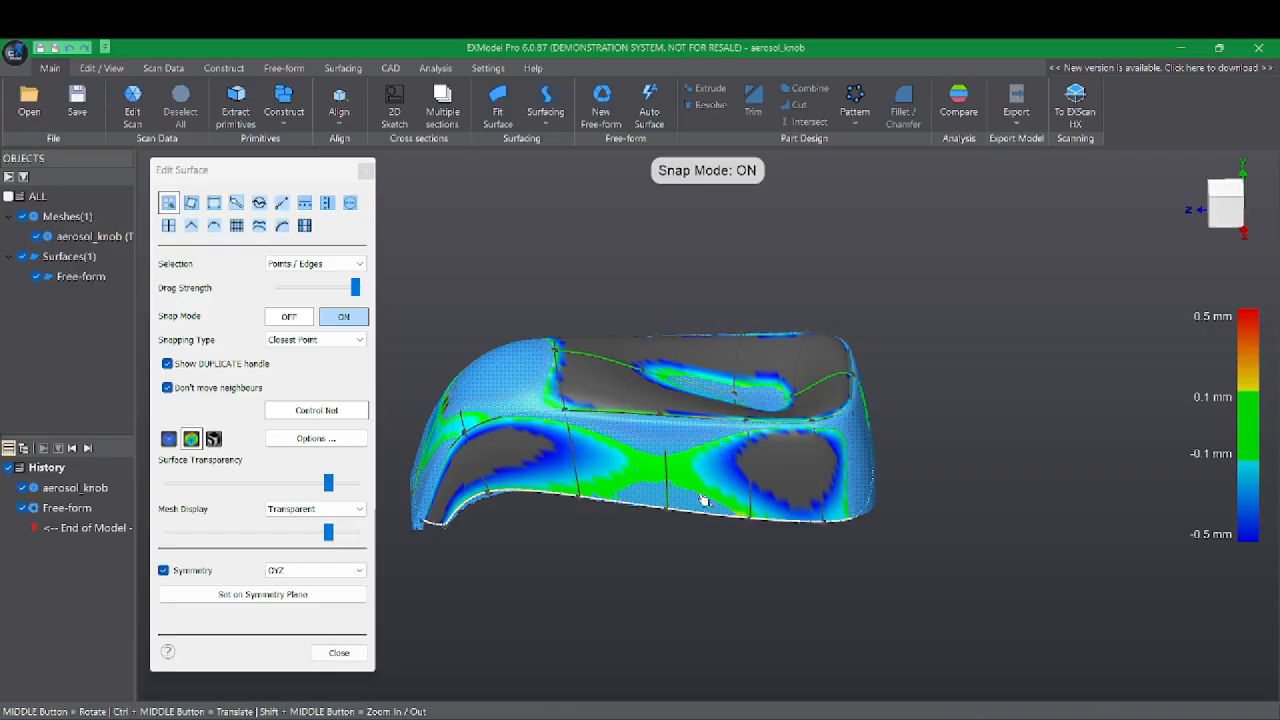
- Split the lower boundary edges on both sides of the side wall's middle division, and add a lengthwise edge row along the wall
key("s")
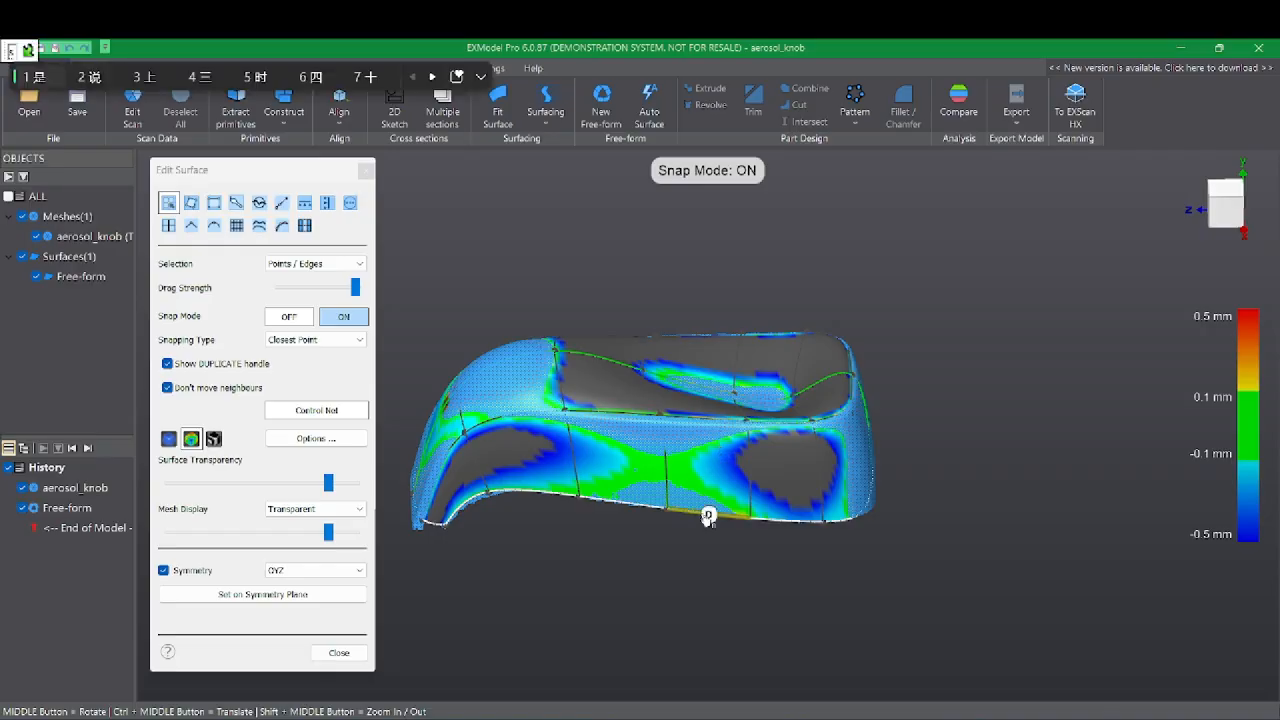
left_click(685, 506)
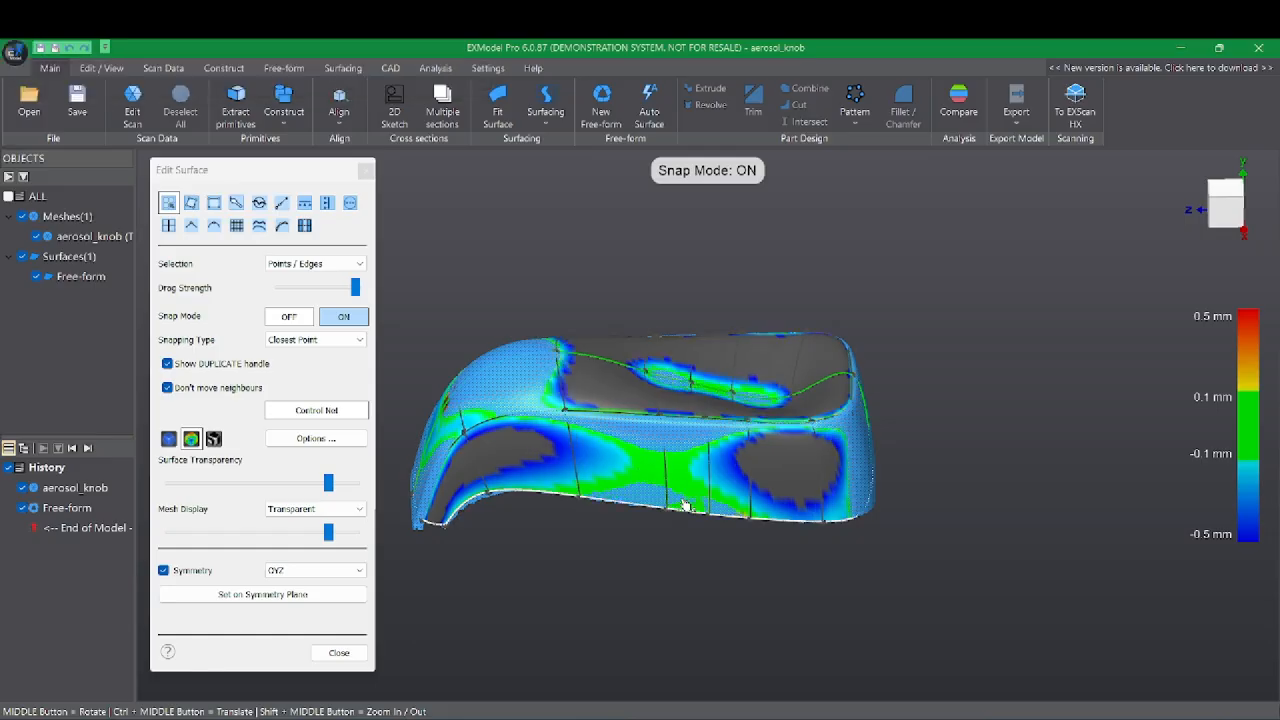
left_click(628, 504)
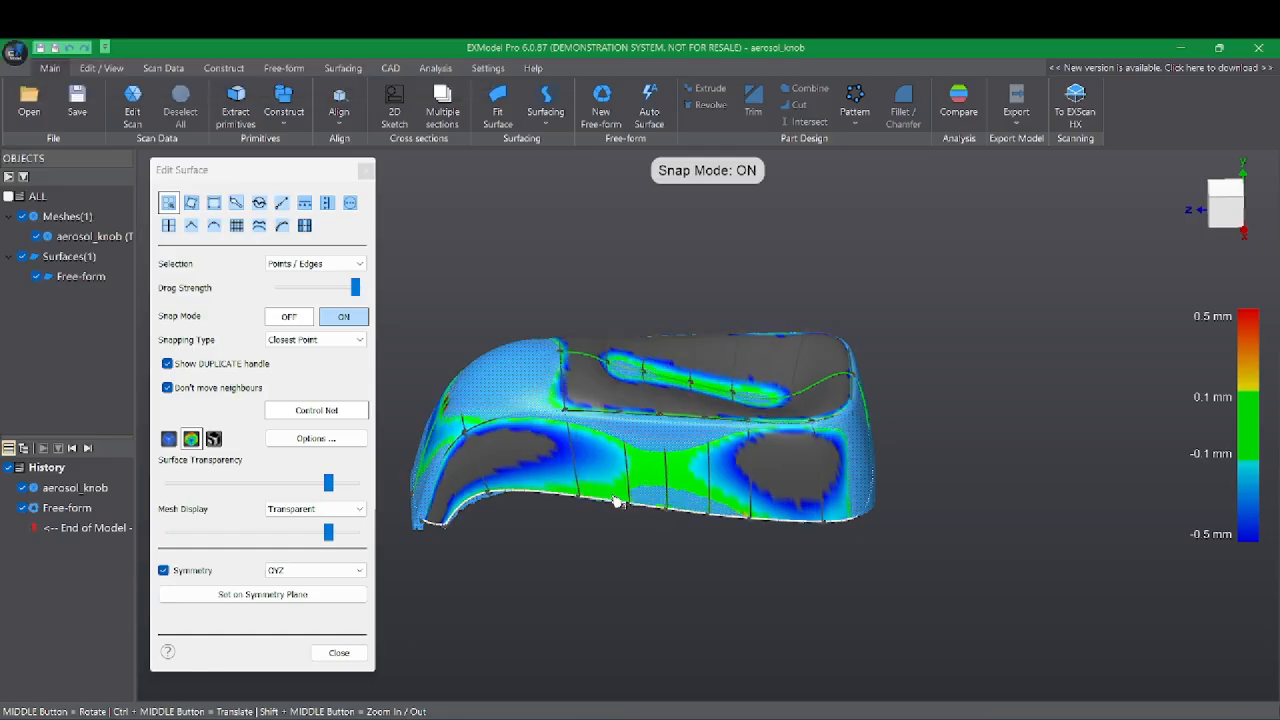
middle_click_drag(532, 401, 623, 429)
left_click(513, 486)
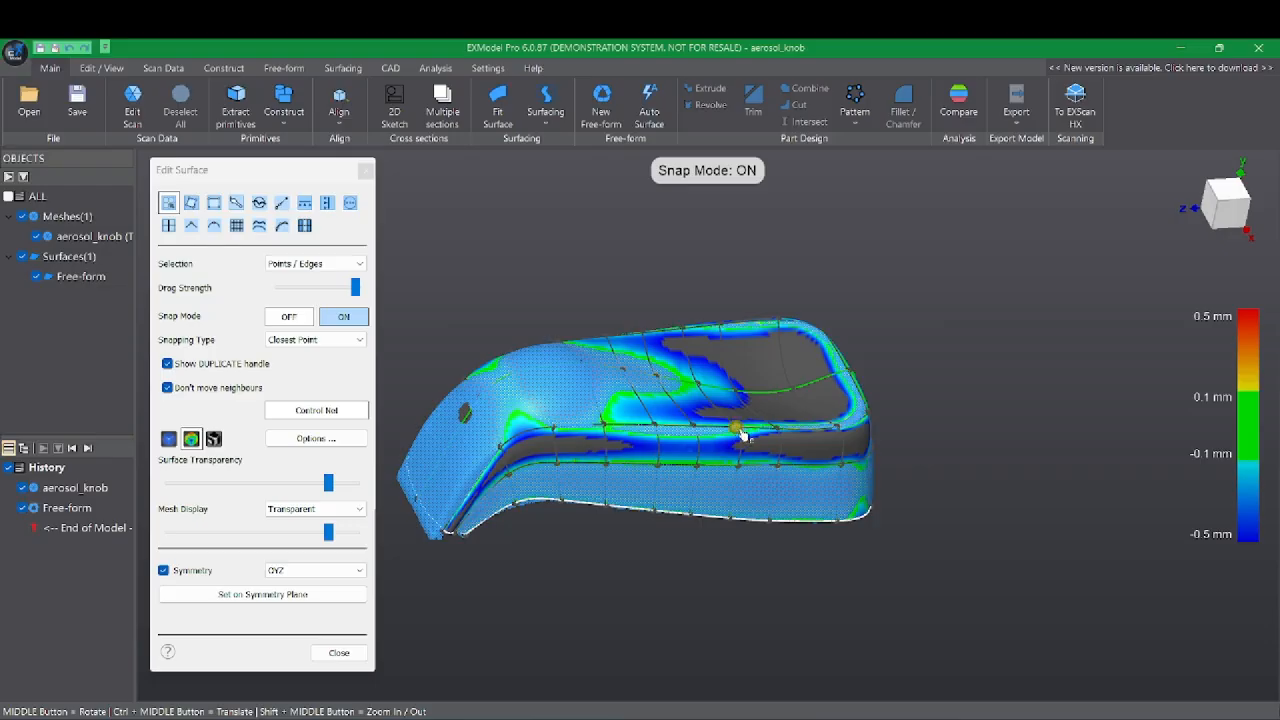
- Adjust the point beside the centreline at the crown of the nose, and snap the surface to the mesh
middle_click_drag(741, 434, 792, 387)
middle_click_drag(474, 404, 477, 320)
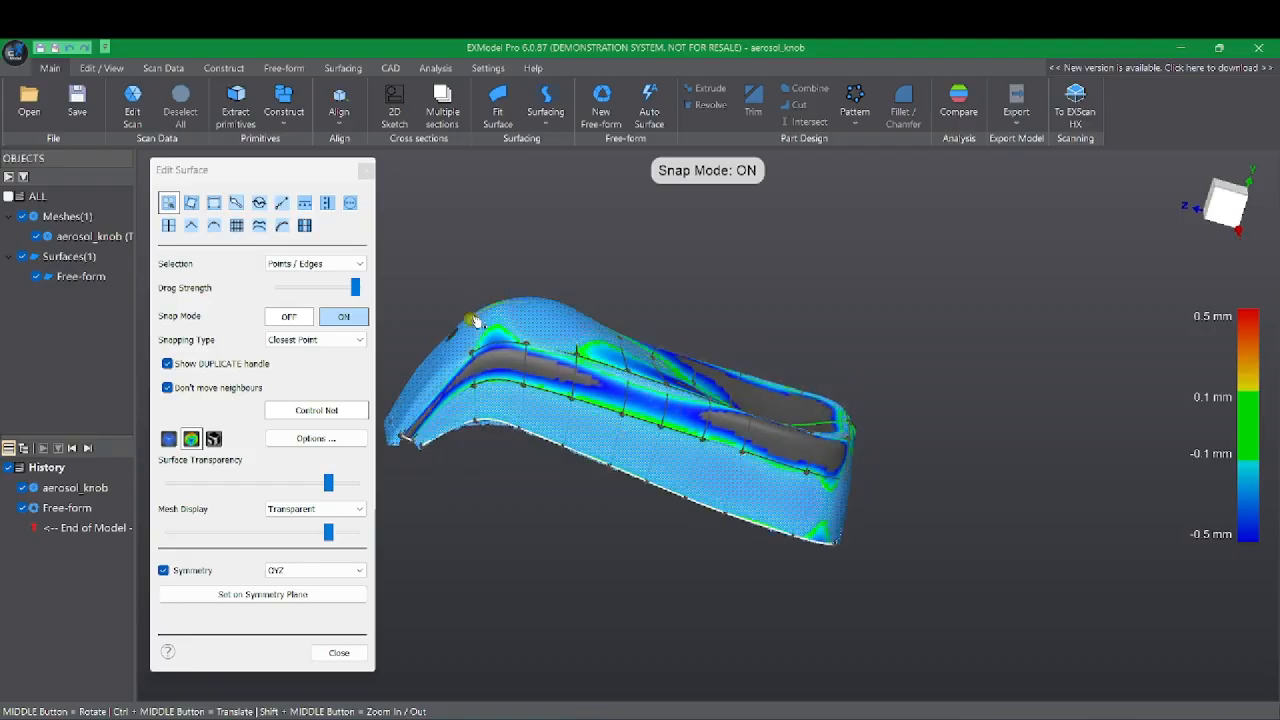
left_click_drag(473, 319, 472, 316)
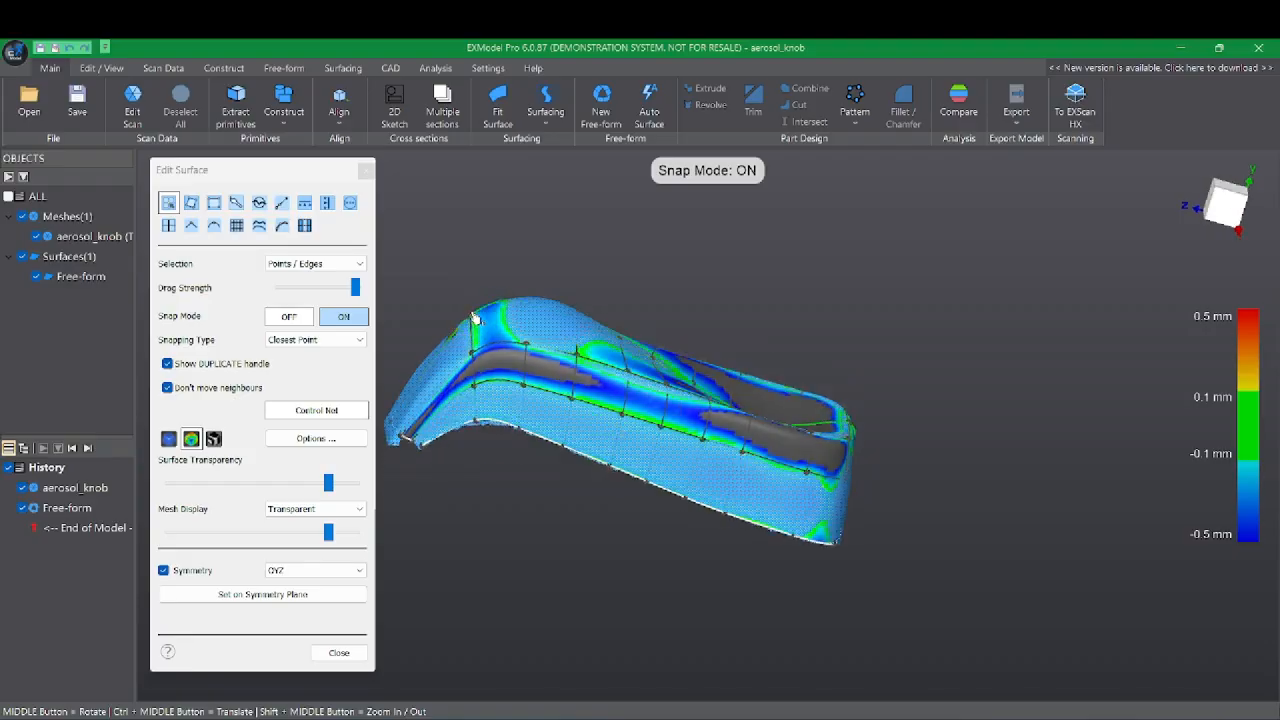
right_click(553, 284)
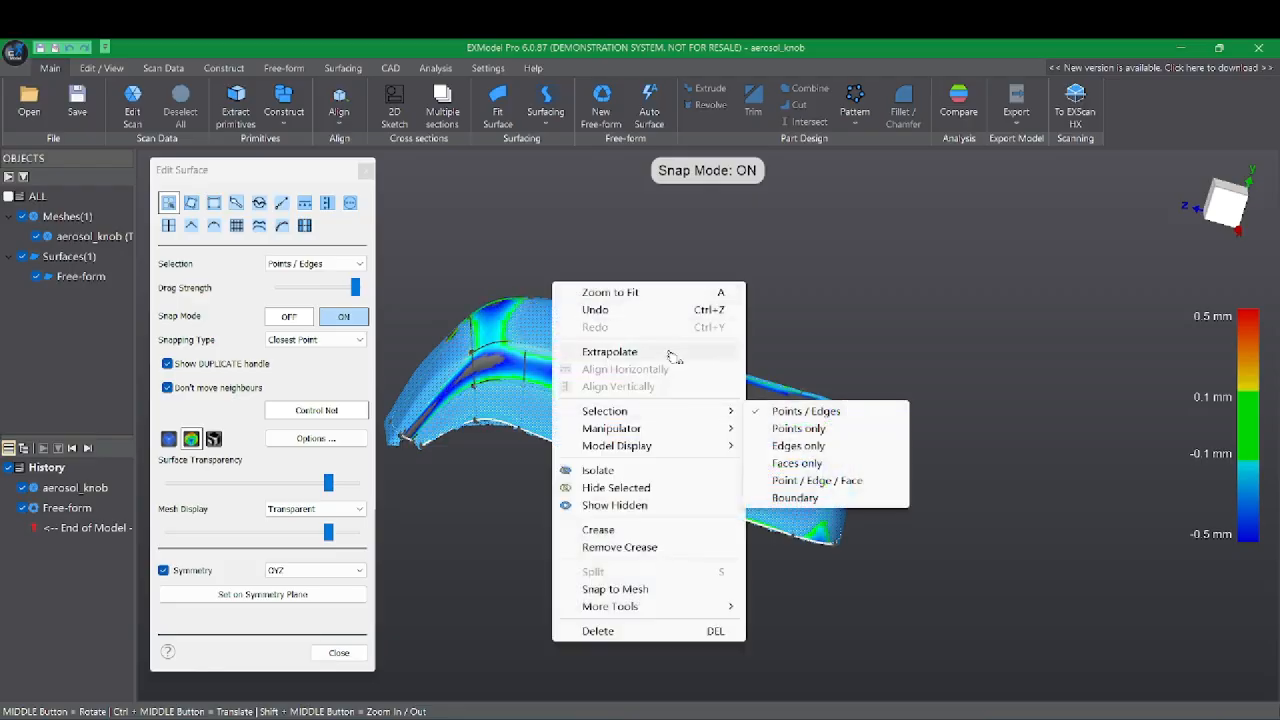
left_click(650, 589)
- Split the lower band of the side wall to add another lengthwise edge row
middle_click_drag(990, 406, 668, 478)
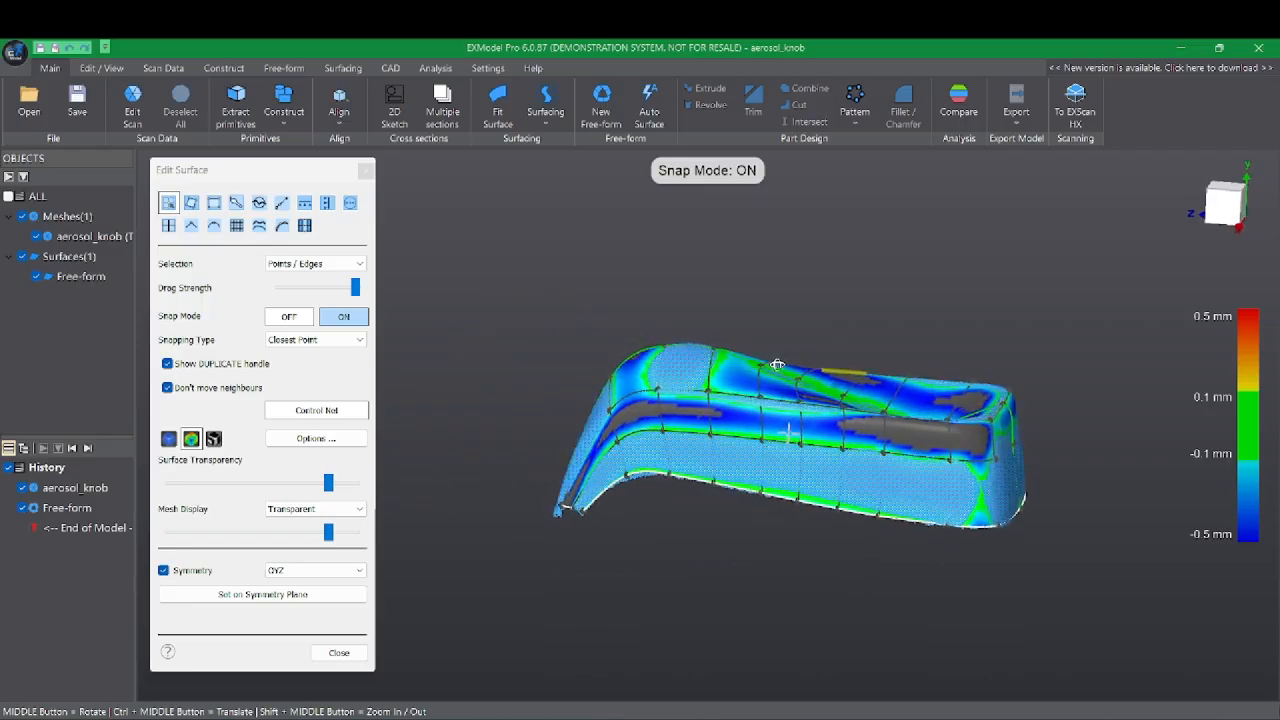
middle_click_drag(660, 360, 633, 442)
middle_click_drag(882, 479, 859, 392)
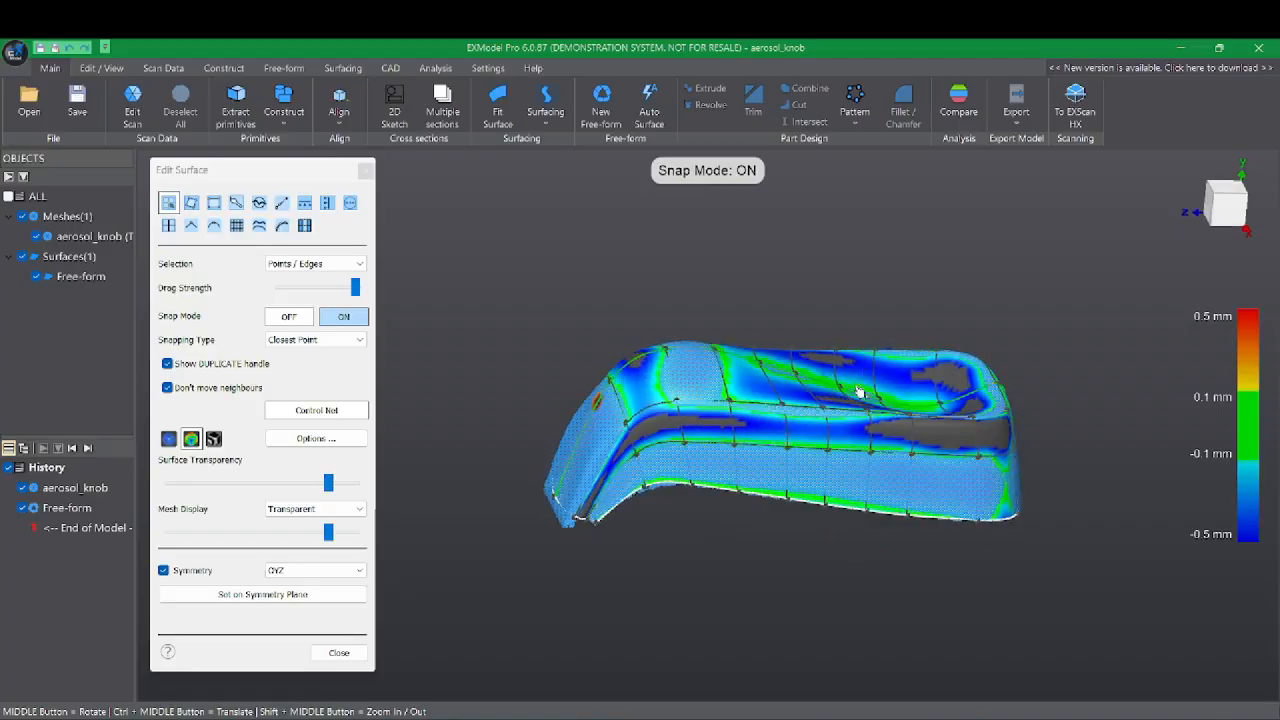
left_click_drag(876, 487, 907, 487)
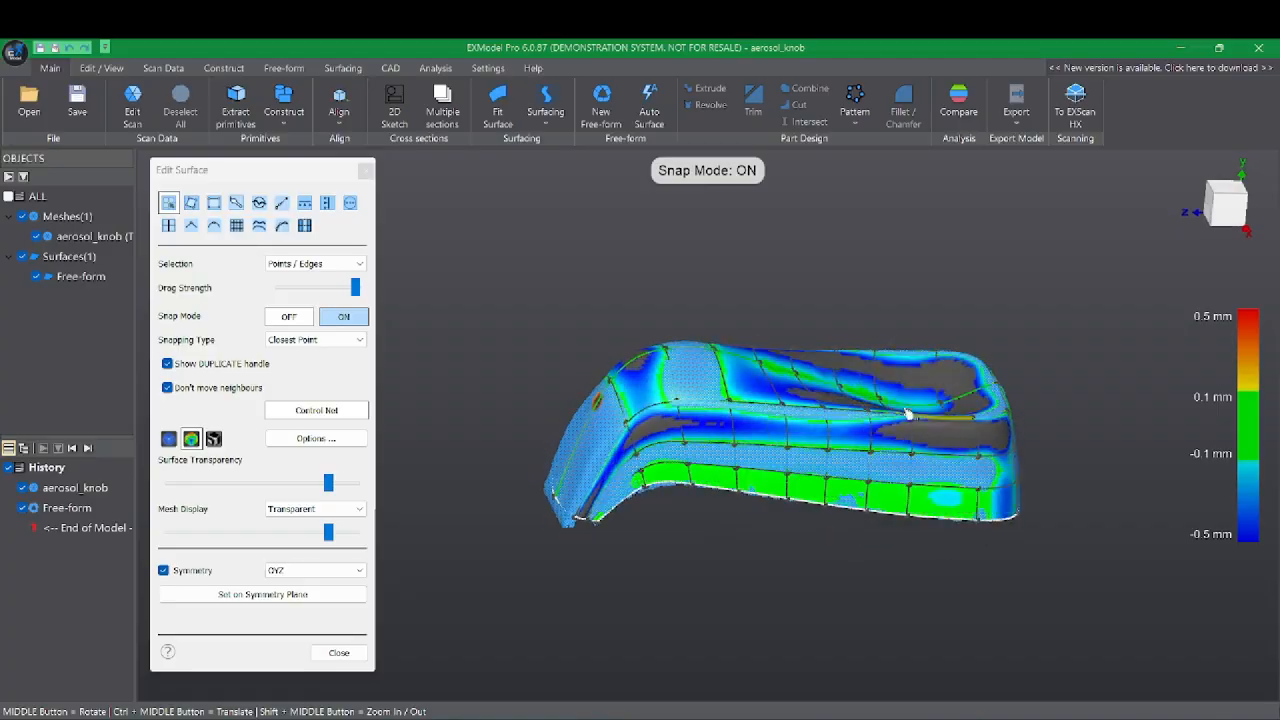
- Add a lengthwise edge row on each side of the top face's centreline
middle_click_drag(907, 414, 749, 459)
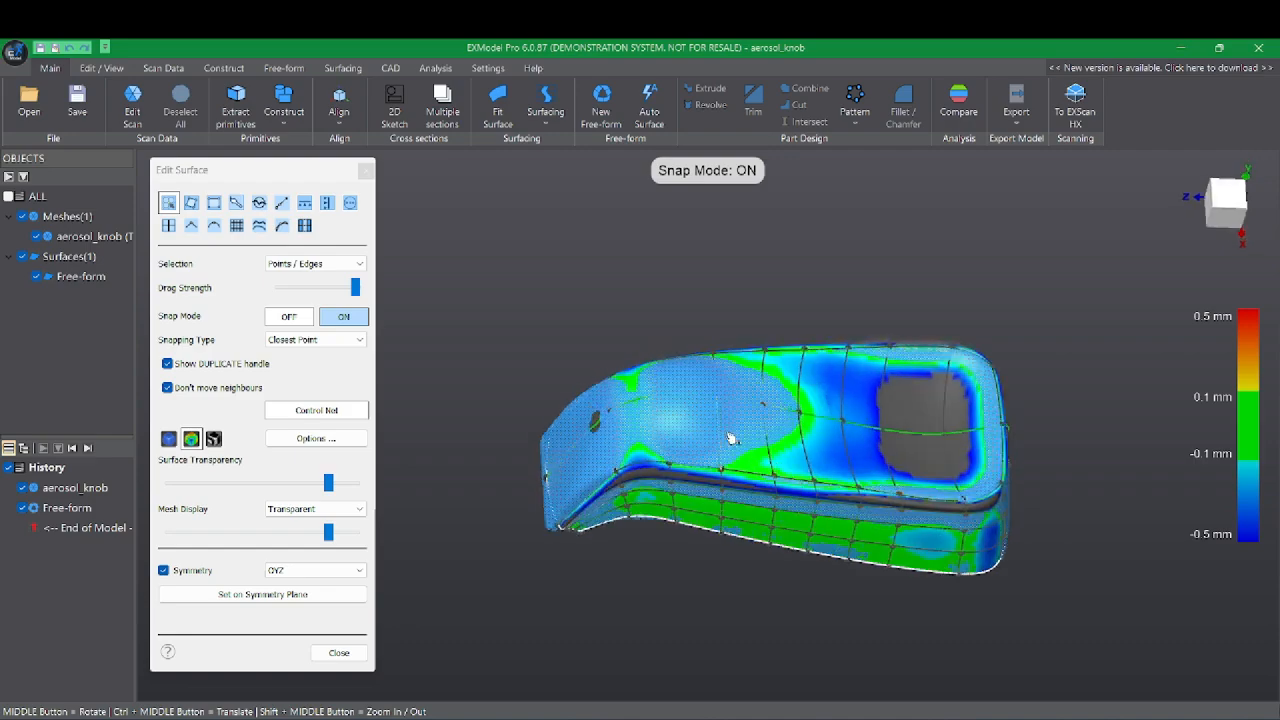
middle_click_drag(728, 438, 720, 525)
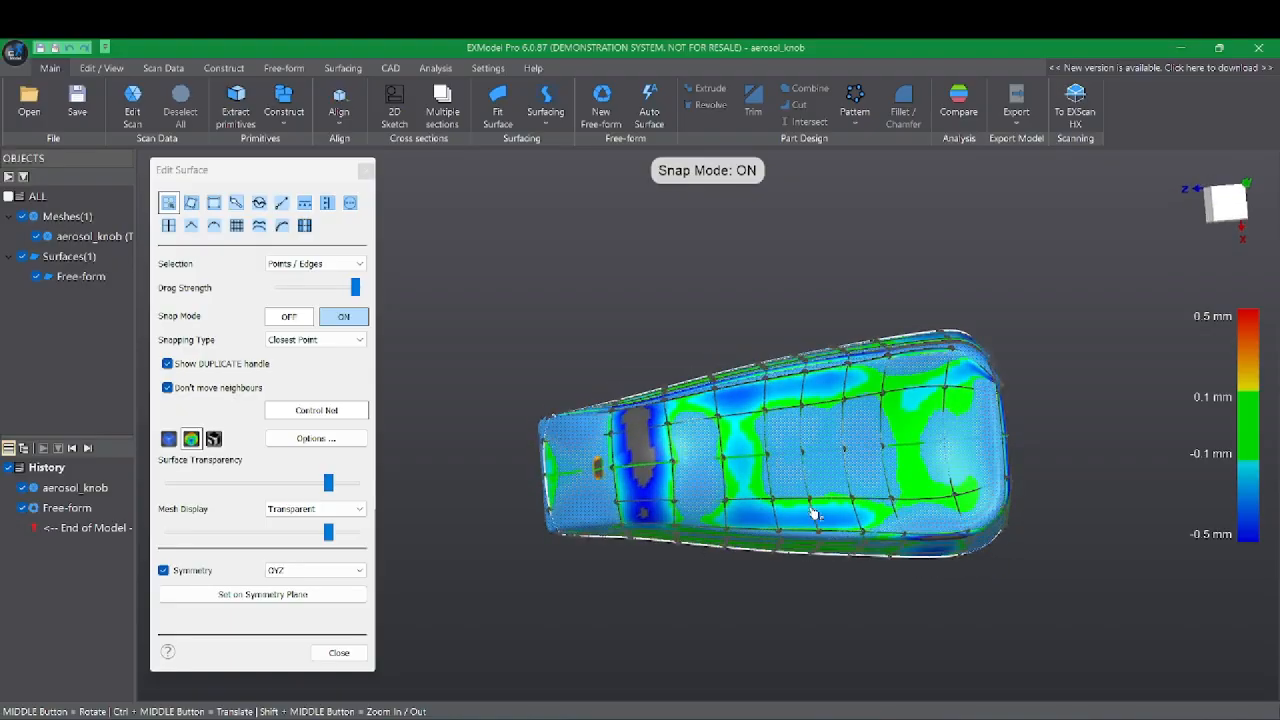
middle_click_drag(552, 425, 662, 287)
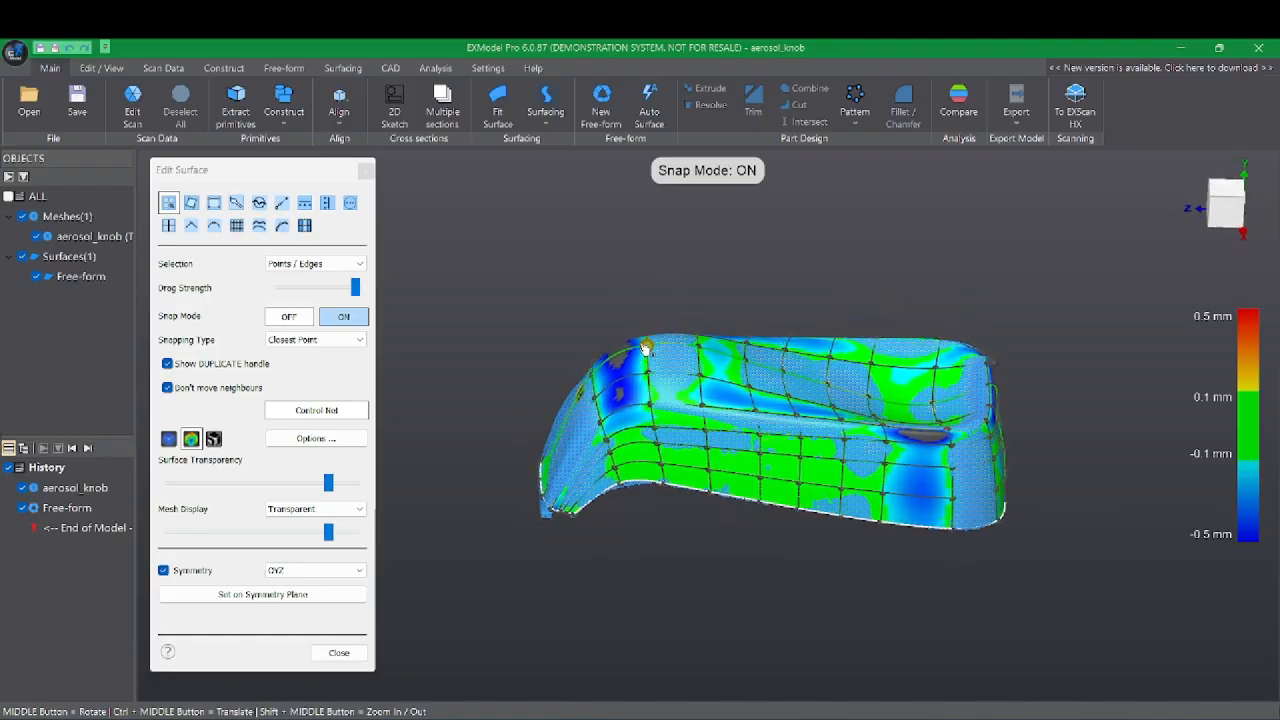
- Adjust the points across the crown of the nose to bring the surface closer to the mesh
left_click_drag(647, 347, 597, 411)
middle_click_drag(886, 460, 718, 373)
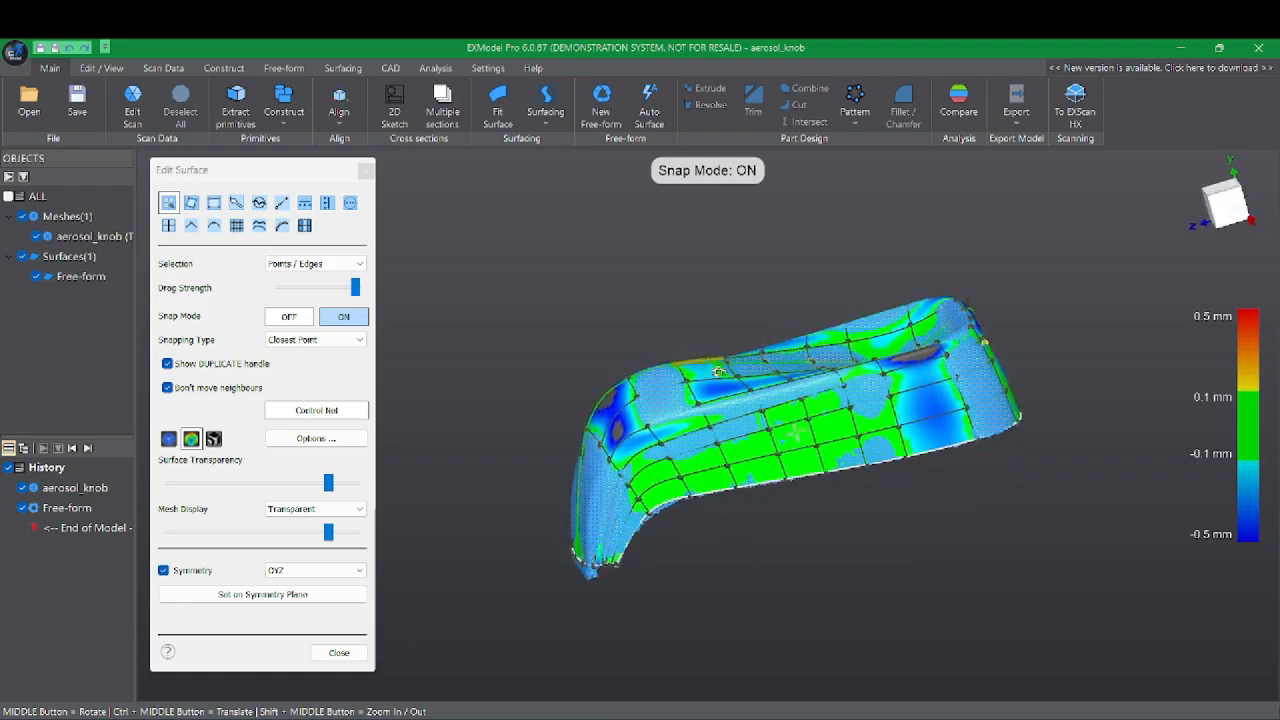
double_click(641, 436)
left_click(651, 426)
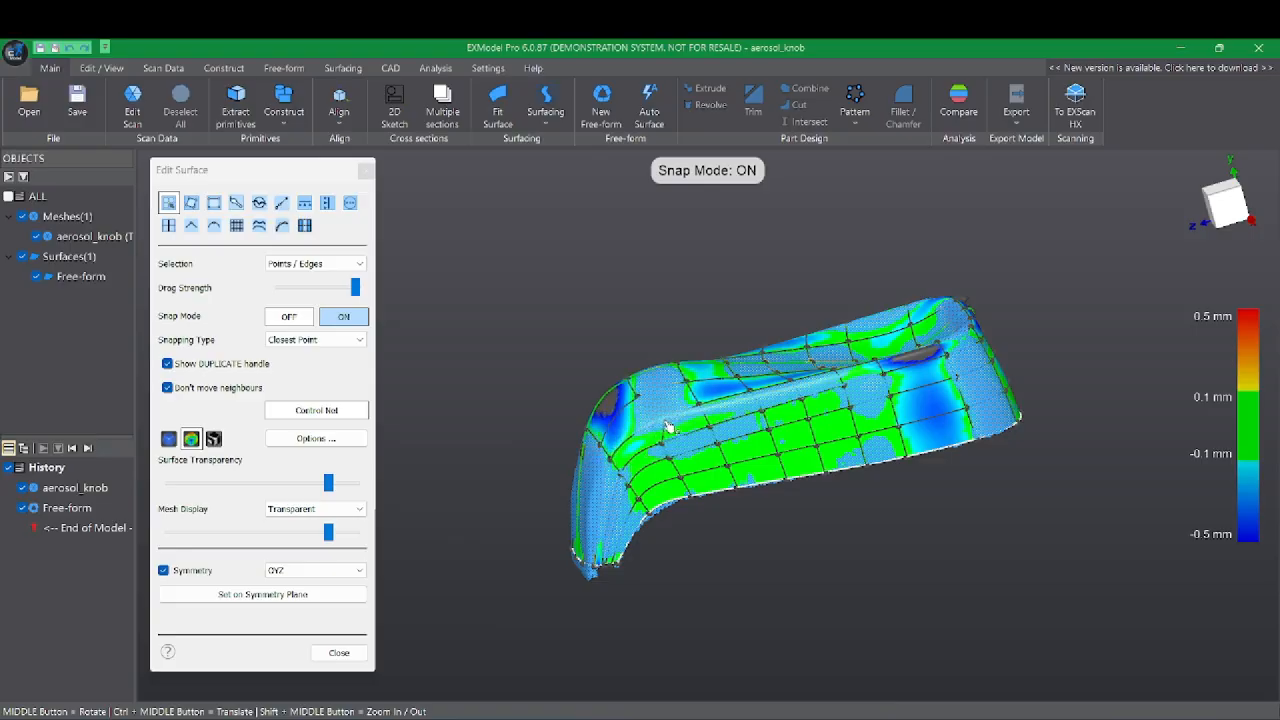
- Turn off Don't move neighbours and pull the middle side-wall point near the wide end toward that end
middle_click_drag(690, 428, 874, 472)
middle_click_drag(985, 400, 538, 474)
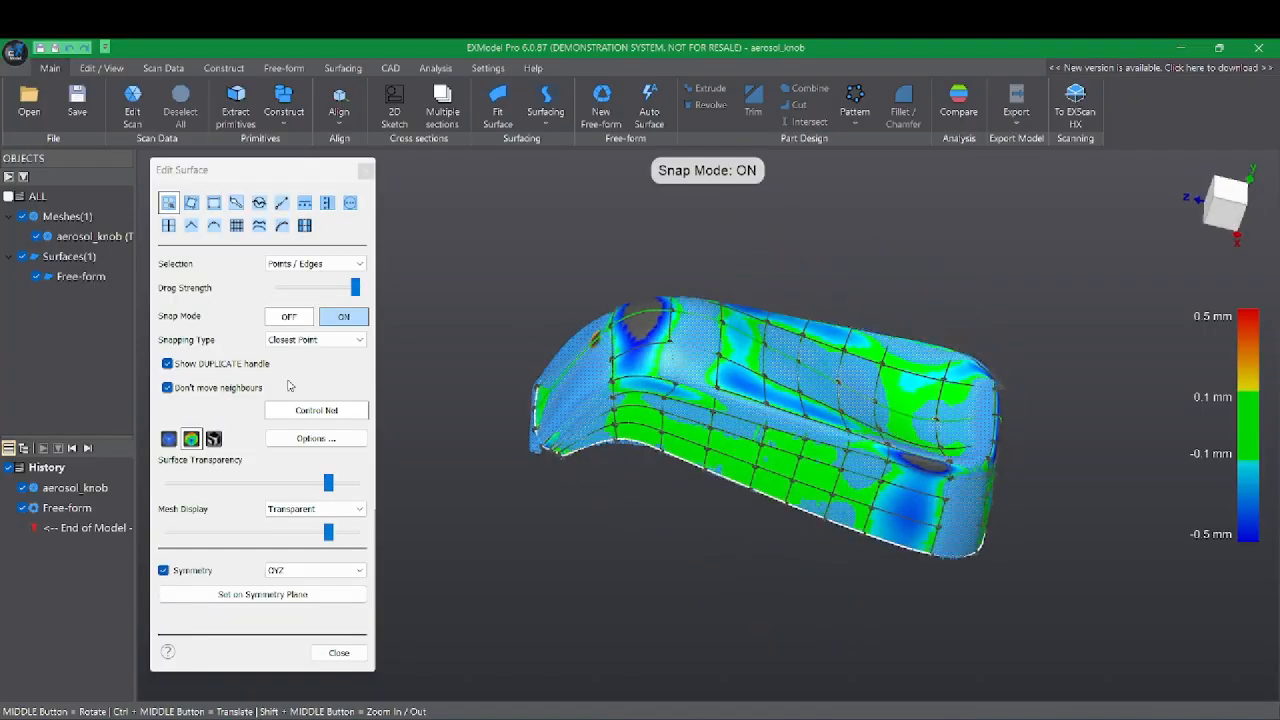
middle_click_drag(655, 448, 757, 413)
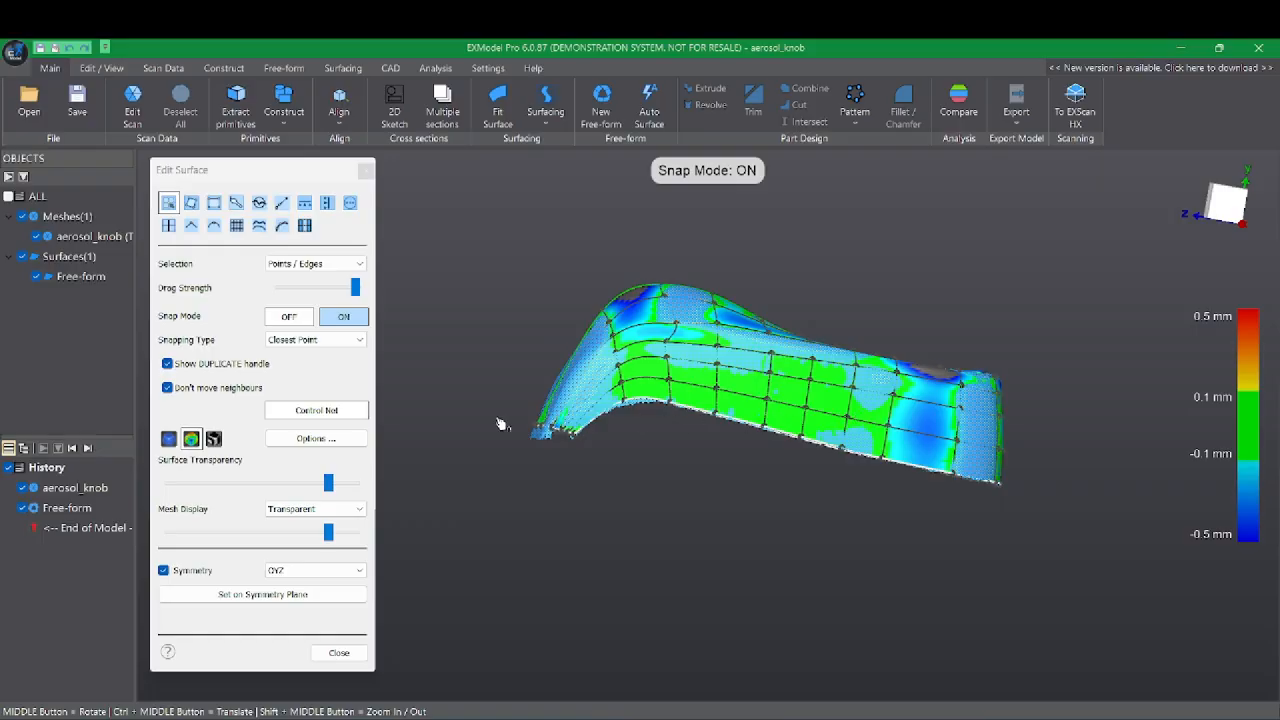
left_click(220, 394)
middle_click_drag(723, 523, 851, 440)
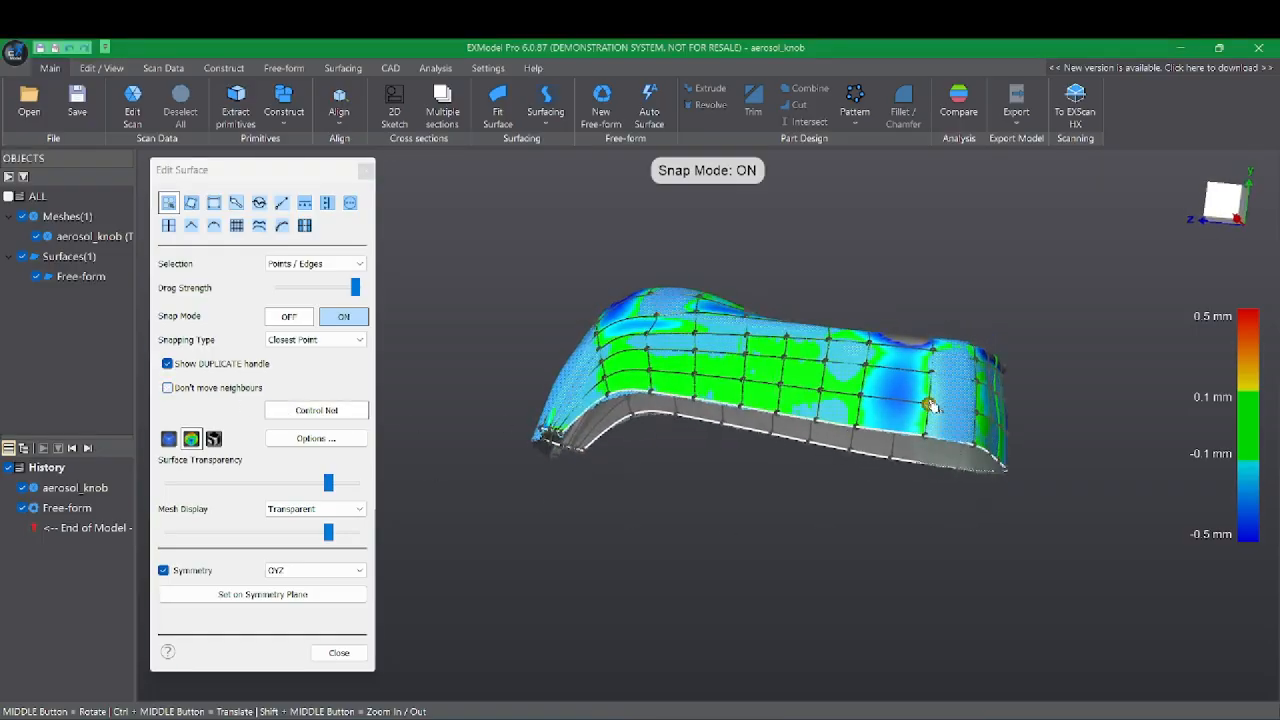
left_click_drag(930, 405, 971, 417)
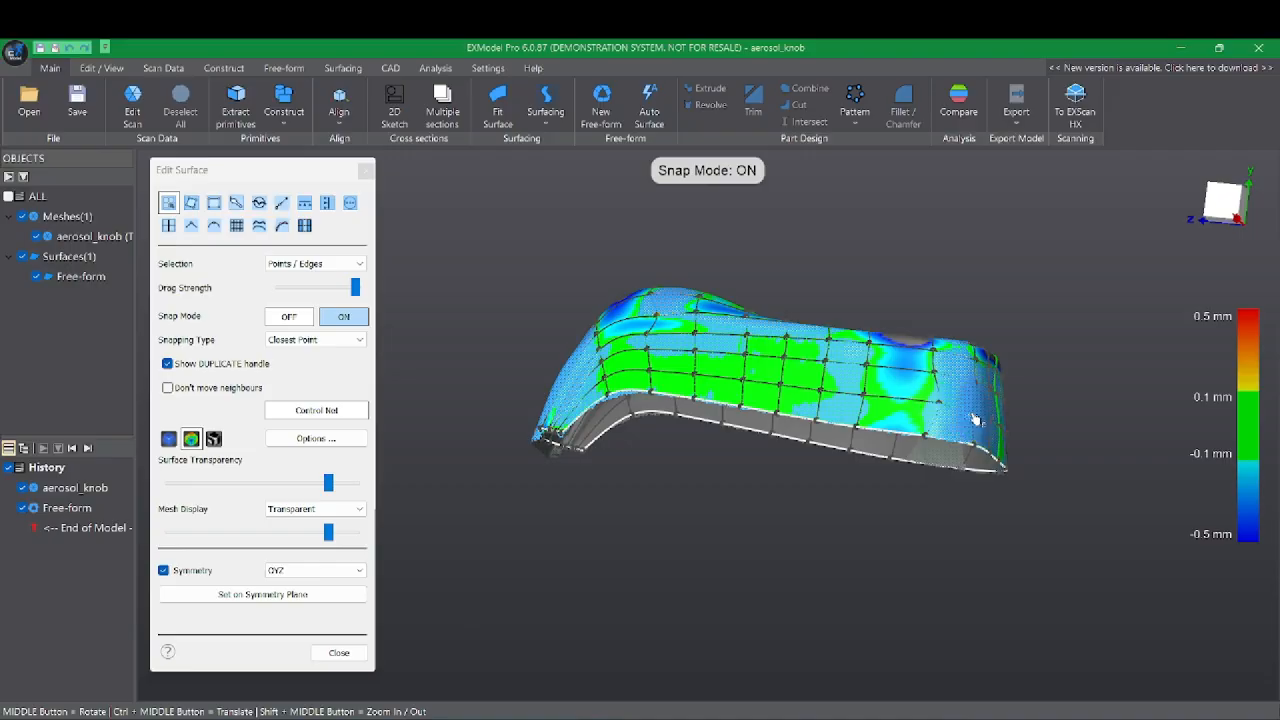
- Pull the side and centre points of the nose's lower edge down to the mesh boundary
middle_click_drag(975, 420, 898, 475)
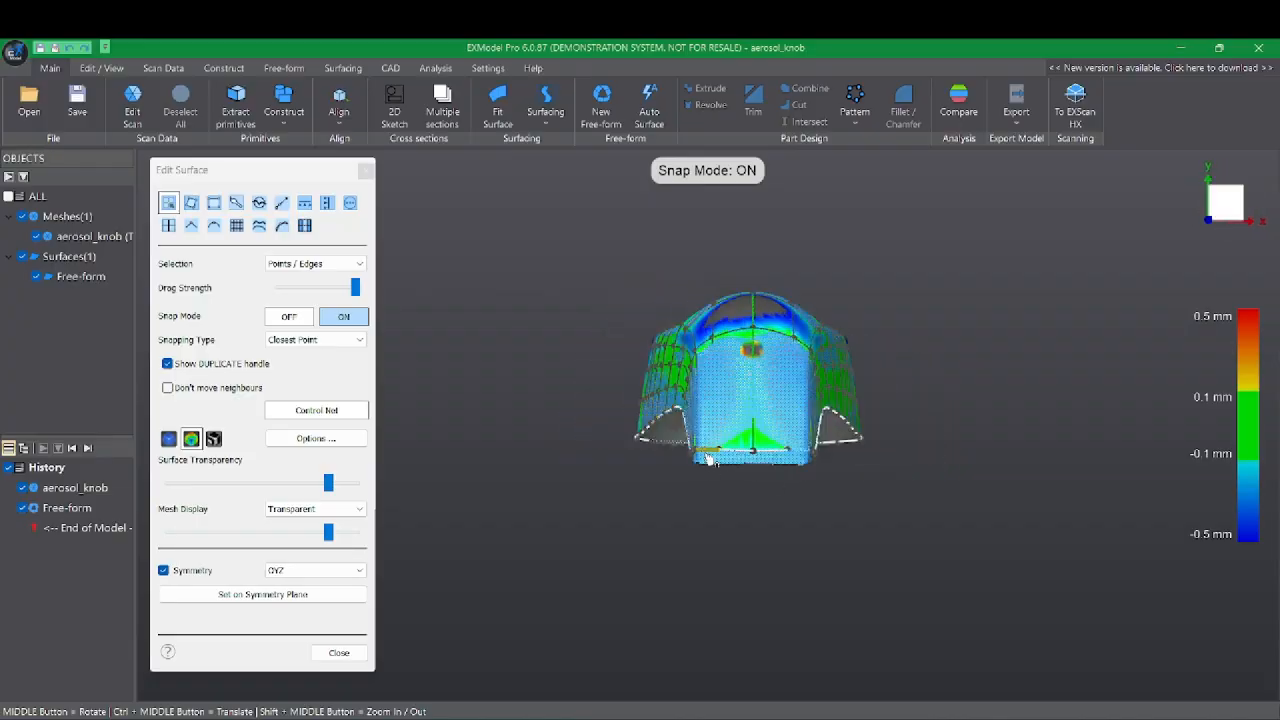
scroll(707, 458, "up", 5)
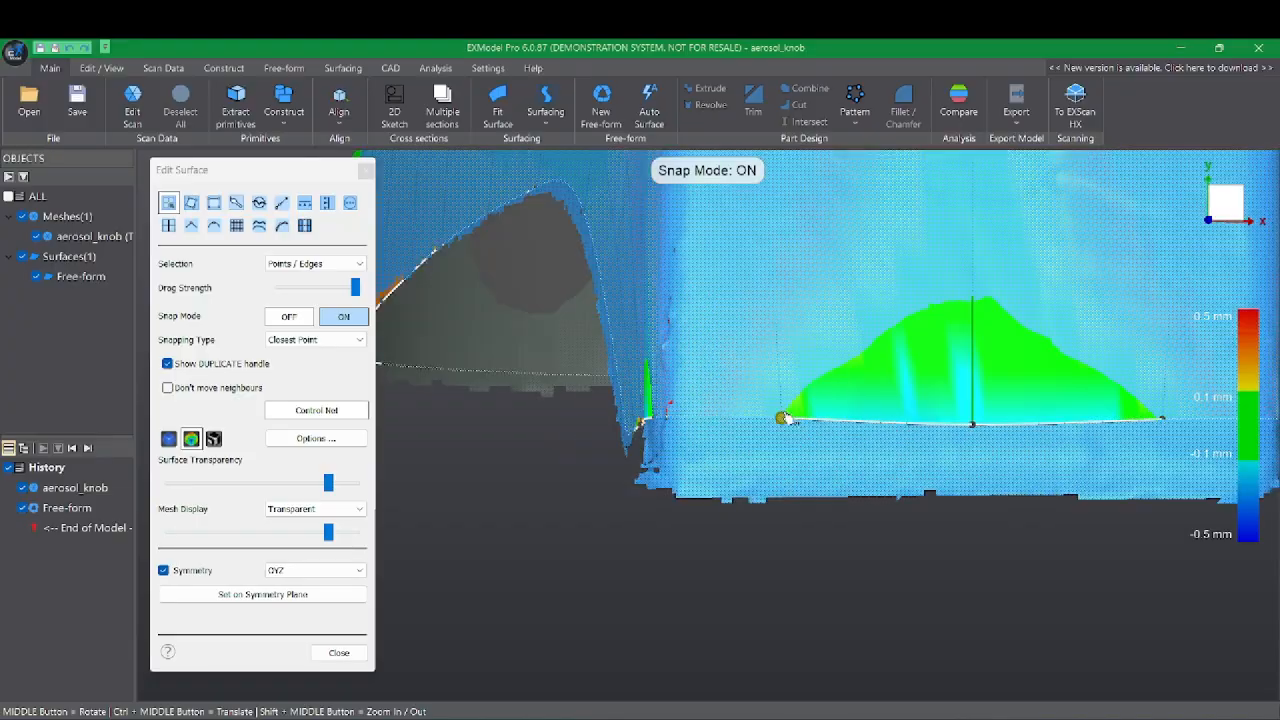
left_click_drag(784, 418, 768, 472)
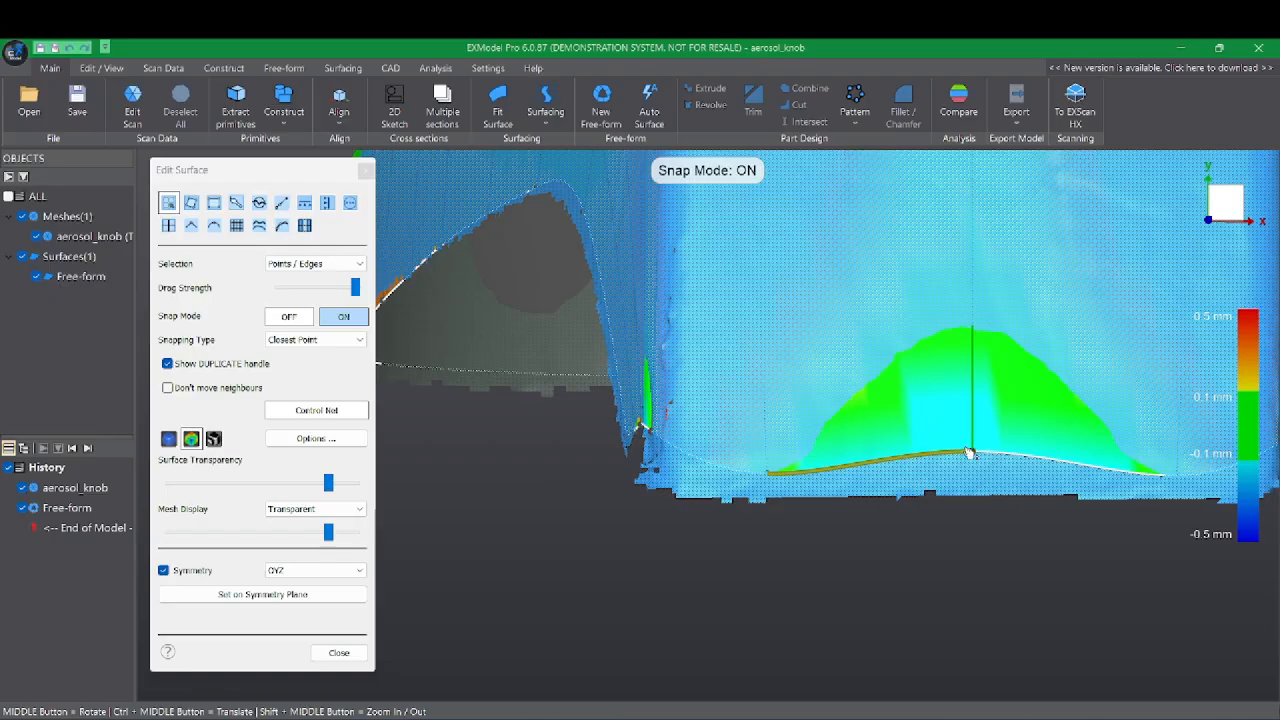
left_click_drag(968, 452, 971, 485)
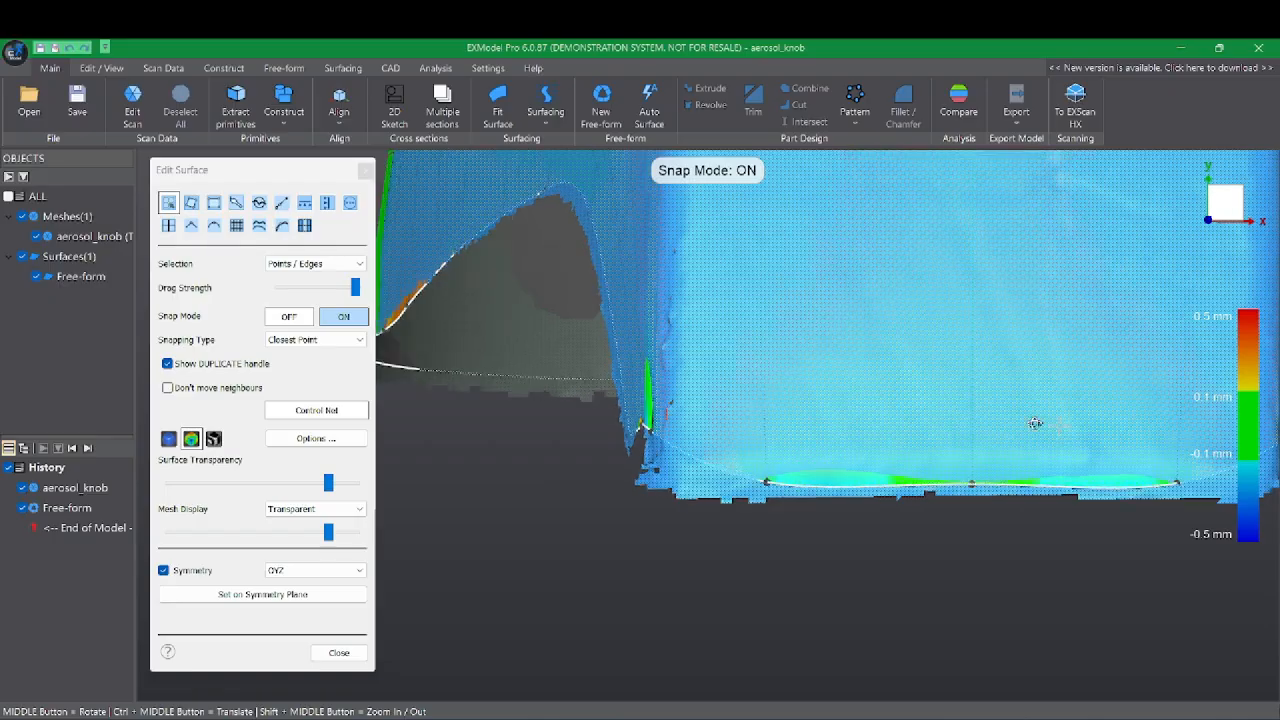
- Move the boundary point at the nose's side corner down to the mesh edge and fine-tune the points along the nose's lower edge
middle_click_drag(1035, 424, 857, 483)
left_click_drag(1062, 464, 1036, 512)
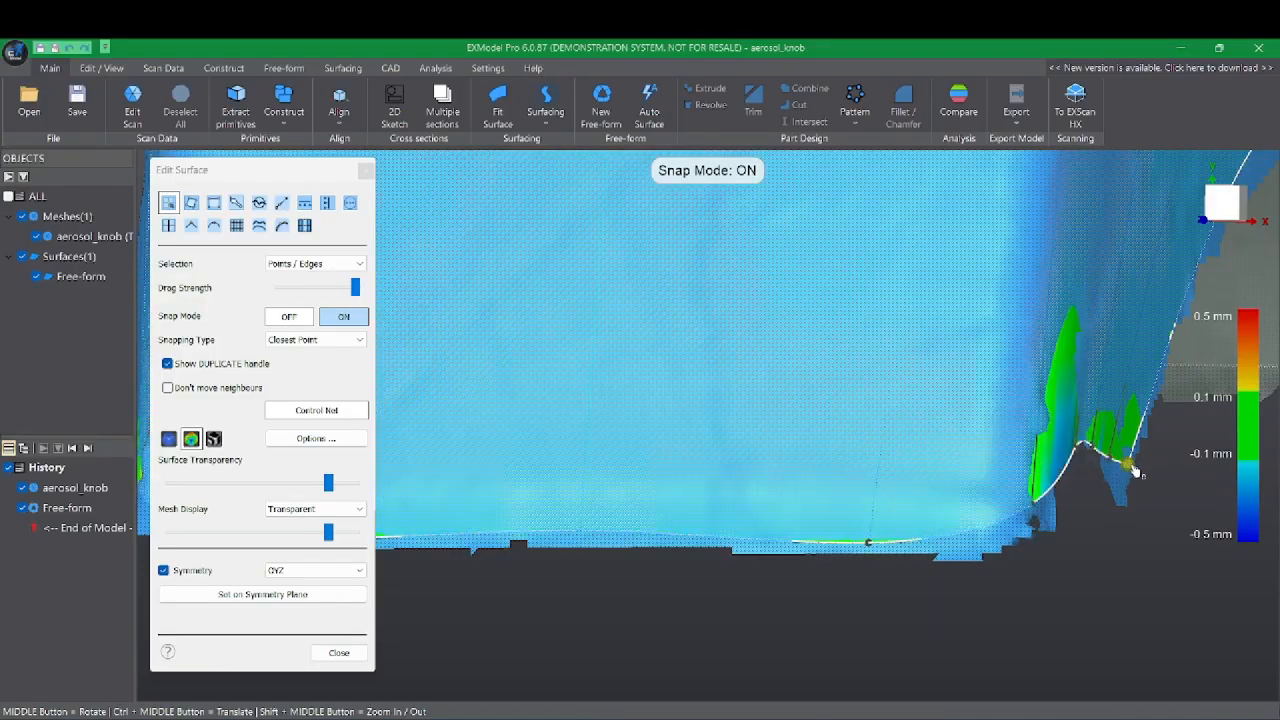
middle_click_drag(745, 411, 822, 418)
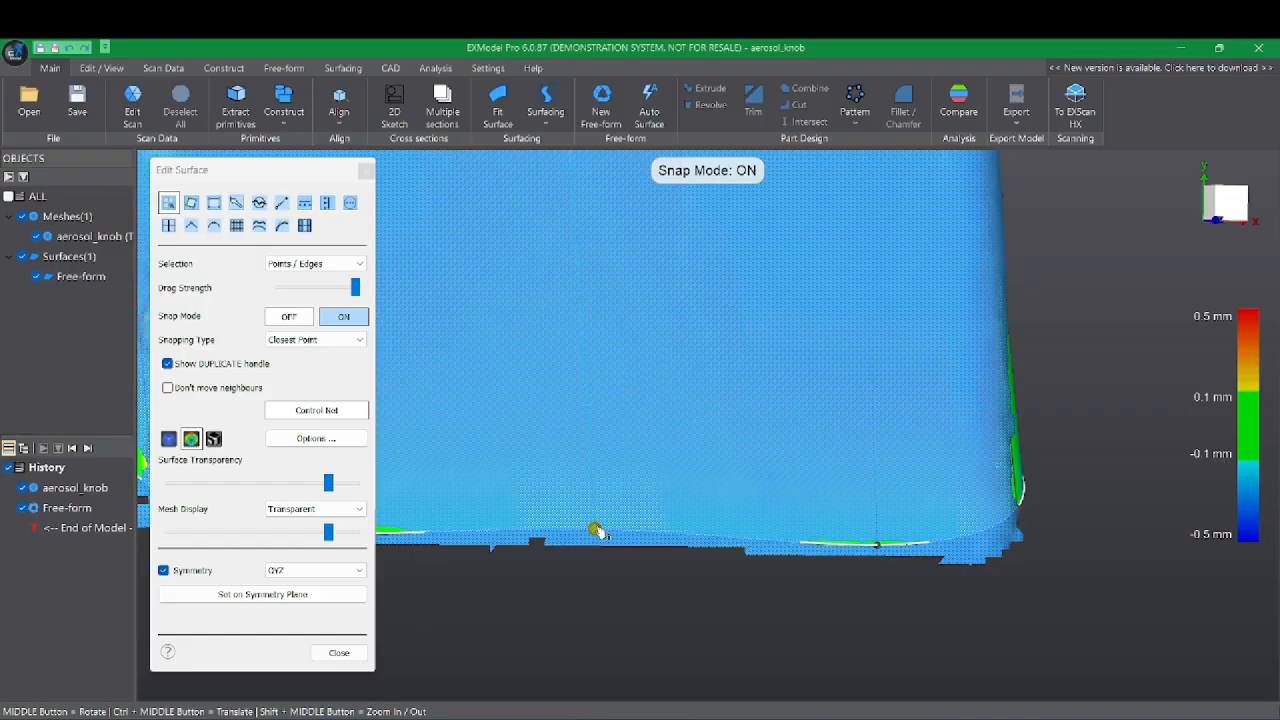
left_click_drag(597, 530, 600, 543)
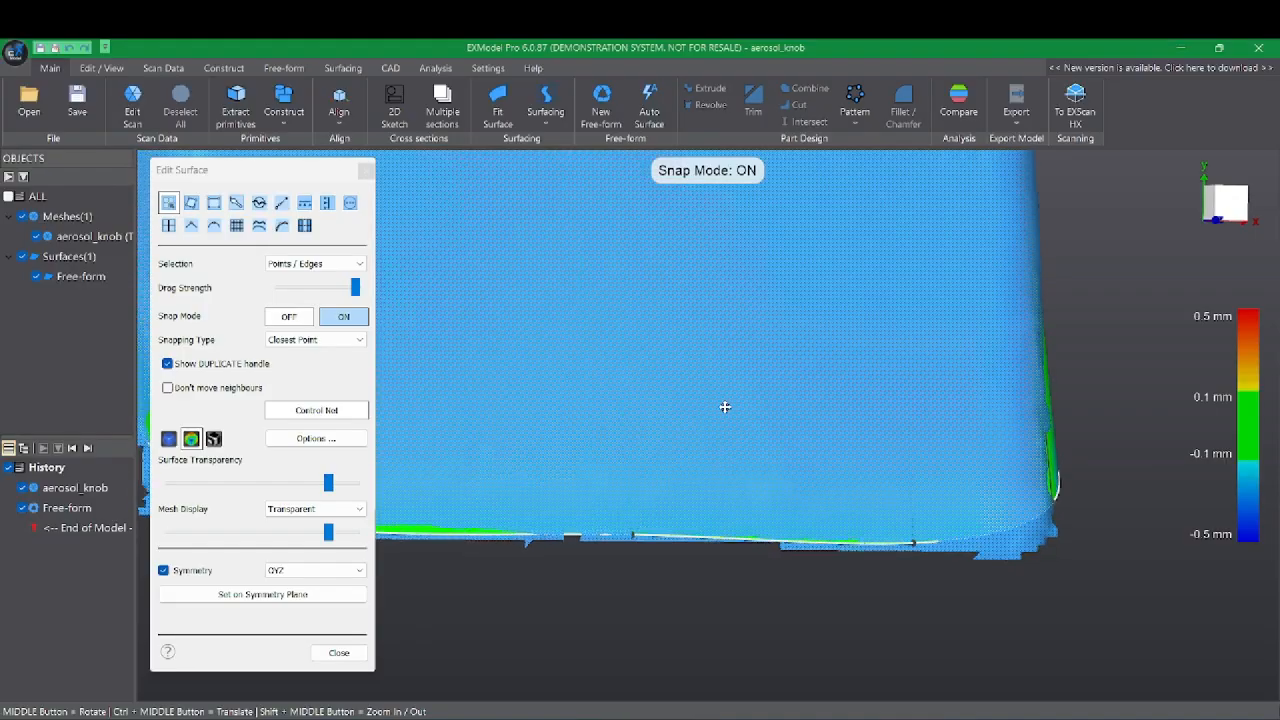
middle_click_drag(726, 406, 923, 457)
left_click_drag(606, 442, 600, 458)
scroll(654, 437, "up", 4)
scroll(679, 433, "down", 6)
scroll(928, 380, "up", 2)
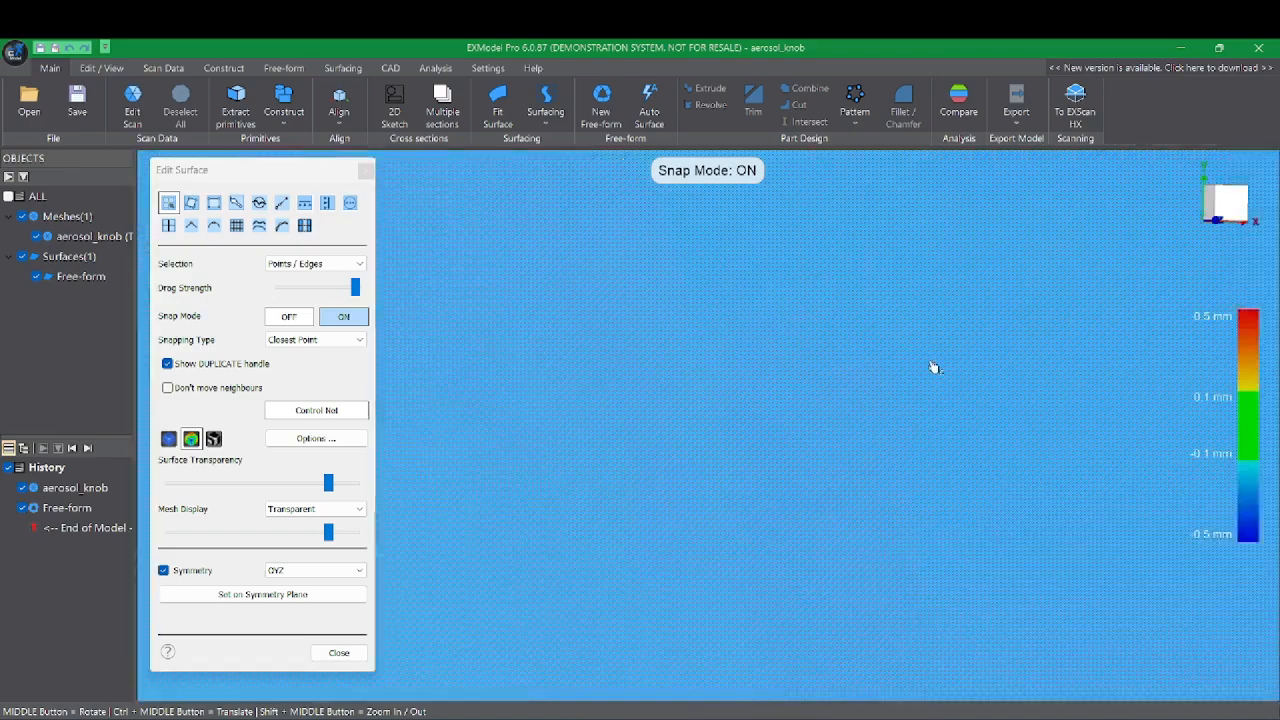
- Turn off the deviation colours and inspect the plain shaded surface from several angles
scroll(930, 366, "down", 8)
middle_click_drag(1026, 293, 734, 556)
left_click(168, 439)
middle_click_drag(751, 430, 1022, 418)
mouse_move(1100, 351)
middle_mouse_down()
mouse_move(897, 250)
mouse_move(991, 409)
mouse_move(797, 297)
mouse_move(862, 283)
mouse_move(843, 277)
mouse_move(856, 263)
mouse_move(836, 357)
middle_mouse_up()
key("space")
- Smooth the full lengthwise edge loop along the knob's upper shoulder between the nose and the wide end
middle_click_drag(909, 493, 785, 418)
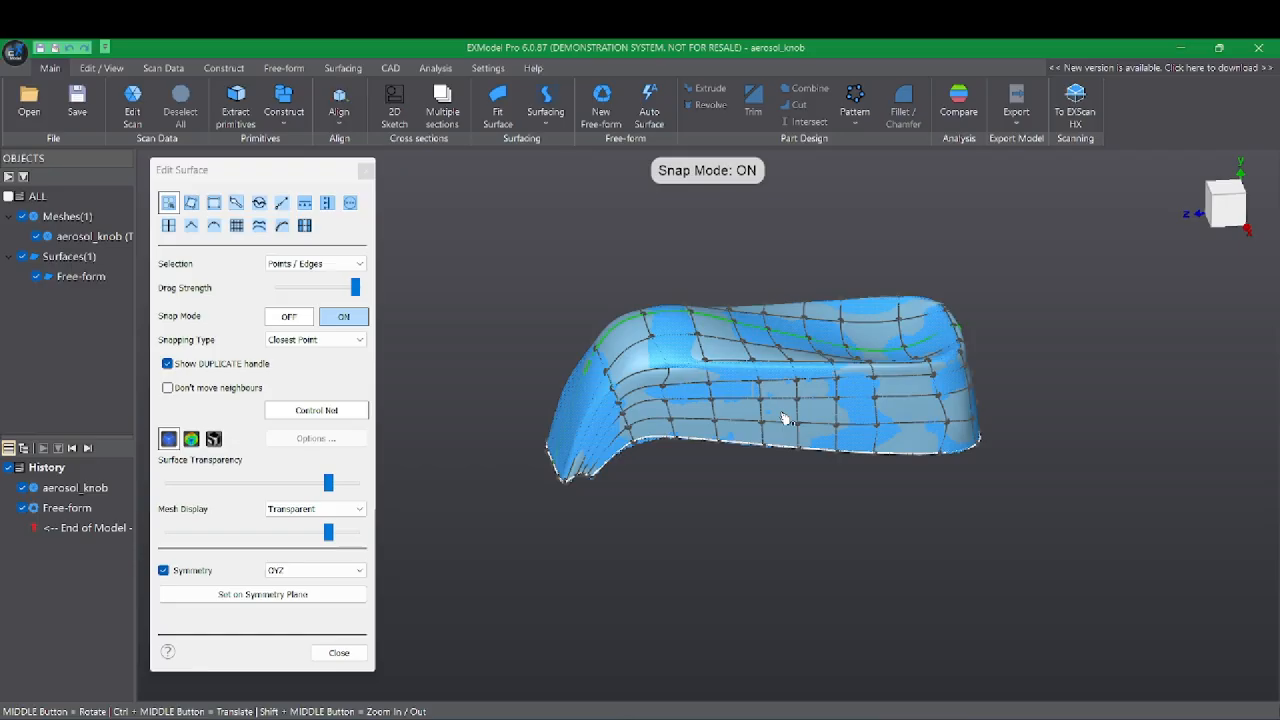
double_click(676, 339)
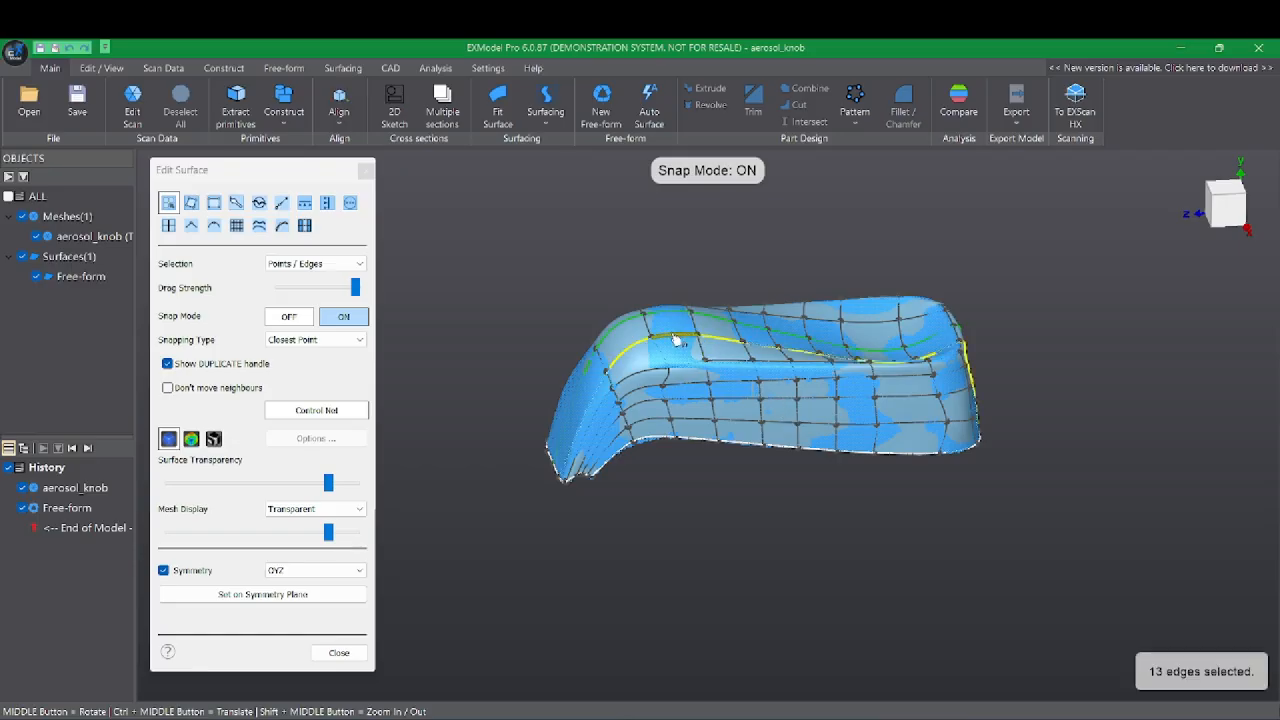
right_click(676, 340)
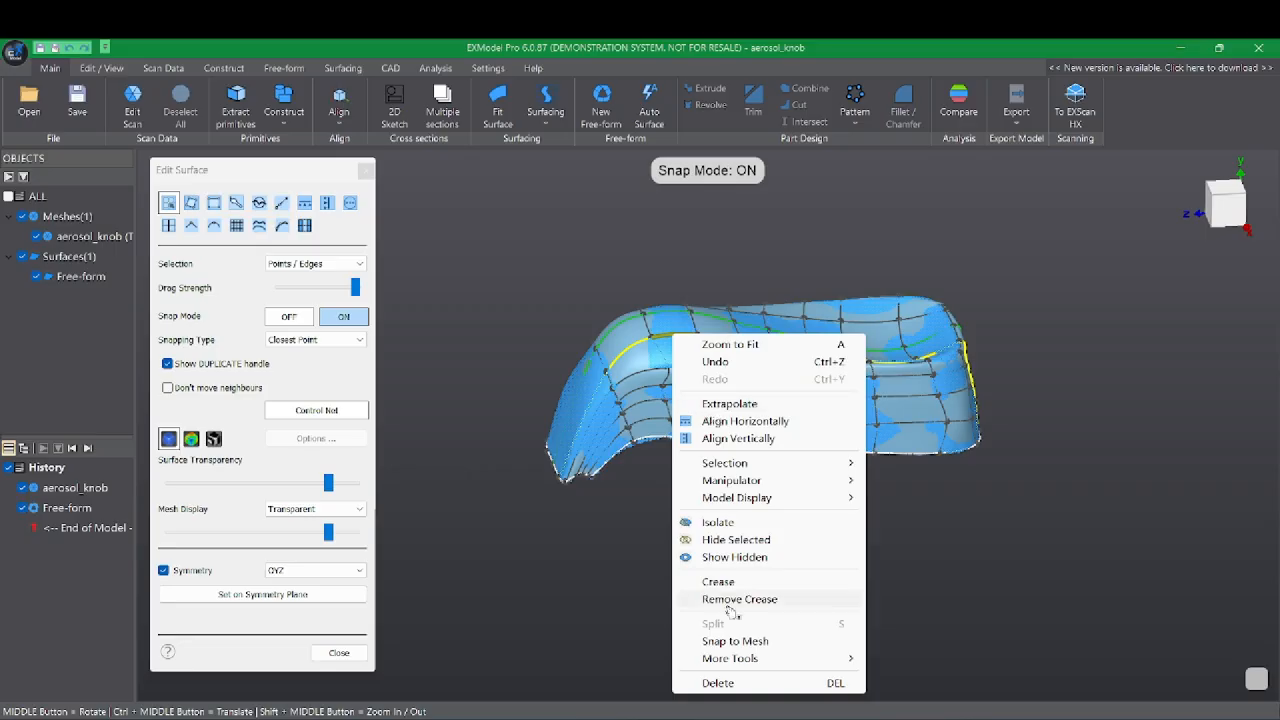
mouse_move(750, 662)
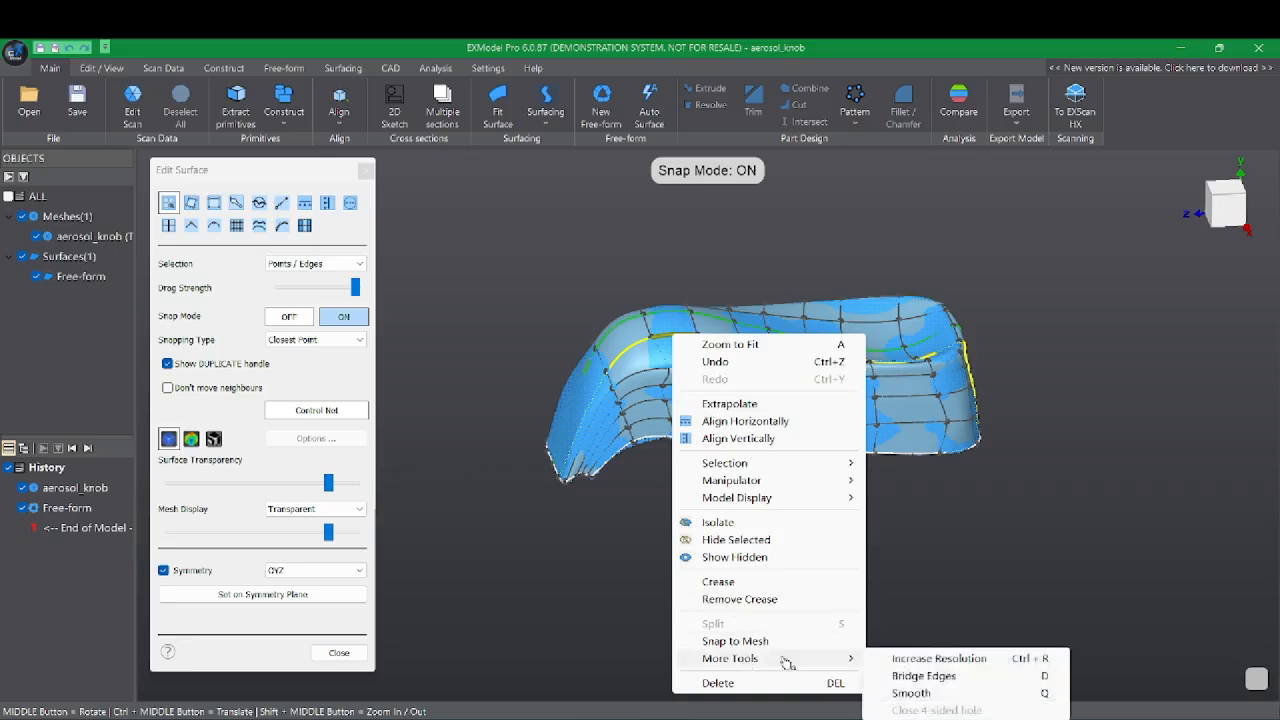
left_click(911, 693)
left_click(901, 568)
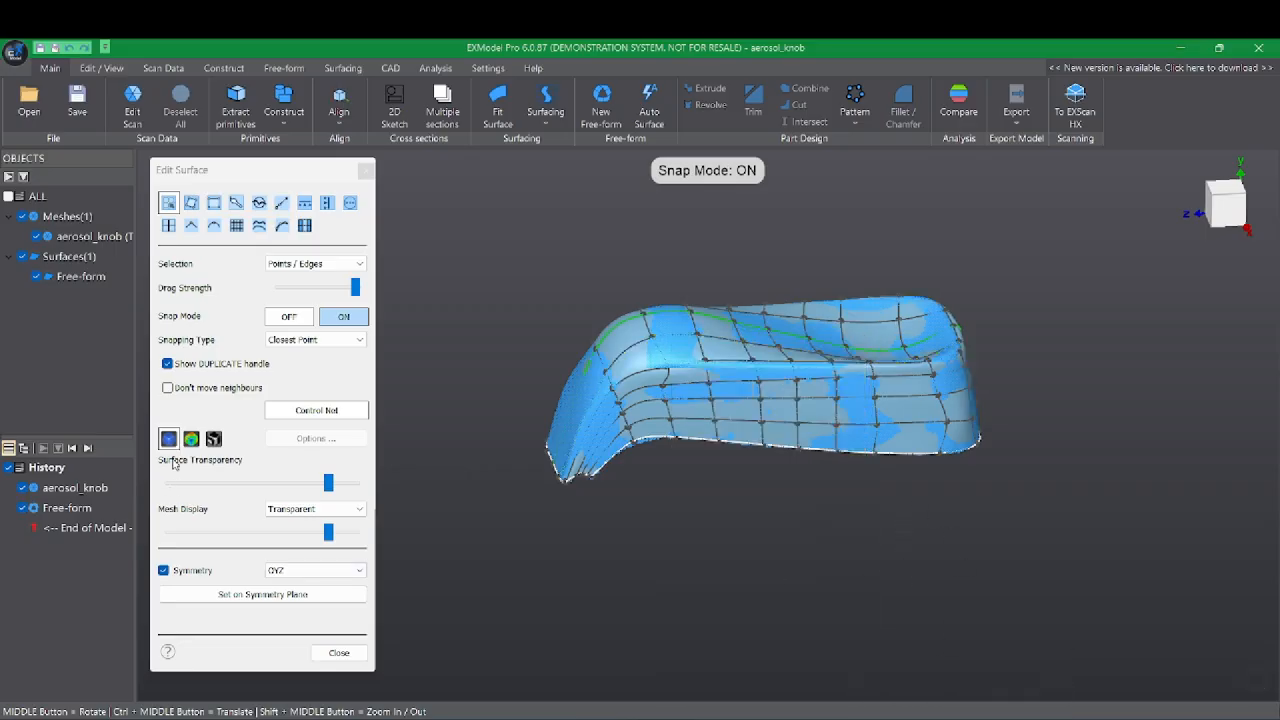
- Inspect the plain shaded surface's fit to the mesh around the nose, side wall, top and wide end
middle_click_drag(903, 624, 767, 514)
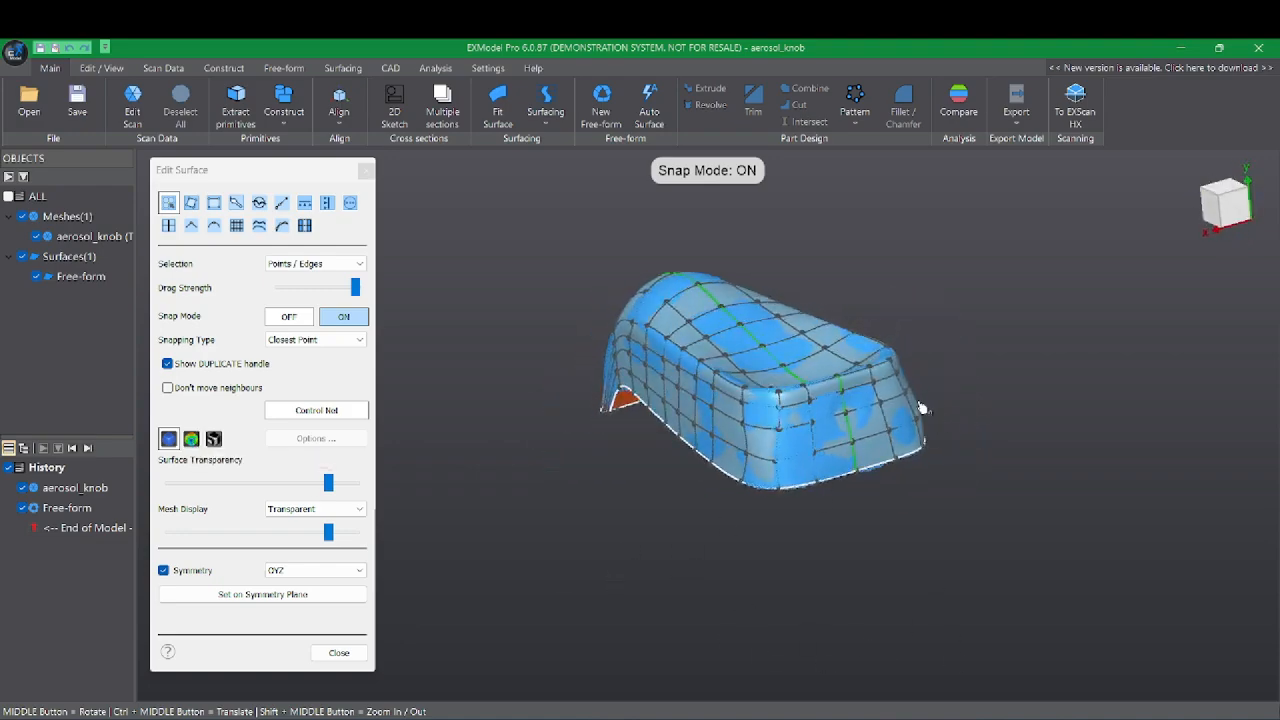
middle_click_drag(710, 562, 969, 509)
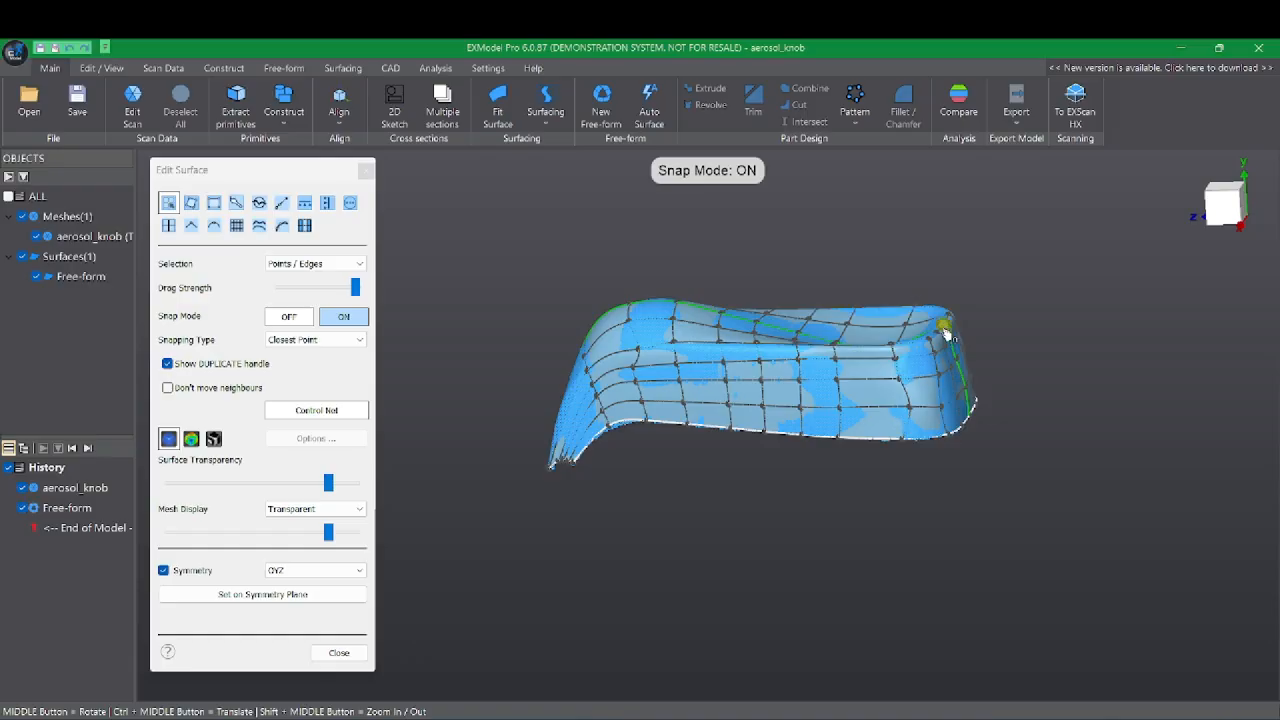
mouse_move(937, 354)
middle_mouse_down()
mouse_move(786, 531)
mouse_move(950, 375)
middle_mouse_up()
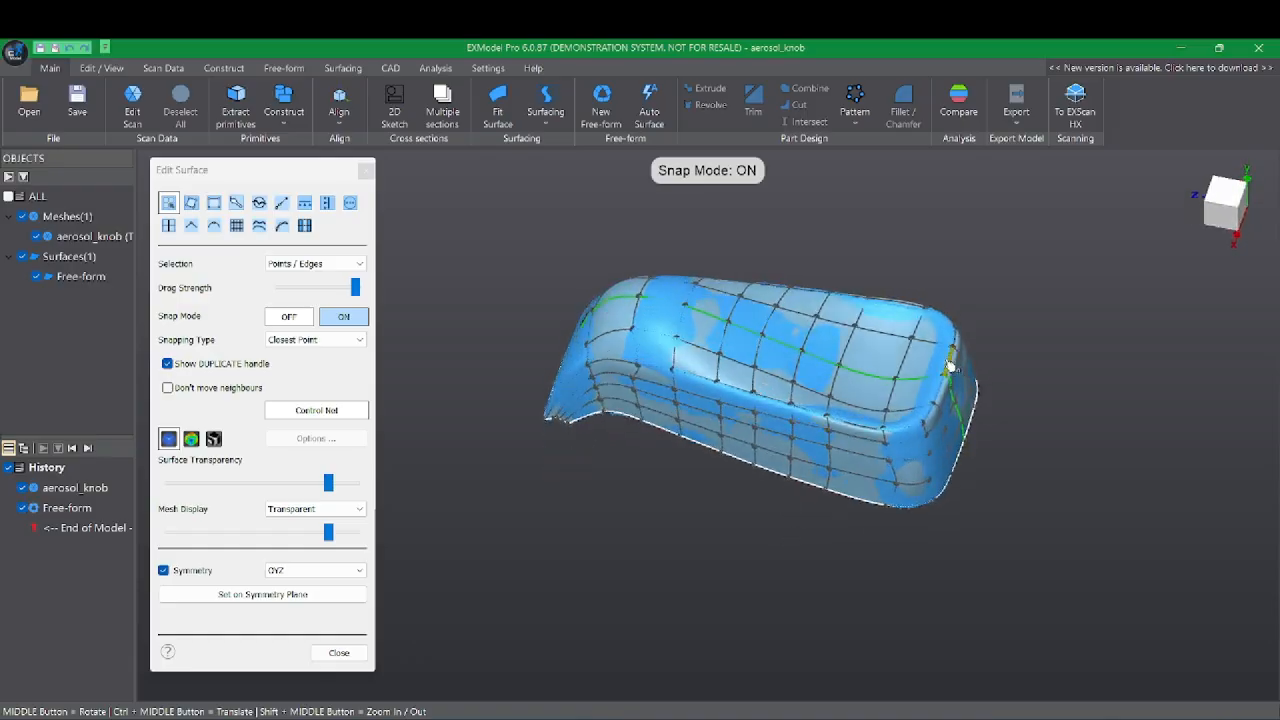
left_click(950, 368)
middle_click_drag(1074, 537, 990, 495)
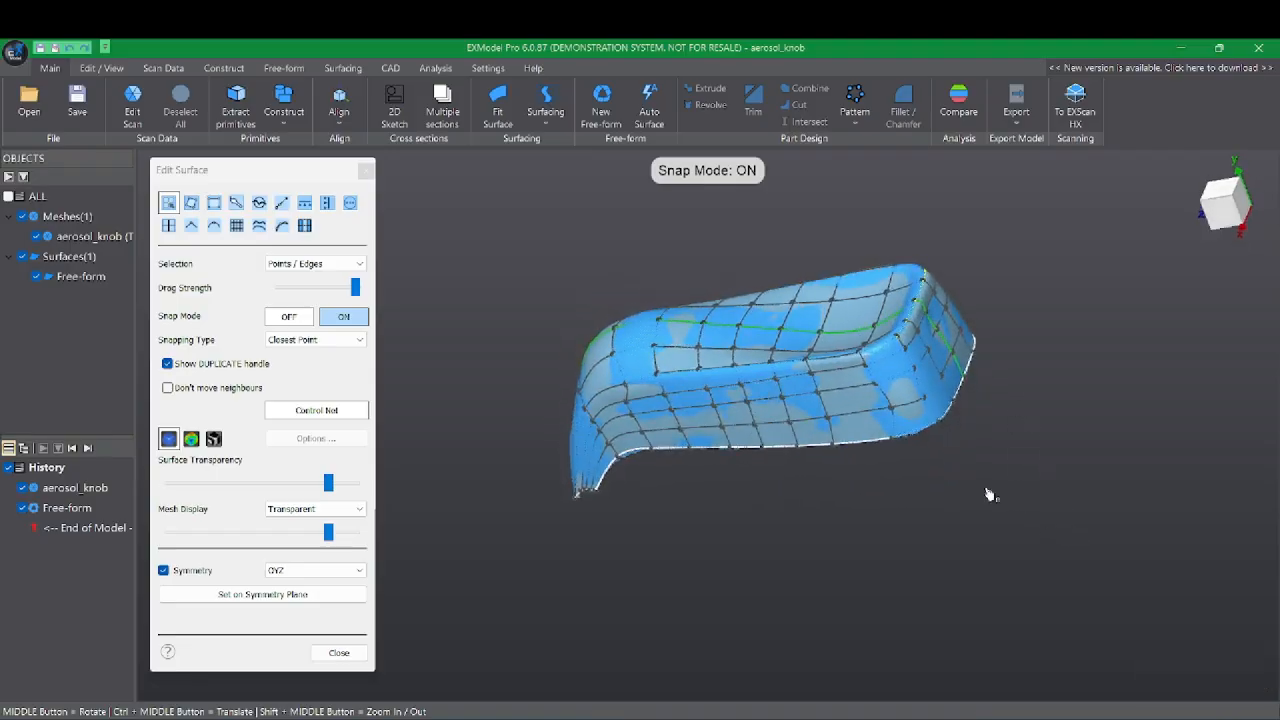
left_click_drag(650, 371, 787, 397)
left_click(582, 546)
middle_click_drag(718, 479, 790, 340)
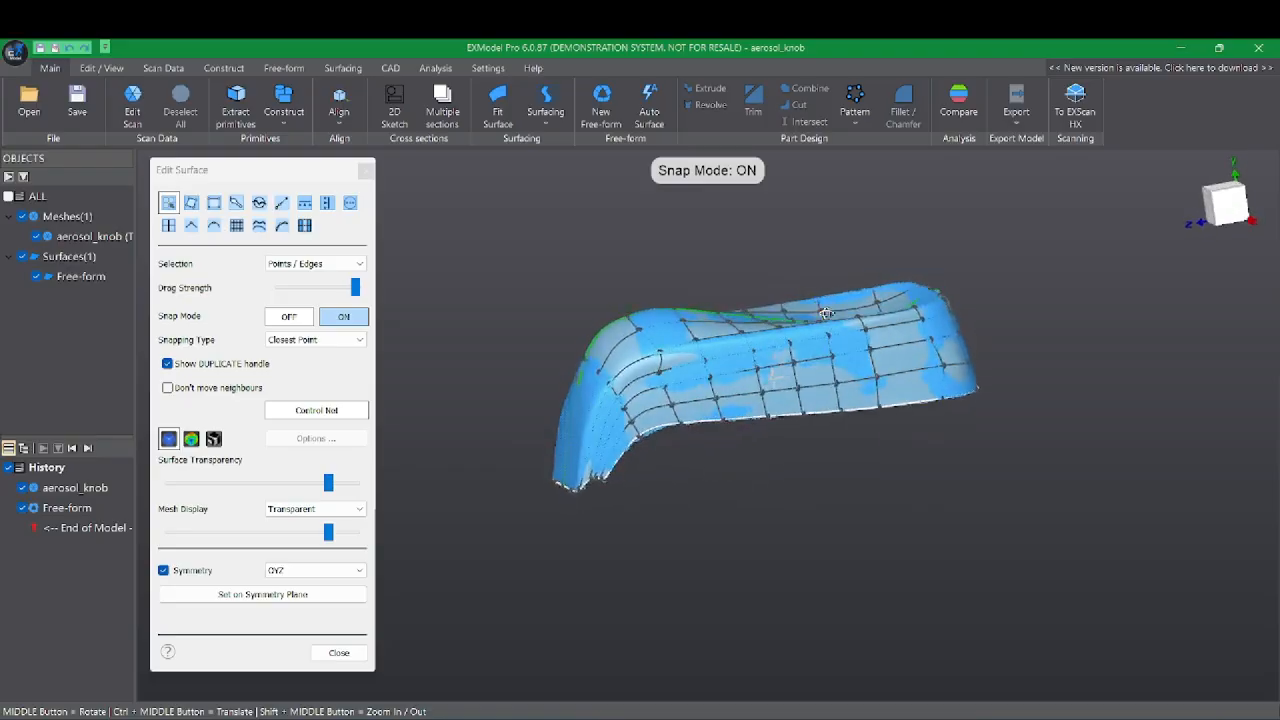
left_click(788, 344)
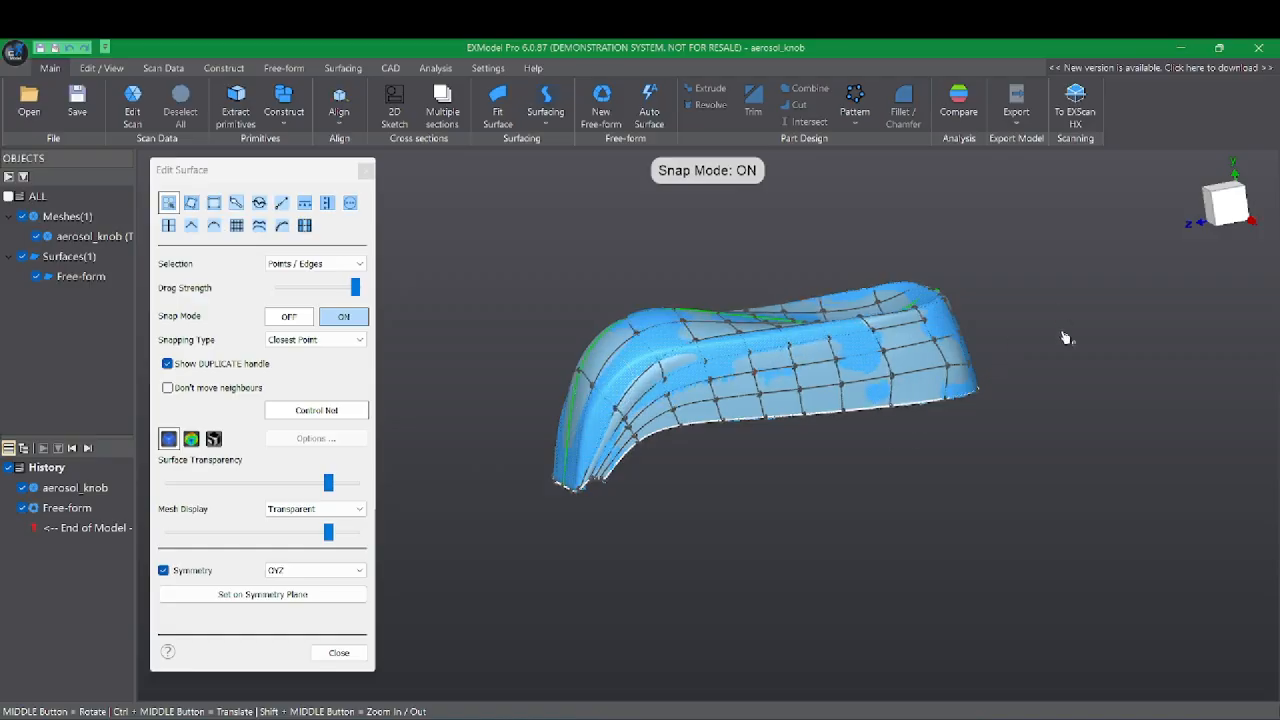
middle_click_drag(1066, 338, 777, 479)
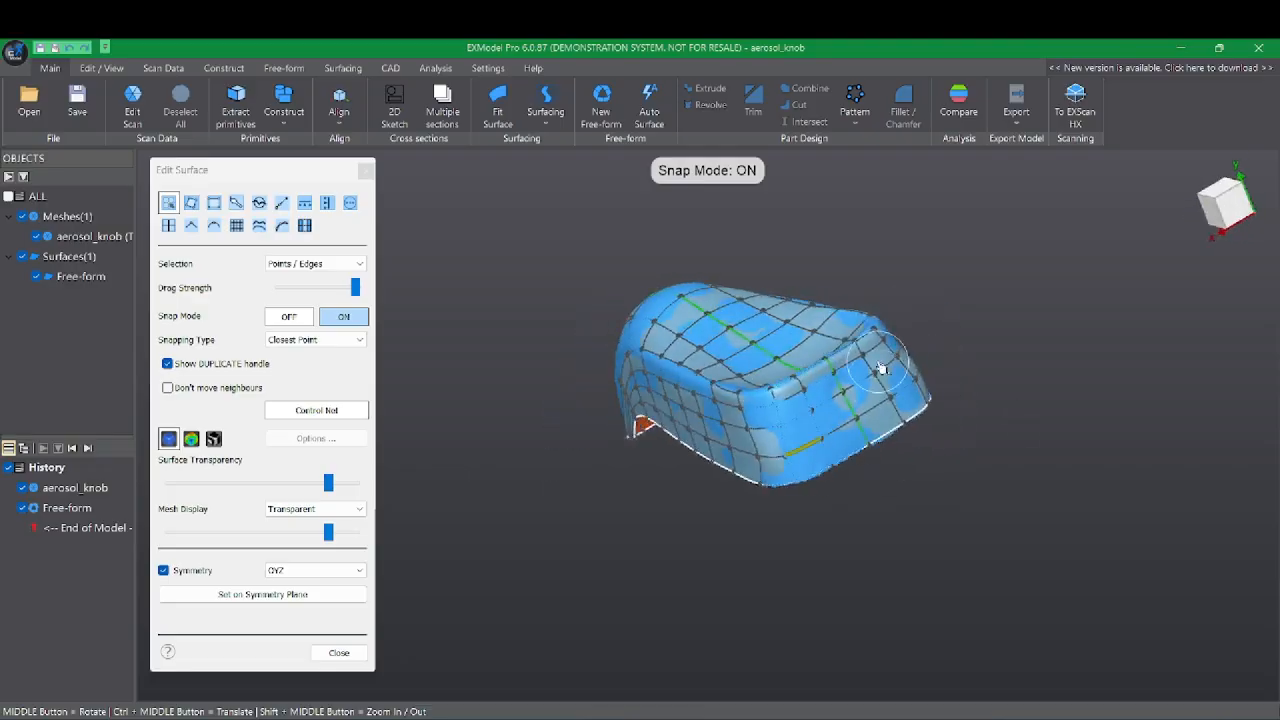
middle_click_drag(966, 423, 1230, 444)
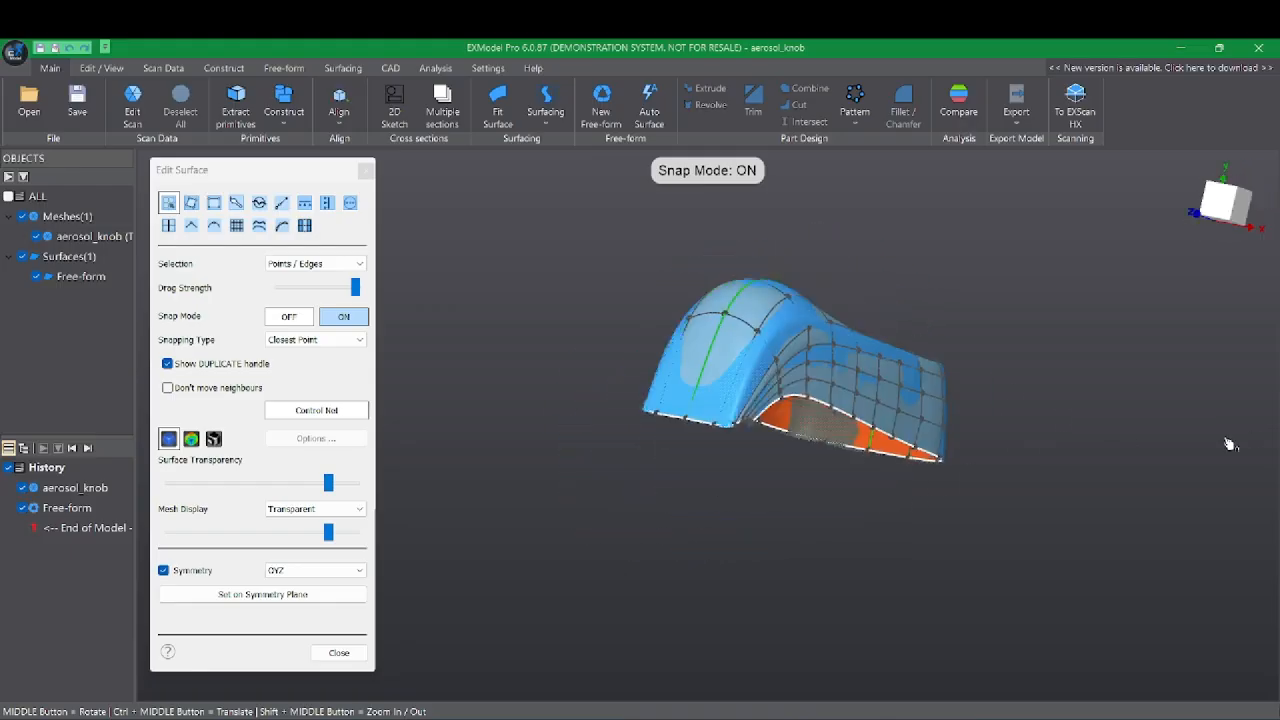
middle_click_drag(836, 483, 663, 409)
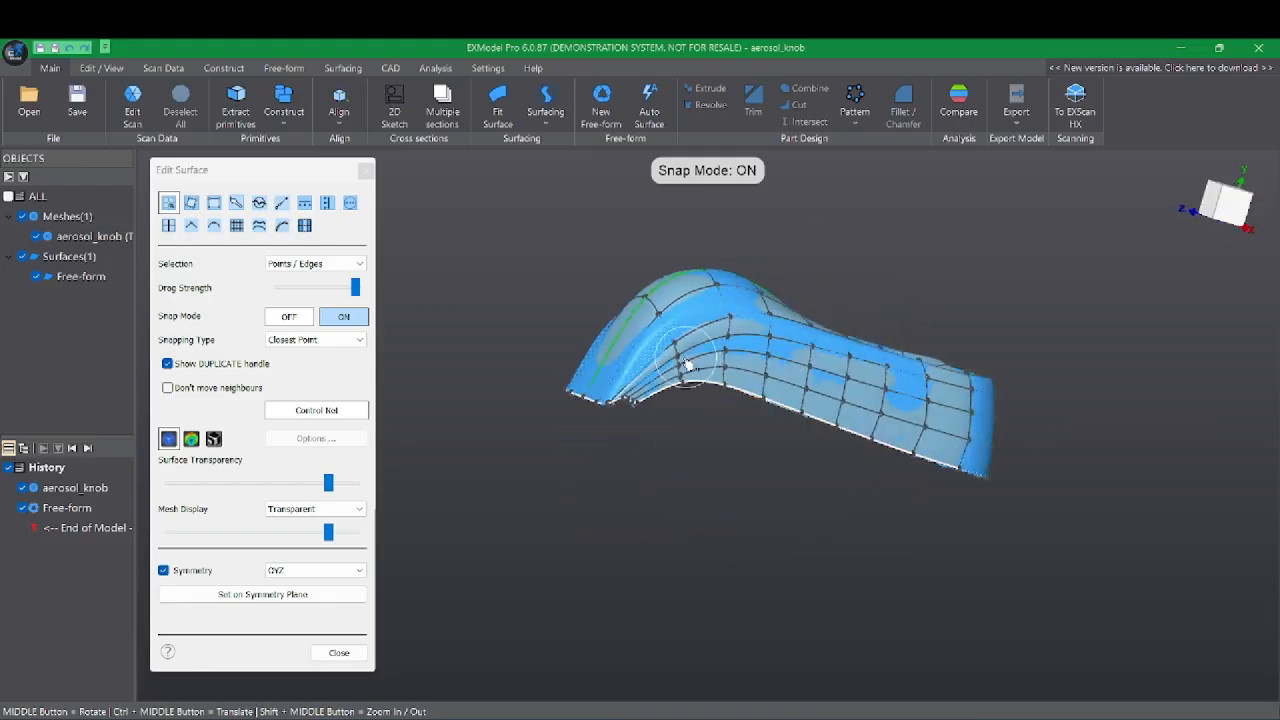
middle_click_drag(700, 388, 657, 358)
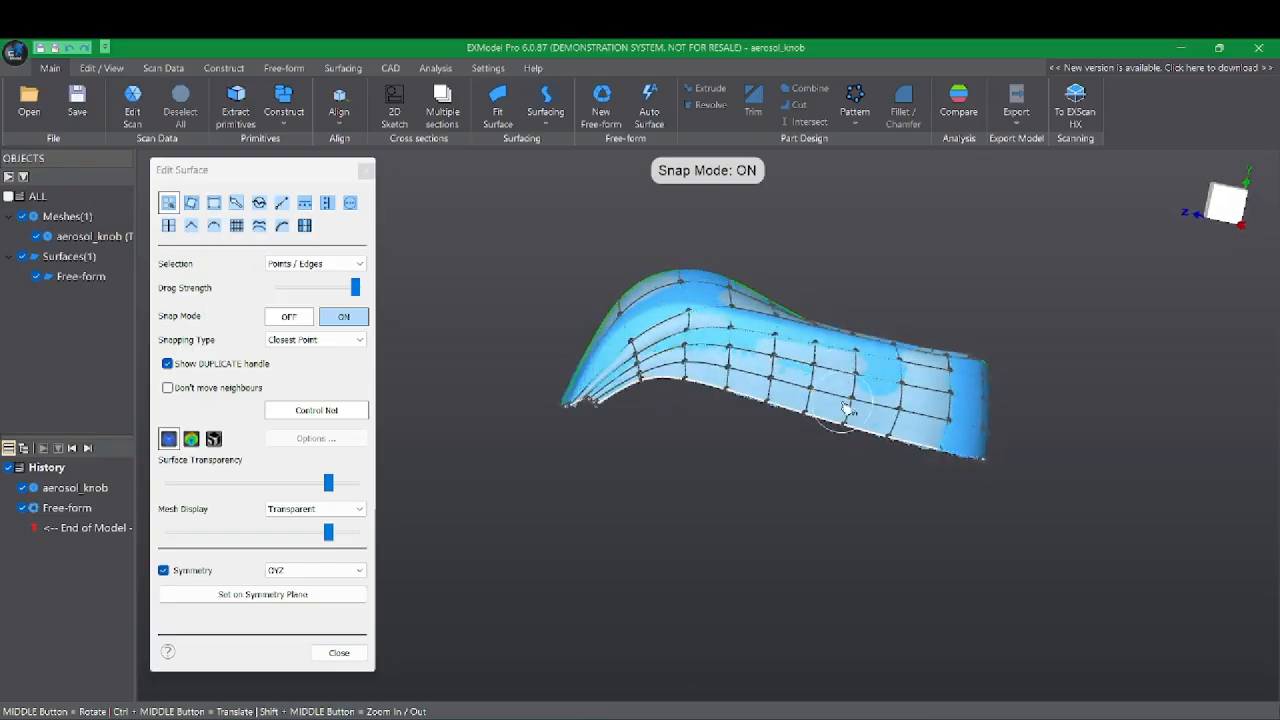
middle_click_drag(920, 434, 757, 536)
middle_click_drag(604, 494, 815, 330)
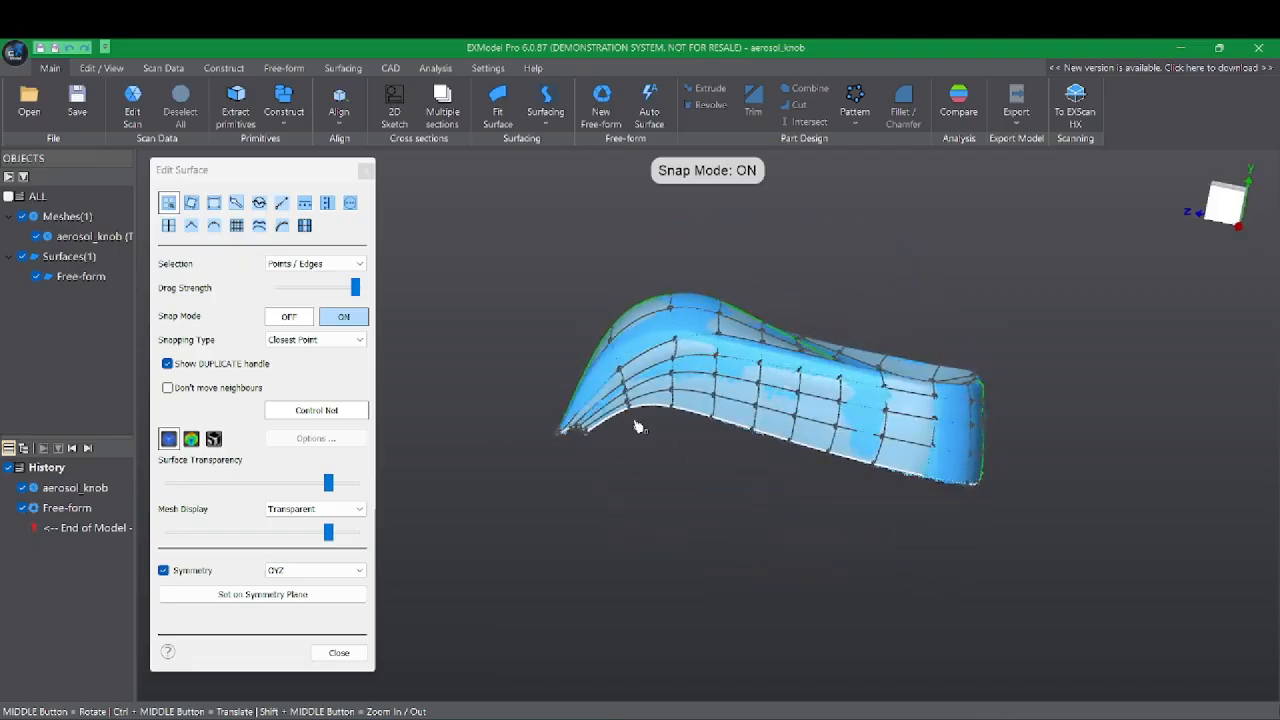
- Examine the nose and the adjoining side wall with zebra stripes, deviation colours and plain shading
scroll(628, 417, "up", 5)
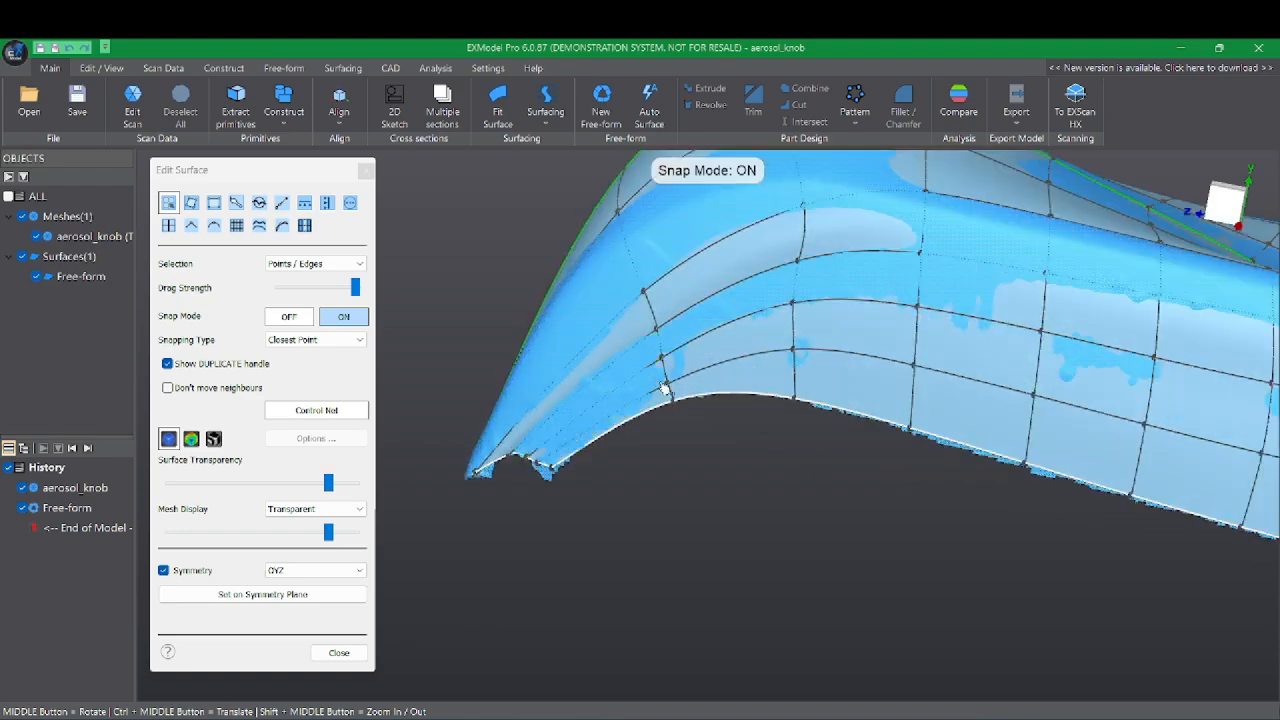
left_click(215, 438)
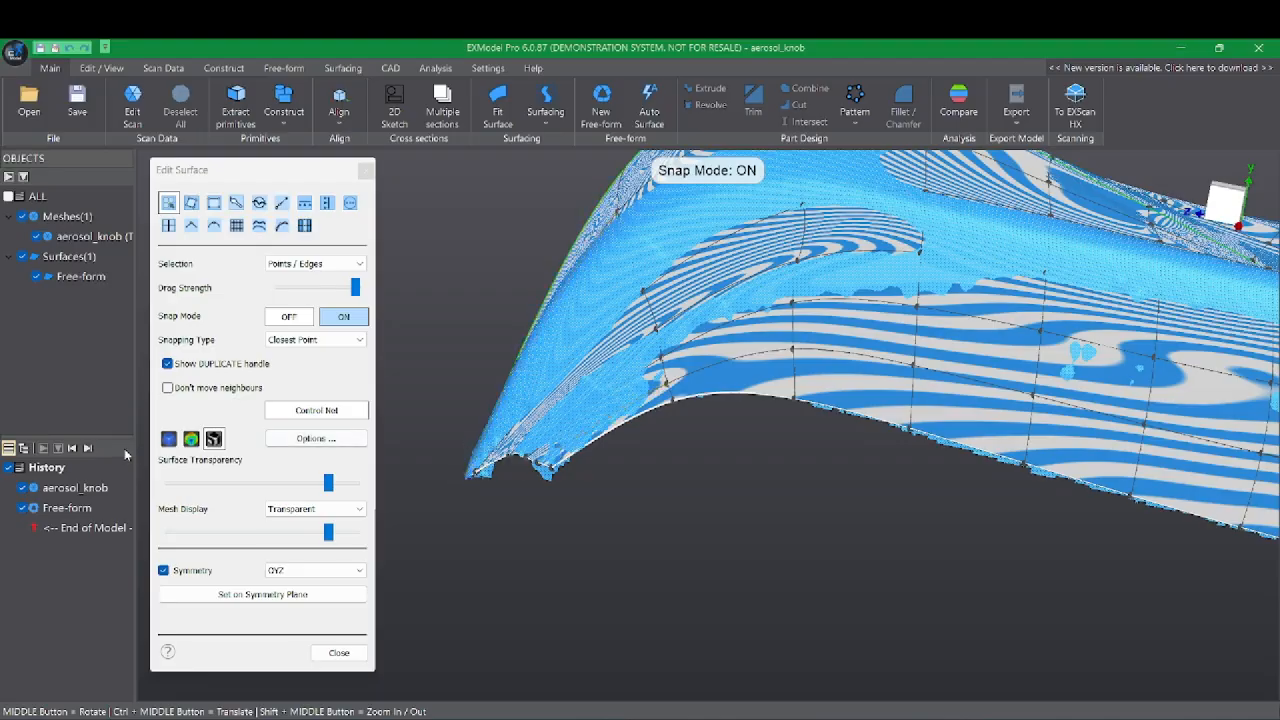
left_click(191, 438)
middle_click_drag(927, 337, 836, 407)
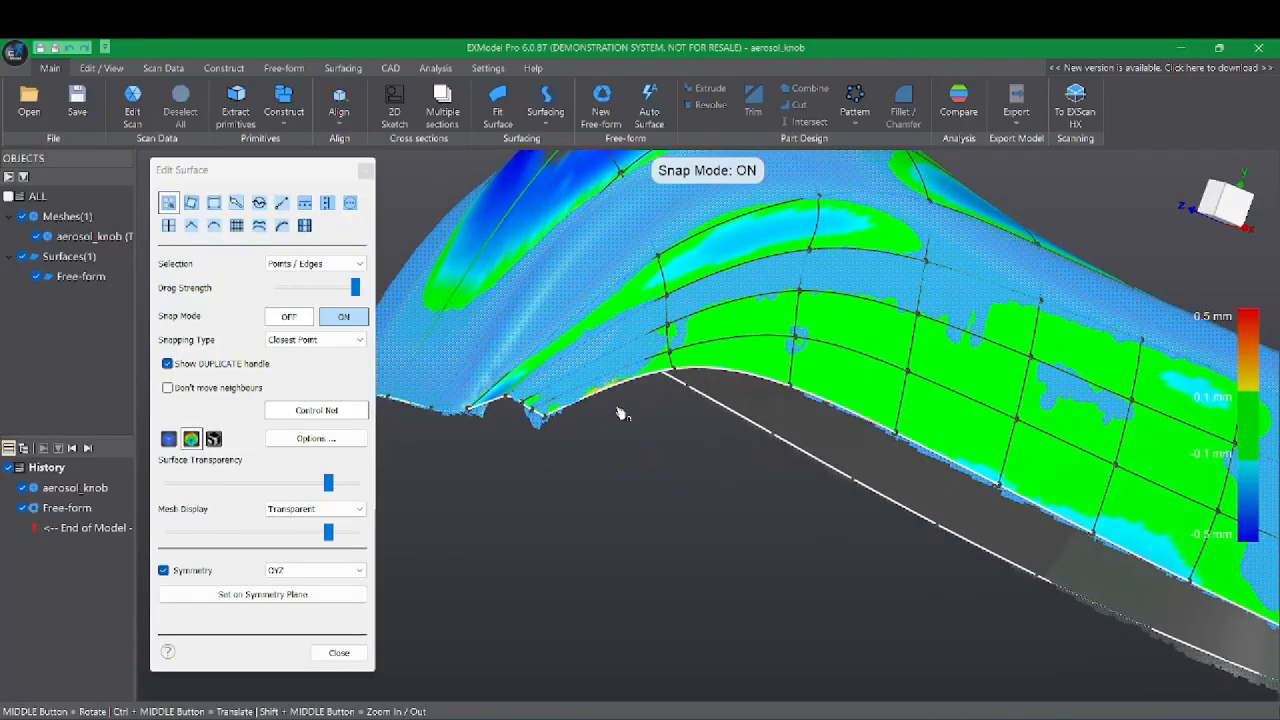
left_click(168, 438)
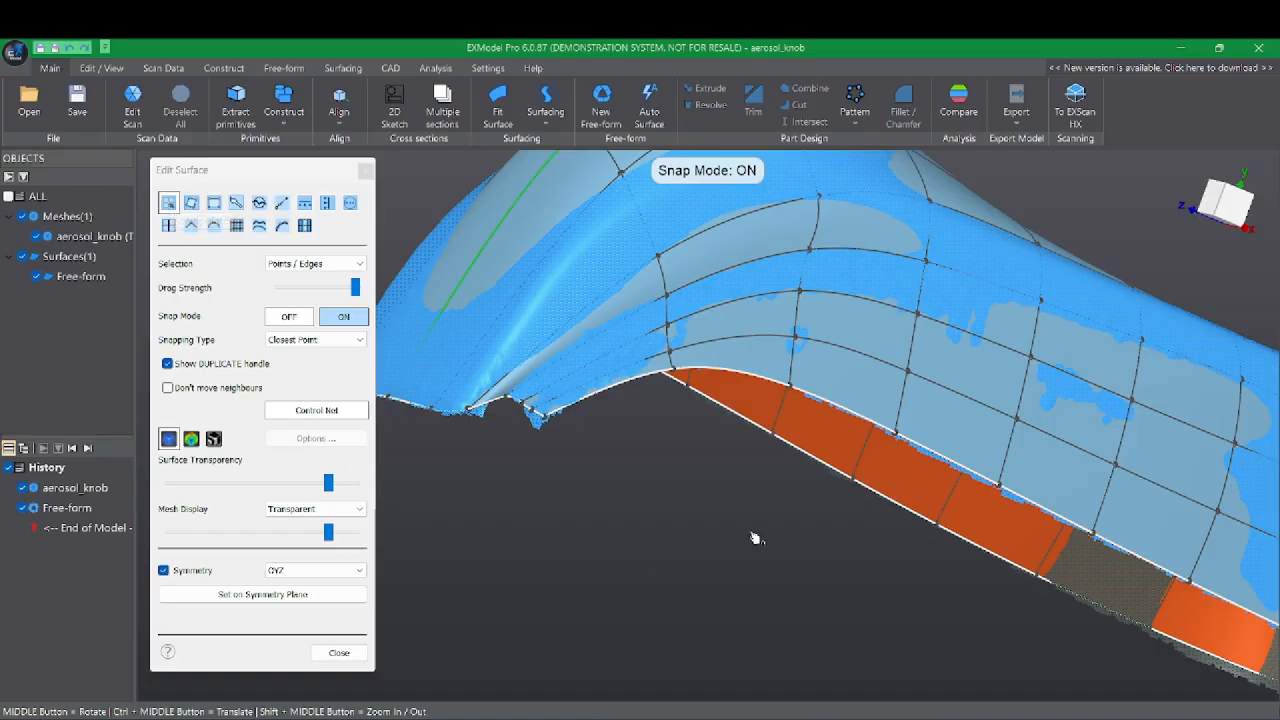
- Turn the deviation colours back on and increase the free-form surface's resolution
left_click(191, 438)
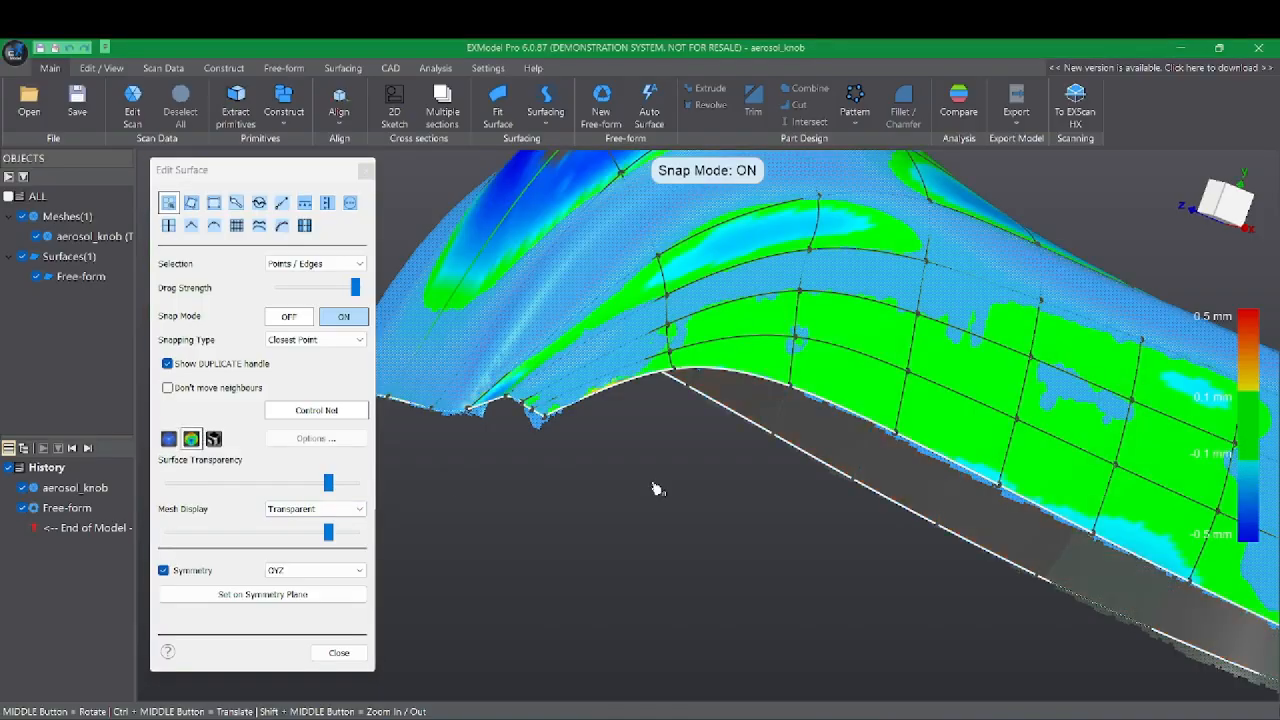
middle_click_drag(1075, 376, 891, 430)
right_click(770, 357)
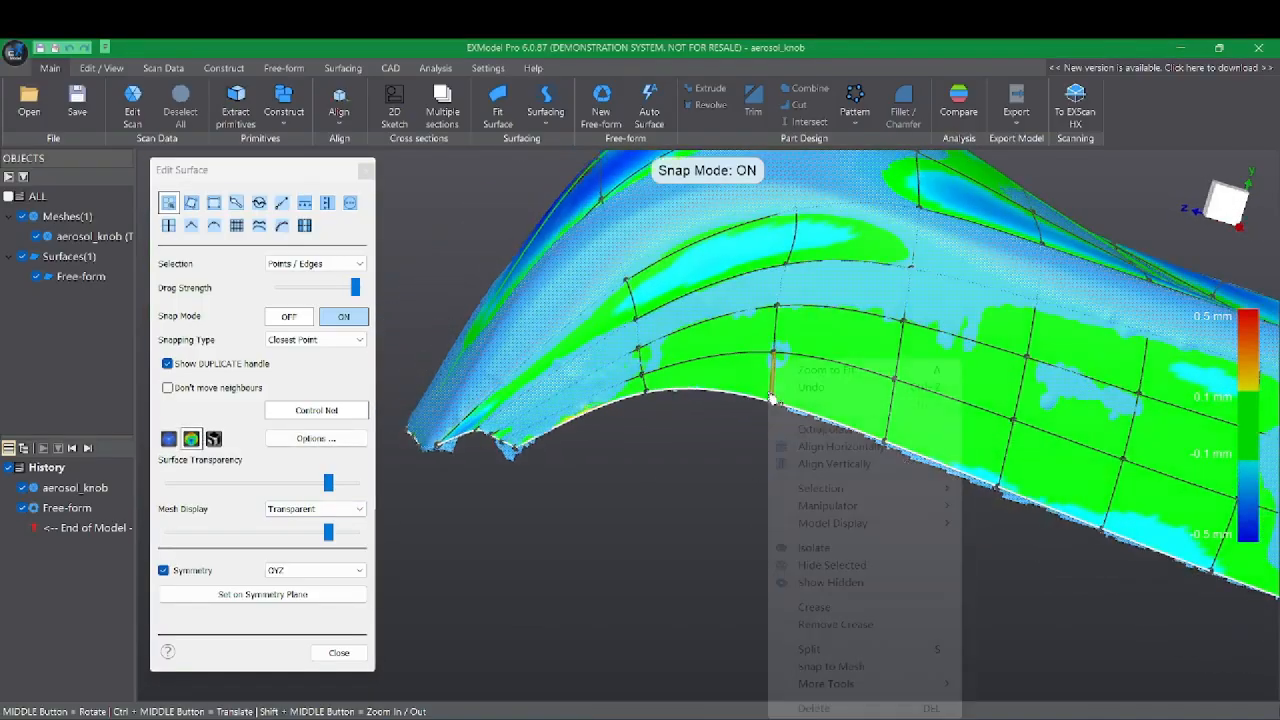
mouse_move(875, 685)
left_click(980, 686)
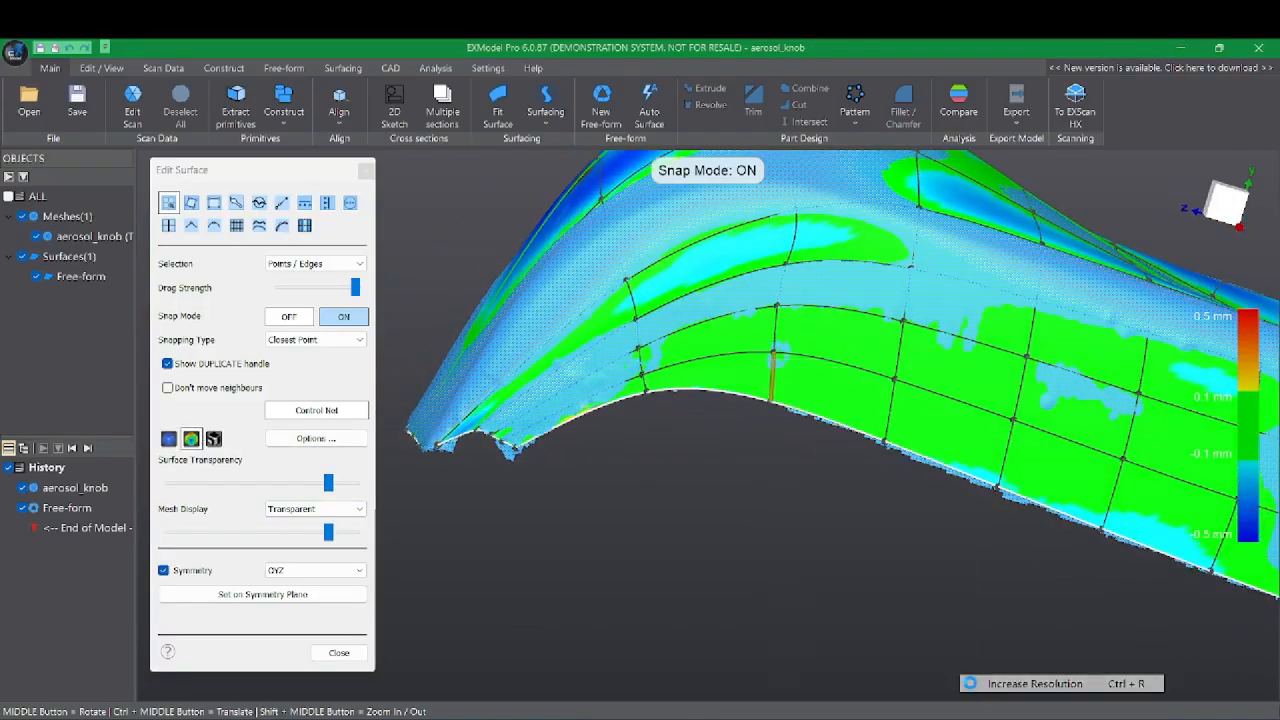
- Nudge two control points on the side of the top hump so they snap closer to the mesh
scroll(957, 538, "down", 5)
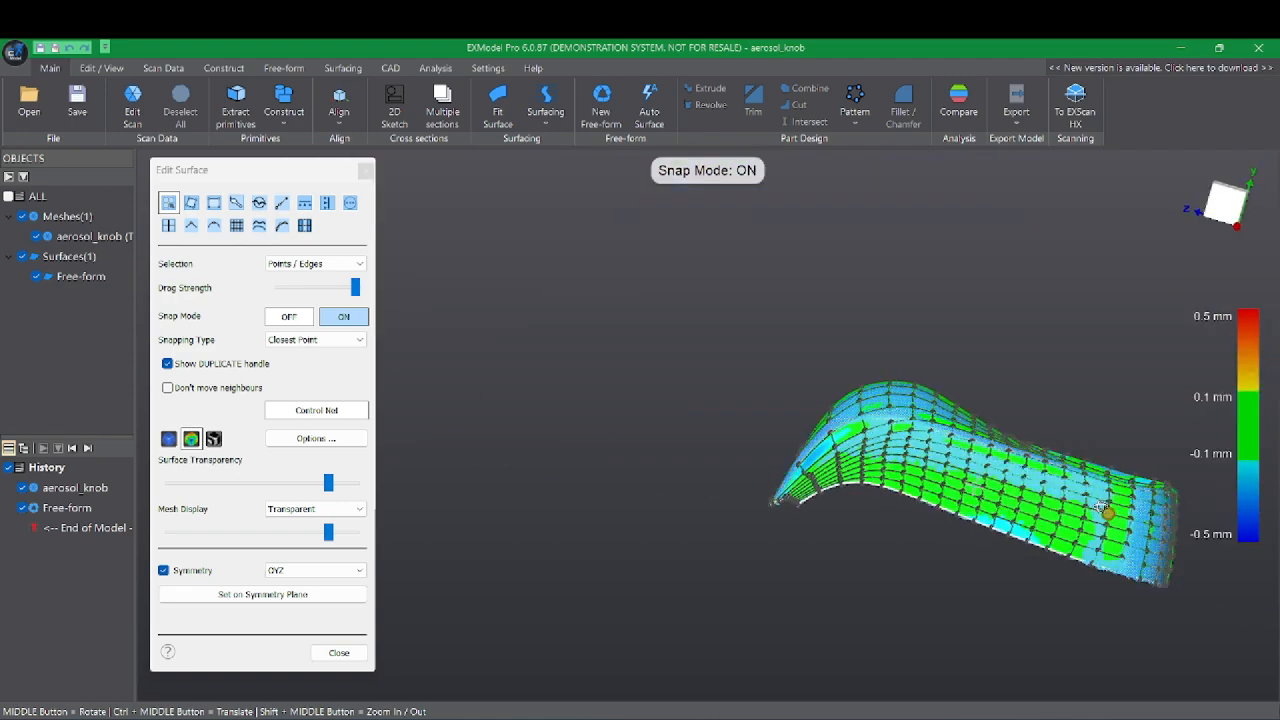
middle_click_drag(1110, 507, 903, 410, "ctrl")
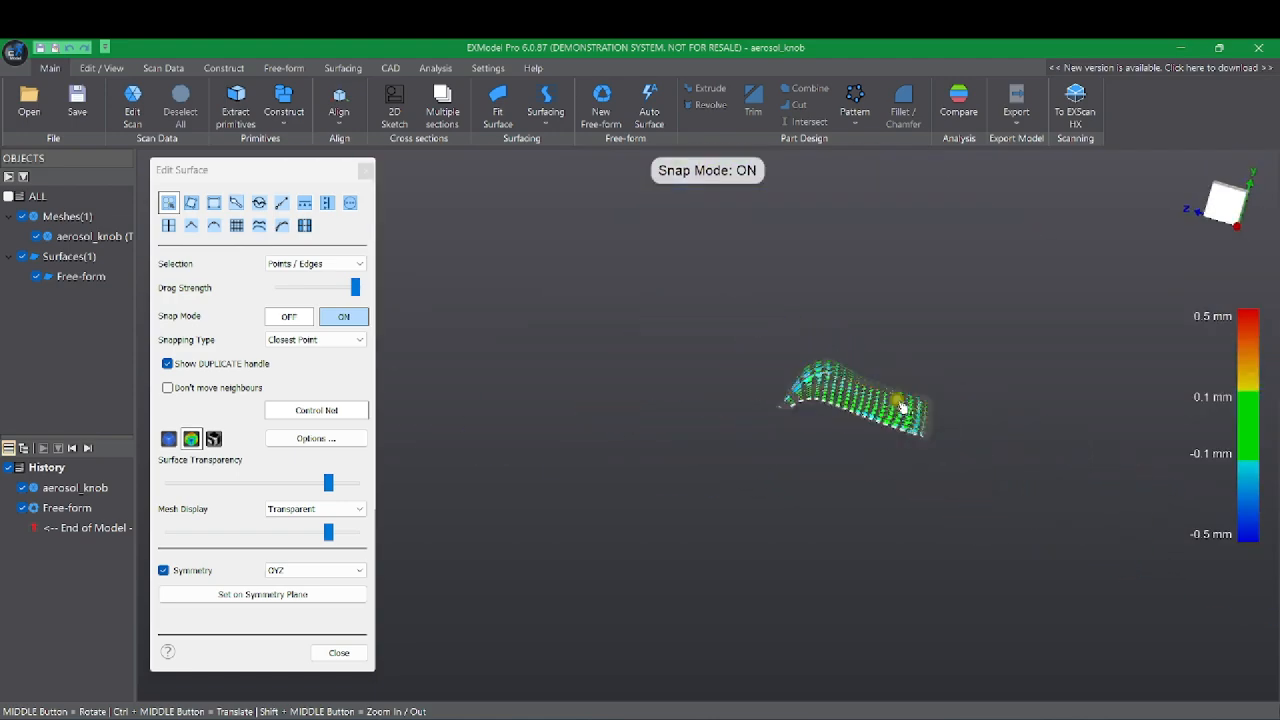
scroll(903, 410, "up", 5)
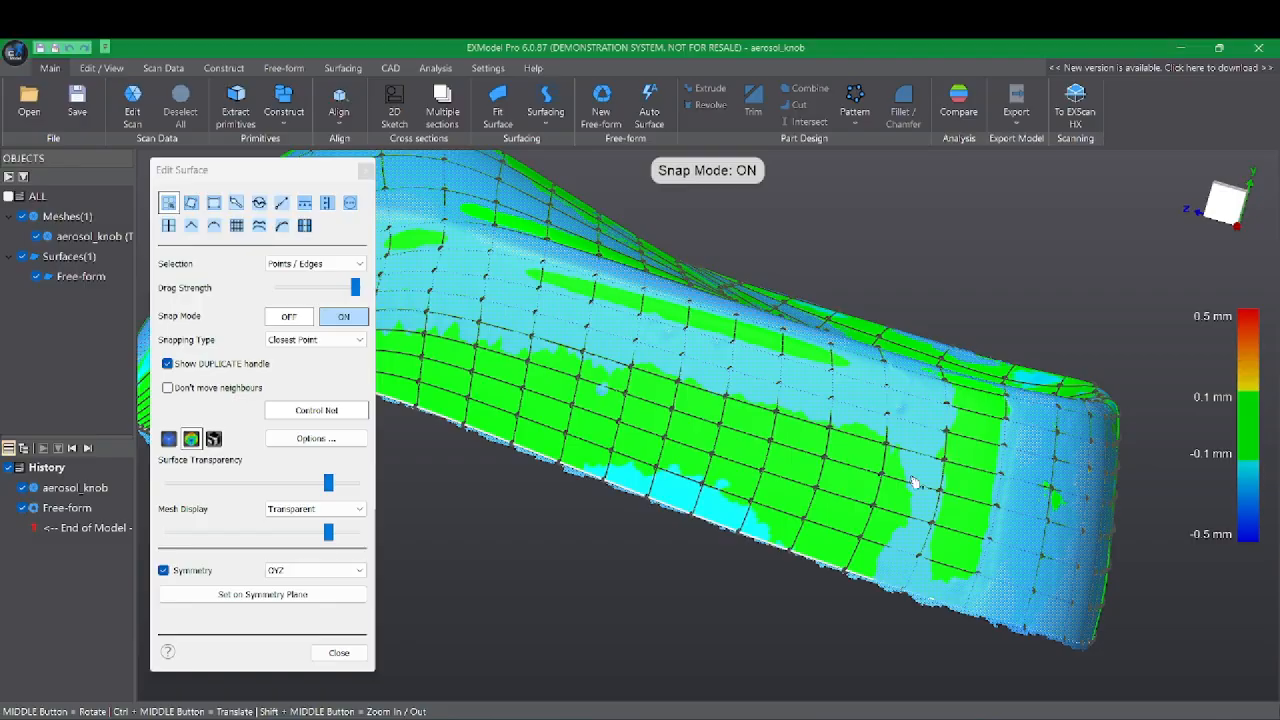
mouse_move(896, 421)
middle_mouse_down()
mouse_move(861, 436)
mouse_move(870, 418)
mouse_move(870, 431)
middle_mouse_up()
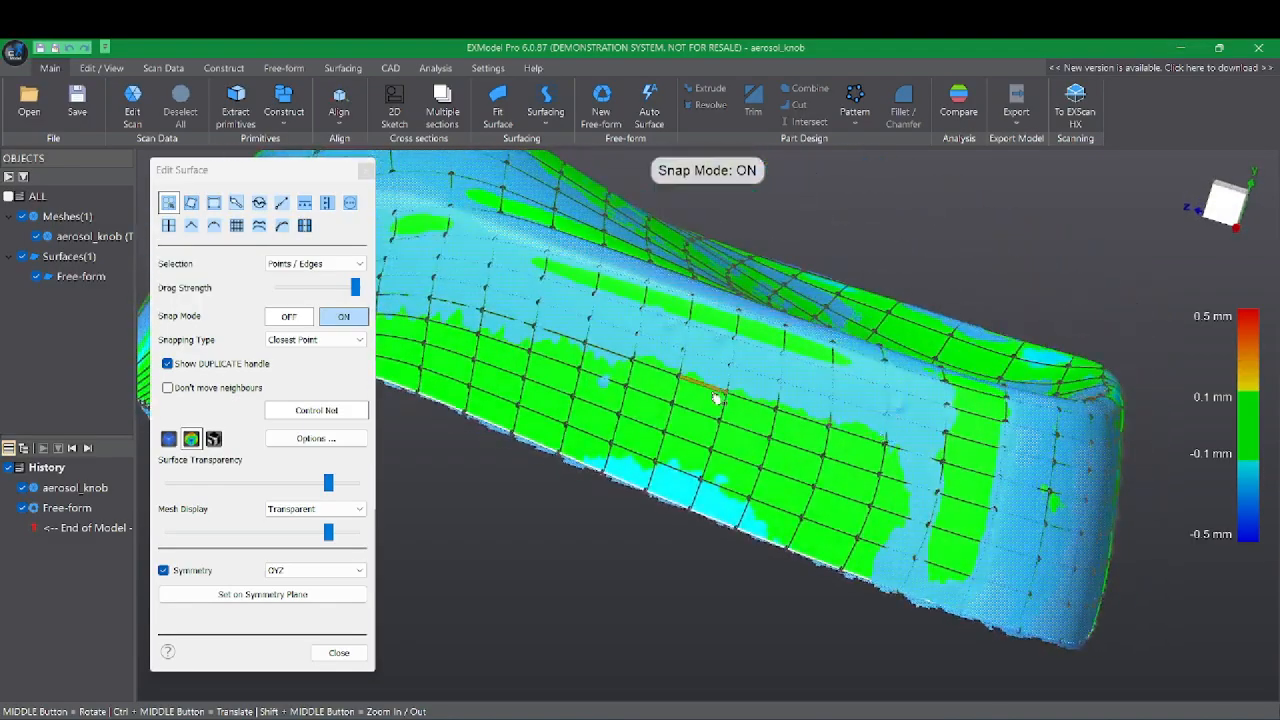
middle_click_drag(633, 350, 840, 472, "ctrl")
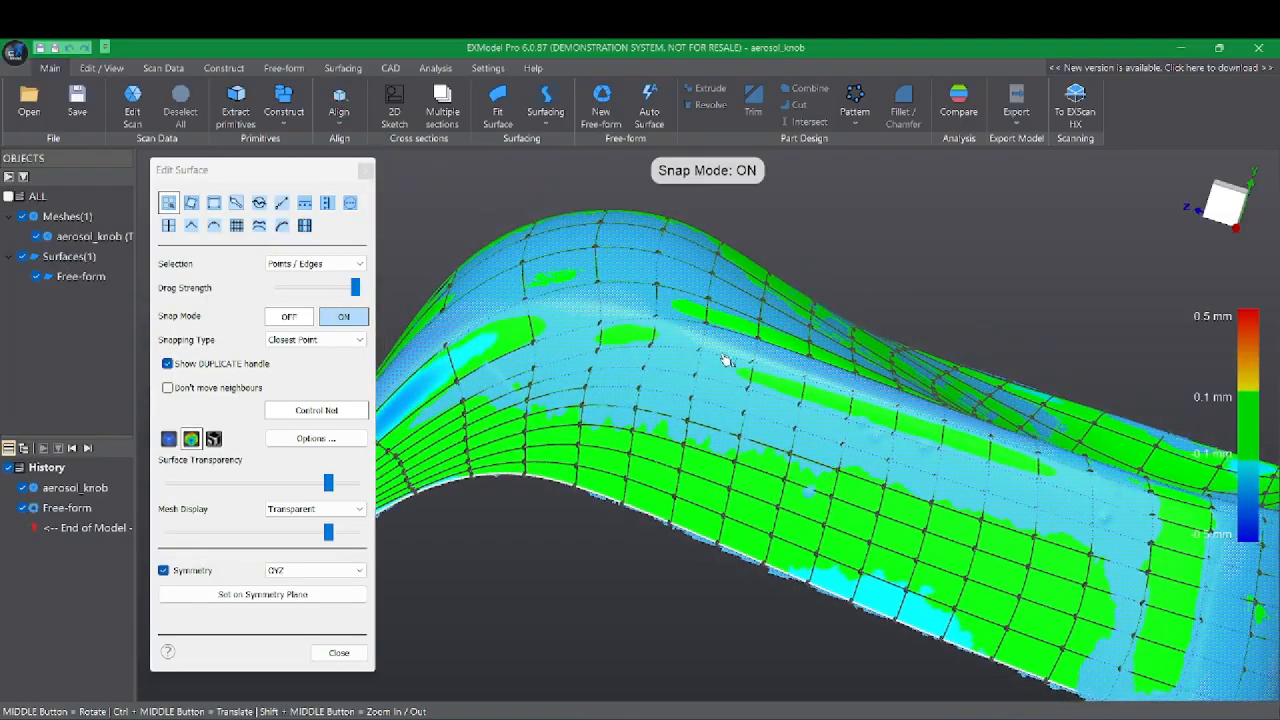
middle_click_drag(727, 361, 683, 292)
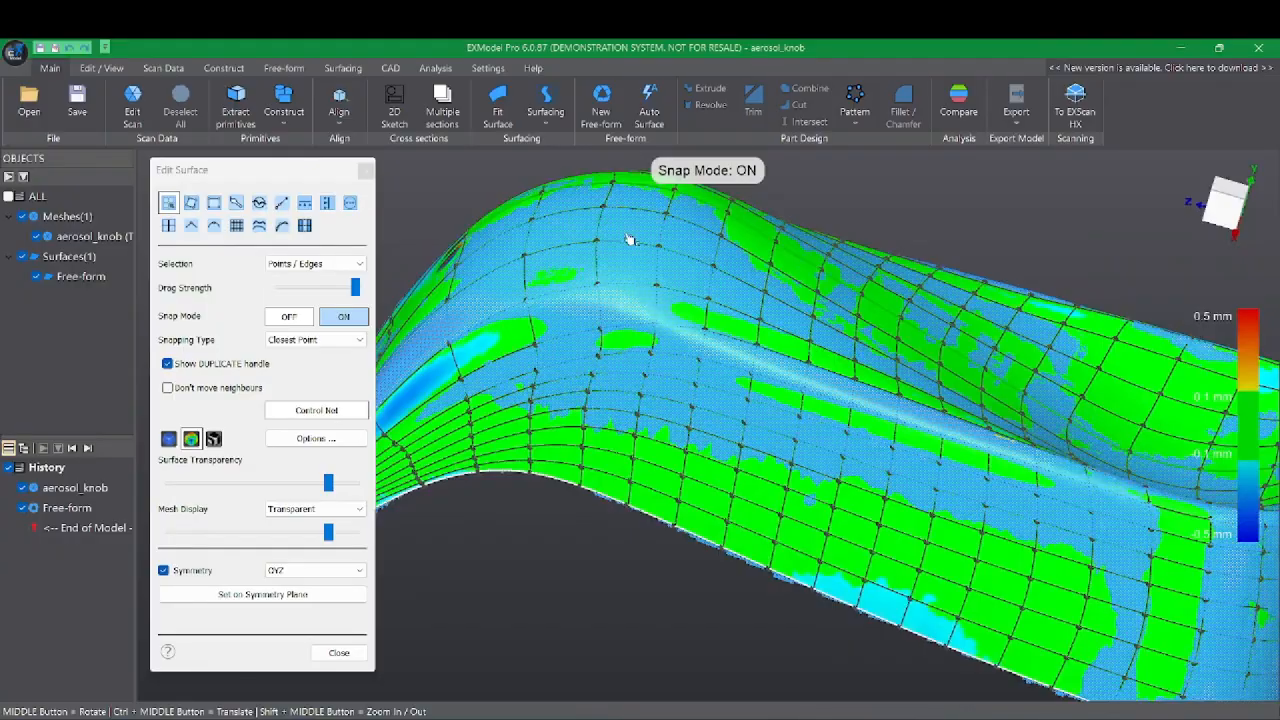
left_click_drag(597, 243, 598, 240)
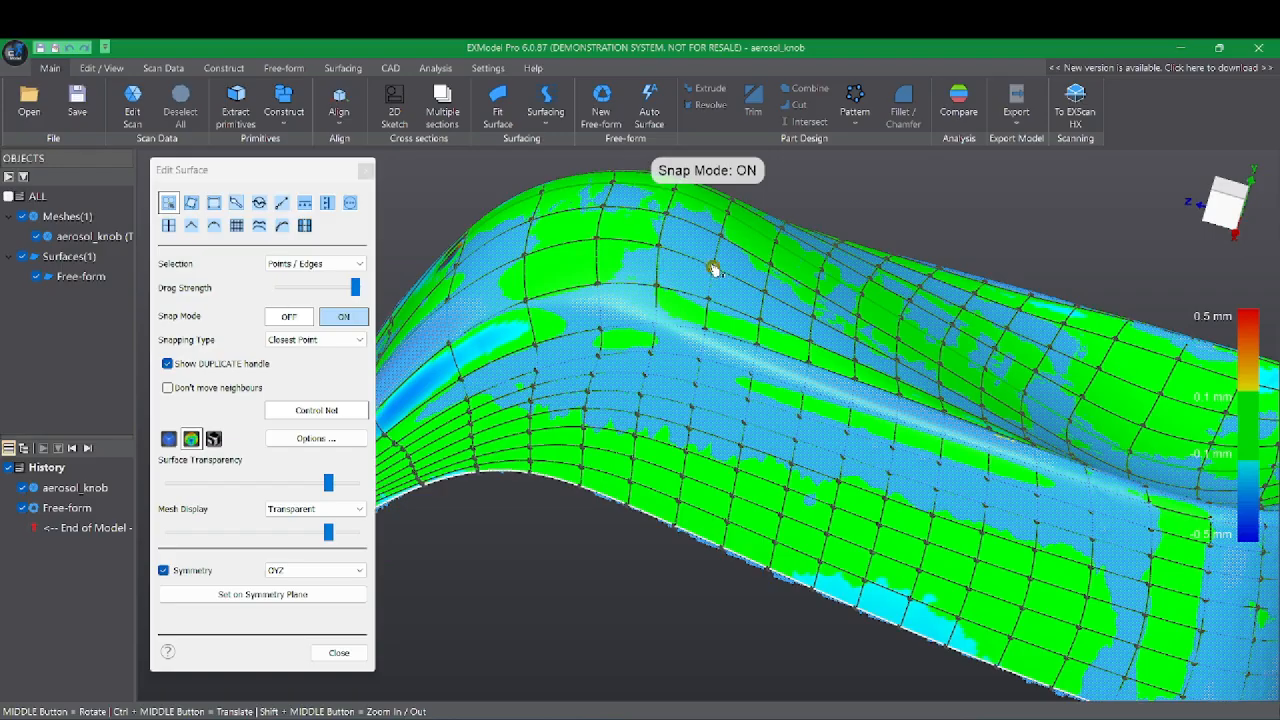
left_click_drag(713, 266, 716, 267)
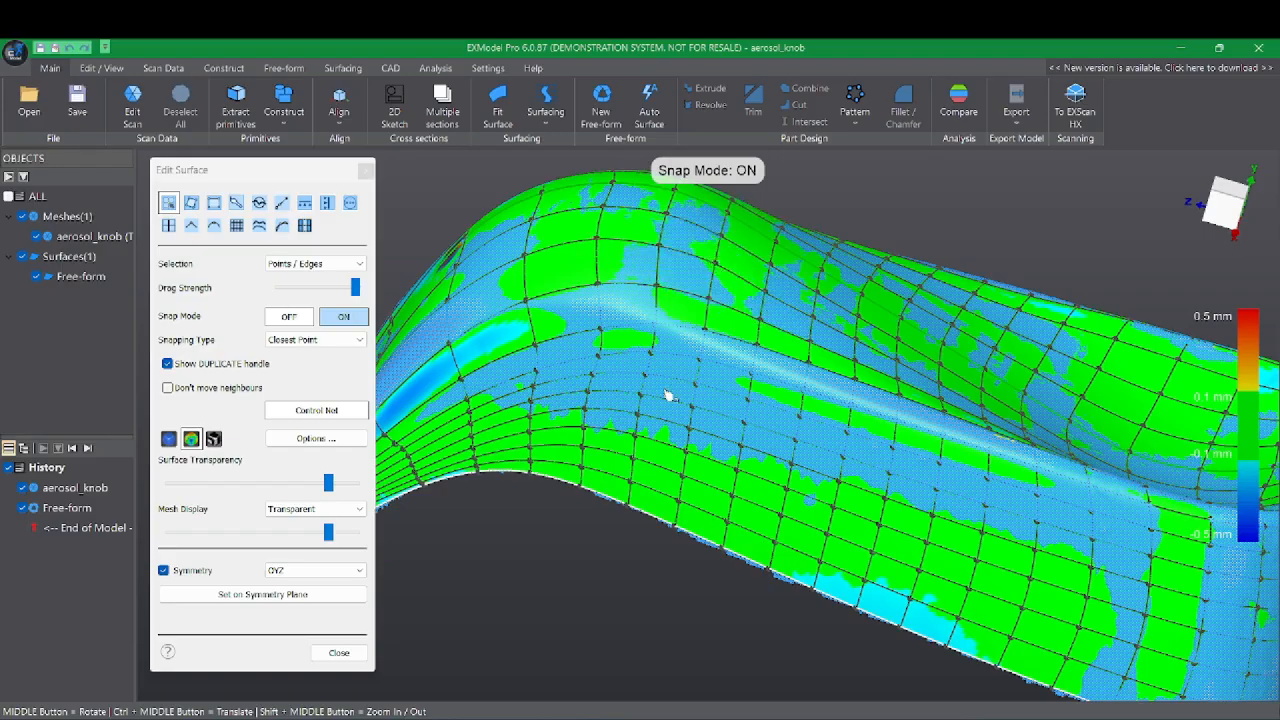
- Adjust the control points on the side wall just below the shoulder line near the hump to snap them to the mesh
middle_click_drag(688, 345, 724, 354)
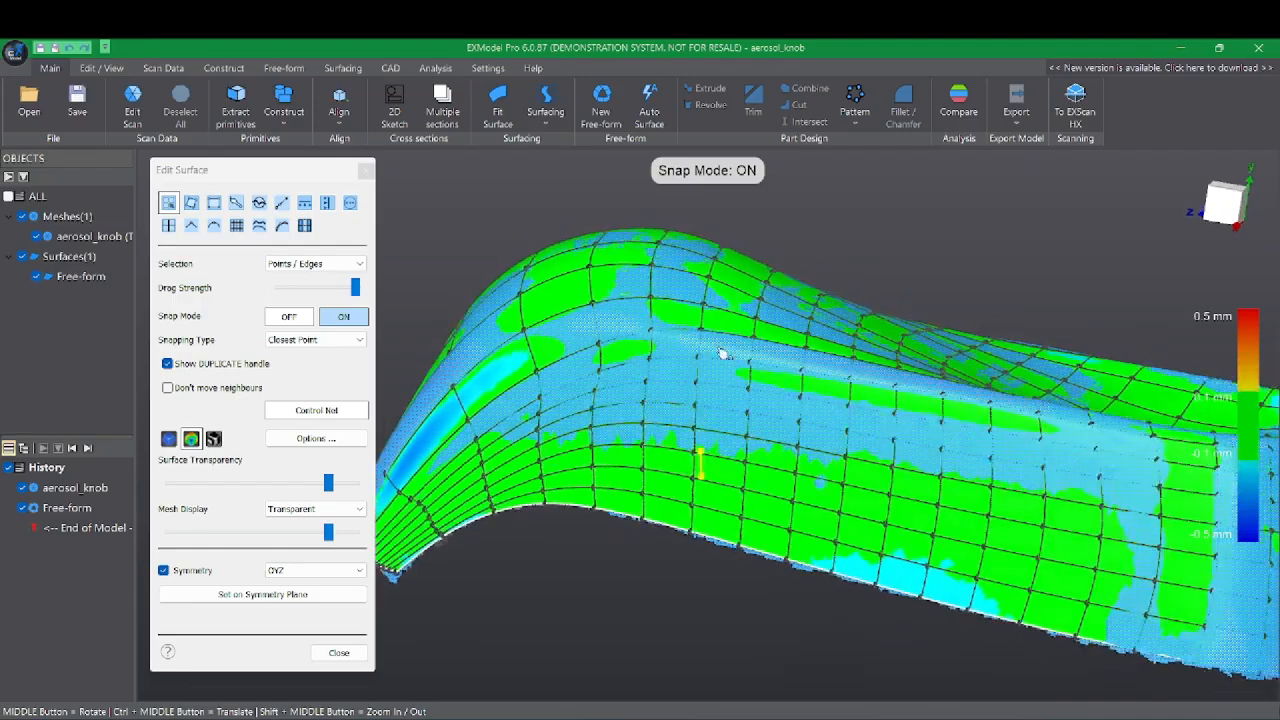
left_click_drag(701, 363, 754, 357)
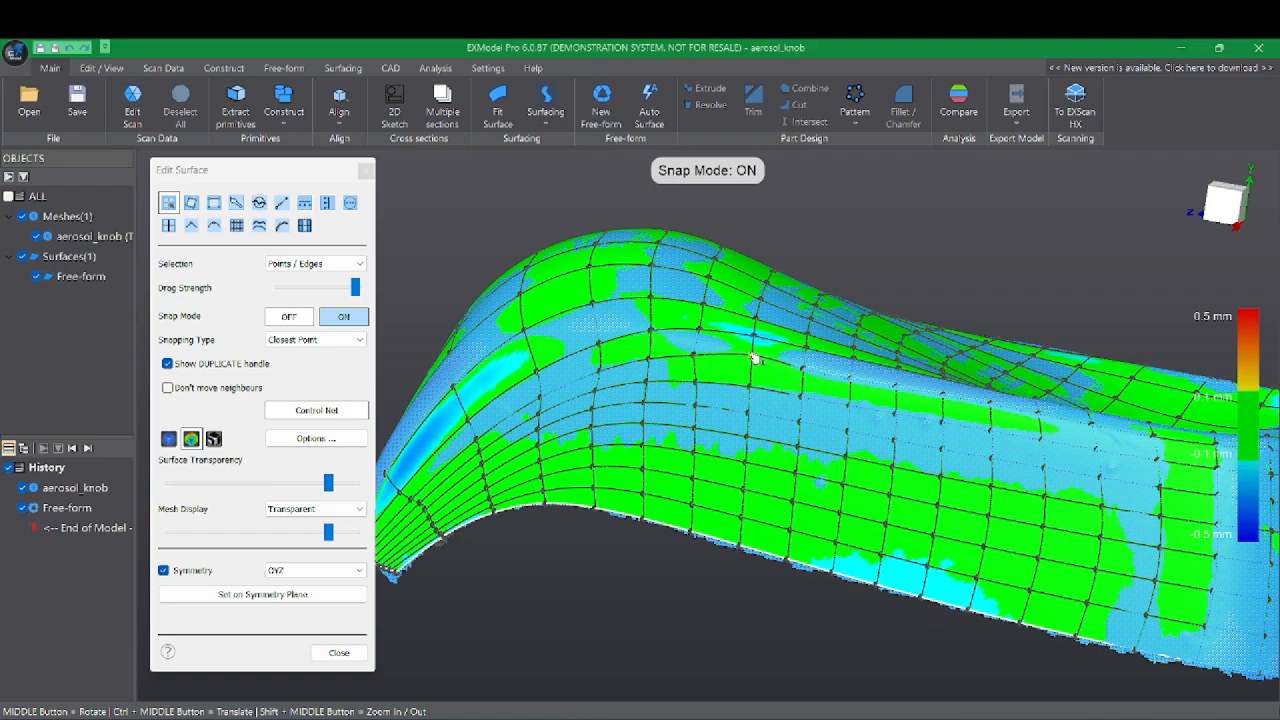
middle_click_drag(757, 365, 768, 394)
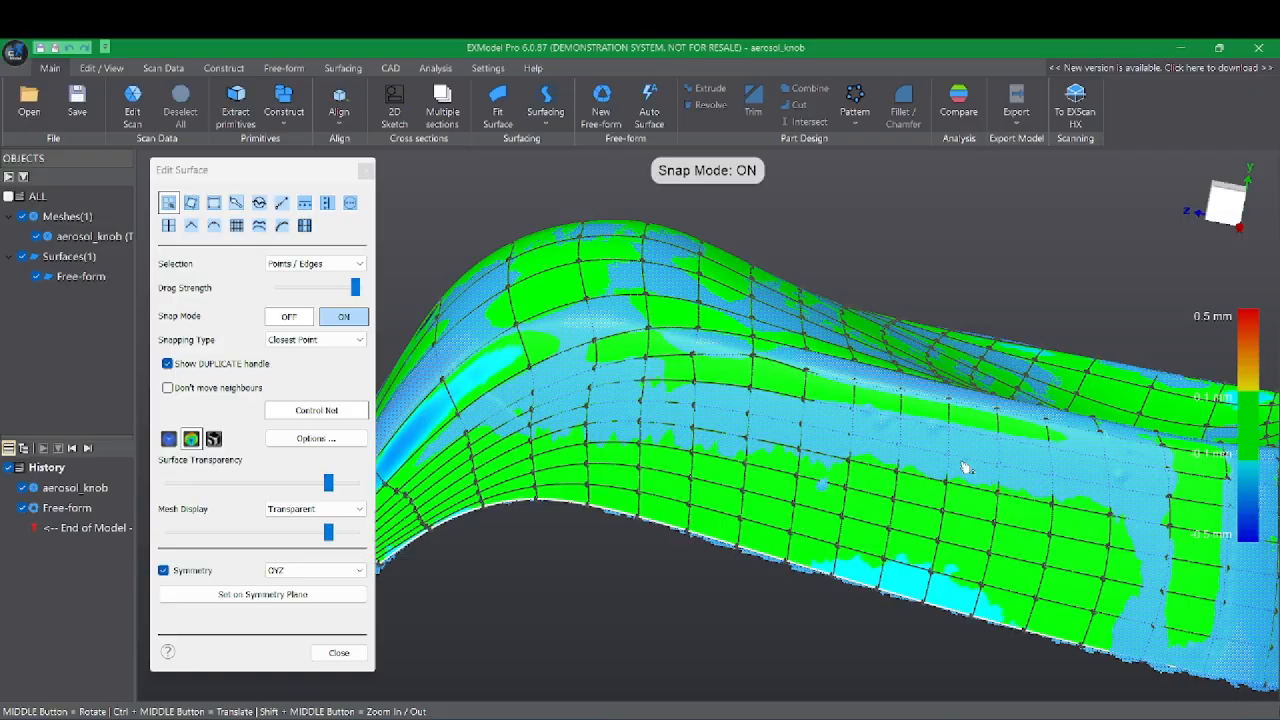
middle_click_drag(928, 462, 813, 481)
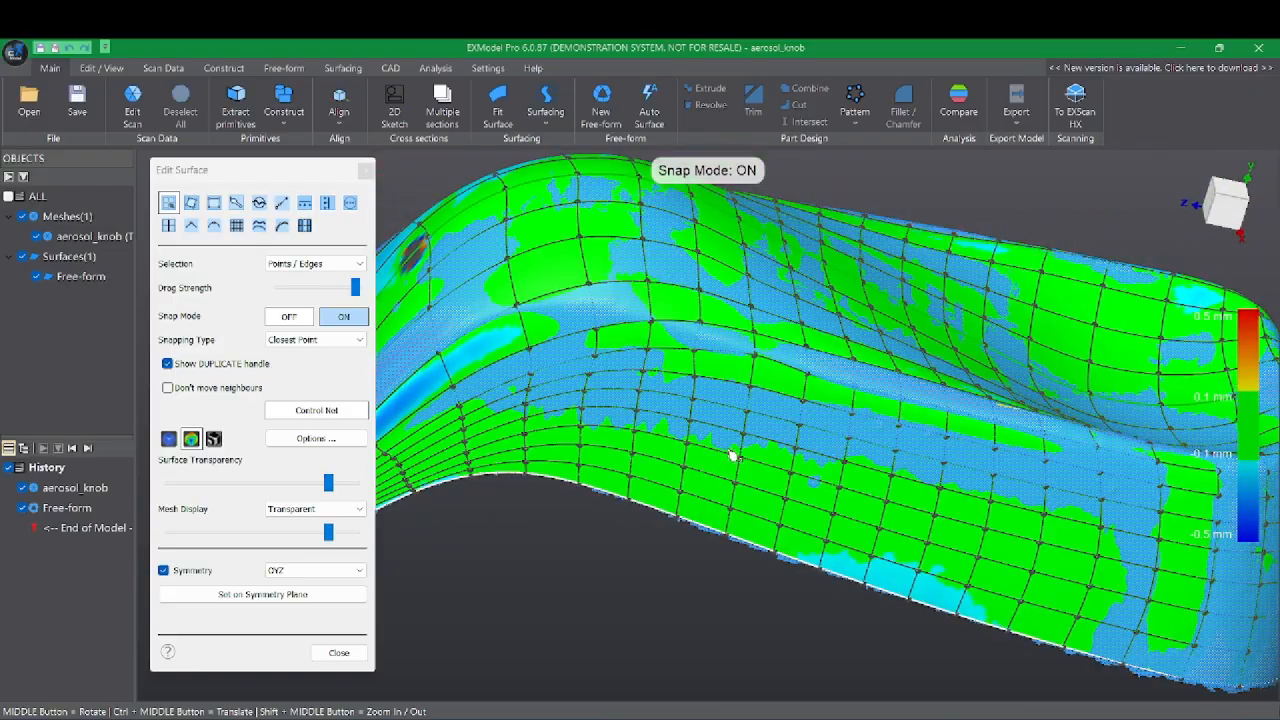
- Adjust two control points along the ridge between the nose and the side wall to snap them closer to the mesh
middle_click_drag(711, 387, 675, 389)
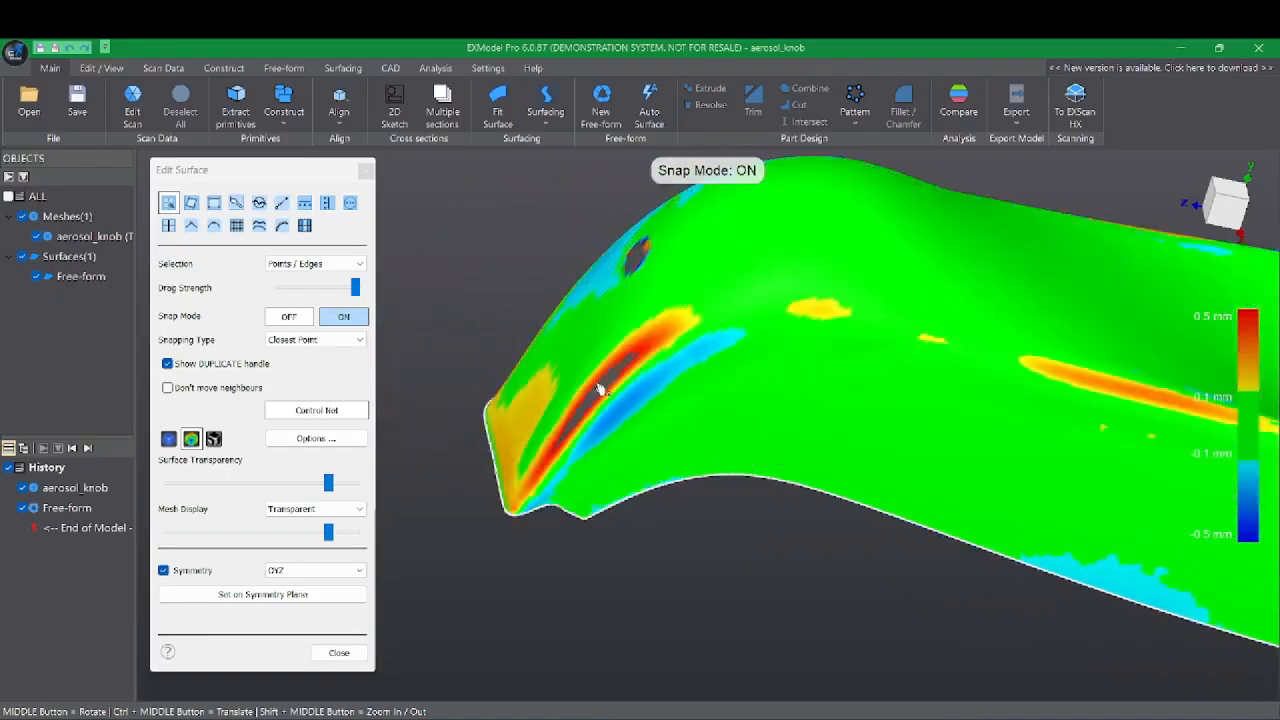
middle_click_drag(614, 339, 661, 374)
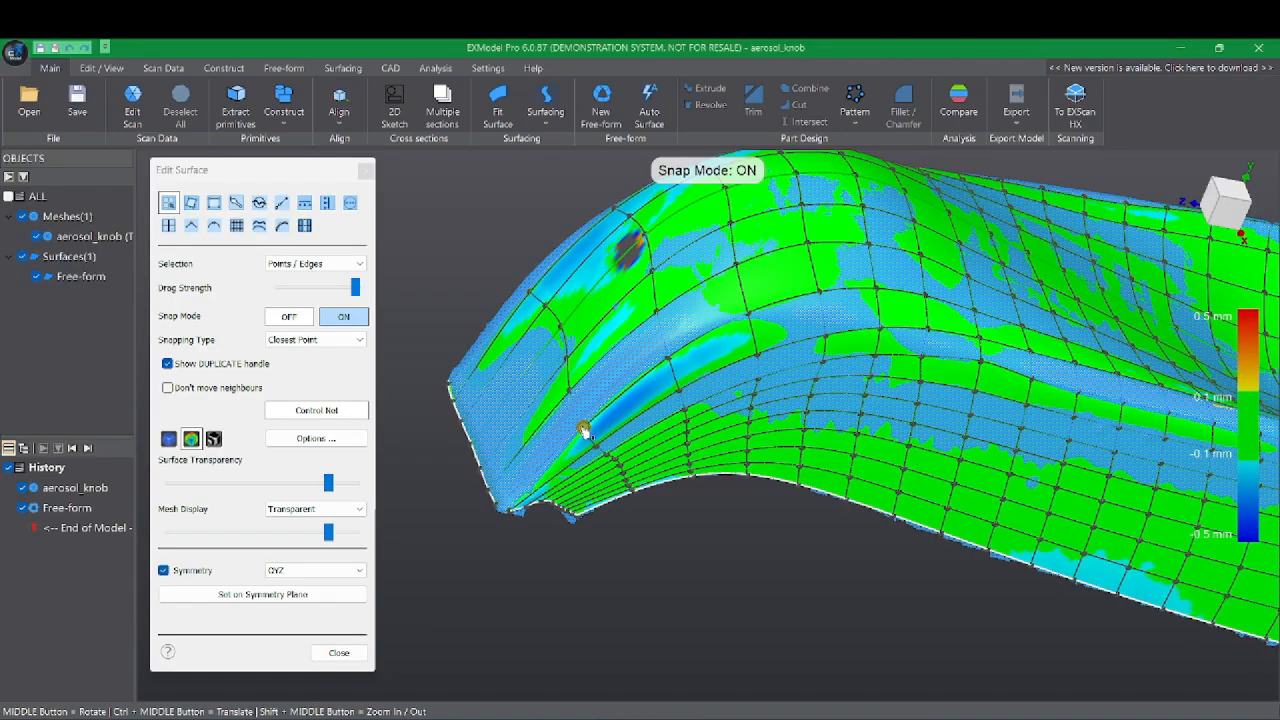
middle_click_drag(617, 396, 620, 352)
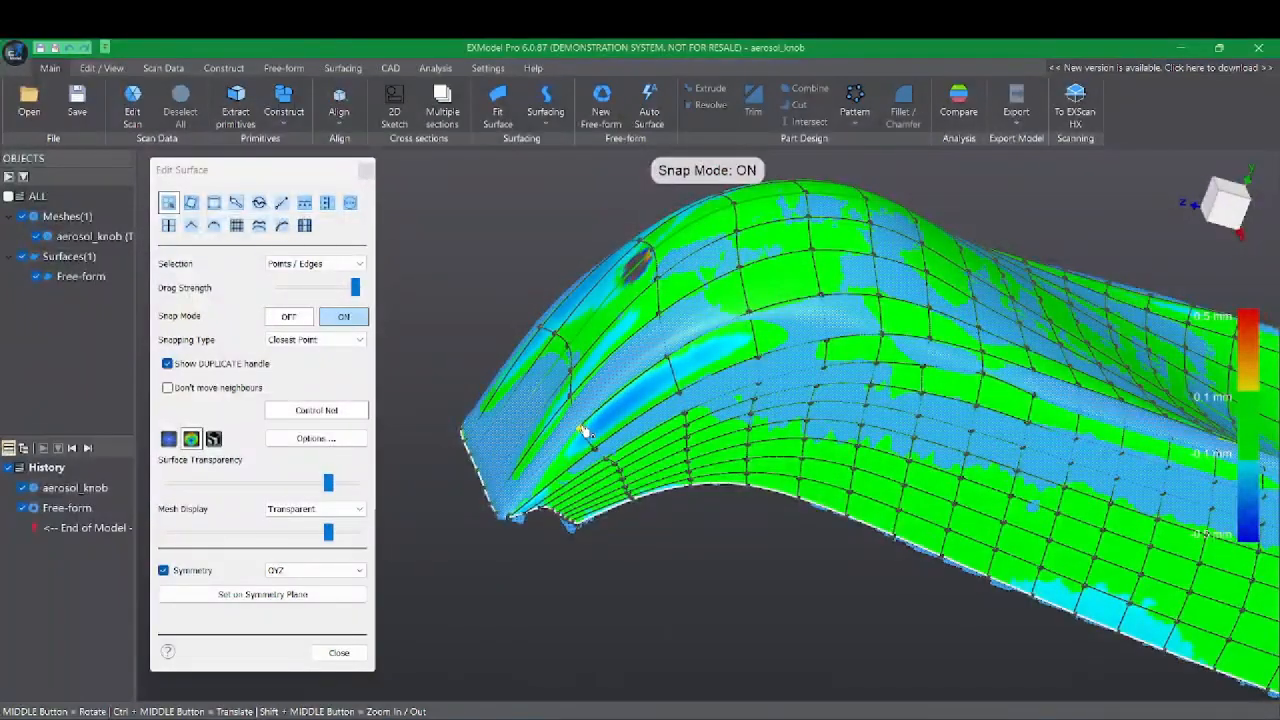
left_click_drag(581, 428, 577, 419)
left_click_drag(669, 356, 667, 351)
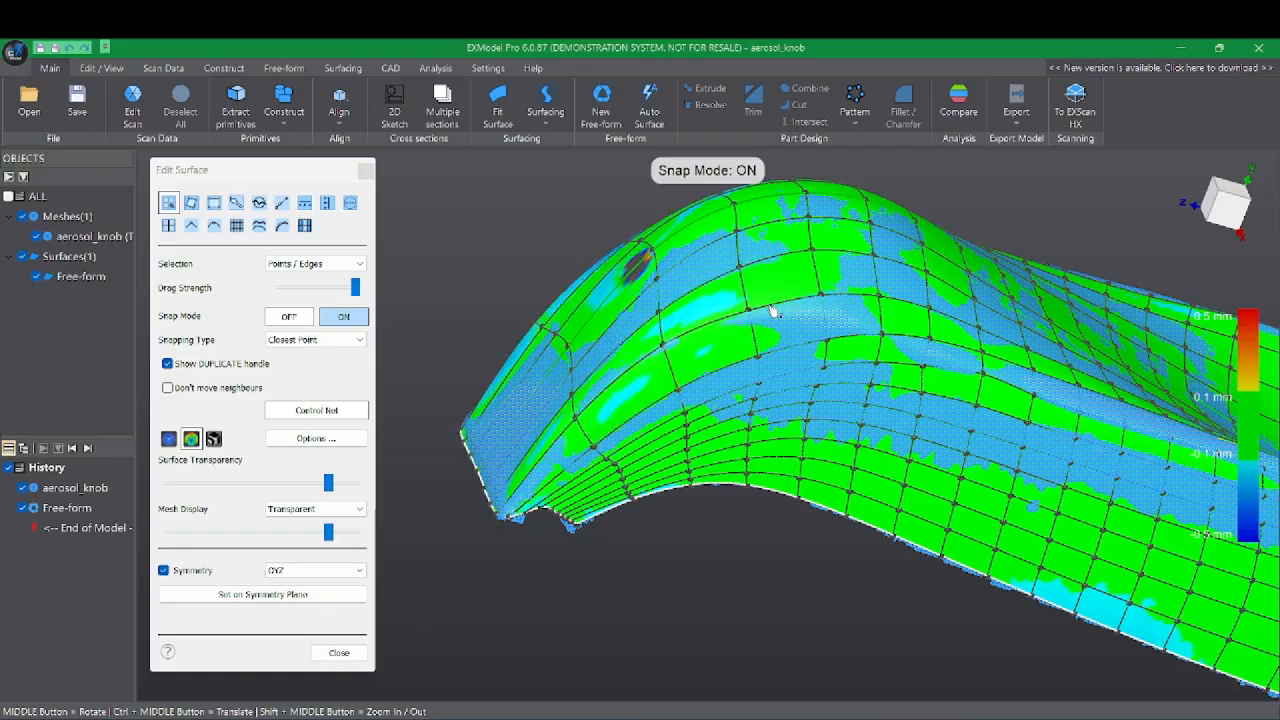
- Try snapping the whole free-form surface to the mesh and check the result with deviation colours
middle_click_drag(773, 312, 790, 345)
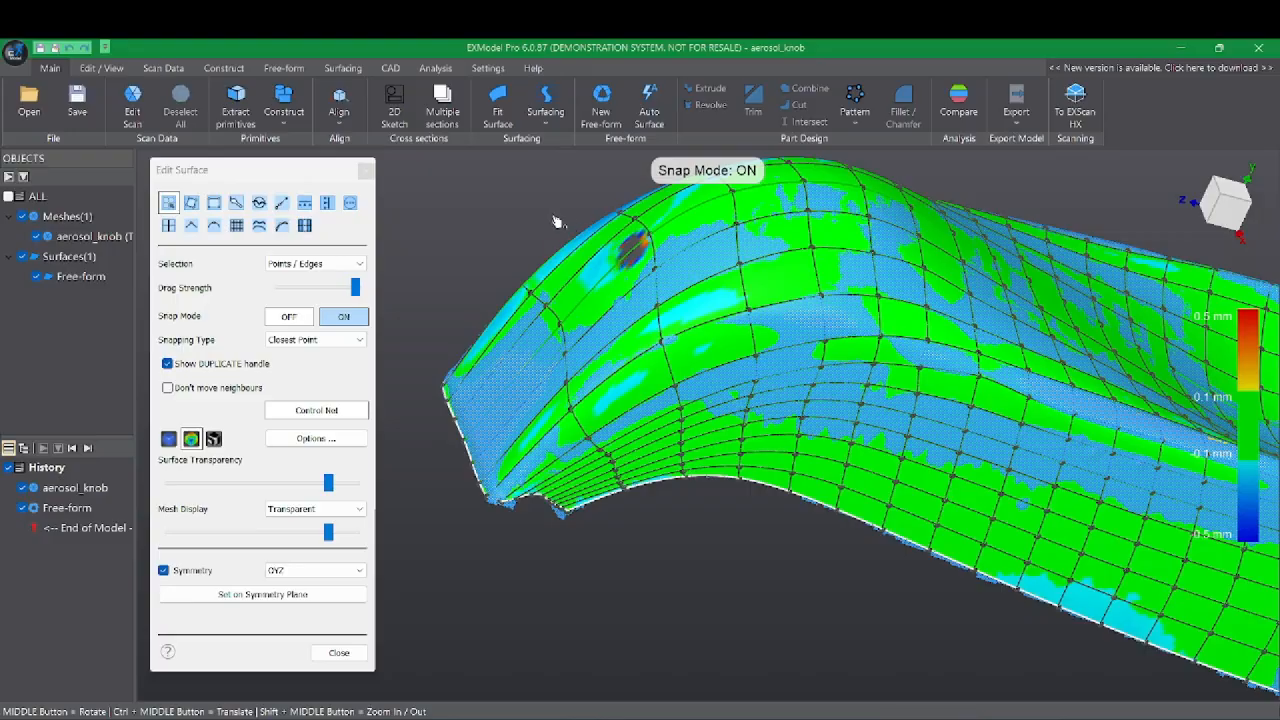
right_click(507, 196)
left_click(587, 503)
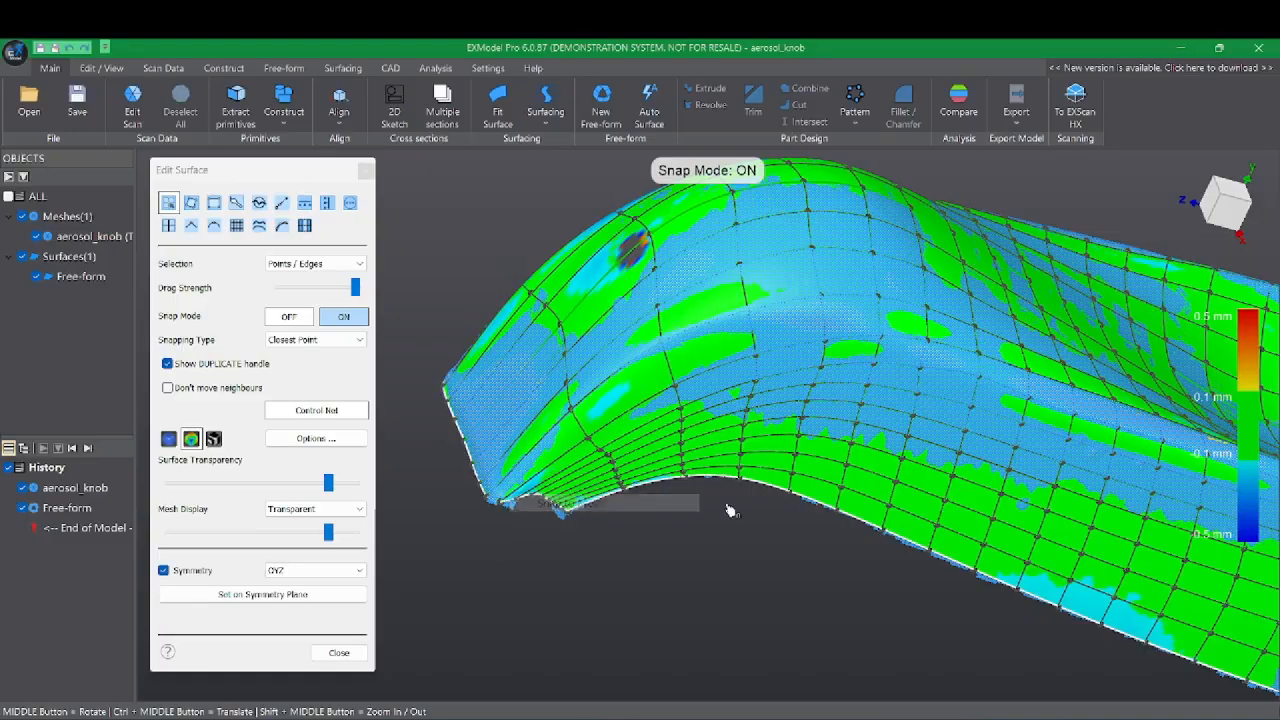
scroll(915, 311, "up", 3)
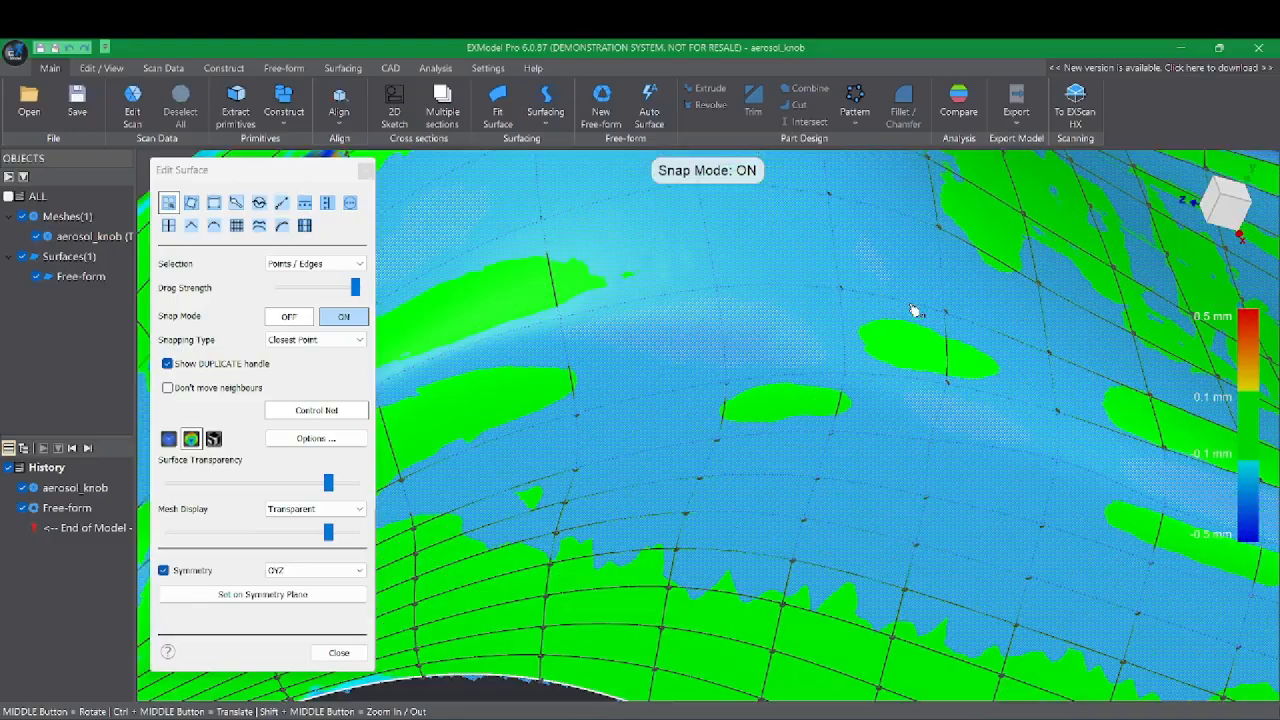
scroll(915, 311, "down", 5)
middle_click_drag(985, 368, 722, 296)
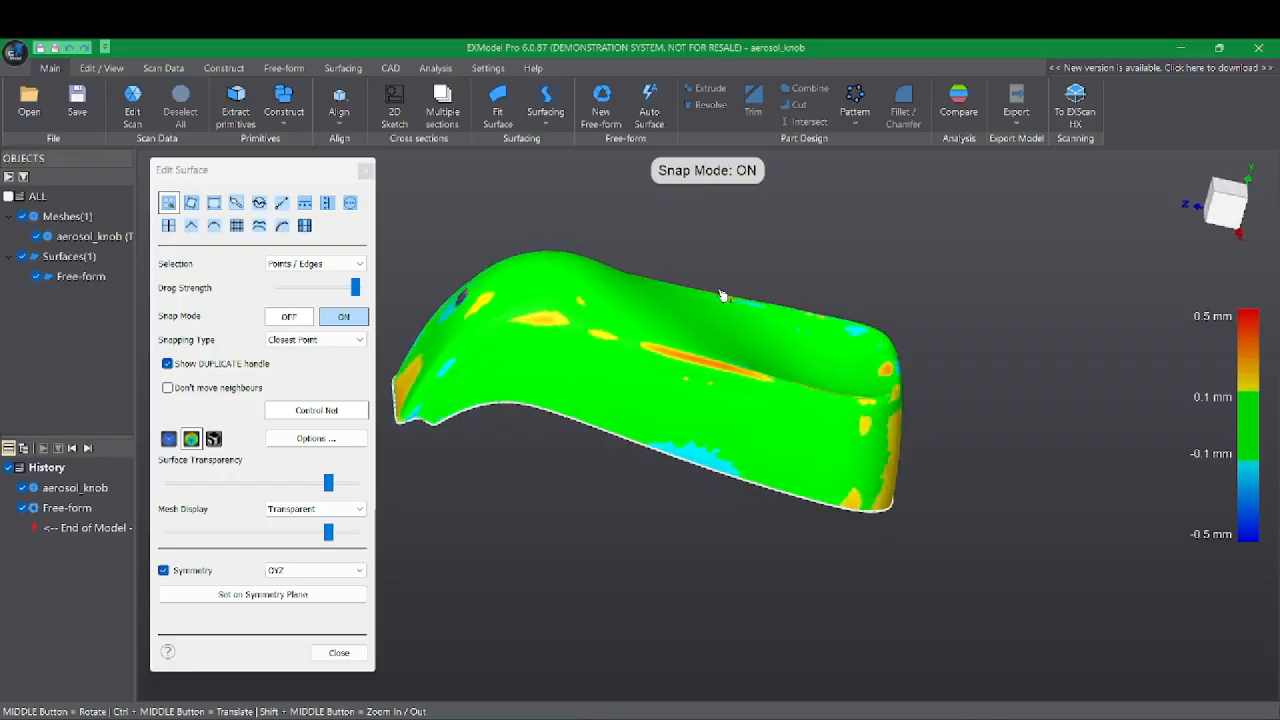
- Inspect the snapped surface in plain shading and undo the snap to mesh
left_click(177, 446)
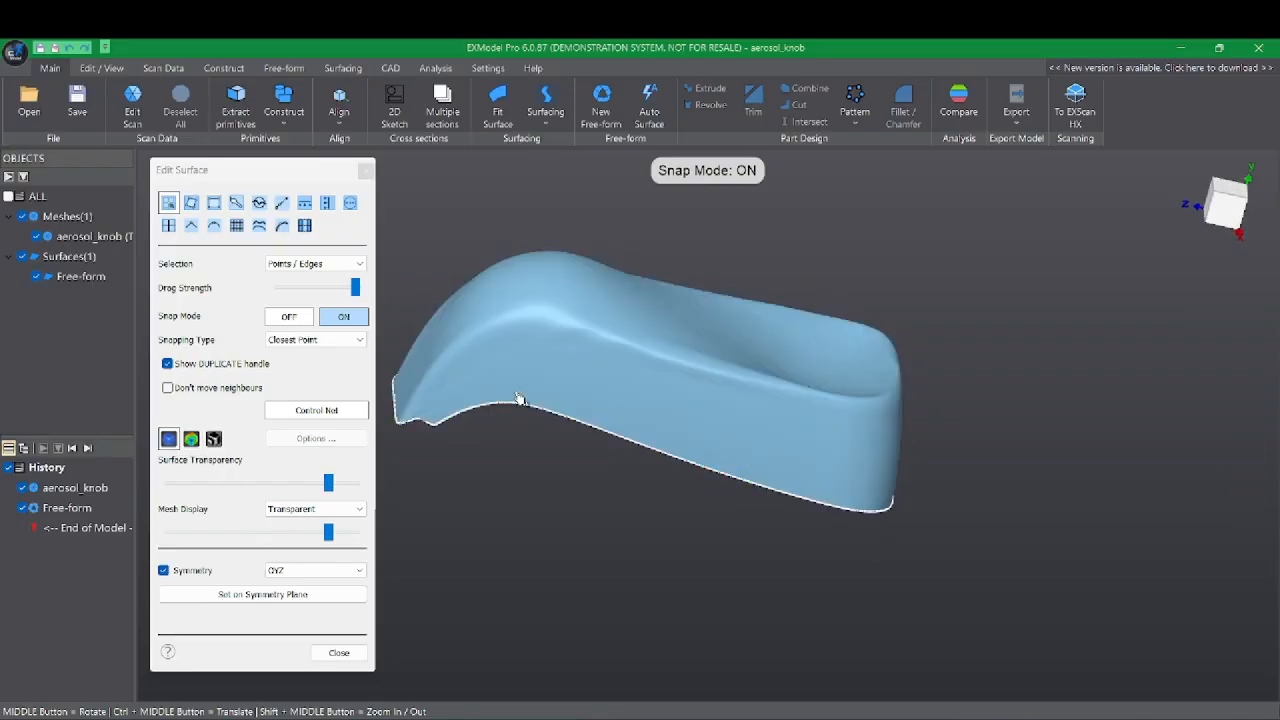
mouse_move(517, 400)
middle_mouse_down()
mouse_move(800, 426)
mouse_move(954, 260)
mouse_move(911, 212)
middle_mouse_up()
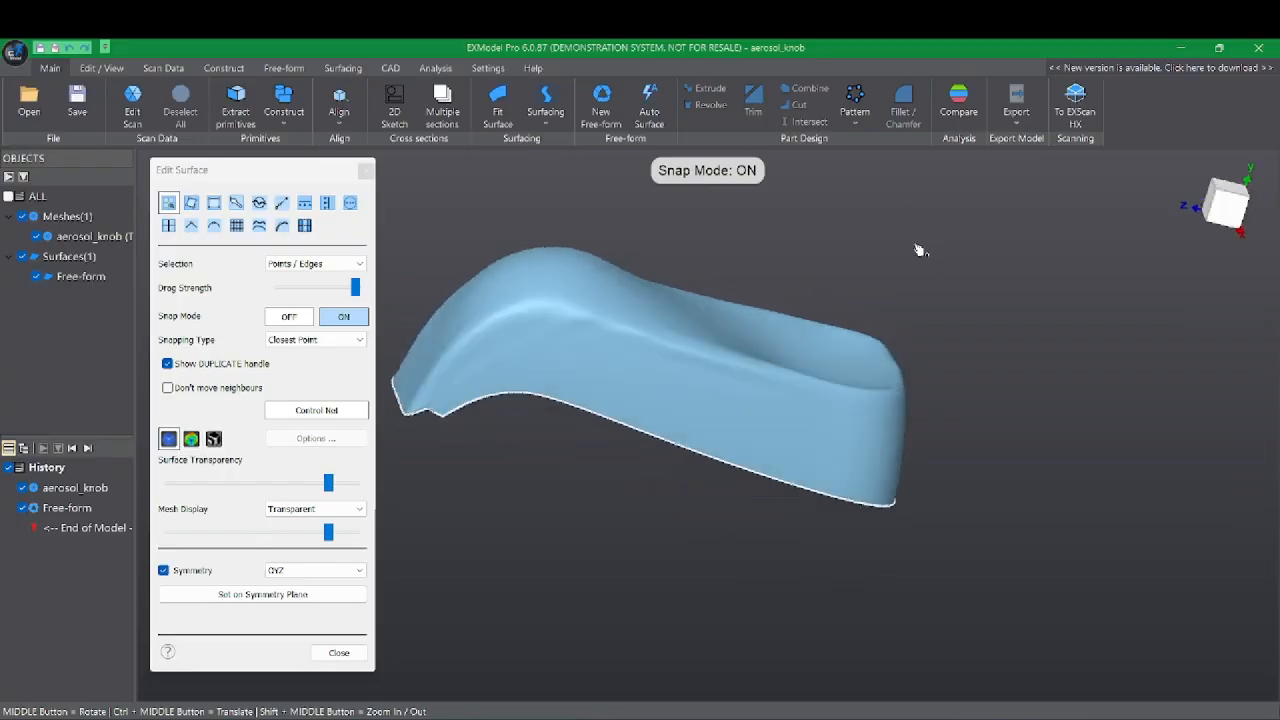
middle_click_drag(730, 354, 791, 363, "ctrl")
scroll(803, 366, "down", 3)
right_click(868, 252)
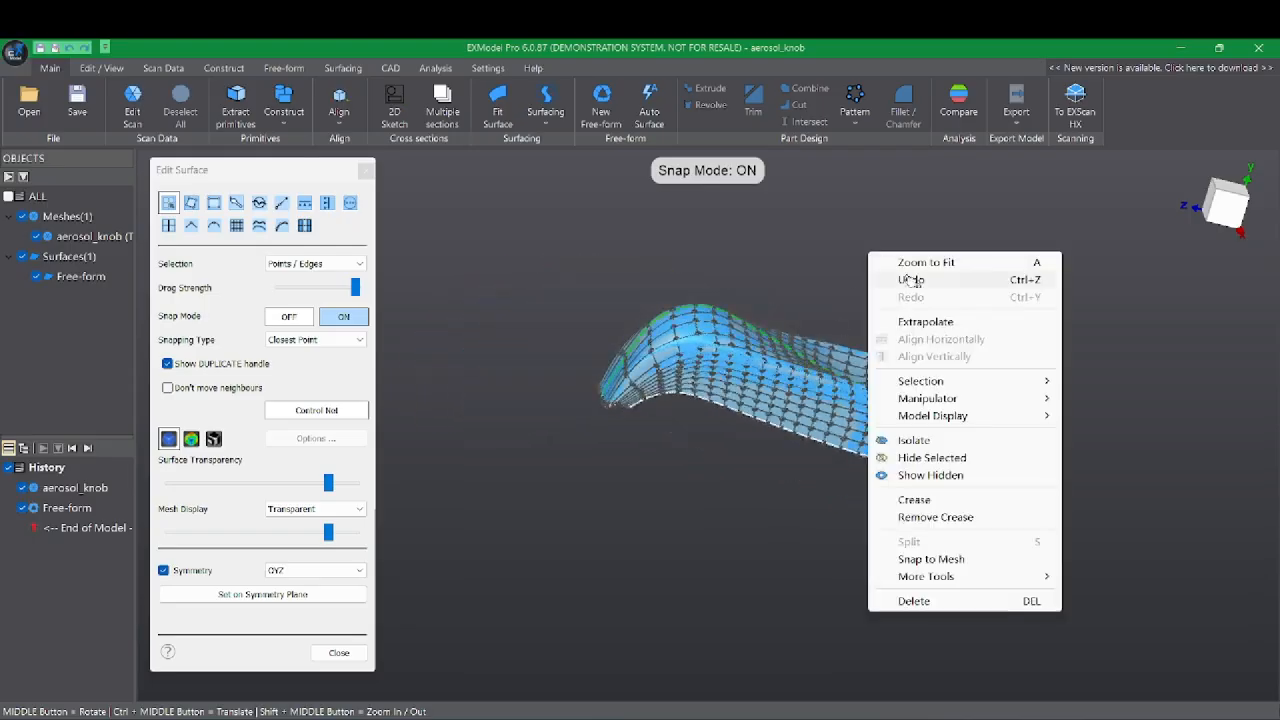
left_click(910, 280)
- Examine the top recess, shoulder line and side wall in deviation colours and plain shading
mouse_move(690, 330)
middle_mouse_down()
mouse_move(702, 360)
mouse_move(700, 322)
middle_mouse_up()
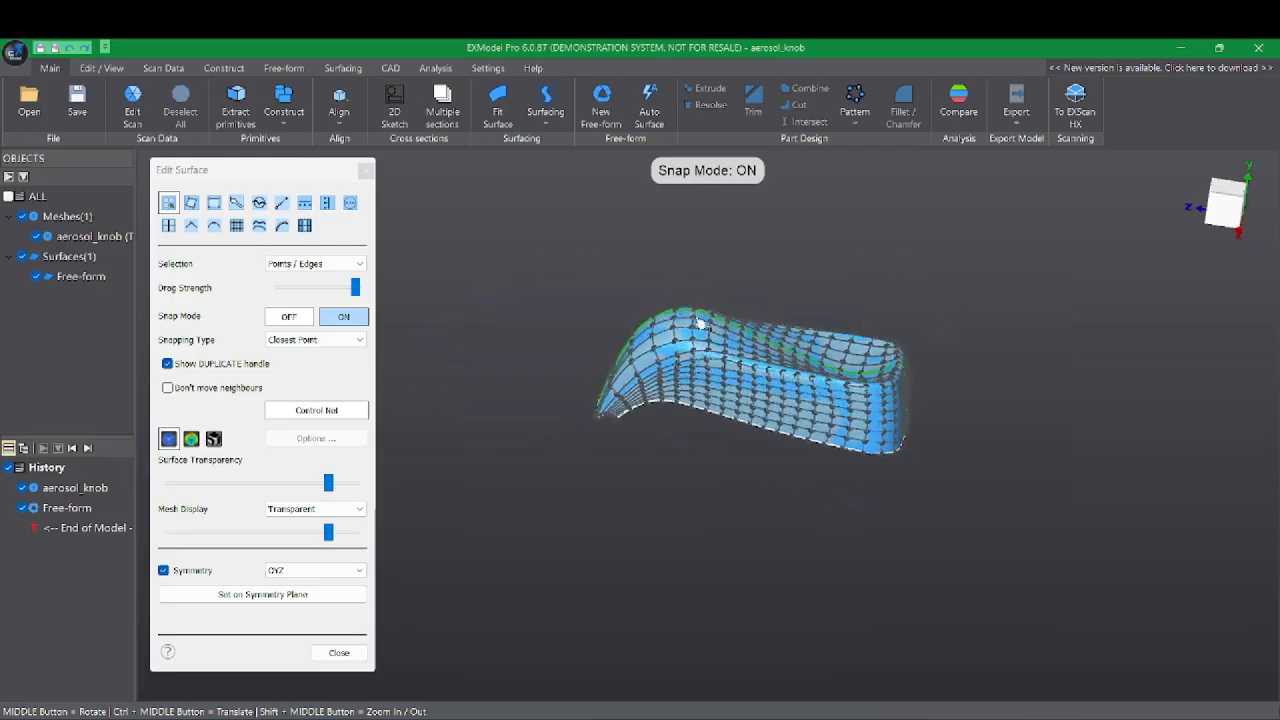
scroll(700, 322, "up", 6)
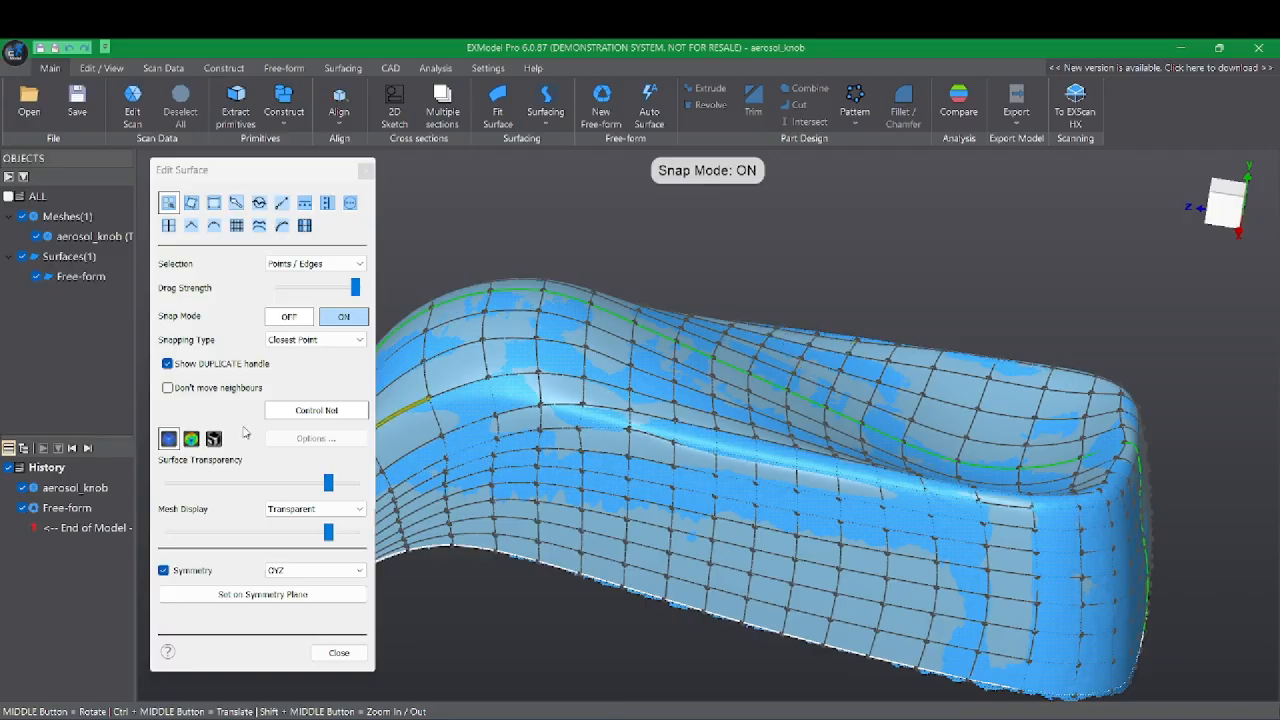
left_click(191, 439)
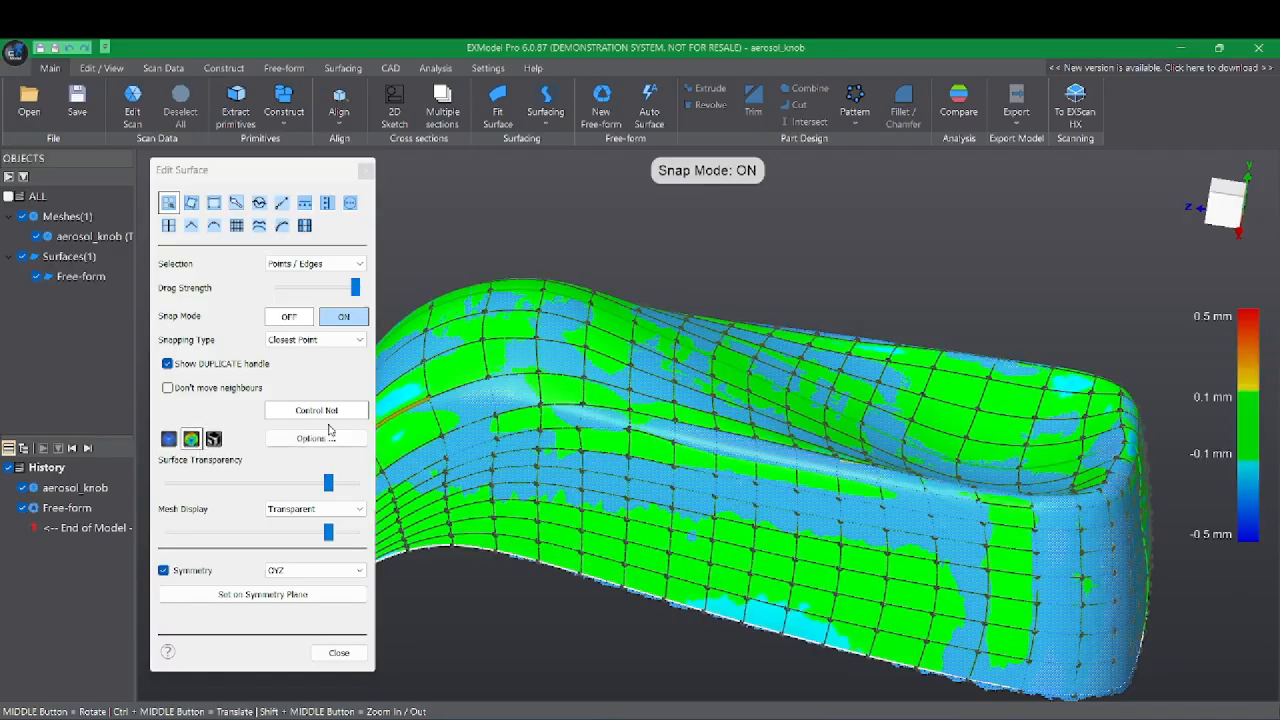
left_click(168, 439)
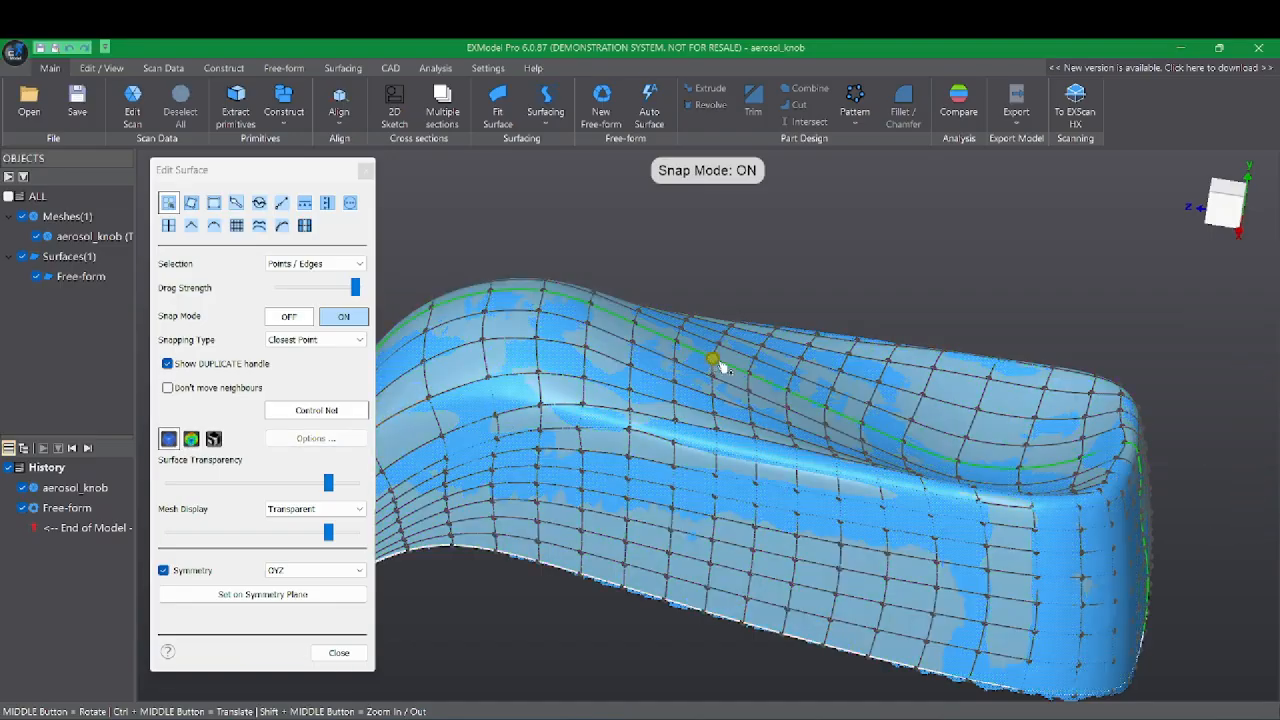
middle_click_drag(1008, 451, 1024, 502)
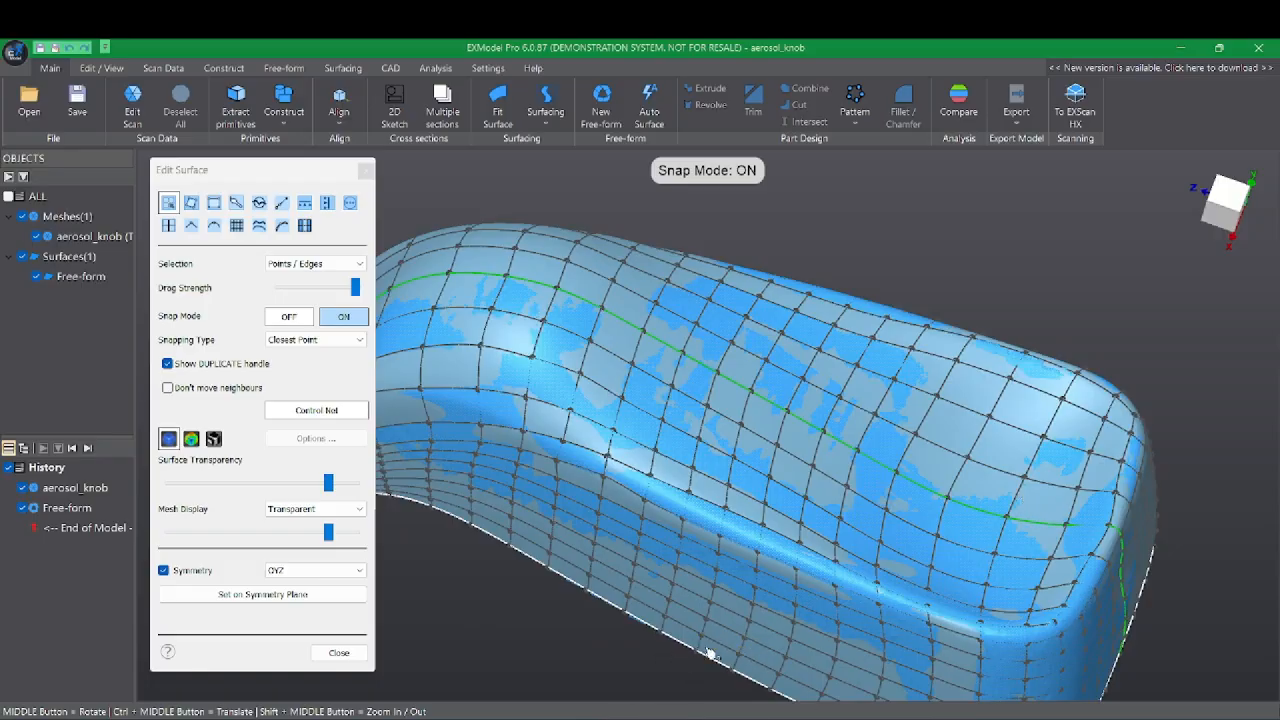
middle_click_drag(712, 648, 708, 660)
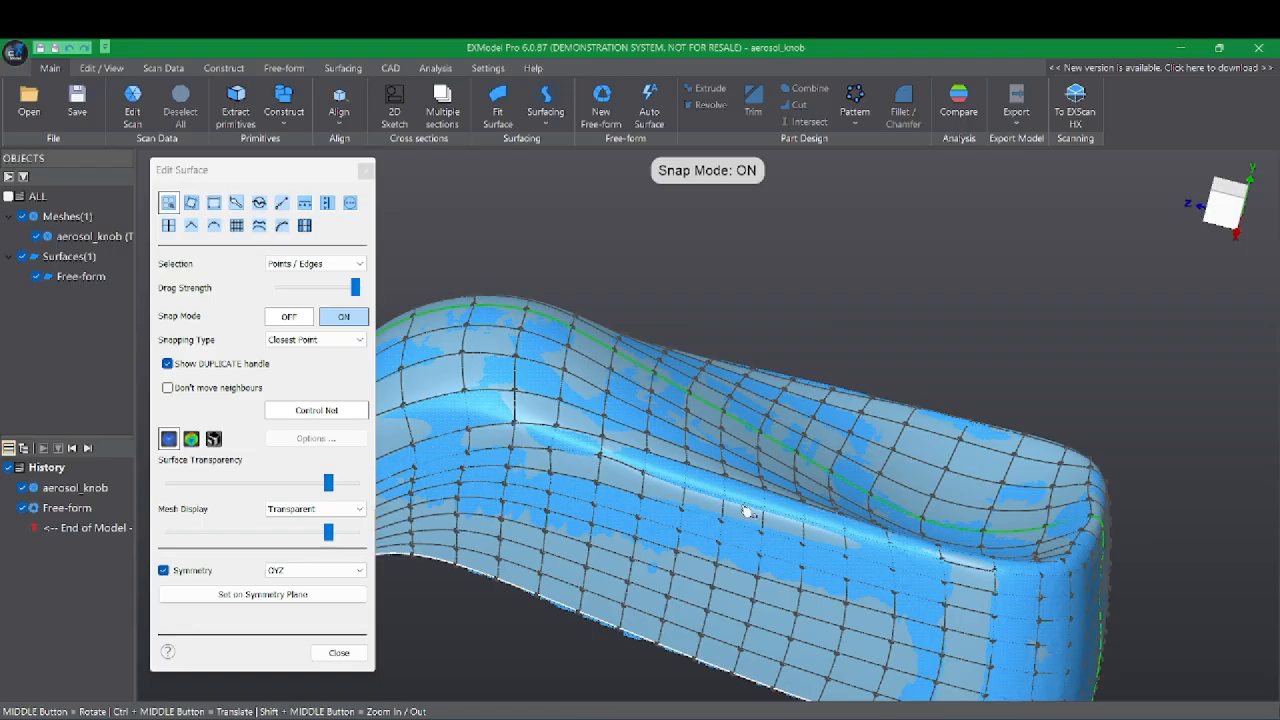
middle_click_drag(895, 523, 594, 522)
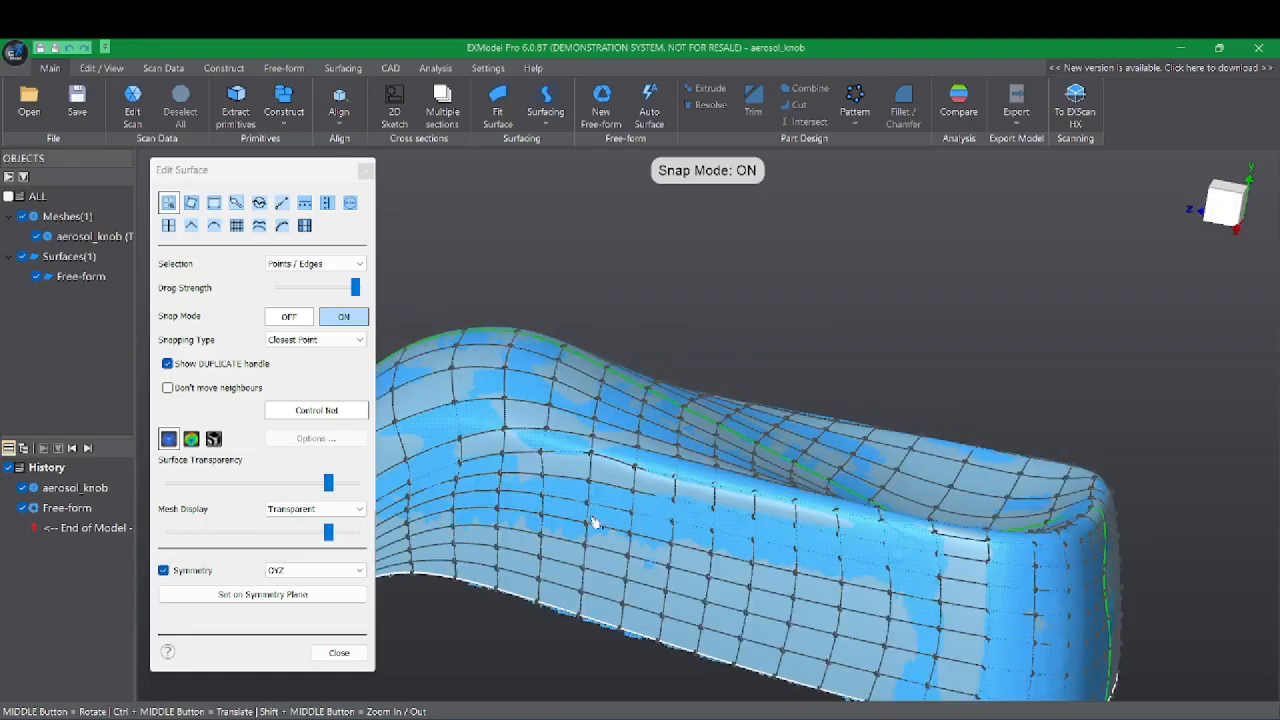
- Turn the deviation colours back on and nudge control points along the middle of the shoulder line to snap them to the mesh
left_click(191, 438)
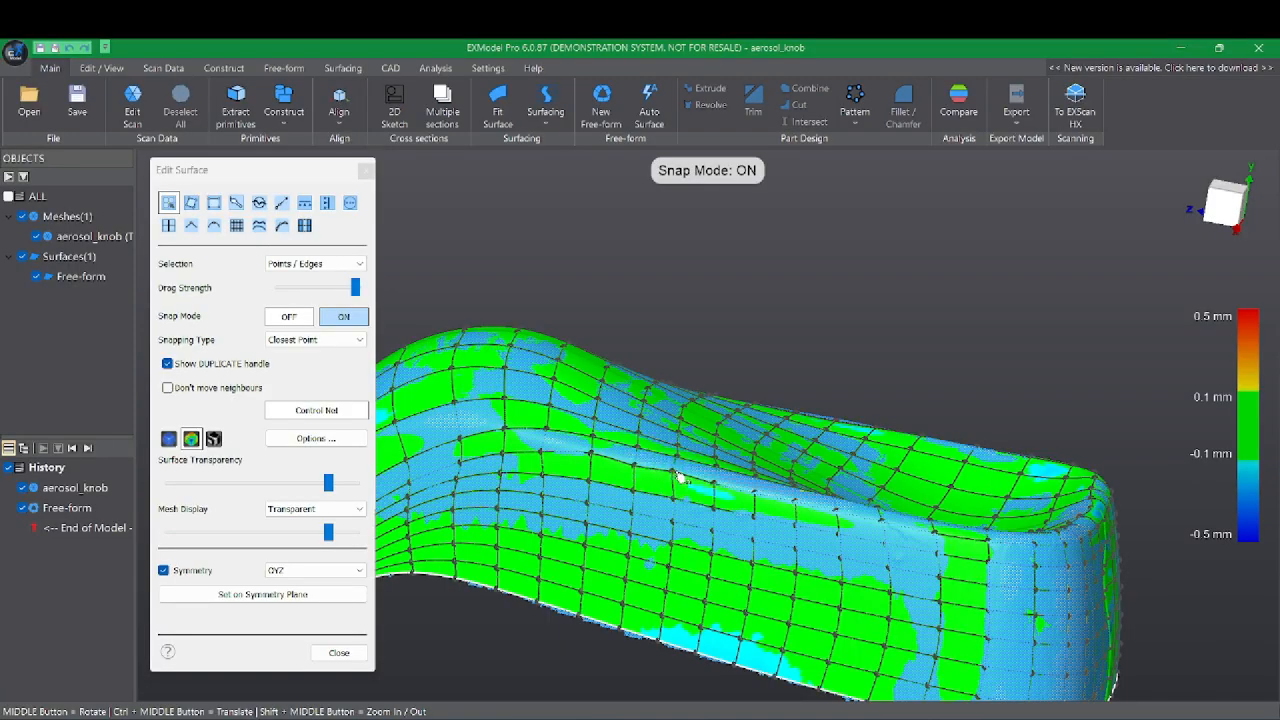
left_click_drag(715, 484, 803, 510)
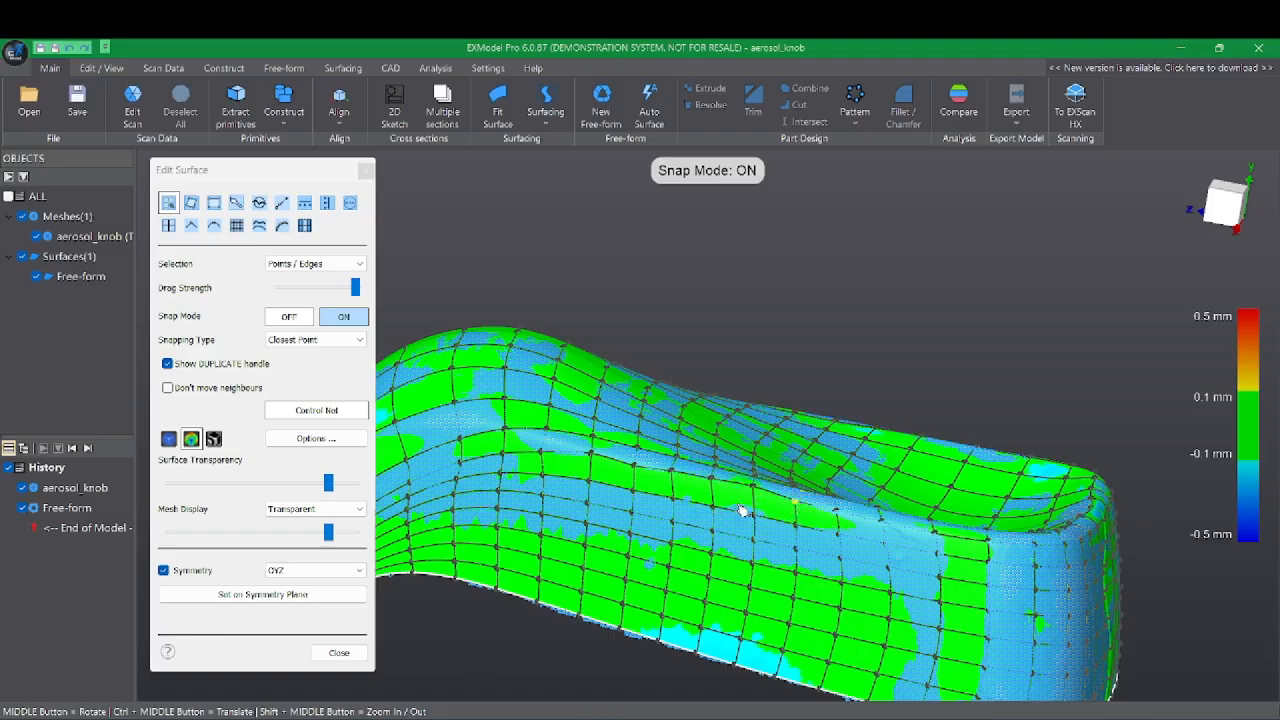
left_click_drag(754, 486, 755, 494)
- Examine the adjusted shoulder and overall shape with deviation colours and plain shading
middle_click_drag(943, 581, 785, 541)
scroll(937, 555, "up", 5)
scroll(937, 555, "down", 10)
middle_click_drag(1031, 587, 697, 553)
left_click(168, 438)
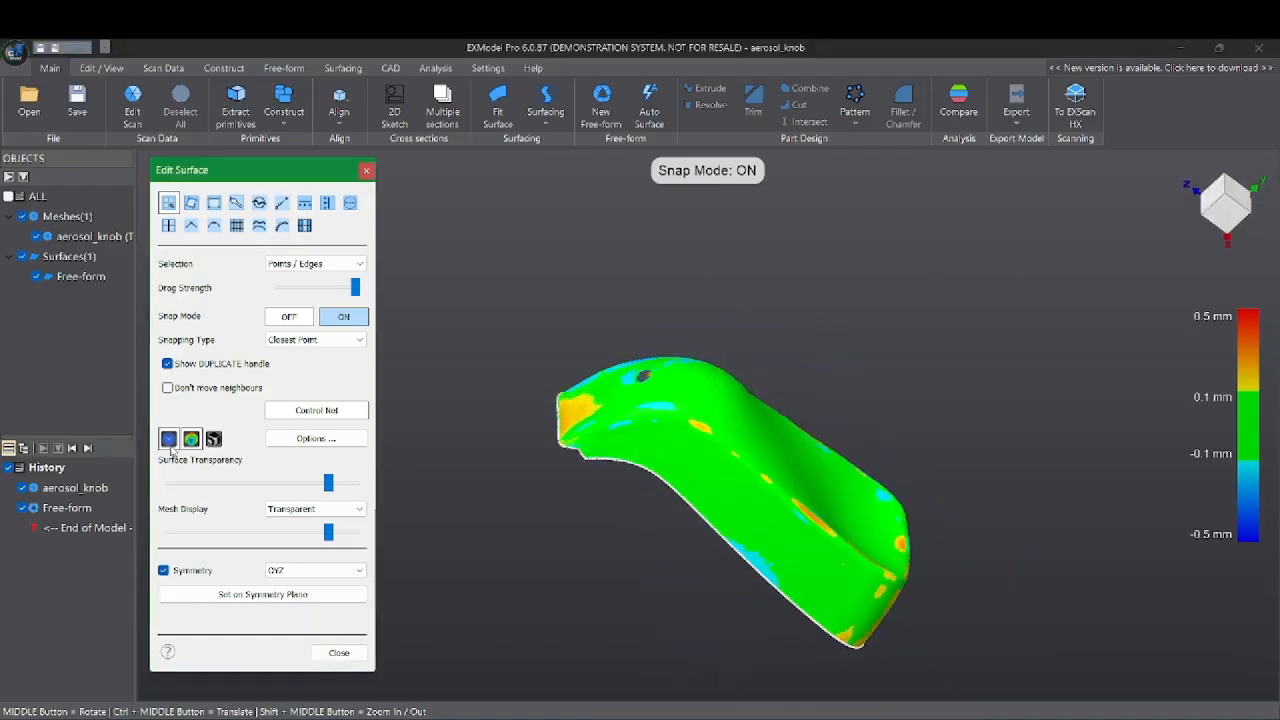
mouse_move(914, 437)
middle_mouse_down()
mouse_move(931, 520)
mouse_move(664, 378)
mouse_move(646, 481)
middle_mouse_up()
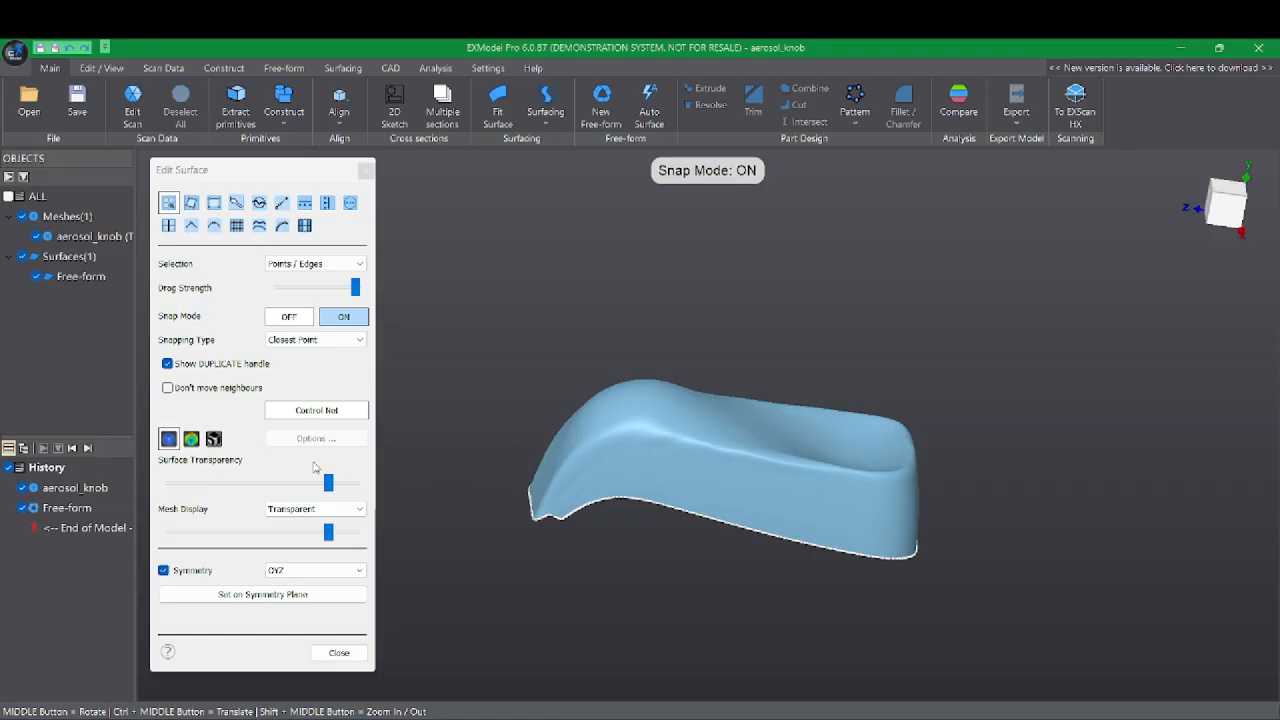
- Turn off symmetry for the free-form surface and confirm the prompt
key("space")
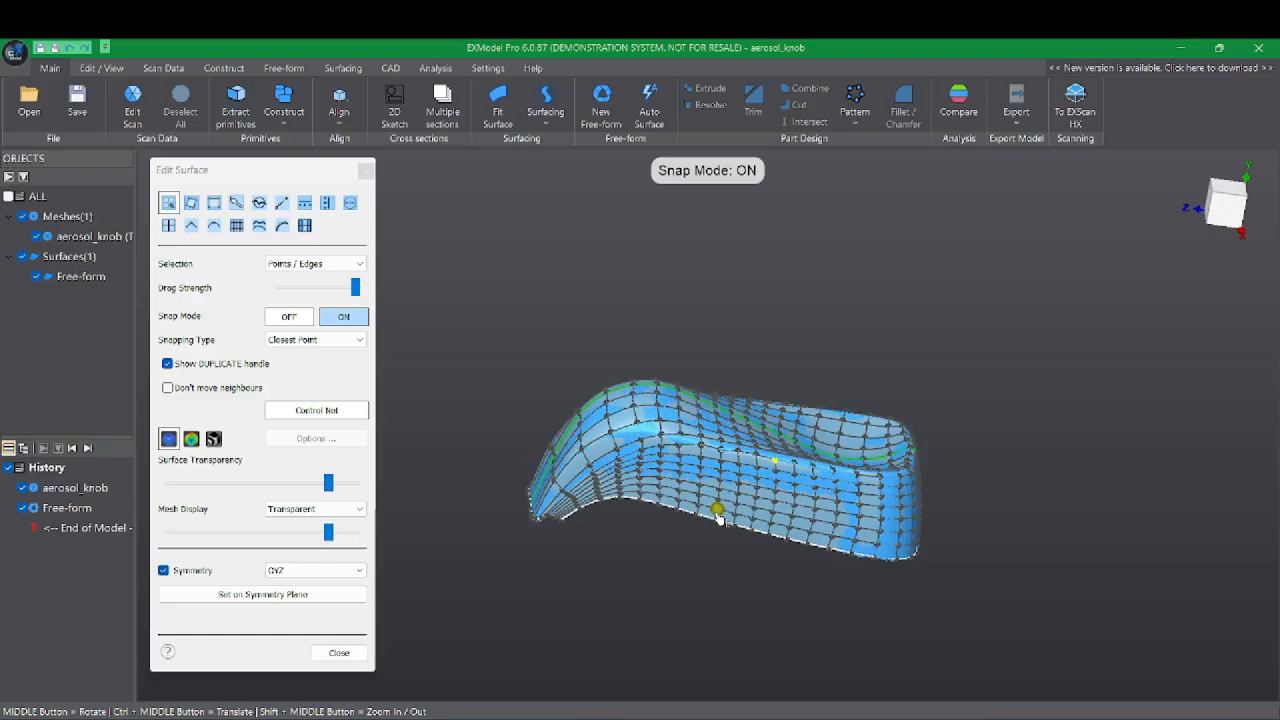
middle_click_drag(708, 532, 600, 524)
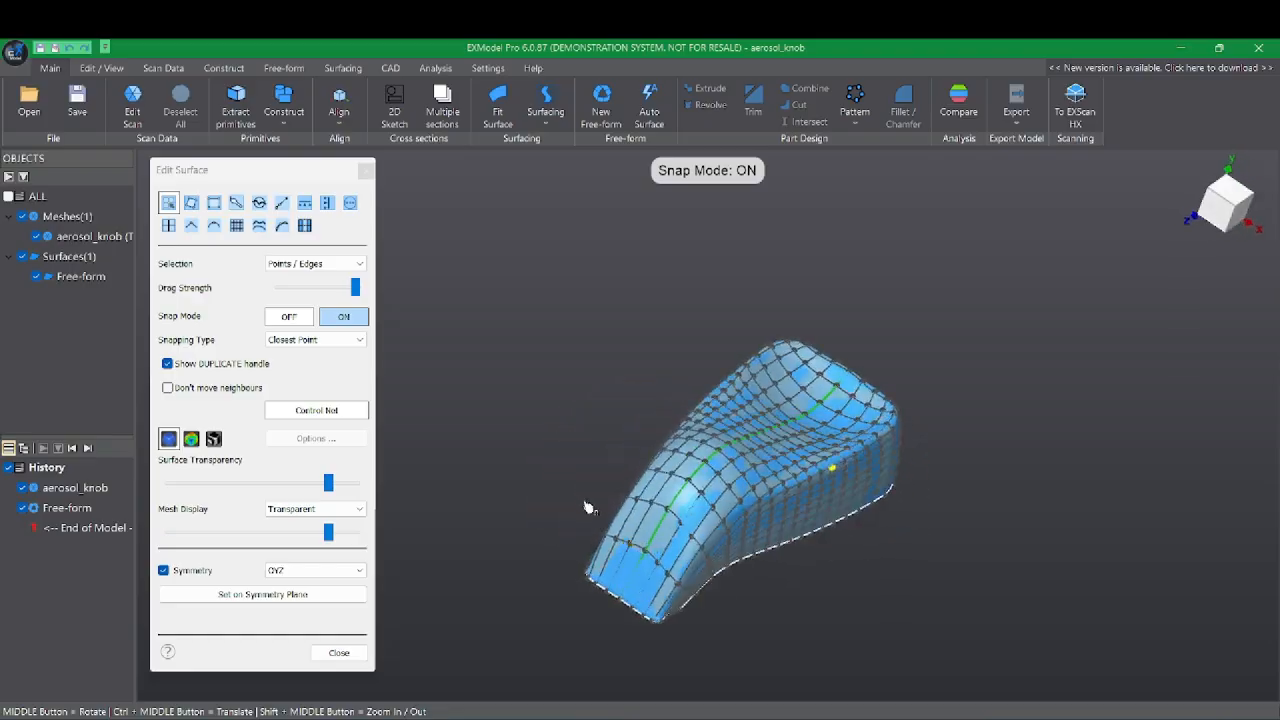
left_click(186, 571)
left_click(219, 468)
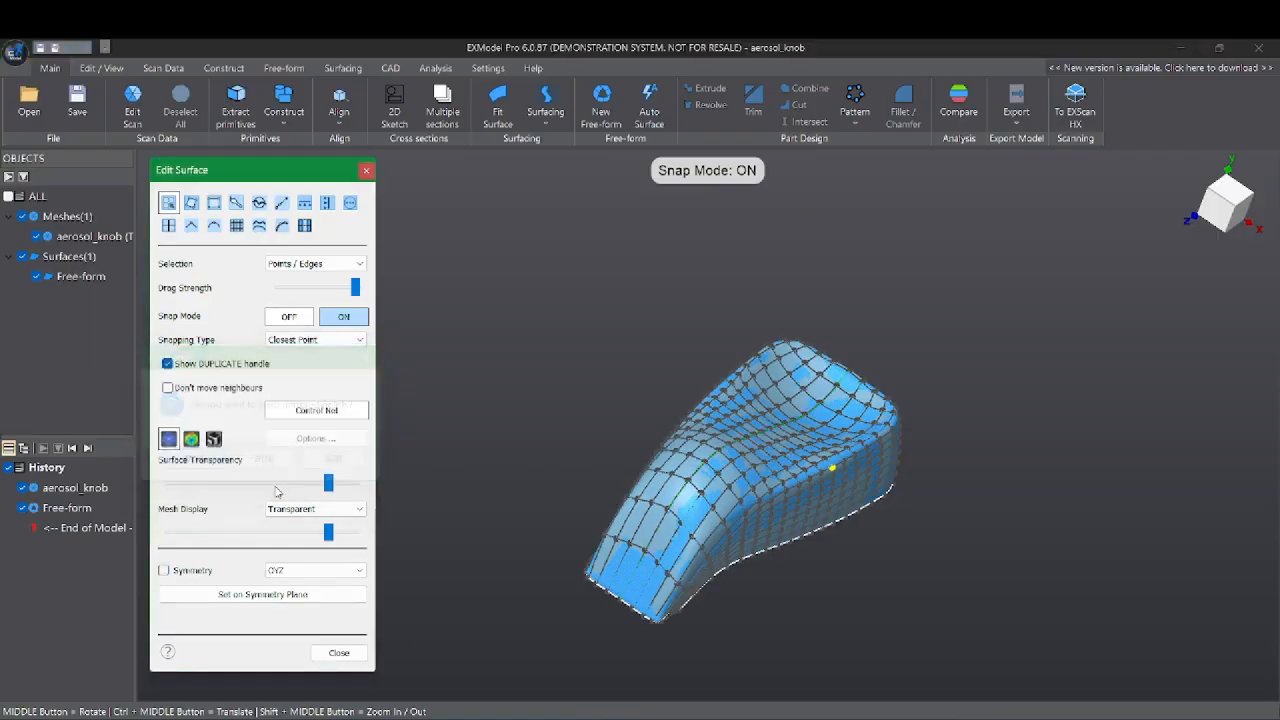
- Turn on the deviation colours and nudge the control point on the nose ridge beside the hole to snap it to the mesh
middle_click_drag(894, 591, 838, 468)
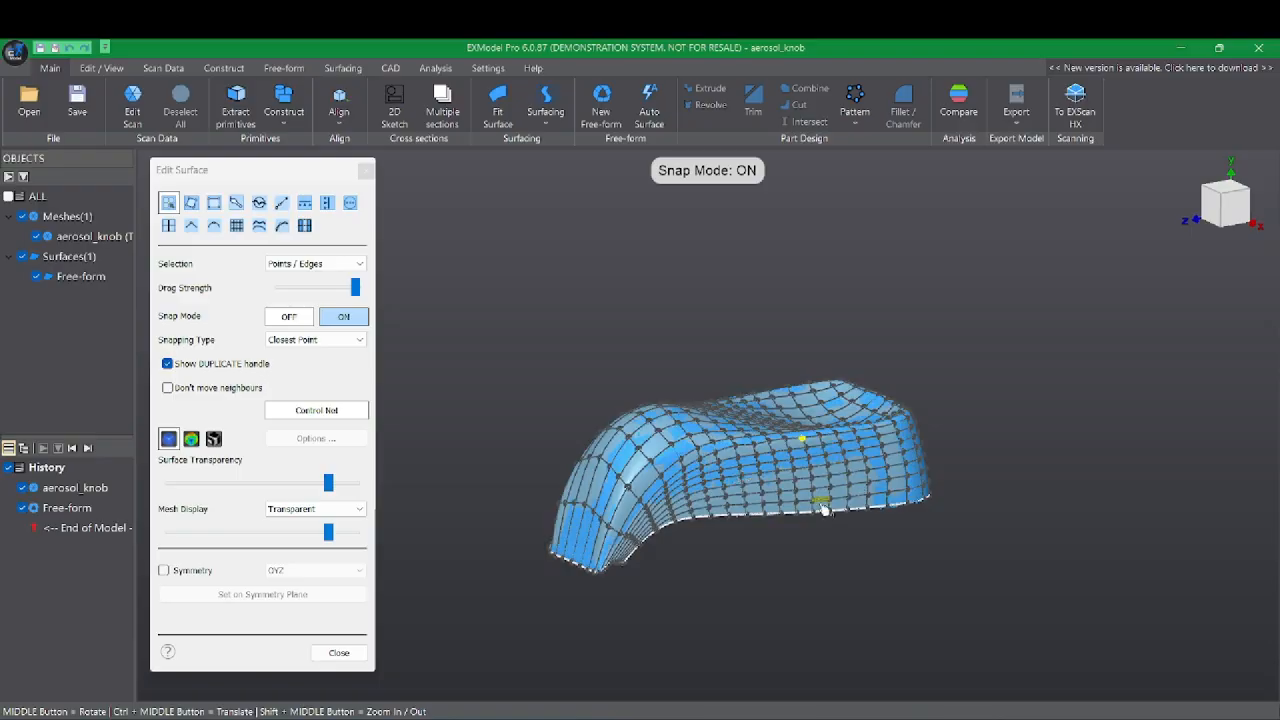
middle_click_drag(891, 523, 784, 540)
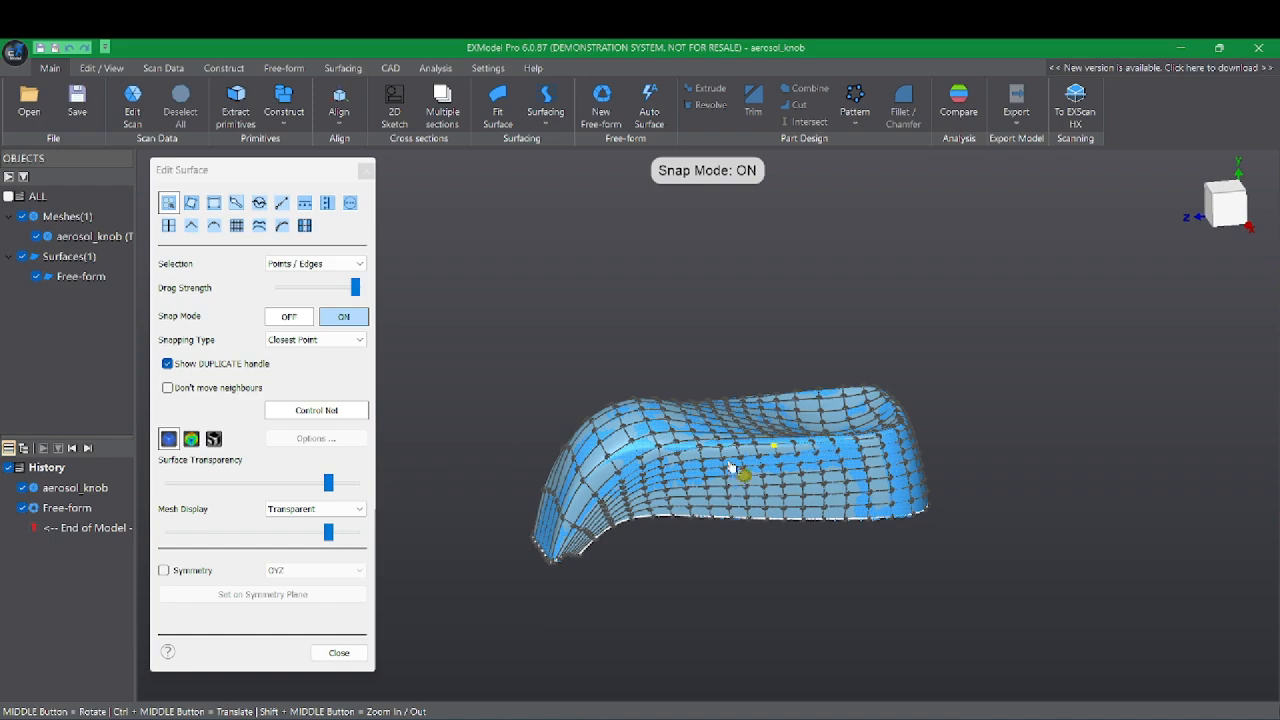
middle_click_drag(739, 472, 780, 397)
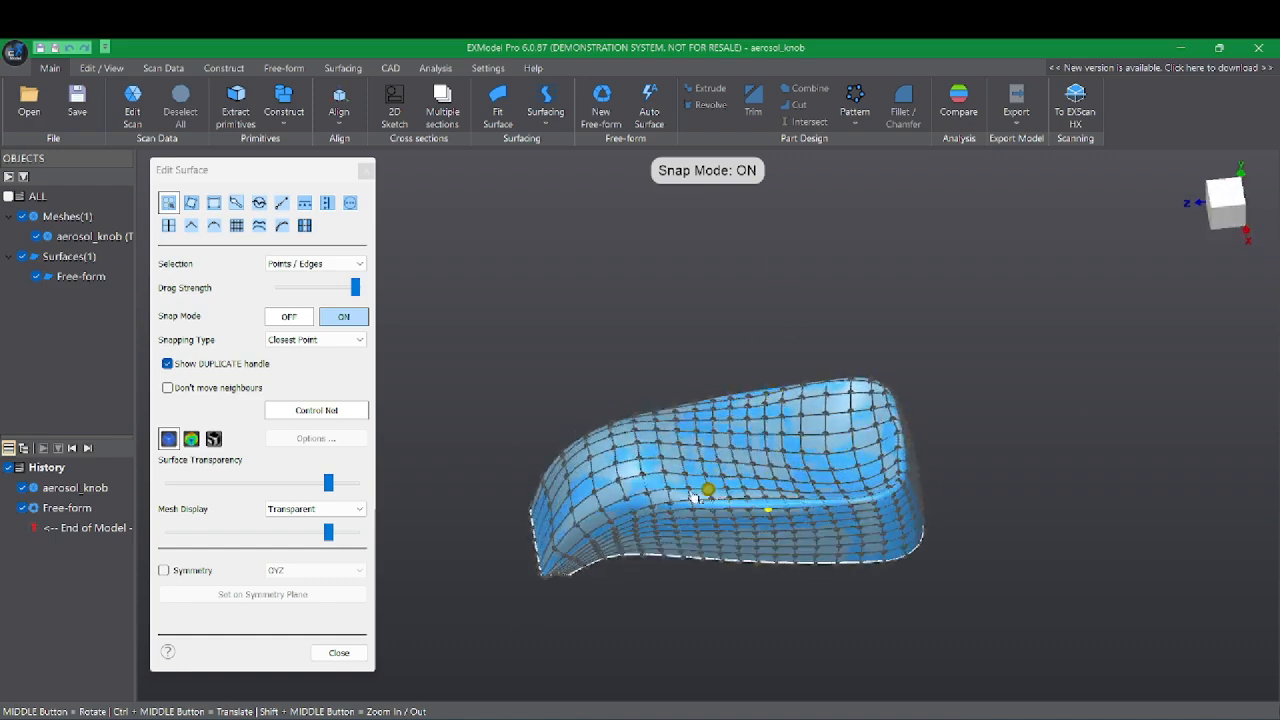
middle_click_drag(655, 647, 790, 500)
middle_click_drag(696, 510, 467, 533)
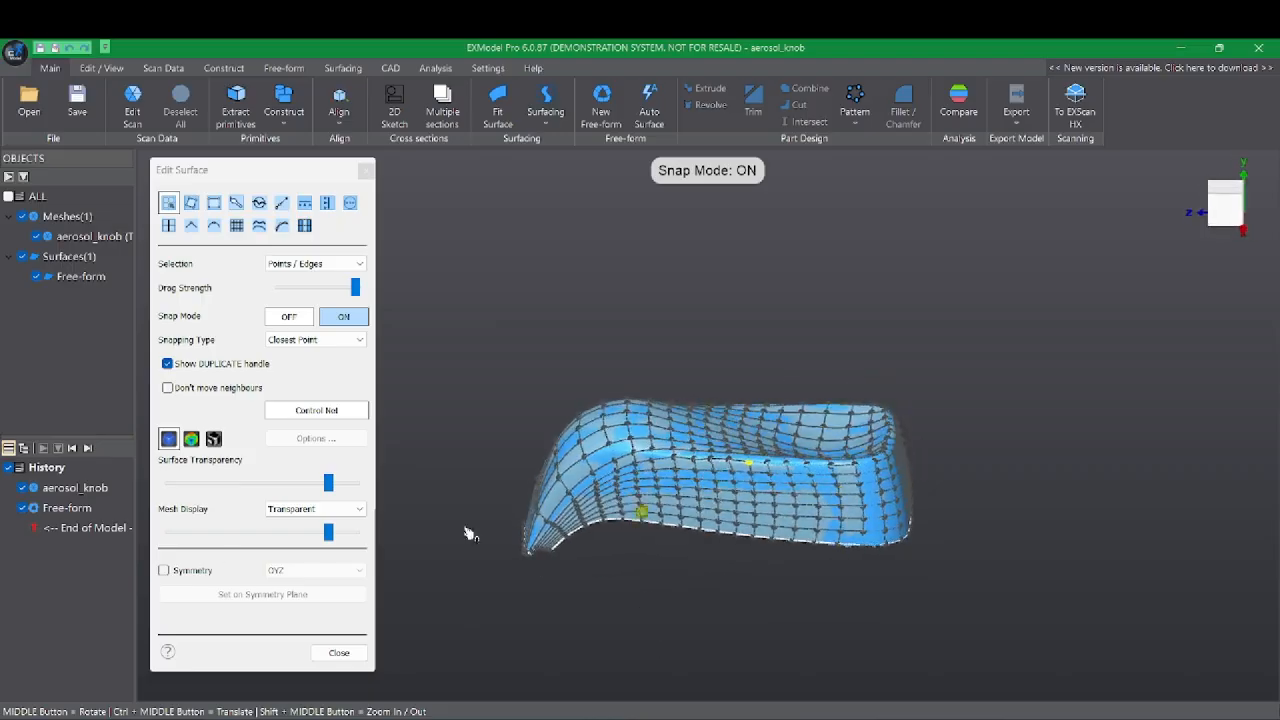
left_click(191, 438)
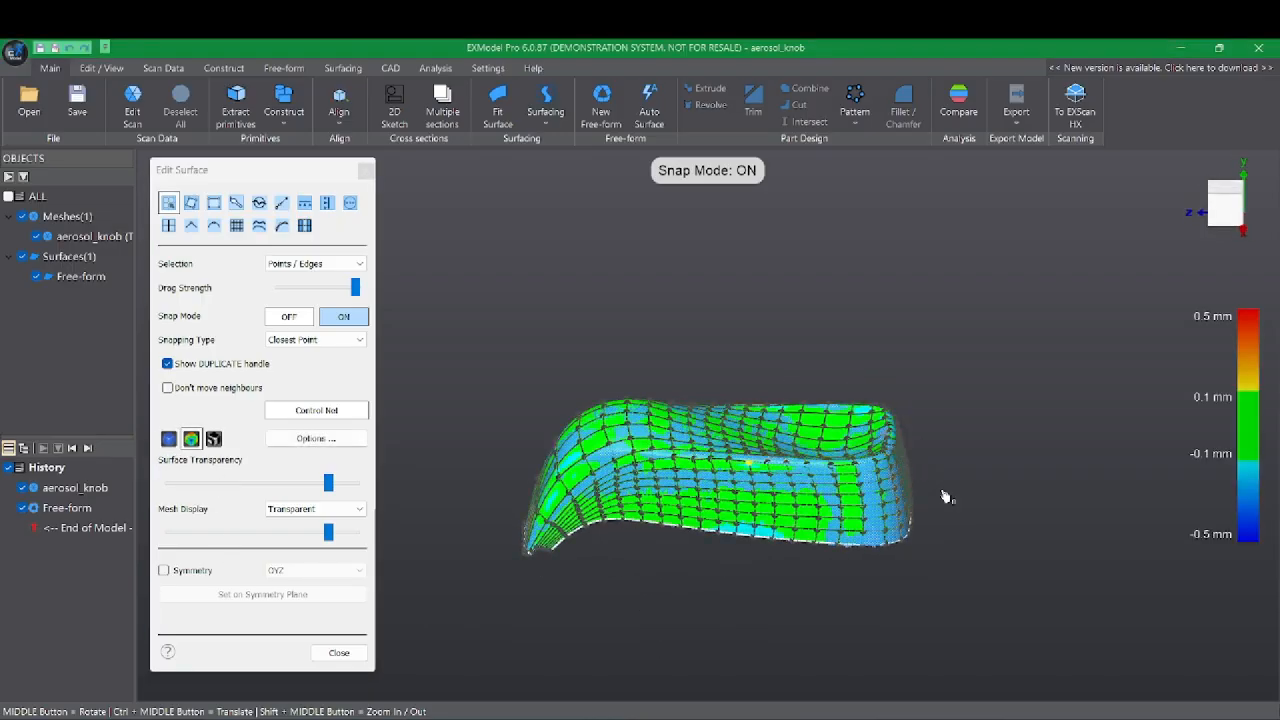
middle_click_drag(924, 568, 752, 540)
scroll(752, 540, "up", 6)
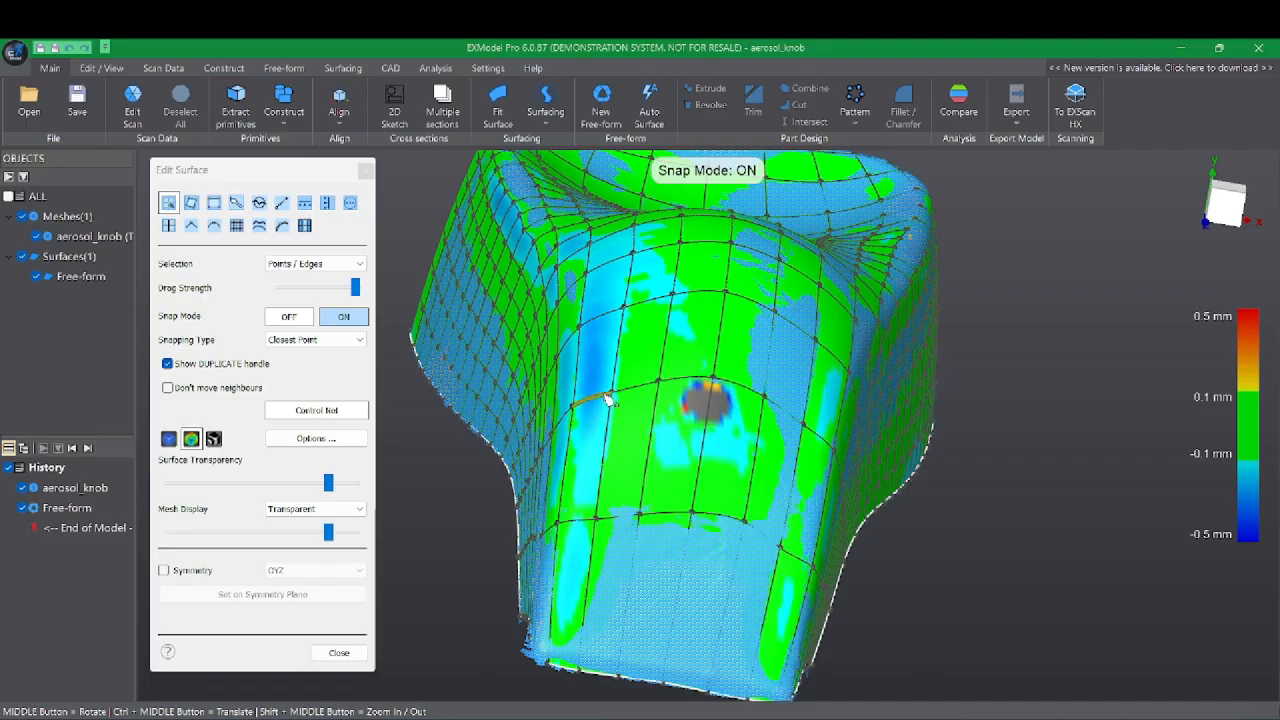
left_click_drag(612, 397, 614, 401)
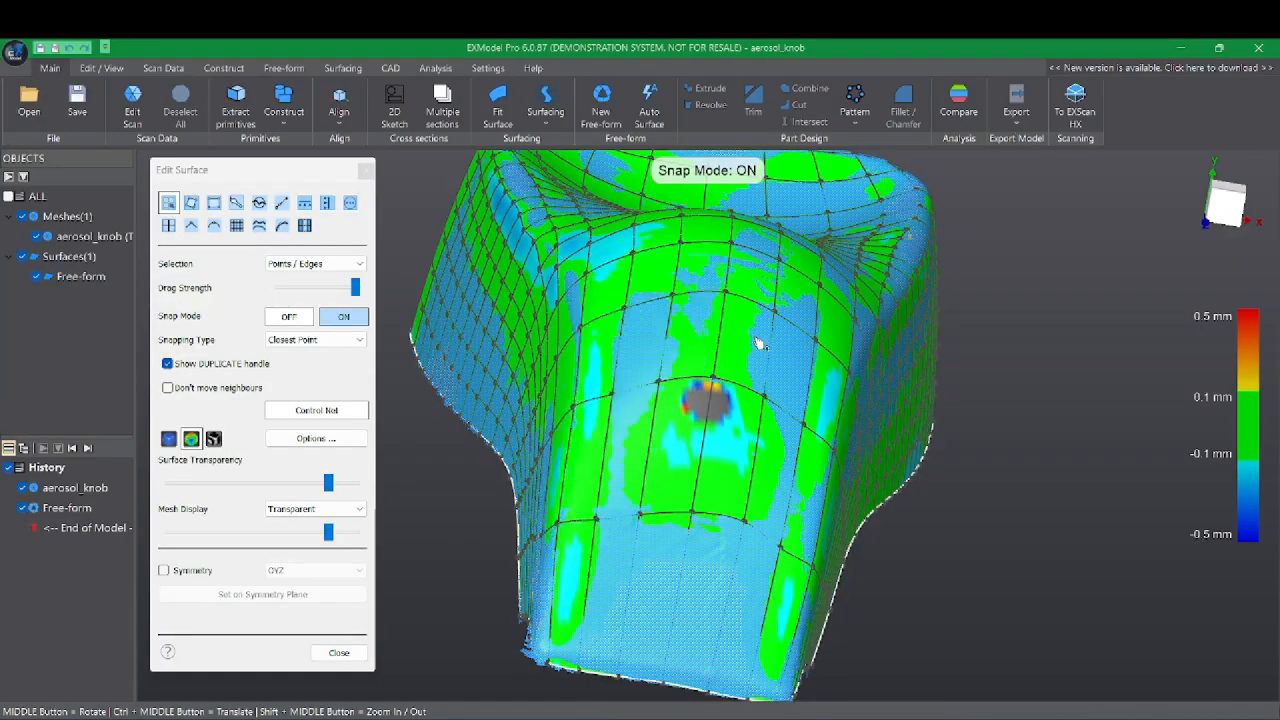
- Check the deviation colours over the nose and the whole surface, and return the display to plain shading
scroll(756, 420, "up", 5)
scroll(756, 420, "down", 5)
middle_click_drag(792, 298, 753, 415, "ctrl")
middle_click_drag(754, 330, 710, 532)
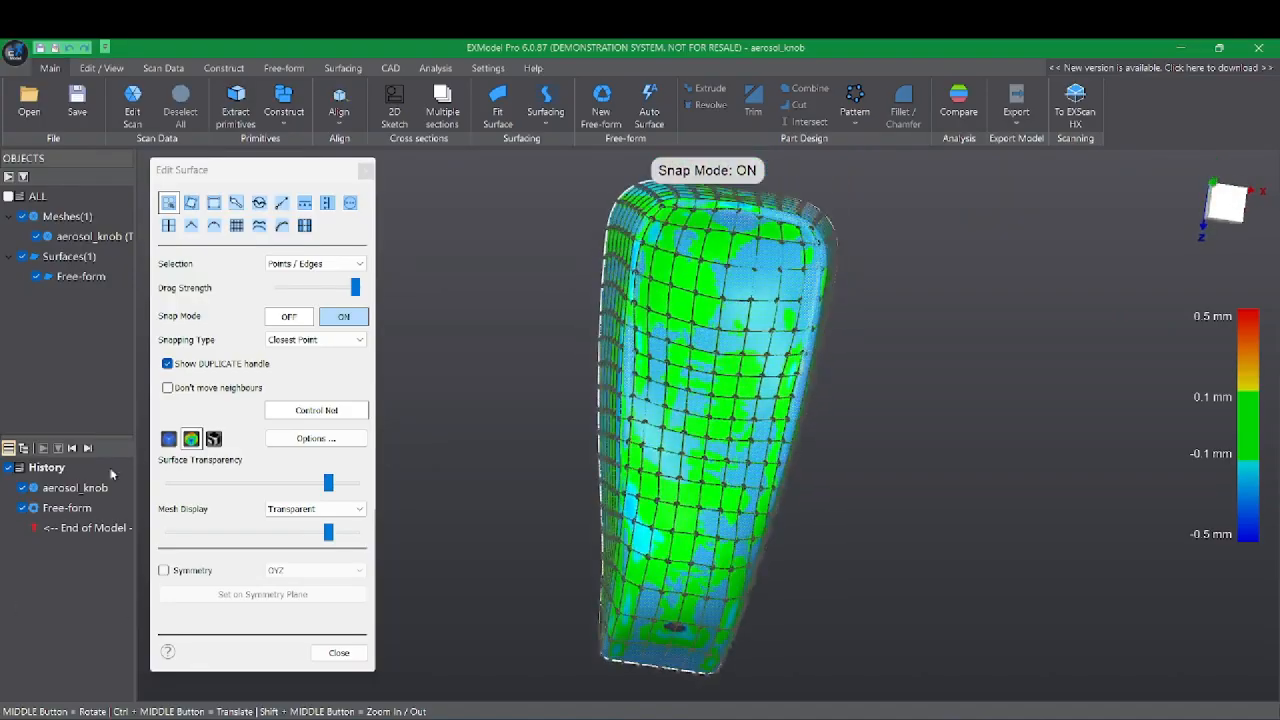
left_click(168, 438)
- Try to align the boundary edges at the end of the nose horizontally in the tilted view
middle_click_drag(889, 637, 727, 670)
middle_click_drag(797, 618, 646, 377)
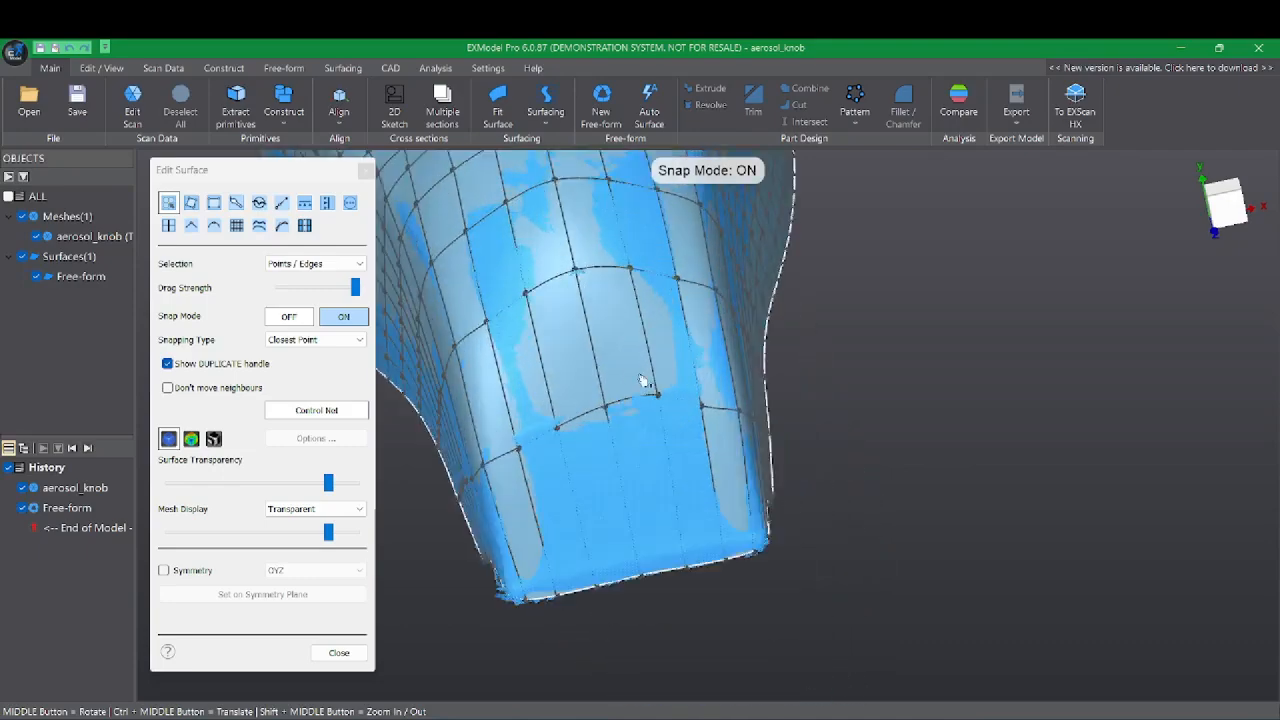
left_click(660, 569)
middle_click_drag(815, 566, 930, 485)
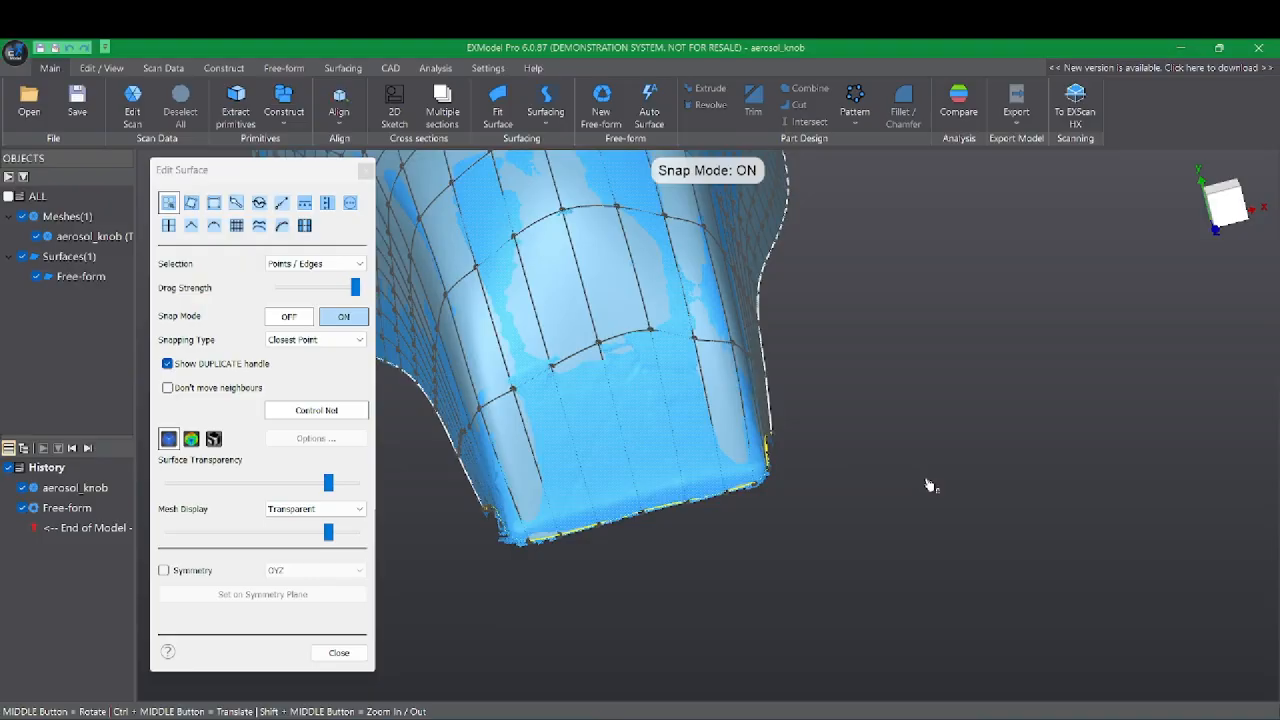
right_click(698, 473)
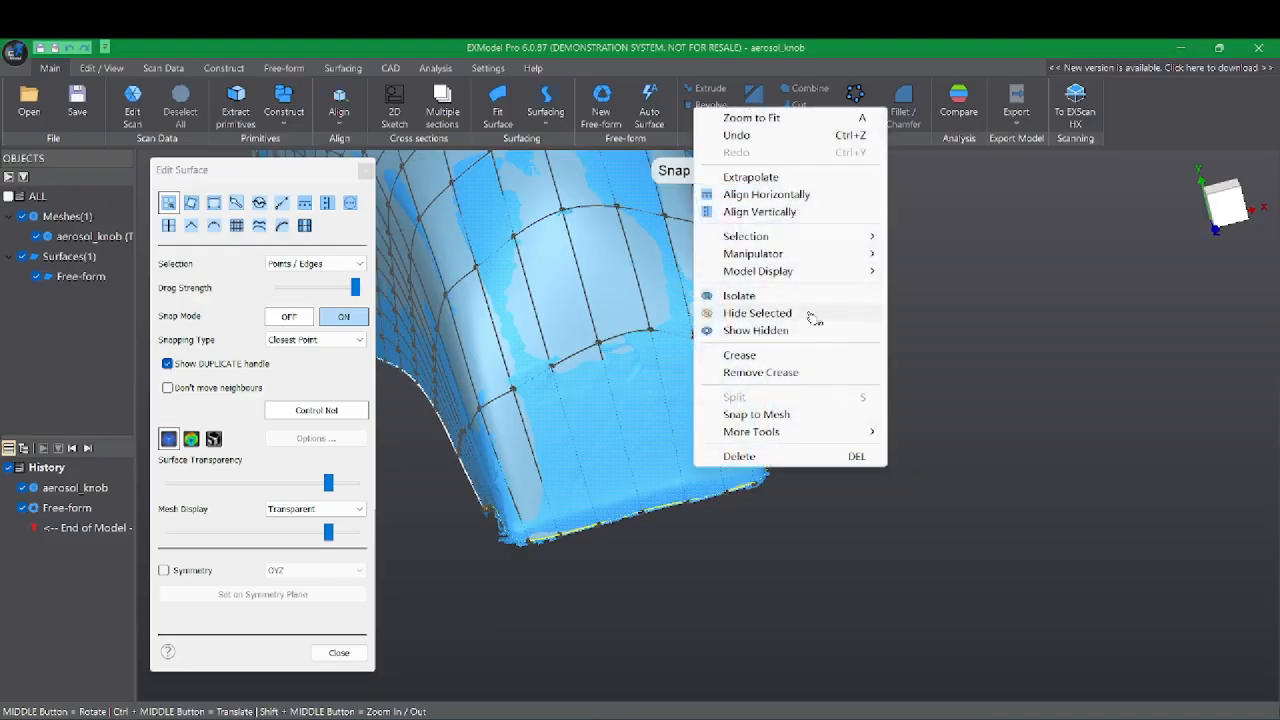
left_click(806, 195)
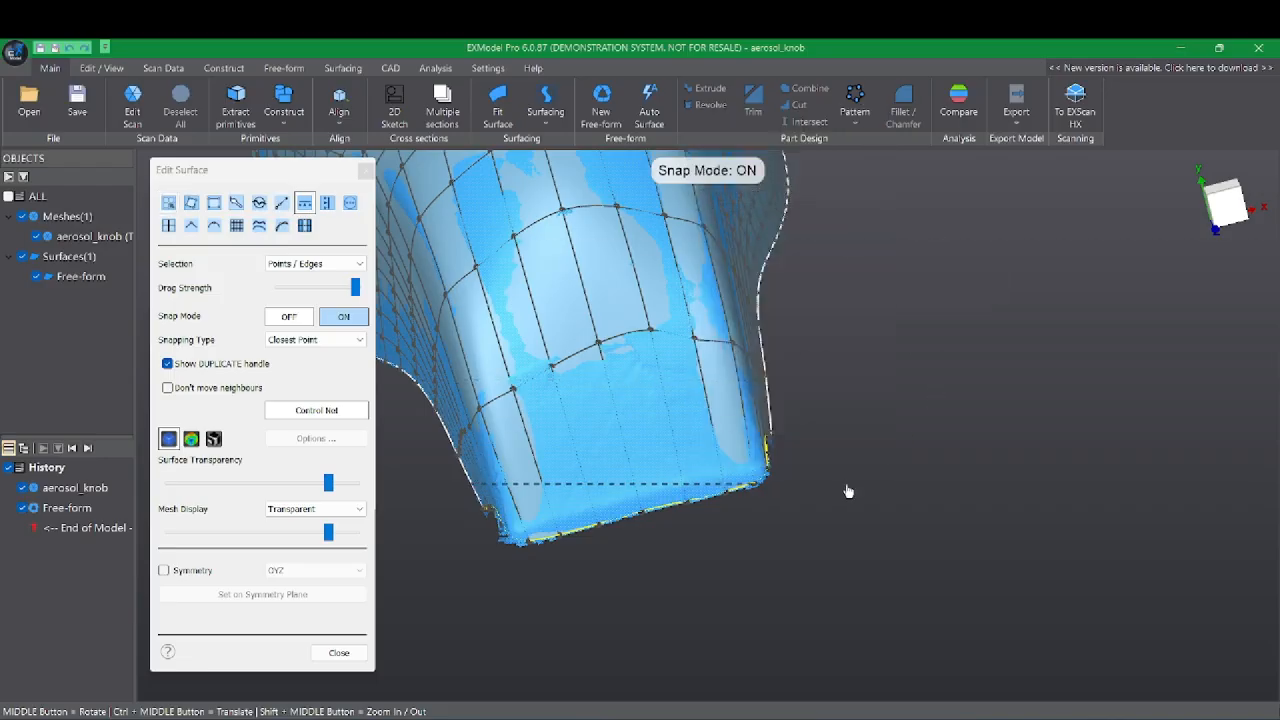
right_click(885, 458)
left_click(767, 543)
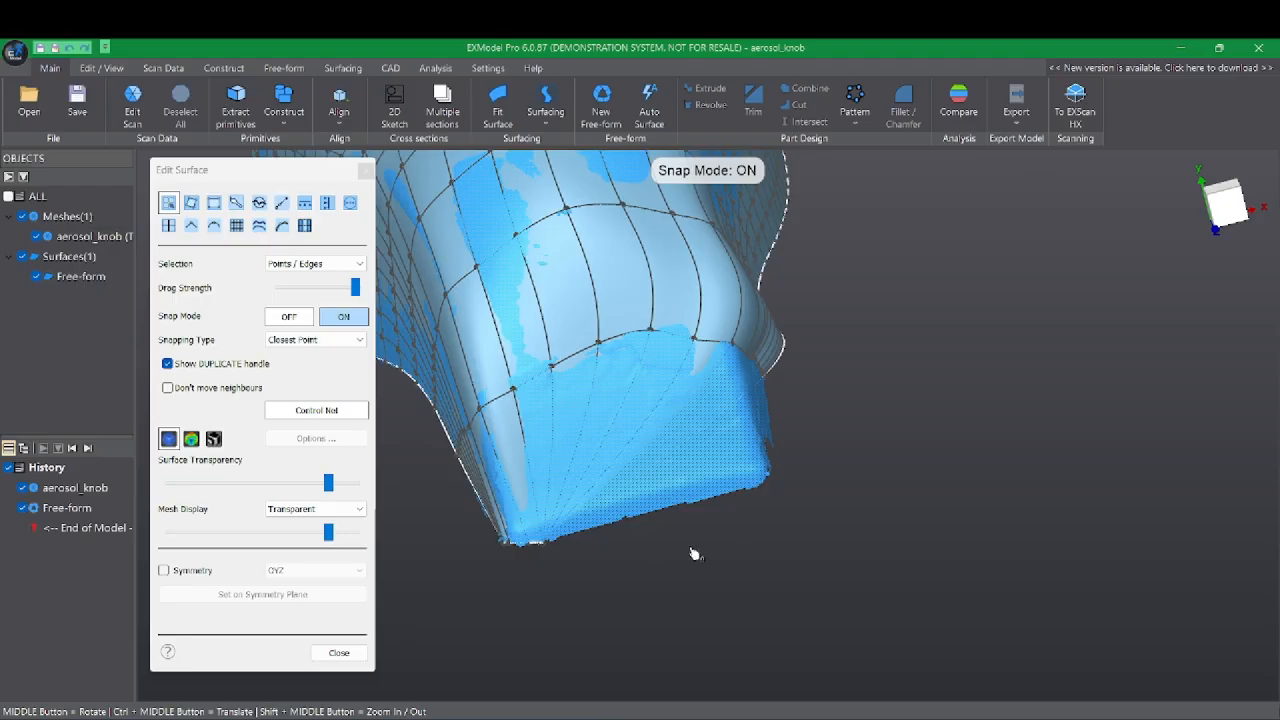
- Undo the distorted alignment and try again to align the nose's end boundary edges horizontally from a straighter view
middle_click_drag(706, 554, 605, 536)
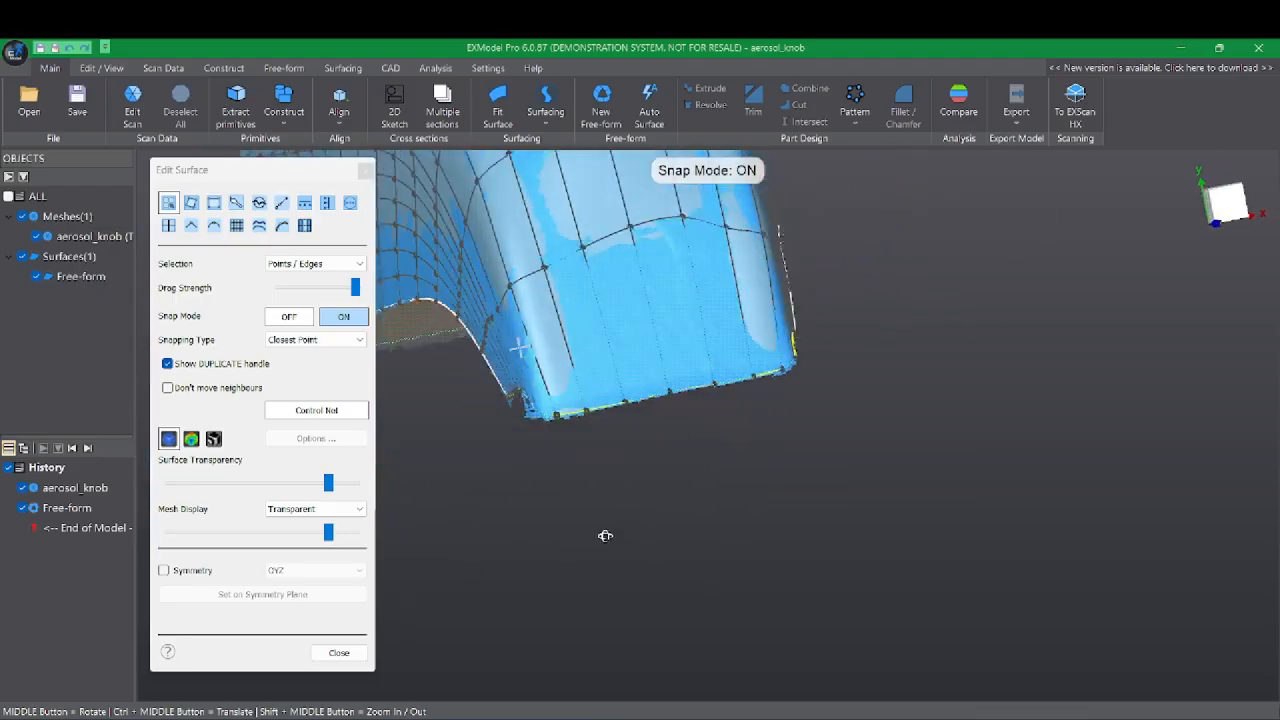
middle_click_drag(745, 519, 1056, 608)
left_click(790, 453)
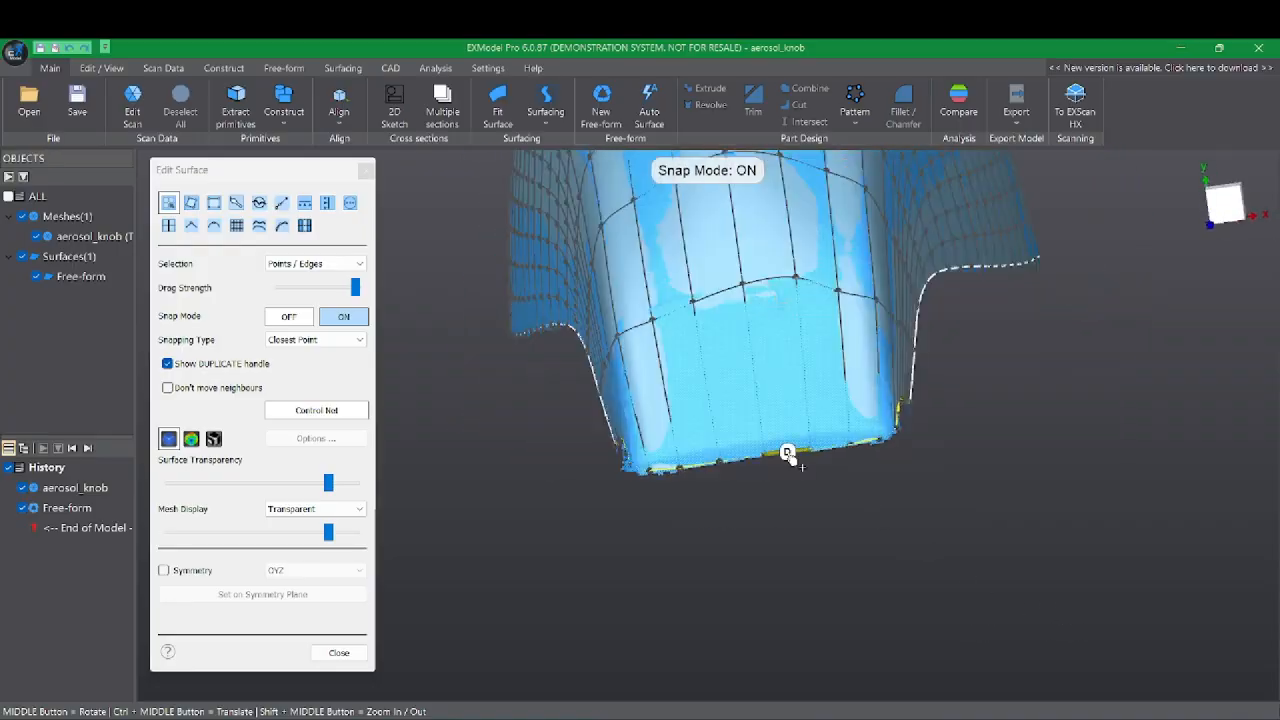
right_click(787, 452)
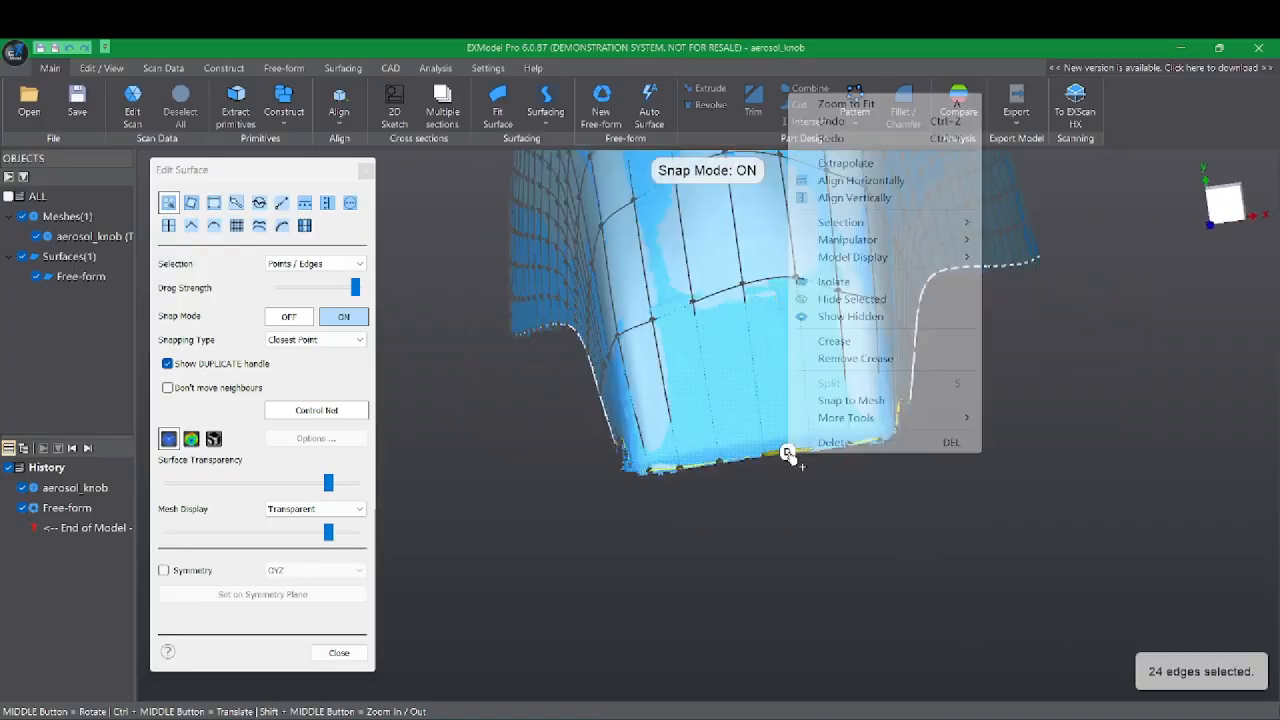
left_click(889, 180)
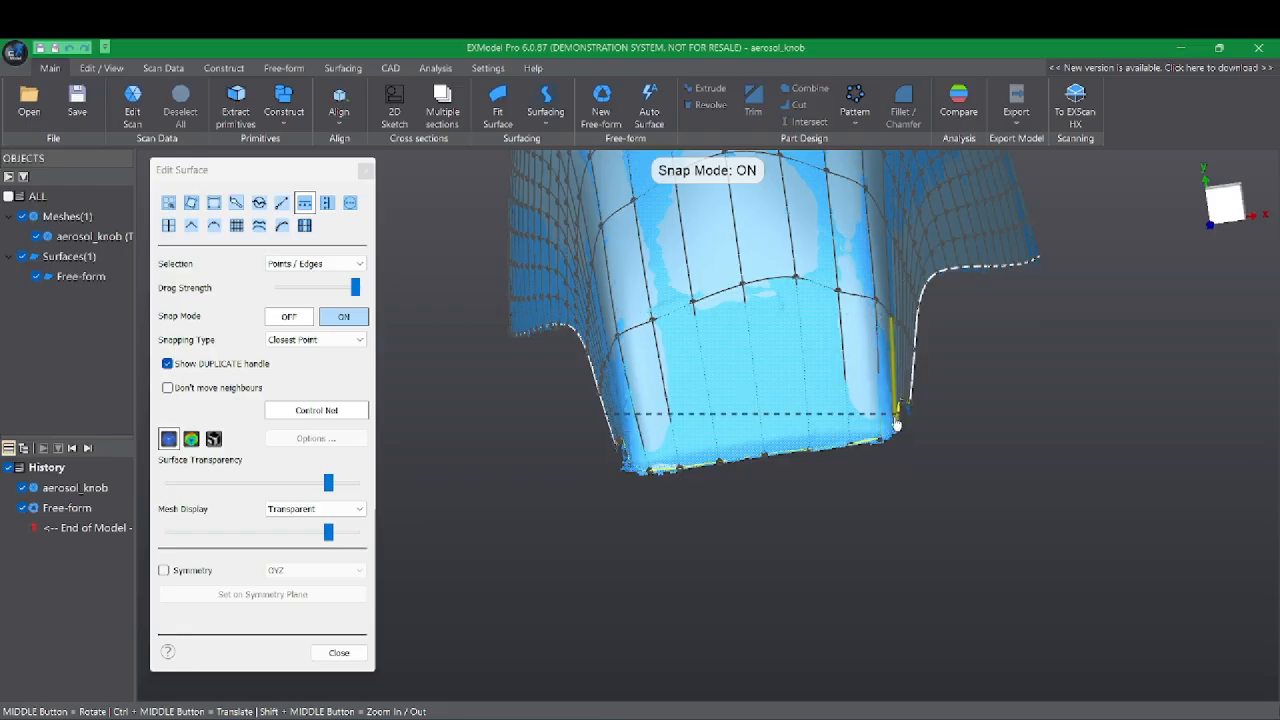
middle_click_drag(899, 486, 842, 524)
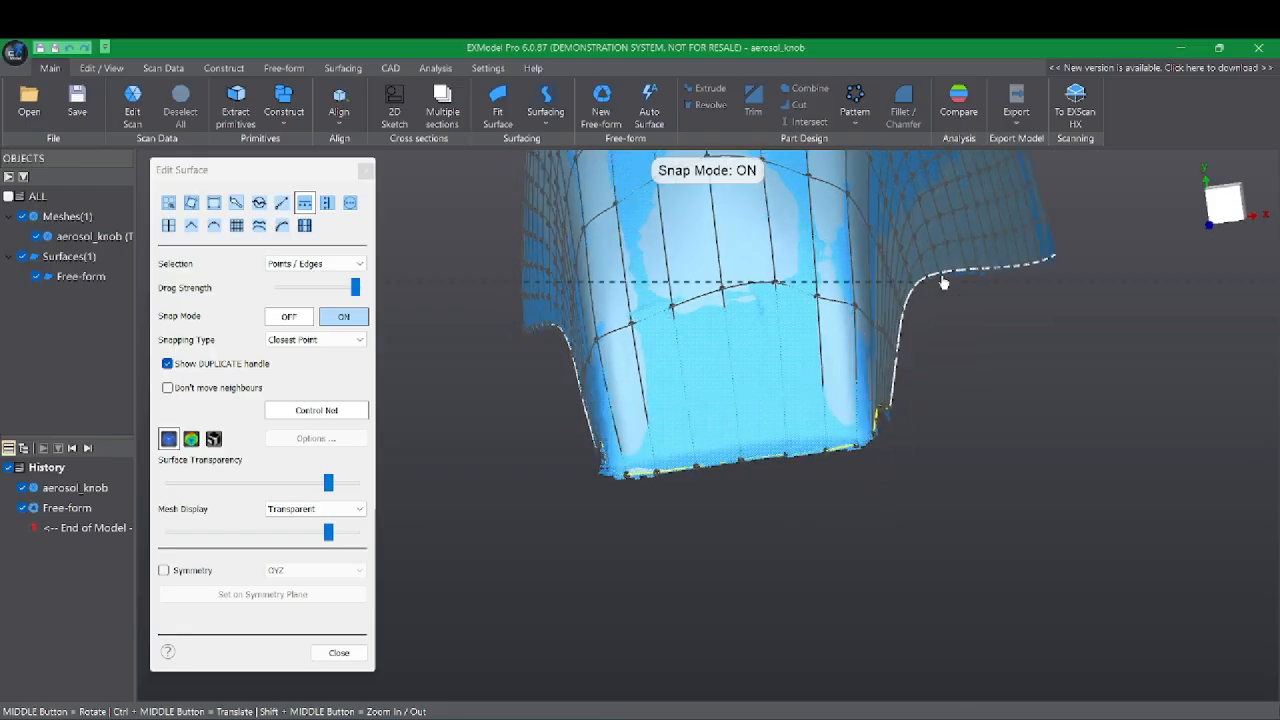
middle_click_drag(943, 283, 1006, 451)
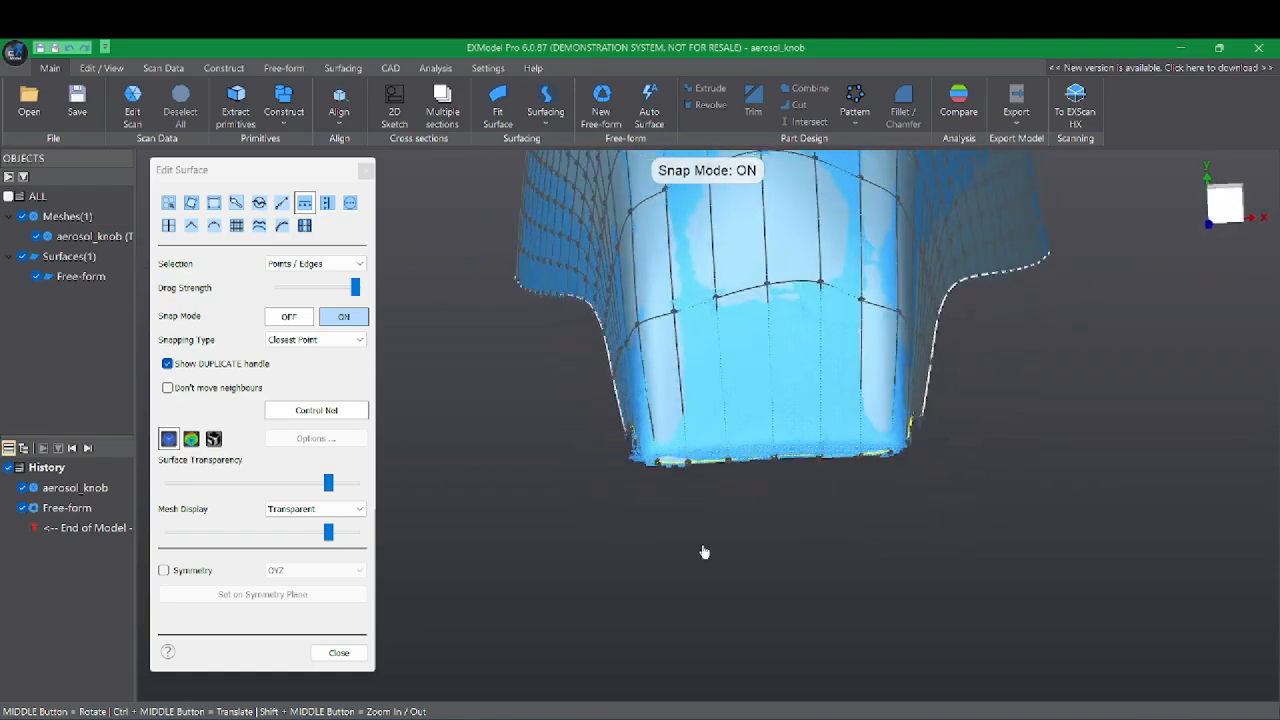
middle_click_drag(704, 552, 662, 520)
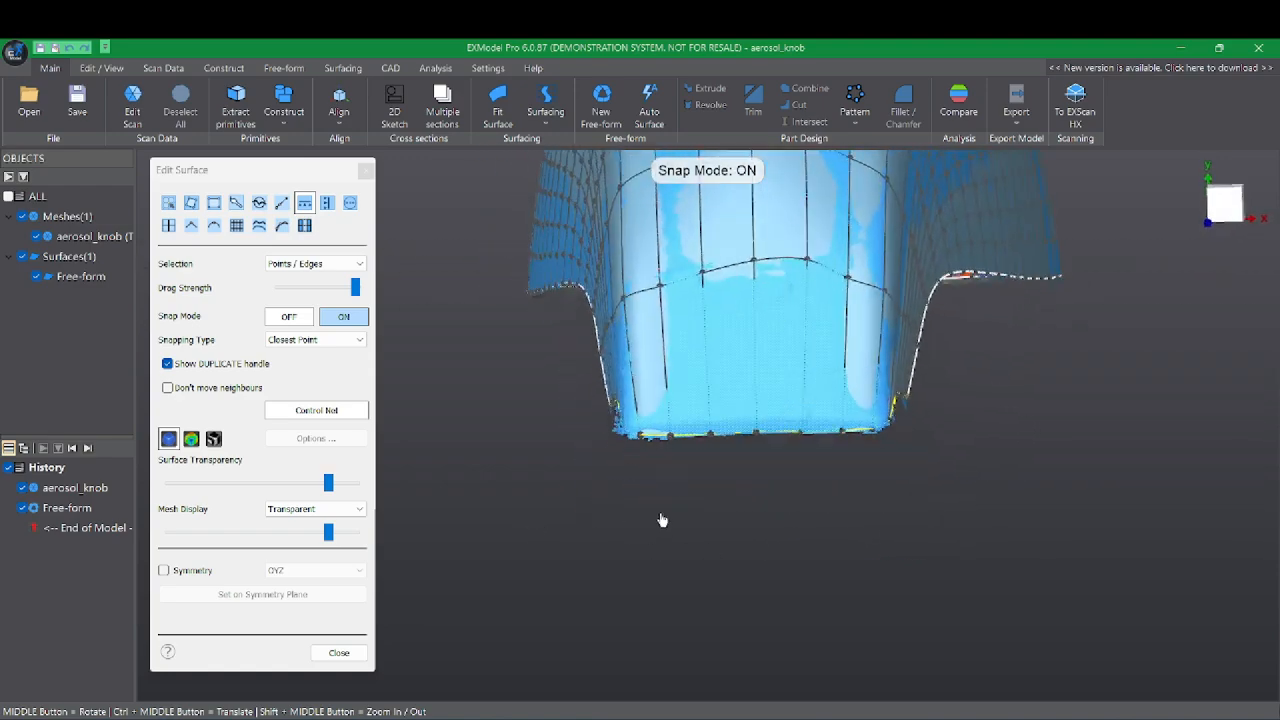
left_click(890, 443)
- Align the boundary edges at the end of the nose horizontally along the mesh border, working from the Top view
middle_click_drag(948, 457, 838, 362)
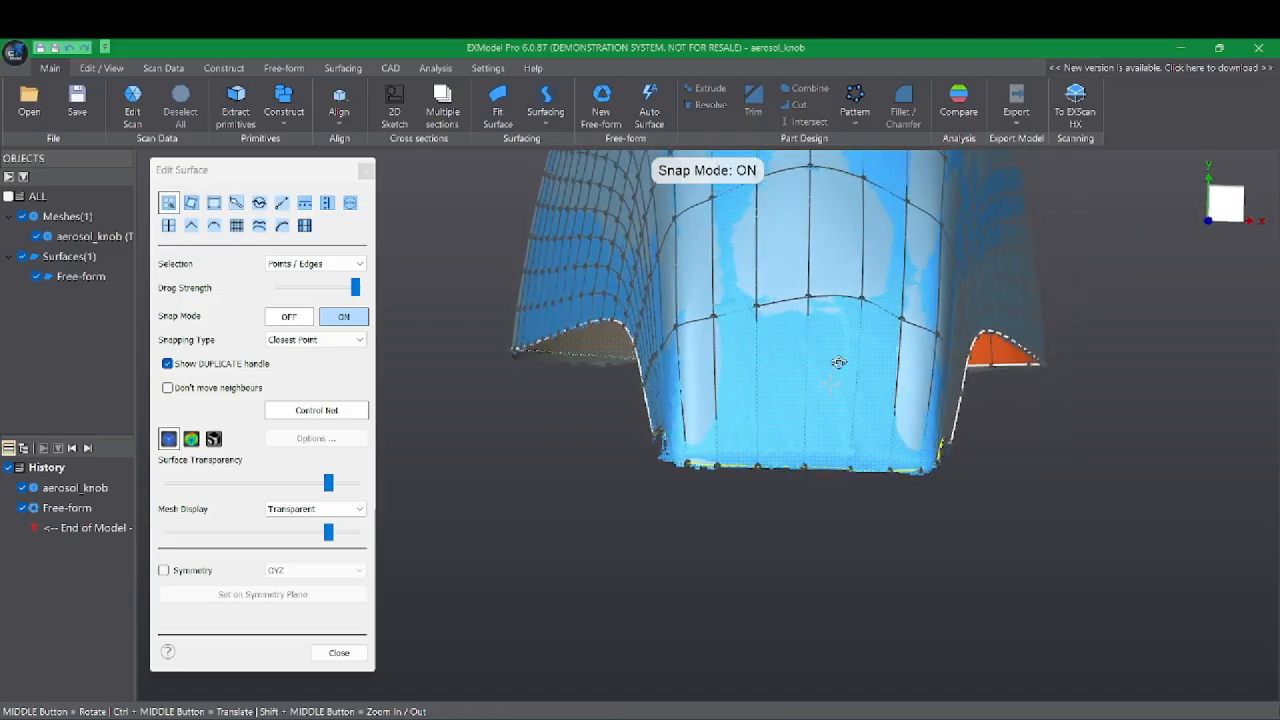
mouse_move(1207, 236)
left_click(1171, 306)
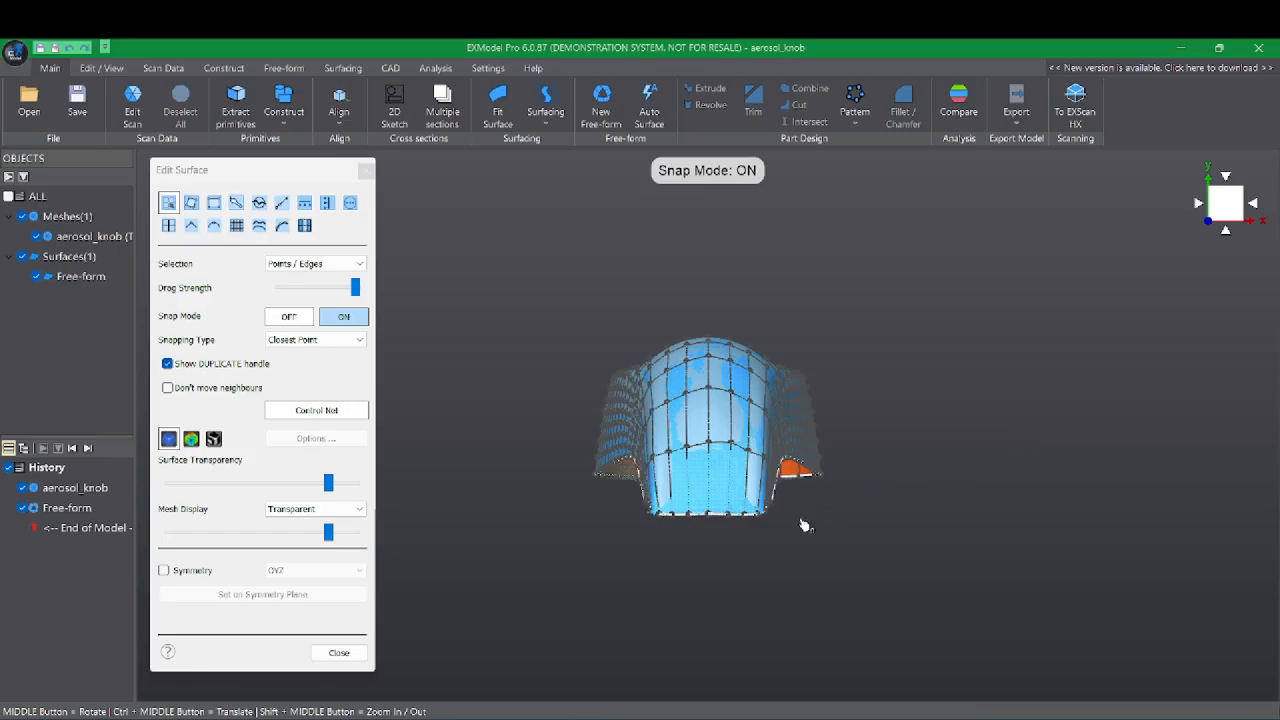
scroll(738, 524, "up", 5)
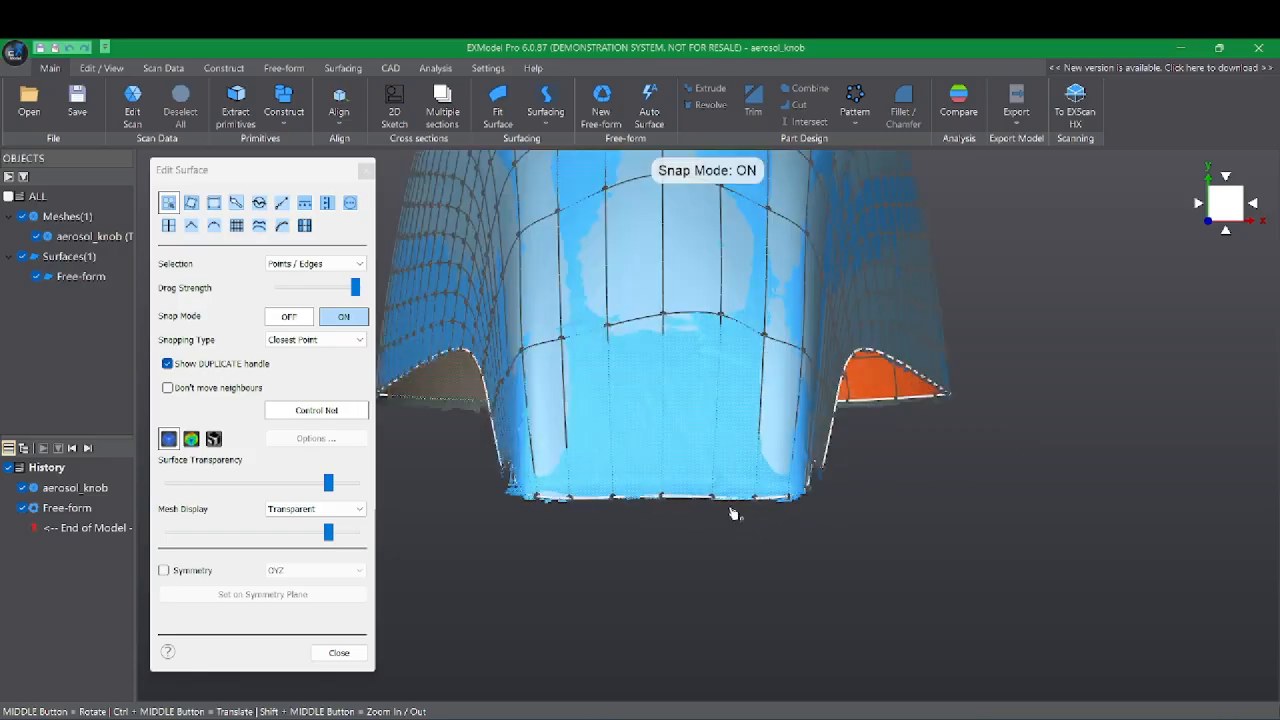
right_click(671, 500)
left_click(642, 504)
double_click(640, 499)
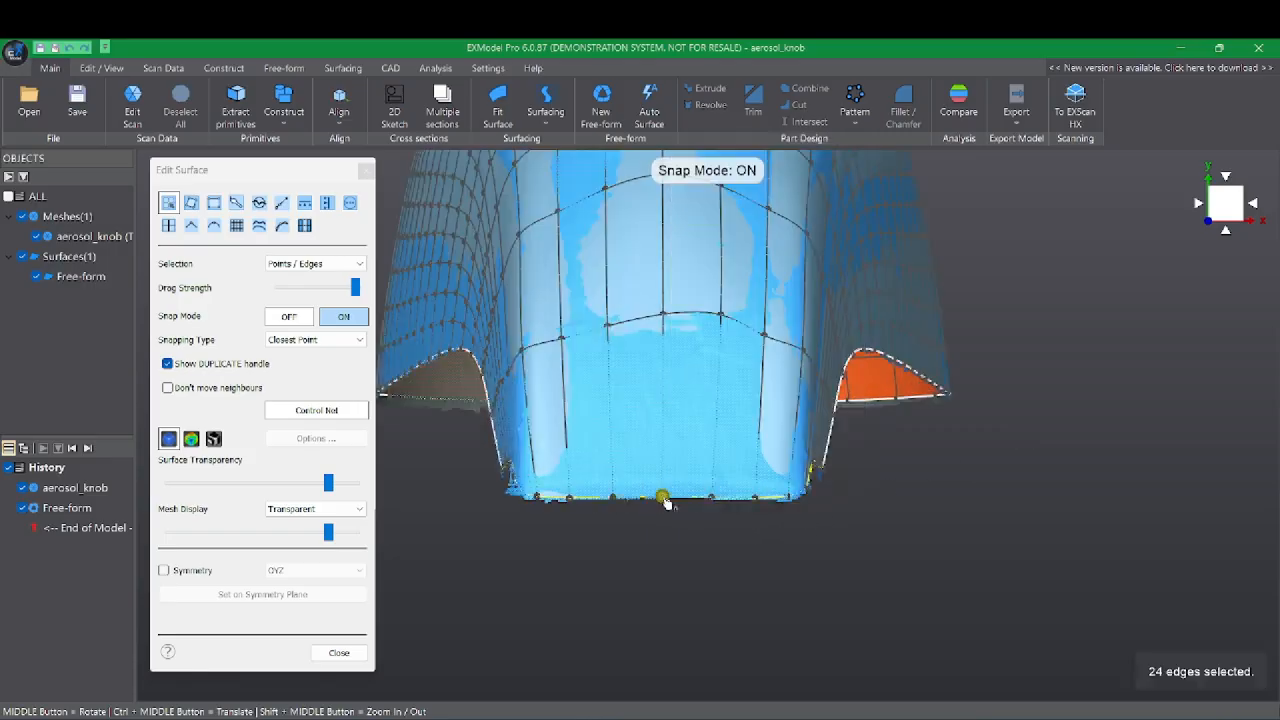
right_click(667, 503)
left_click(800, 224)
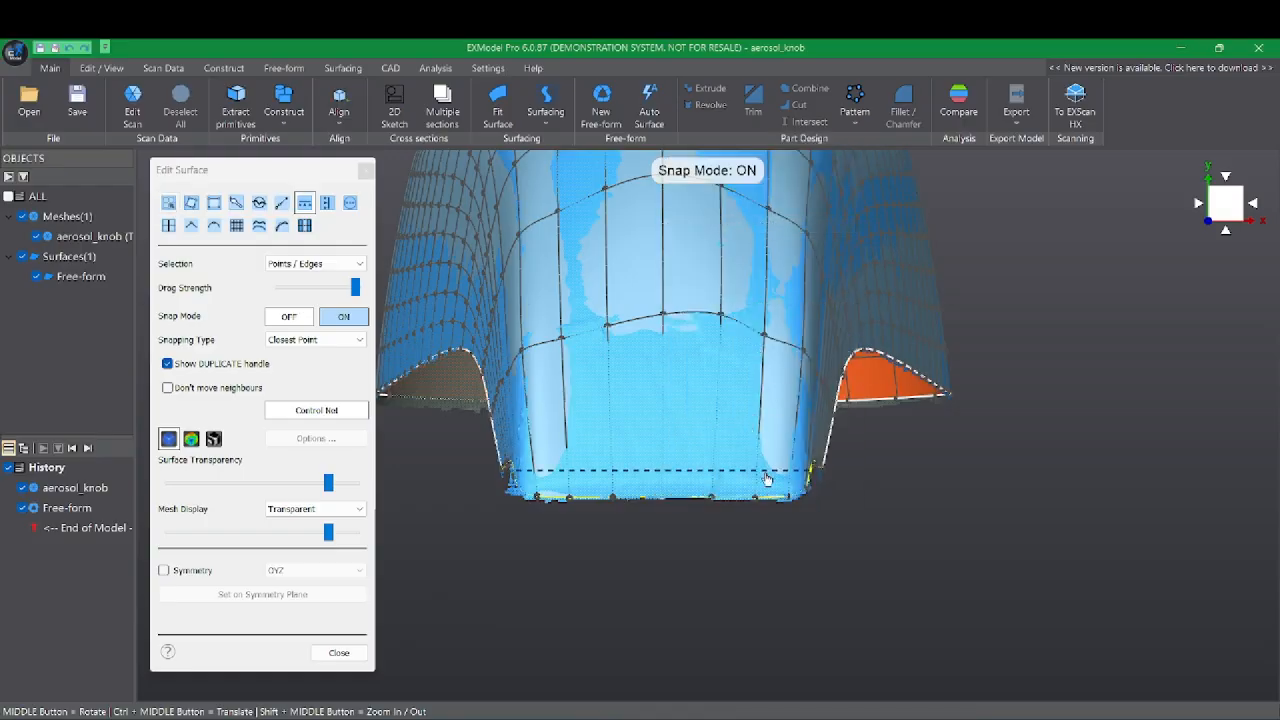
left_click(776, 504)
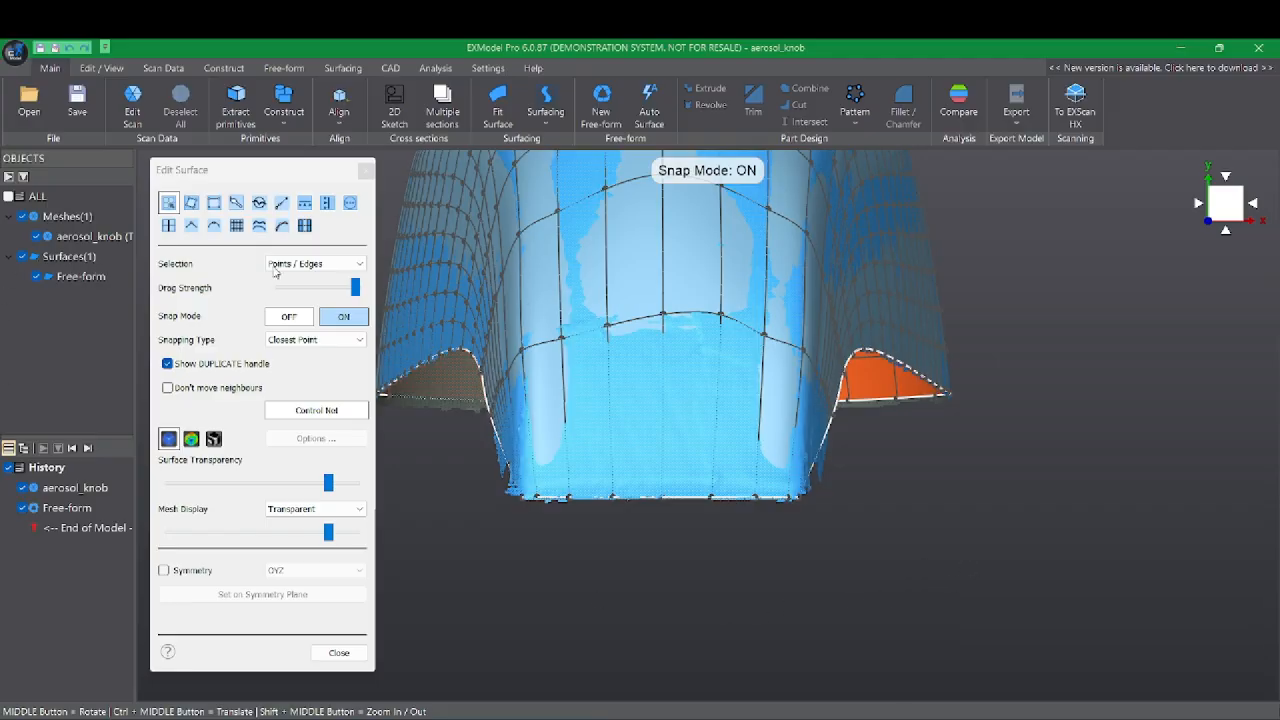
- Close the surface editor and hide and show the surface to compare its side boundary with the scan mesh
left_click(366, 170)
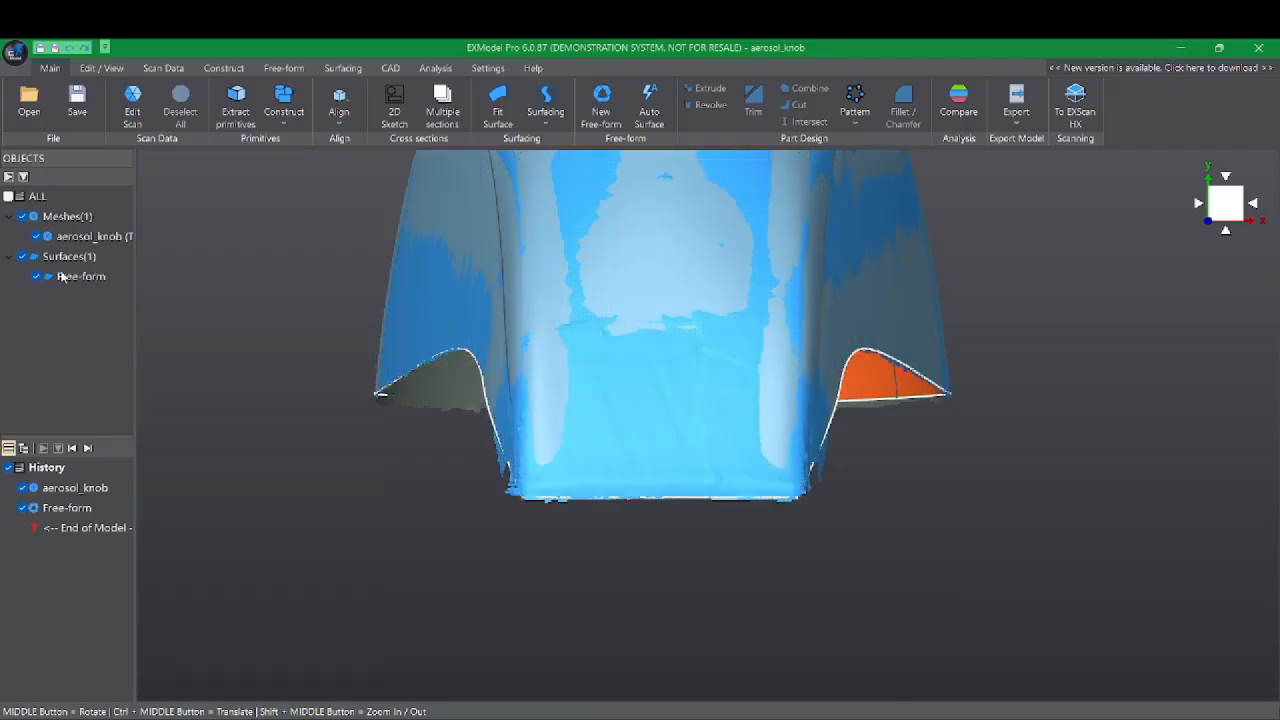
middle_click_drag(999, 559, 672, 570)
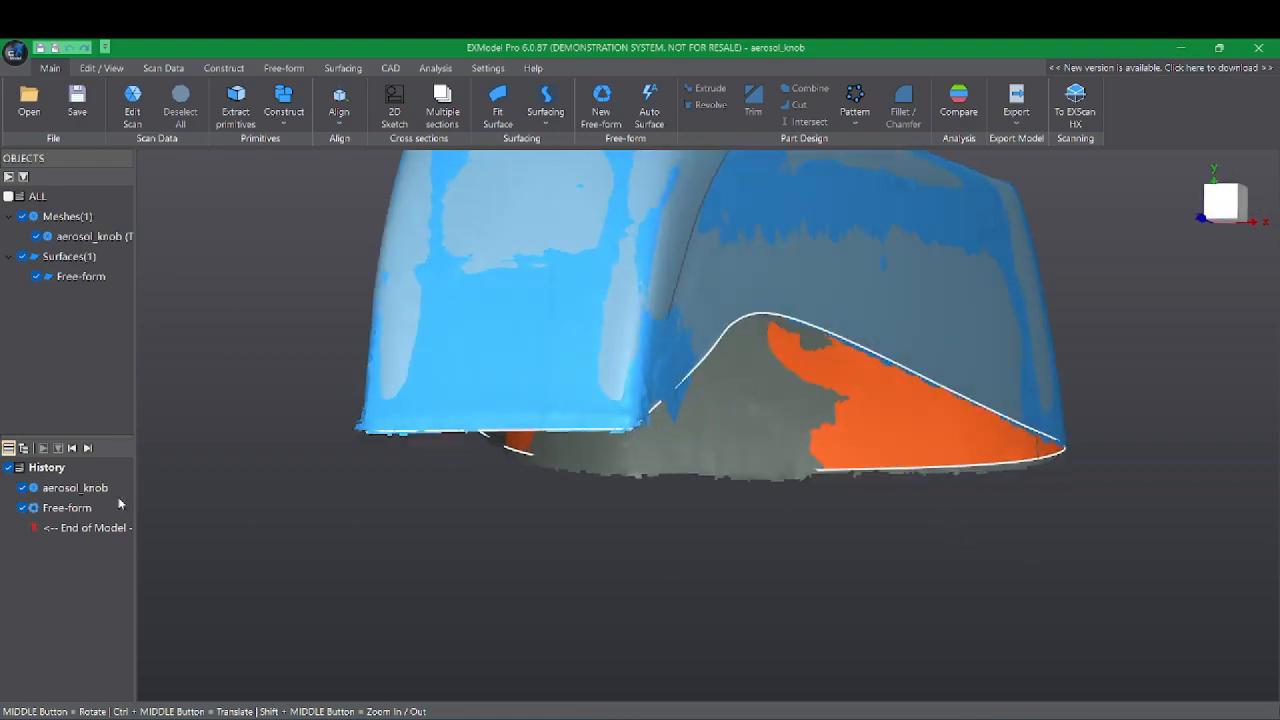
left_click(54, 262)
left_click(20, 258)
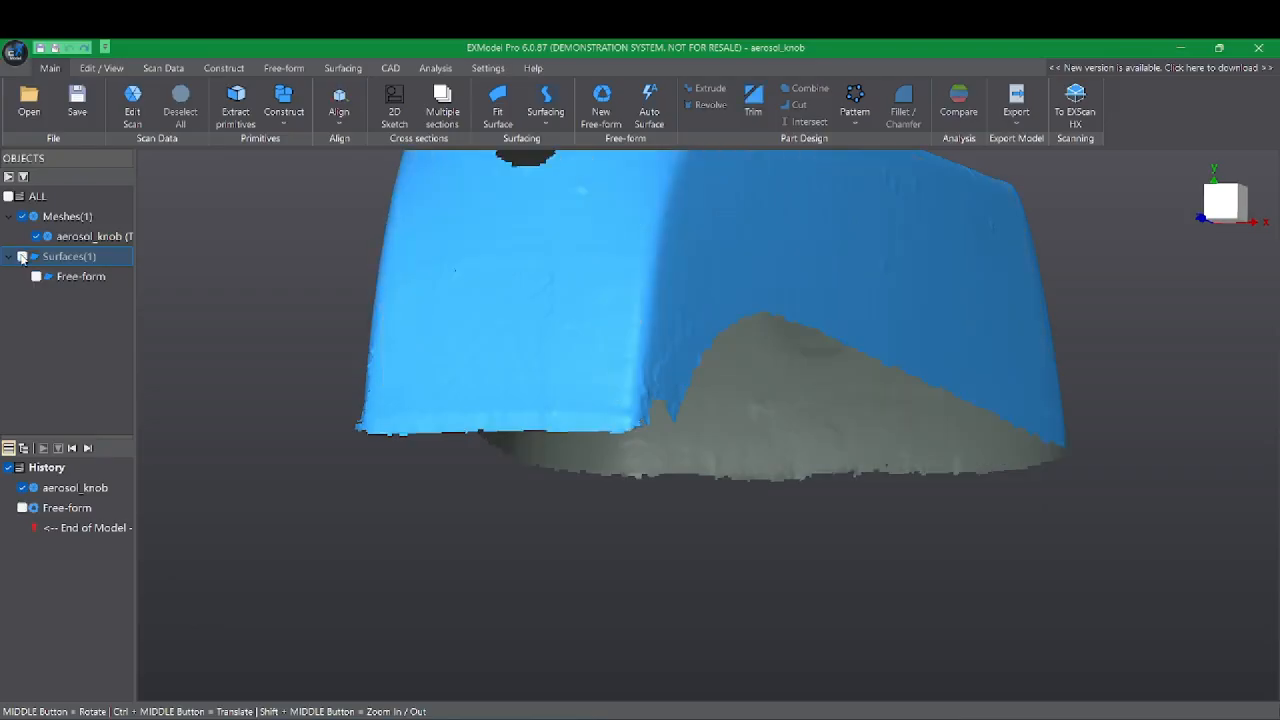
left_click(20, 258)
middle_click_drag(537, 286, 571, 301)
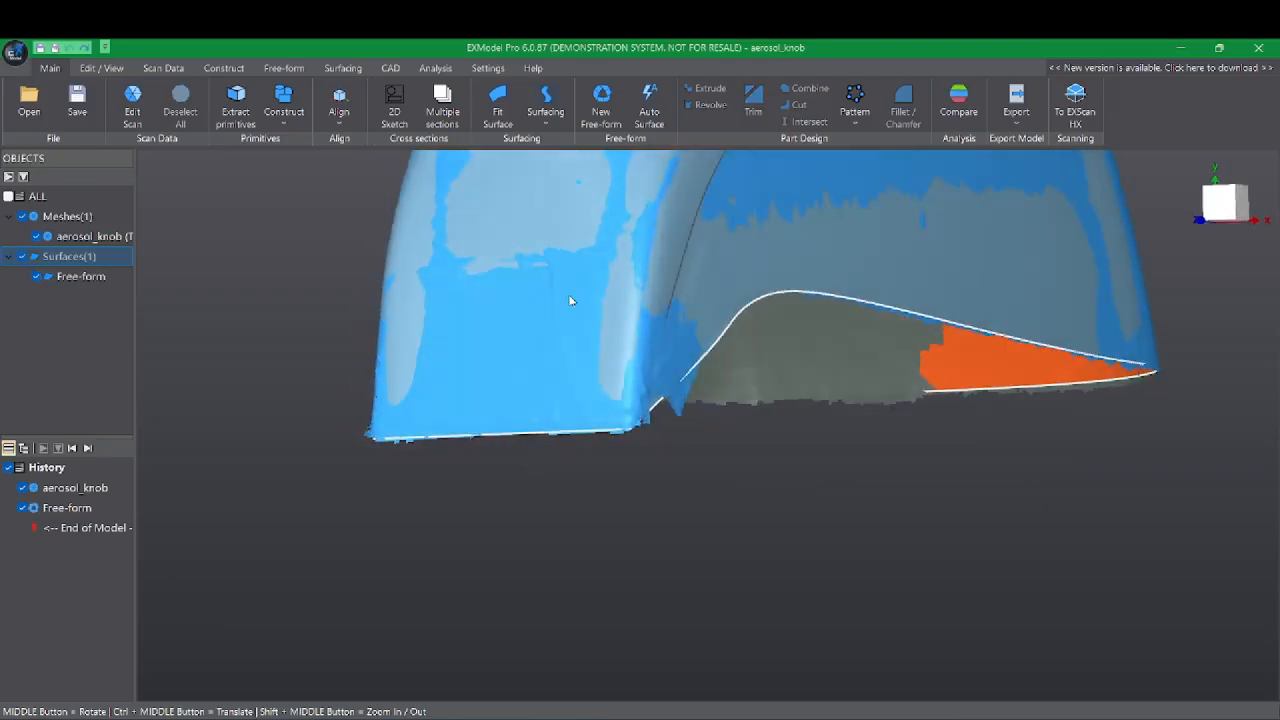
- Reopen the Free-form surface for editing and turn snap mode off, keeping the World manipulator
double_click(72, 279)
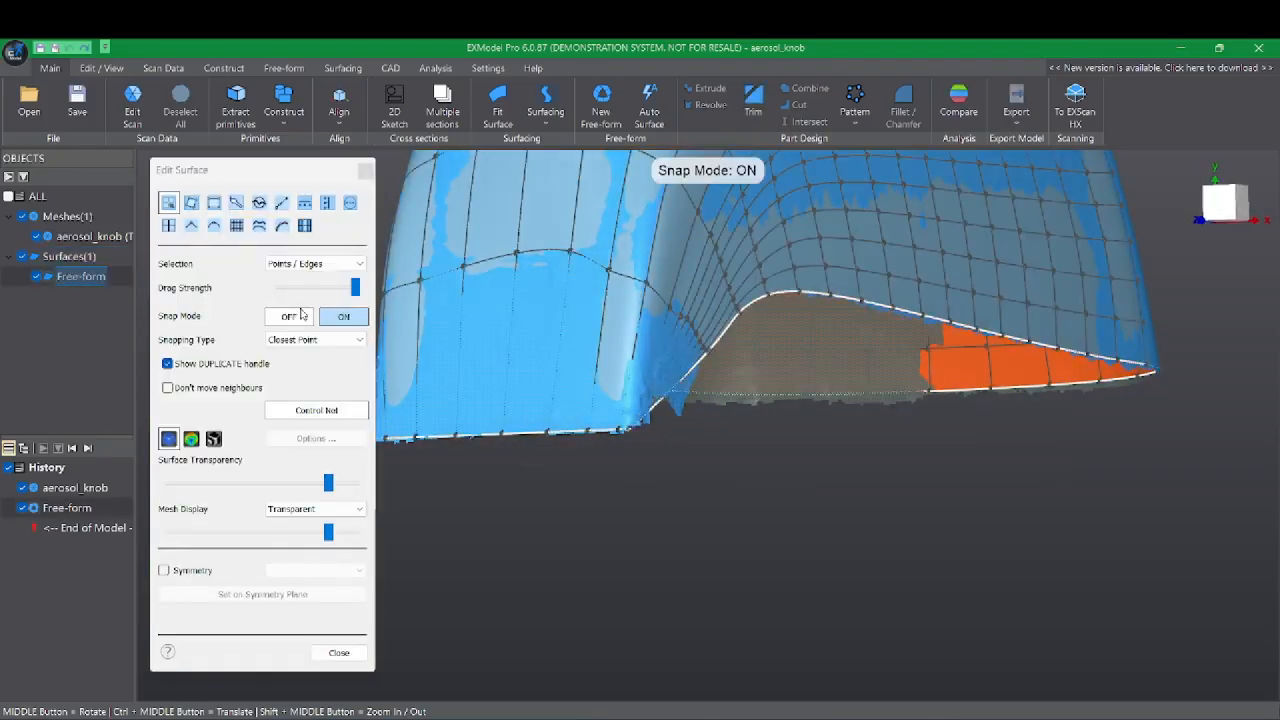
middle_click_drag(806, 280, 834, 295)
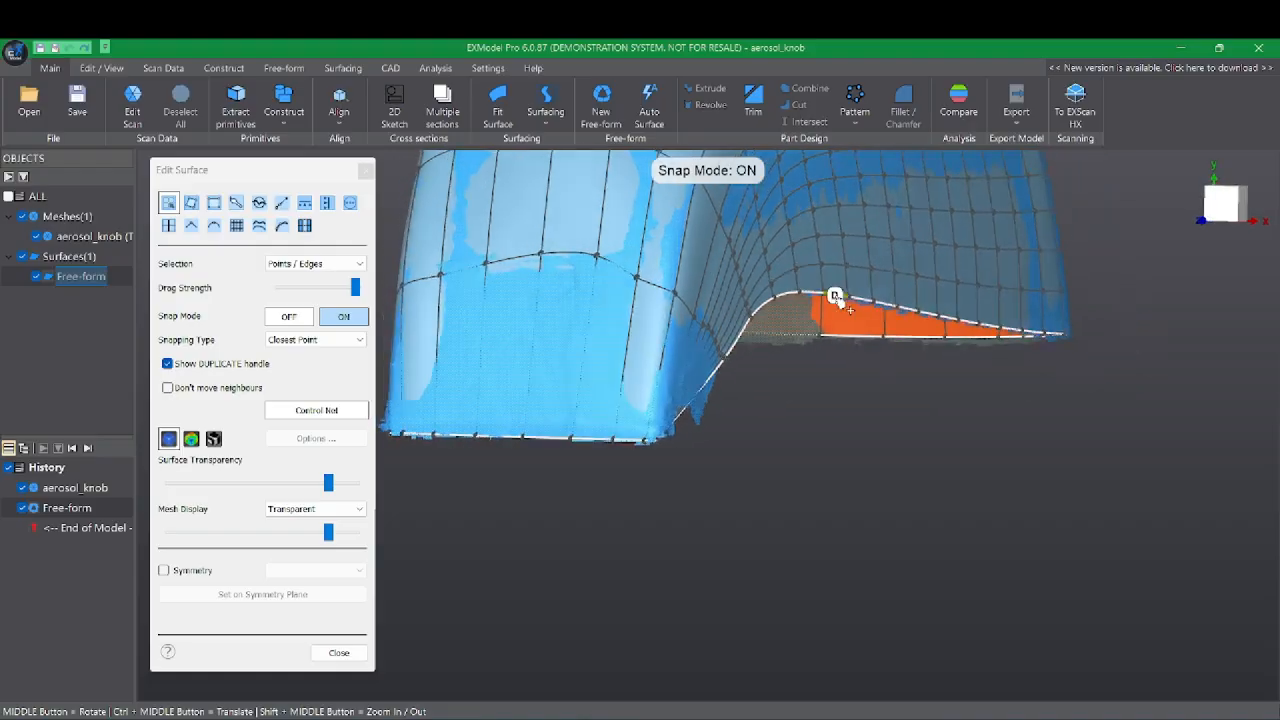
middle_click_drag(705, 378, 829, 345)
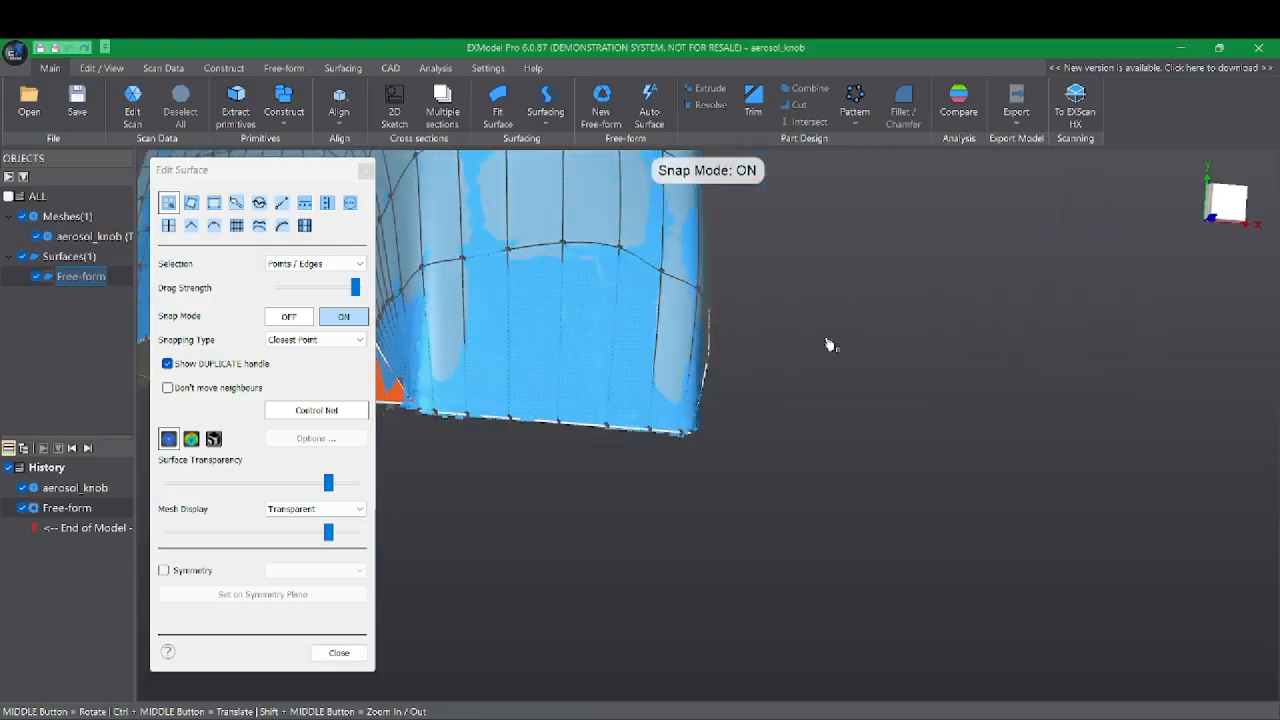
middle_click_drag(566, 346, 480, 365)
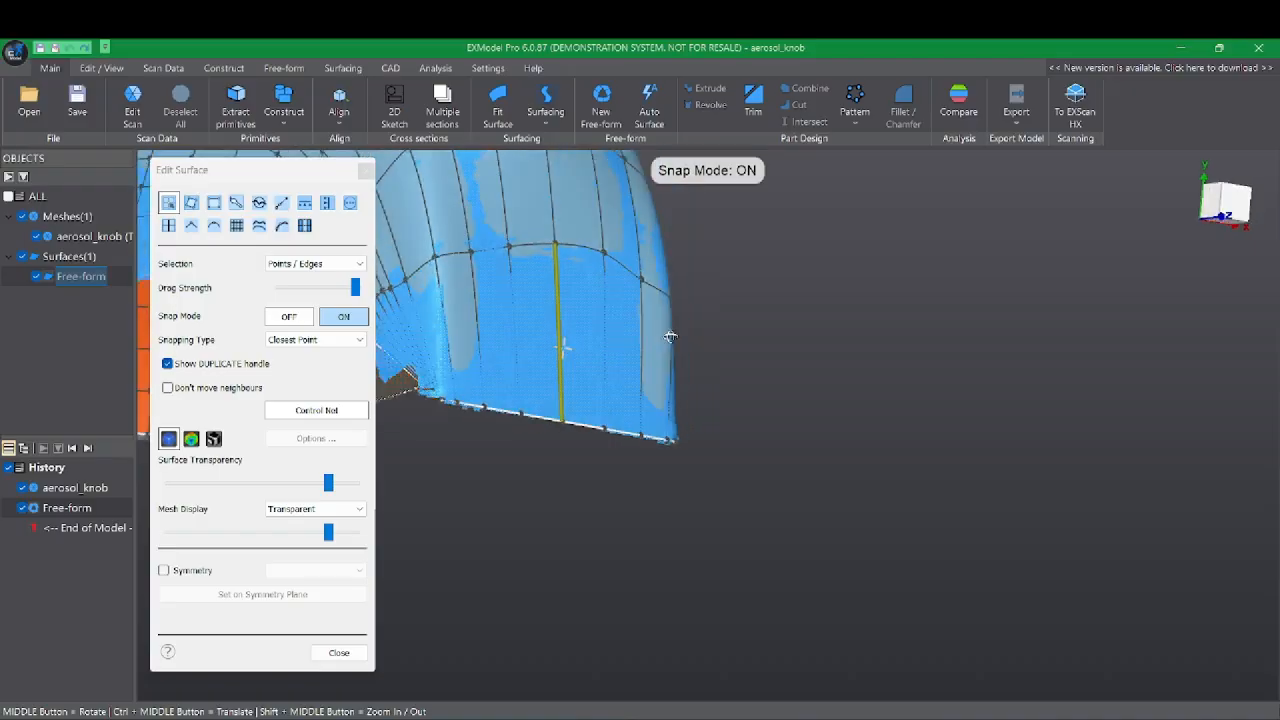
left_click(311, 318)
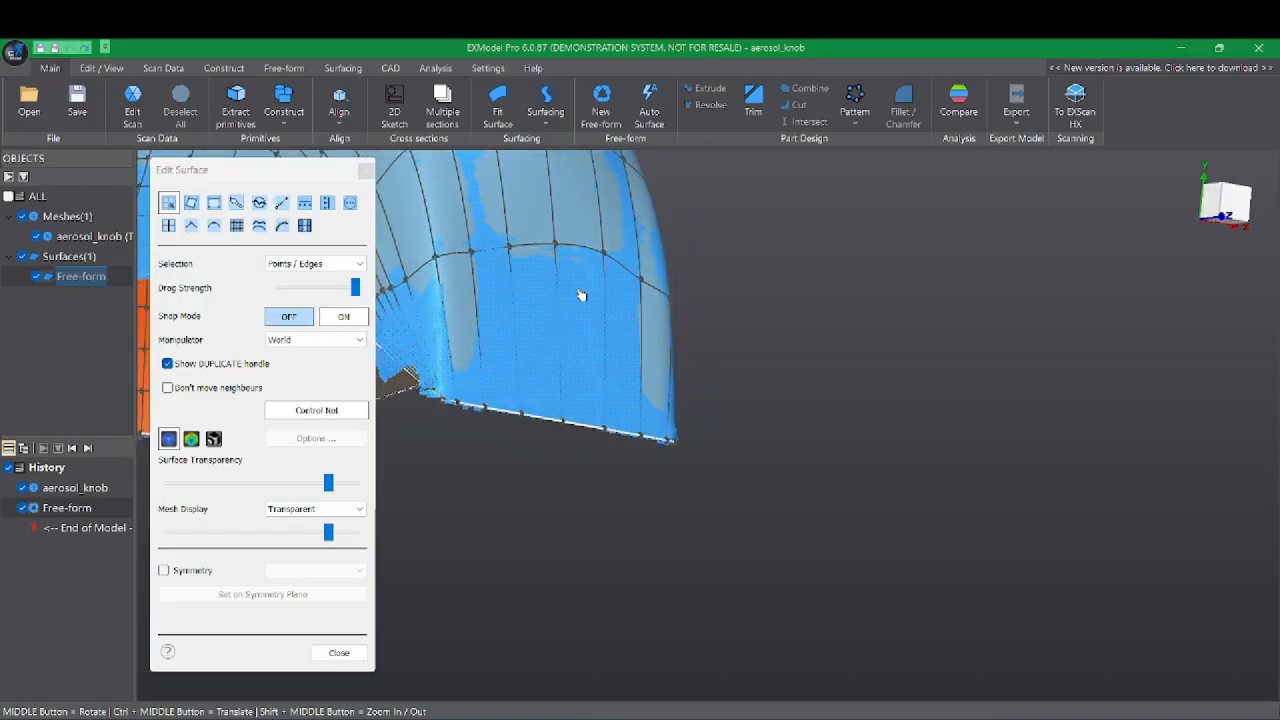
middle_click_drag(586, 294, 672, 475)
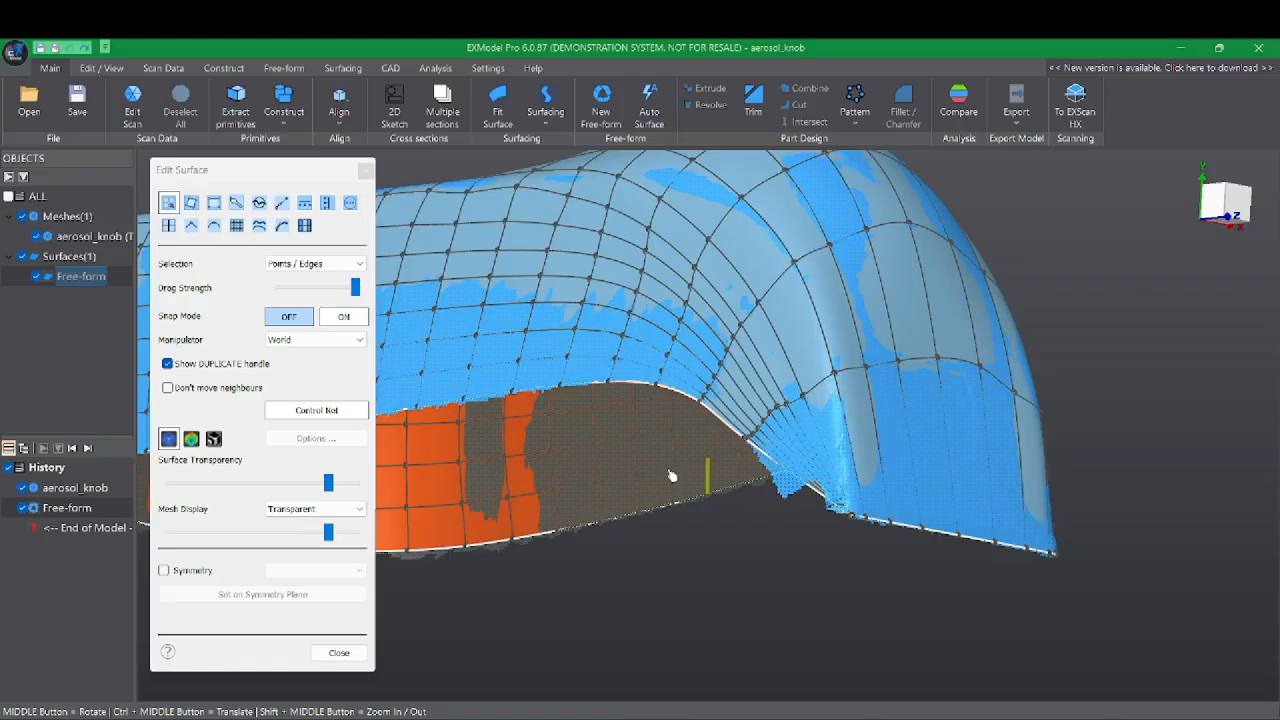
left_click(306, 340)
left_click(306, 347)
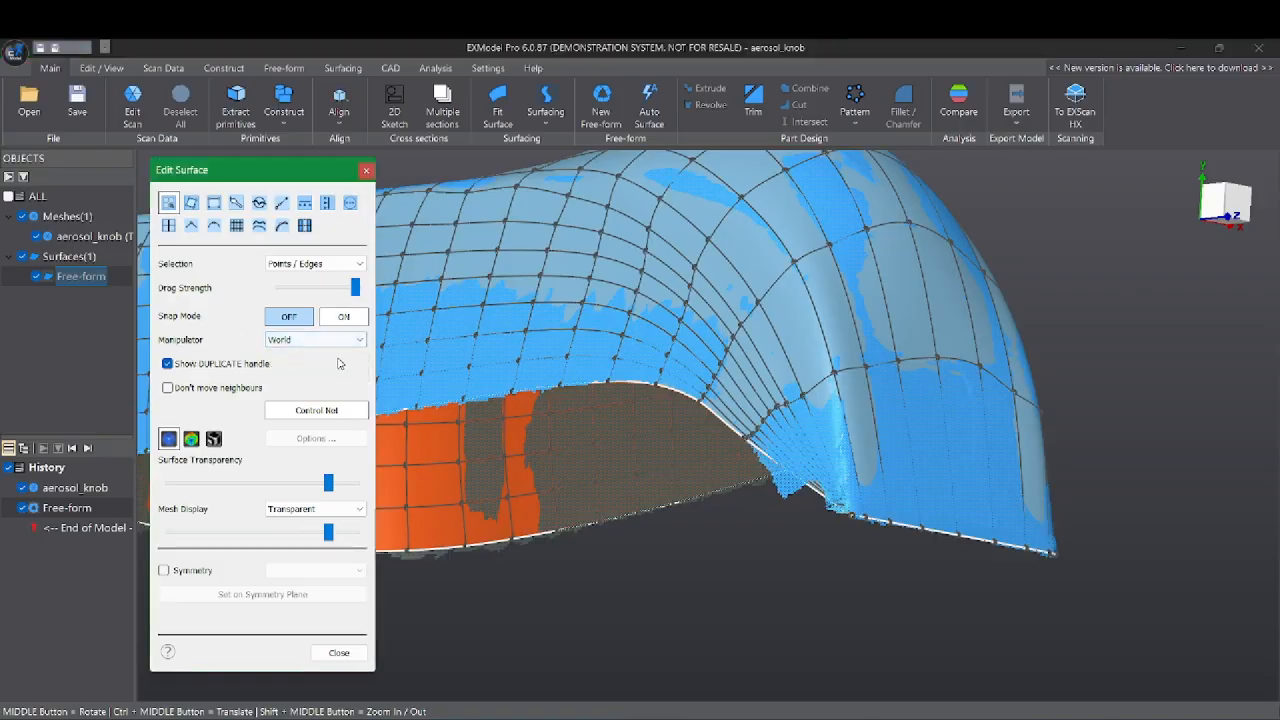
- Examine the boundary edge at the nose corner and along the side of the surface against the scan mesh
middle_click_drag(550, 418, 762, 528)
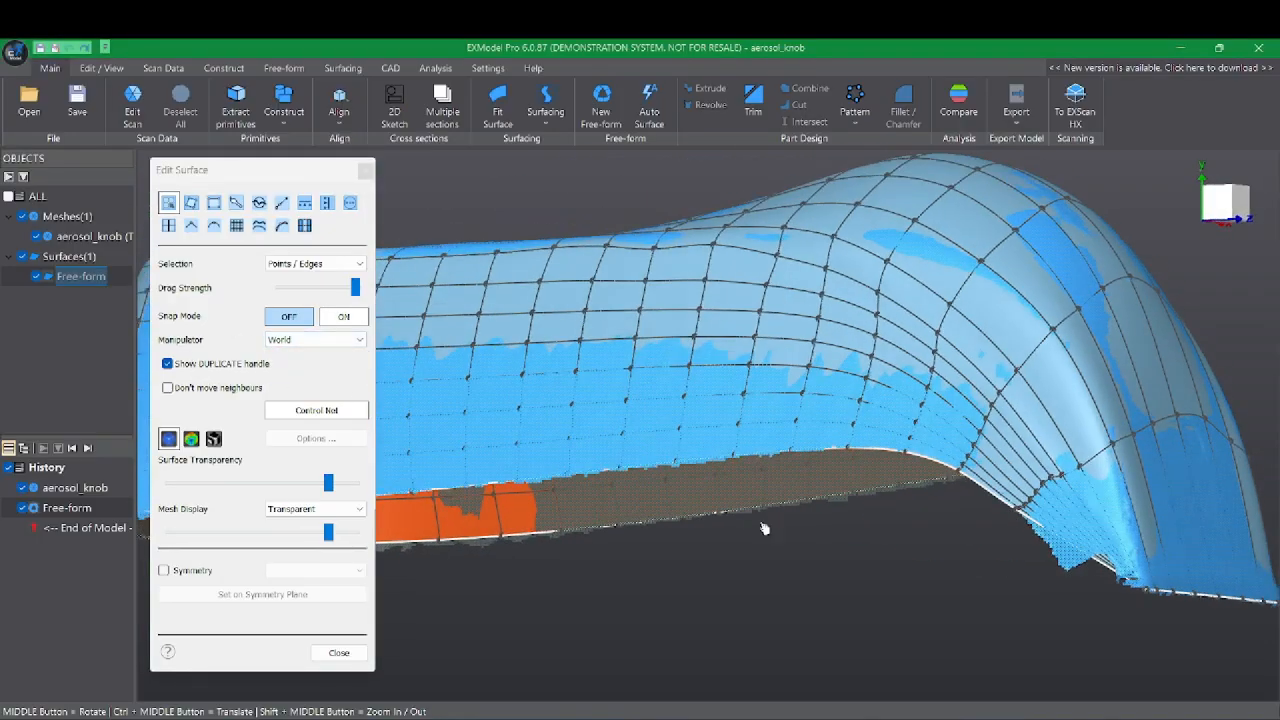
left_click(1096, 566)
left_click_drag(1090, 564, 1085, 568)
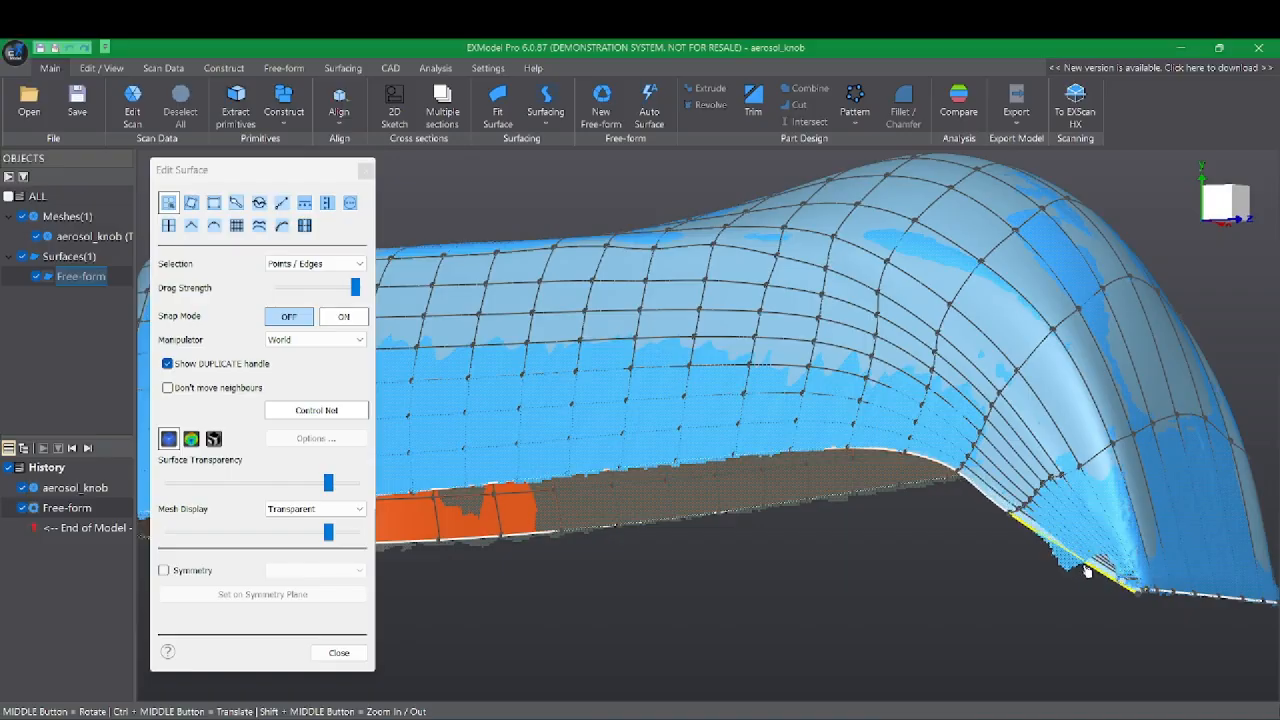
middle_click_drag(836, 457, 857, 611)
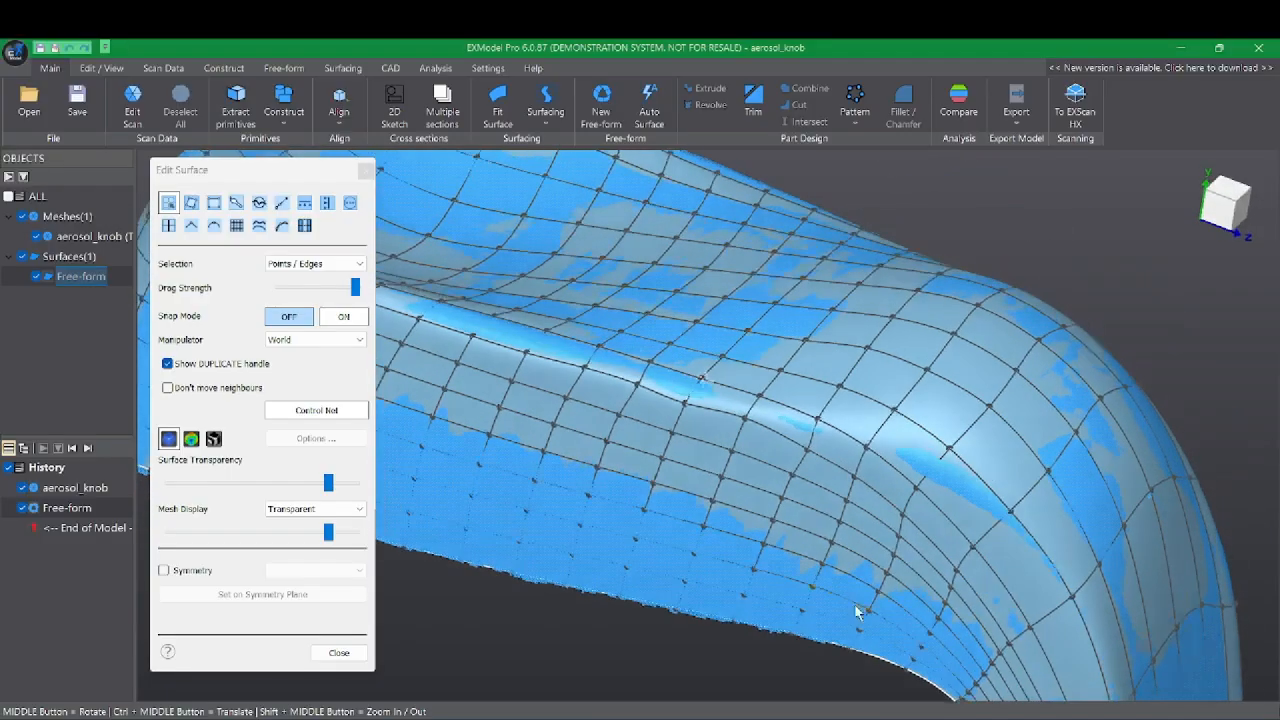
middle_click_drag(774, 420, 1254, 371)
scroll(1023, 473, "up", 4)
scroll(1023, 473, "down", 5)
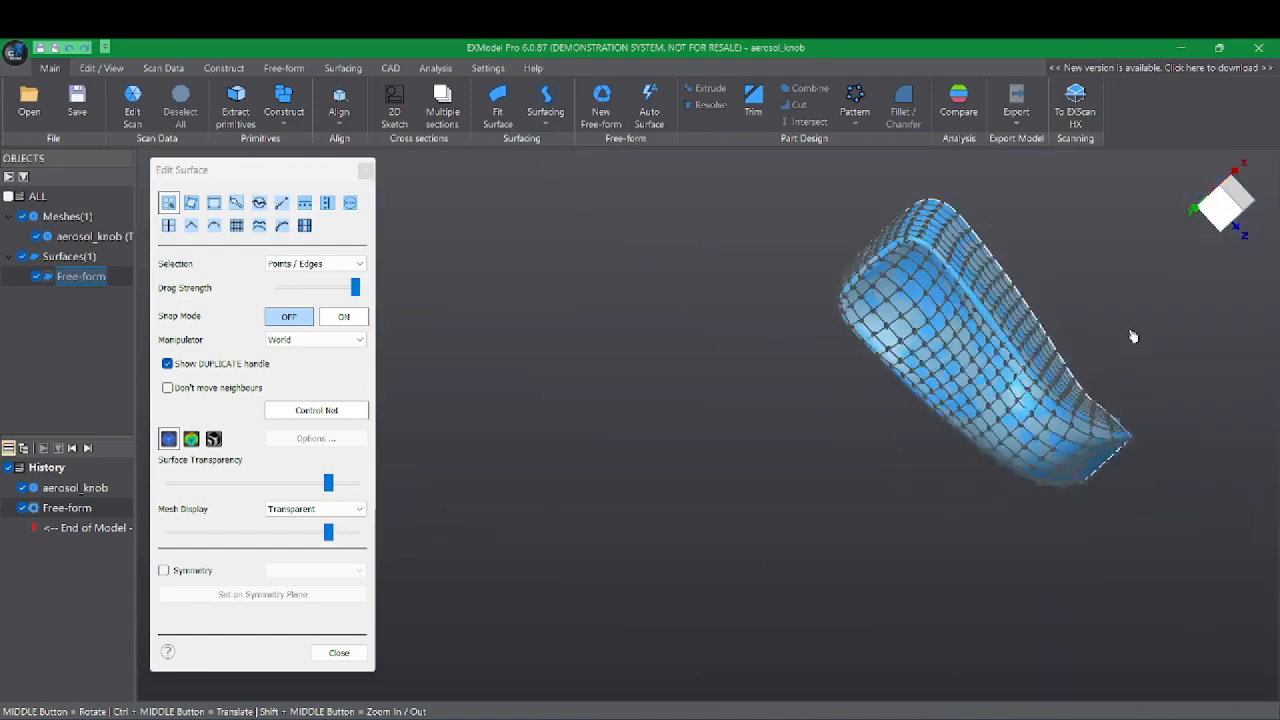
- Compare the surface with the mesh in the Left, Front and Bottom views, finishing in the Right view
mouse_move(1210, 222)
left_click(1171, 335)
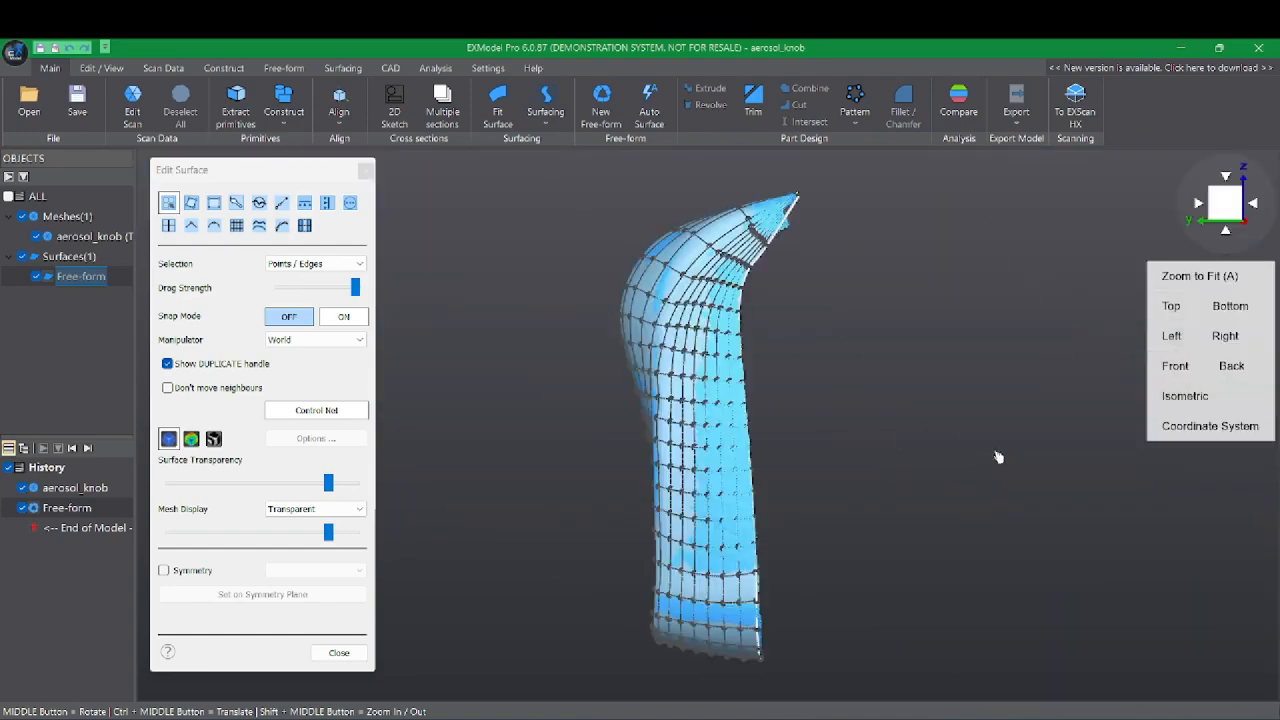
left_click(1226, 337)
left_click(1180, 366)
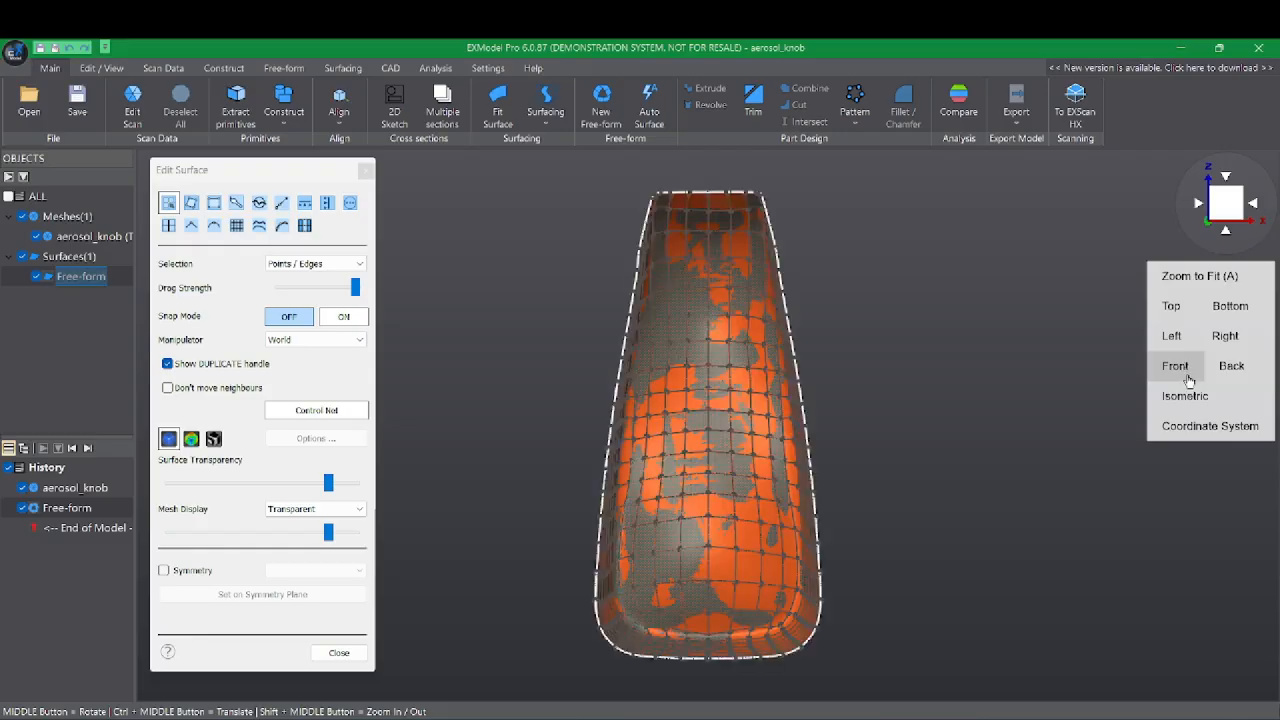
left_click(1229, 305)
left_click(1224, 338)
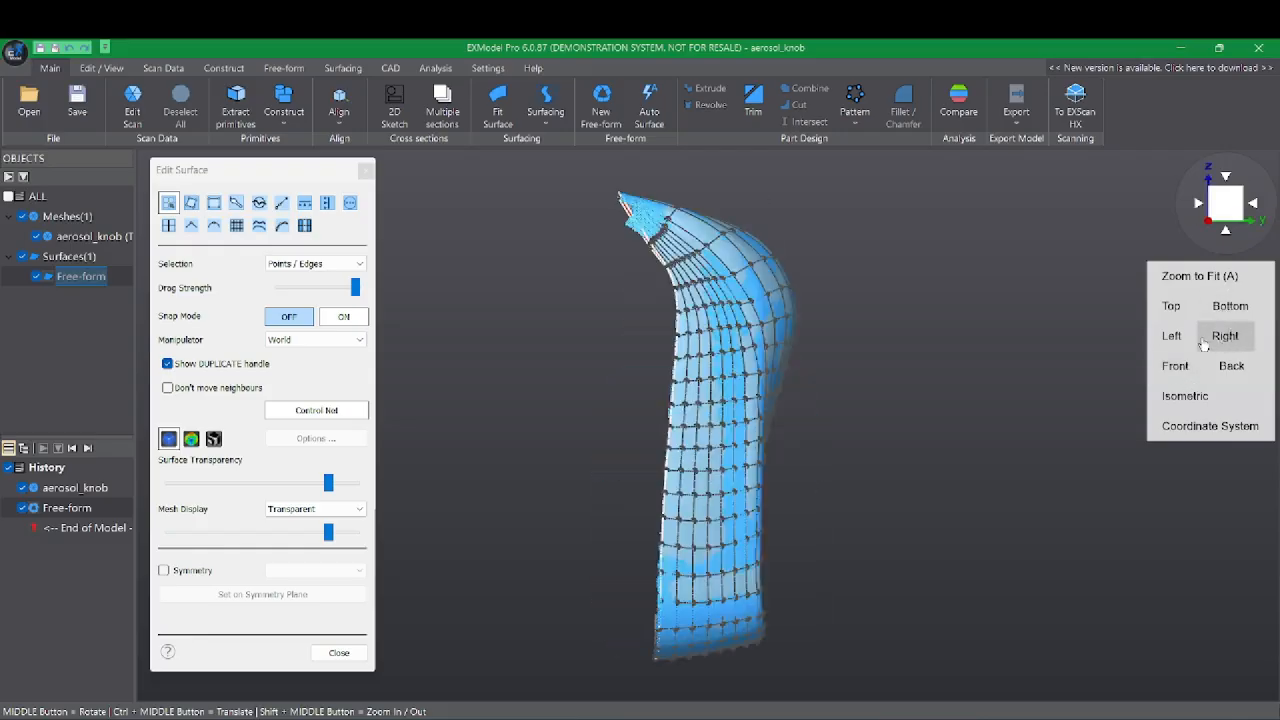
- Select the connected boundary edges running along both sides and the rear end of the surface
mouse_move(797, 570)
middle_mouse_down()
mouse_move(818, 563)
mouse_move(813, 573)
middle_mouse_up()
key("alt")
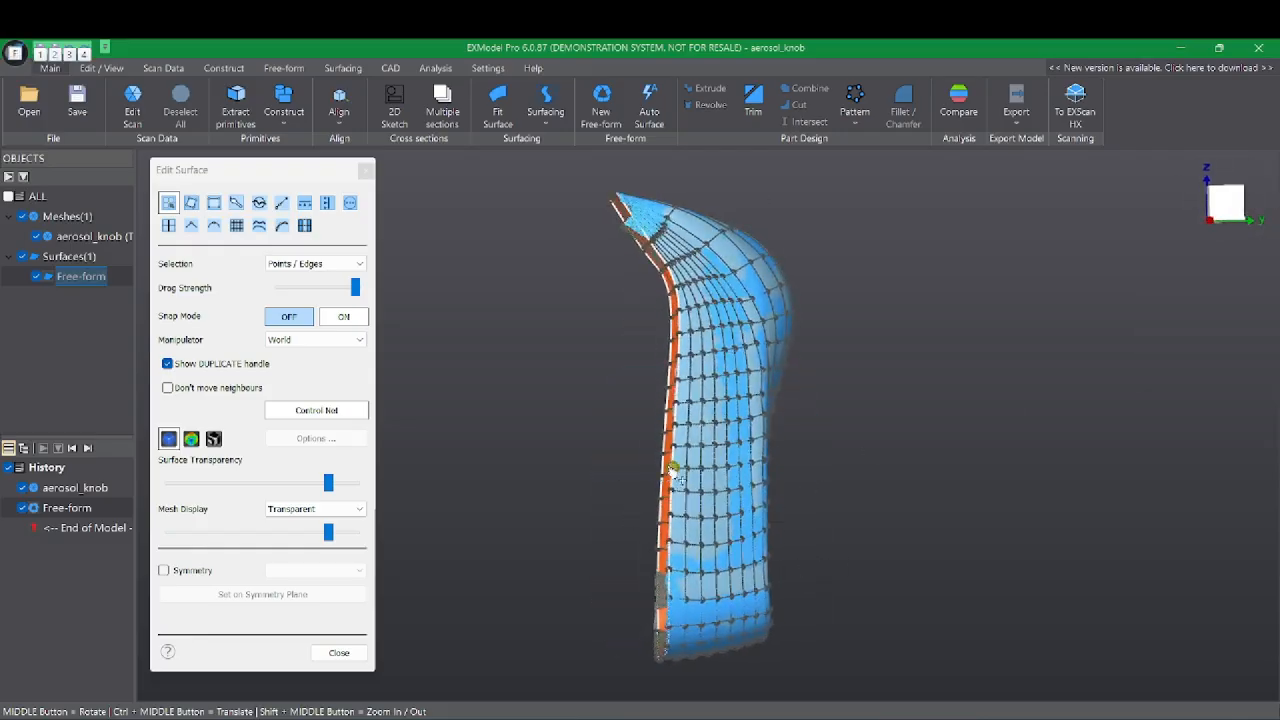
middle_click_drag(739, 445, 730, 468)
key("alt")
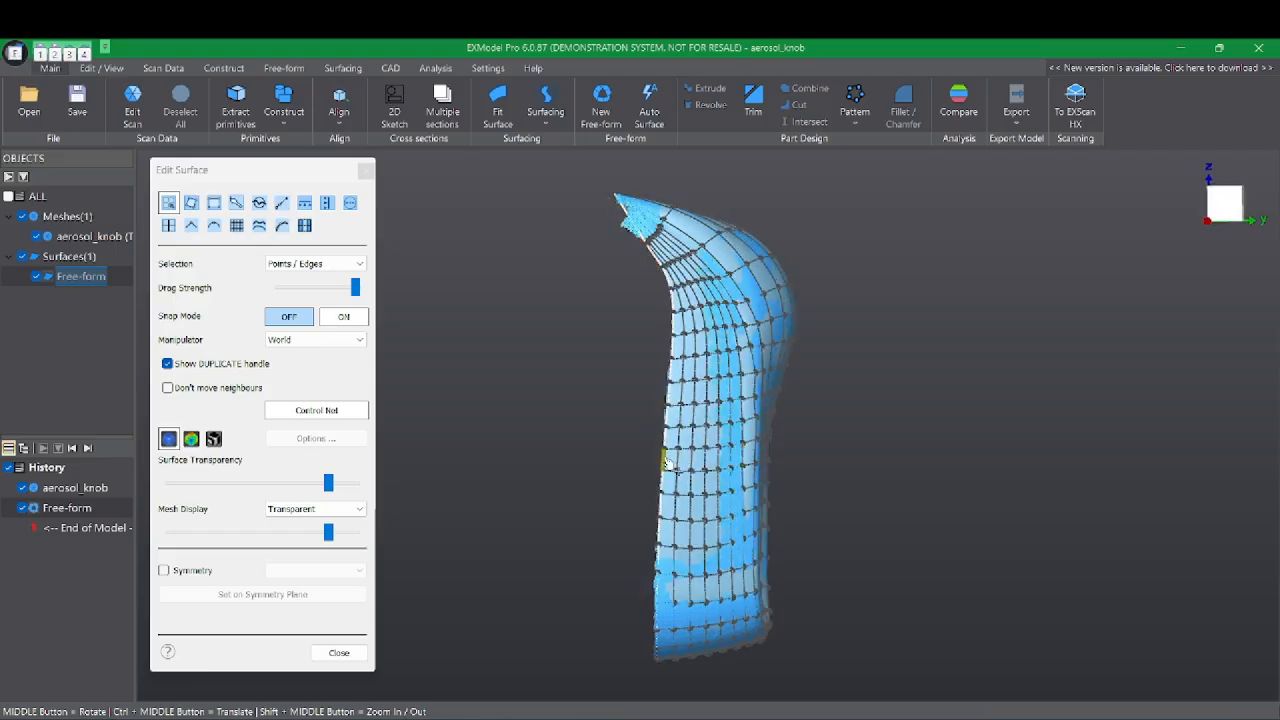
left_click(662, 460)
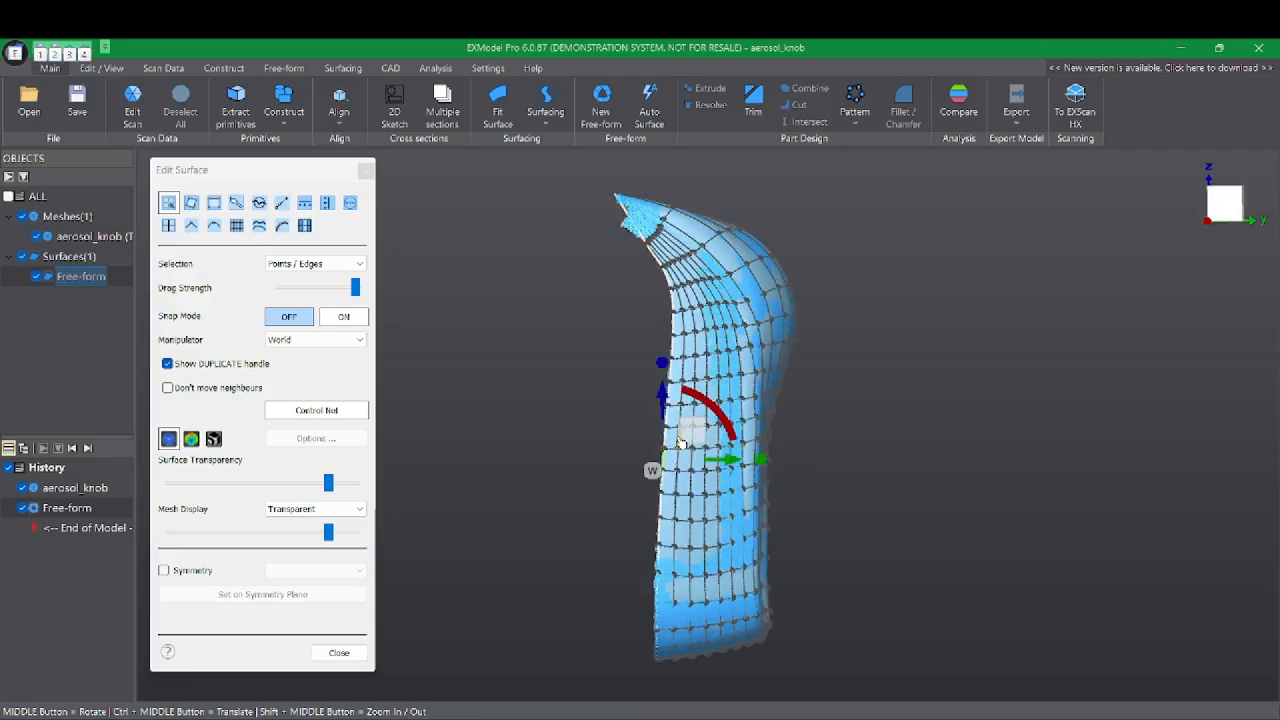
scroll(680, 440, "up", 5)
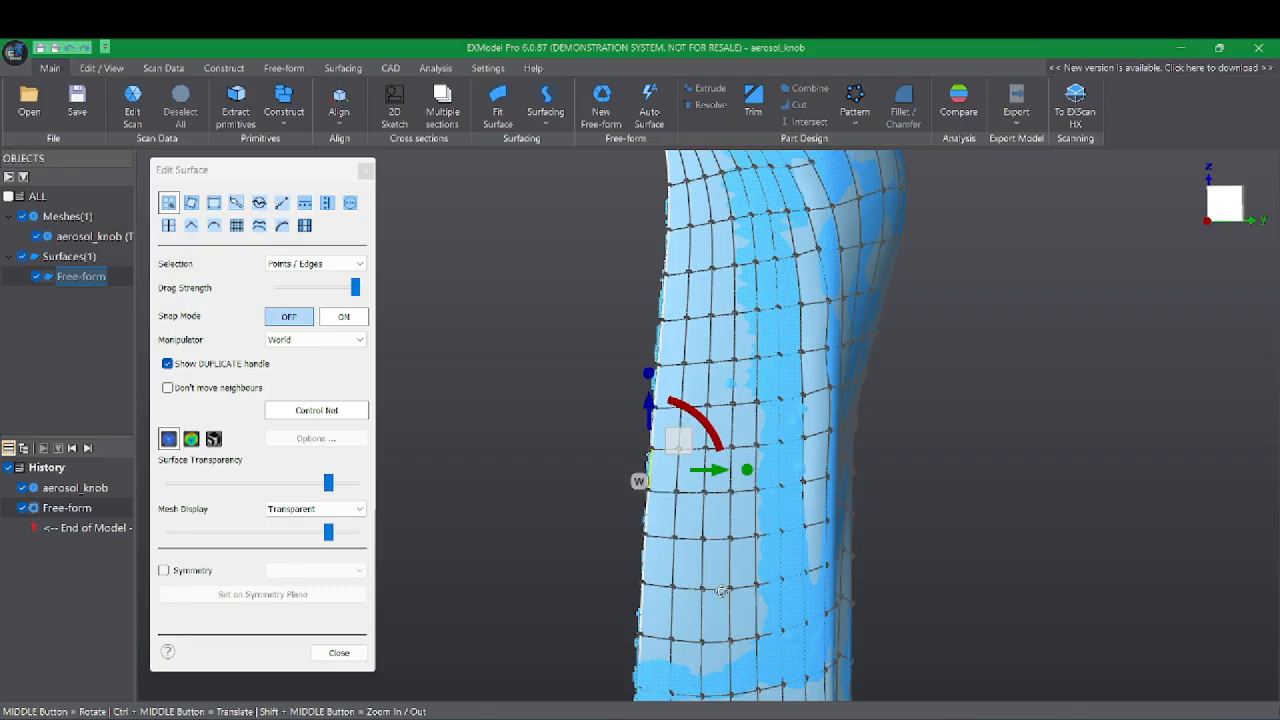
middle_click_drag(722, 591, 707, 431)
double_click(777, 412)
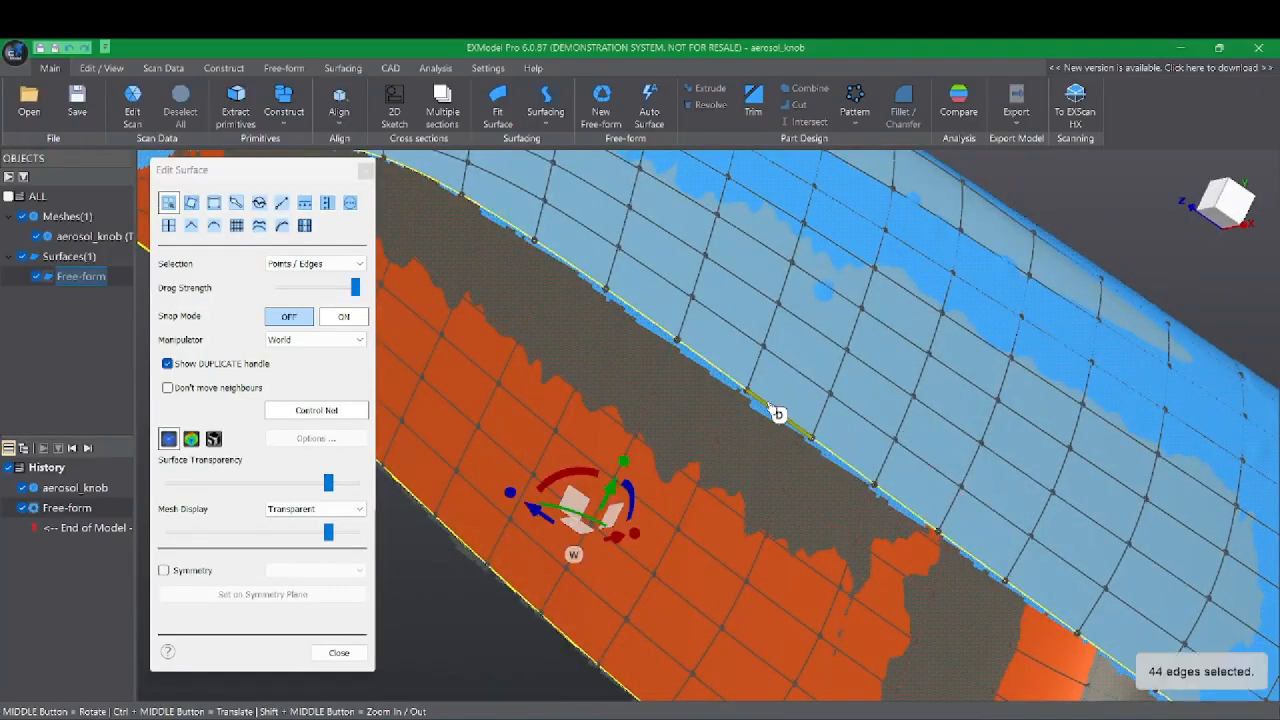
- Try to extend the selected boundary edges slightly beyond the mesh border by duplicating them outward
middle_click_drag(817, 343, 700, 367)
left_click_drag(700, 367, 672, 362)
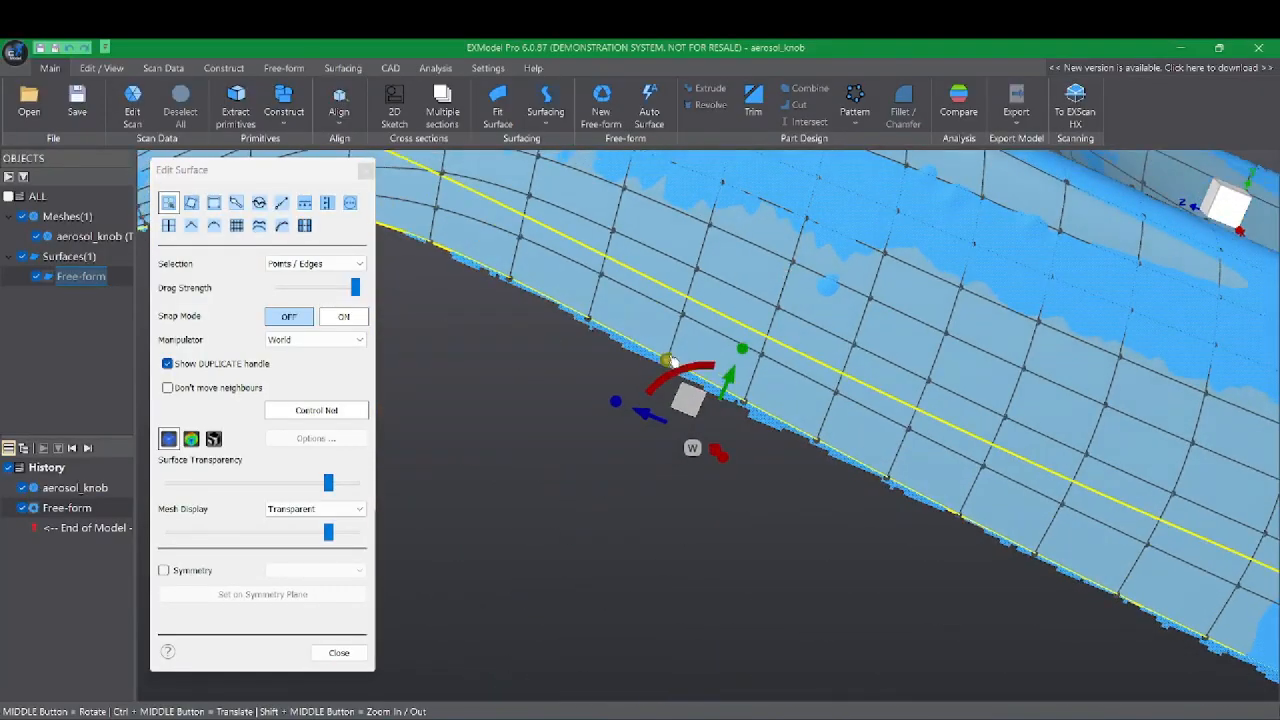
middle_click_drag(664, 303, 772, 464)
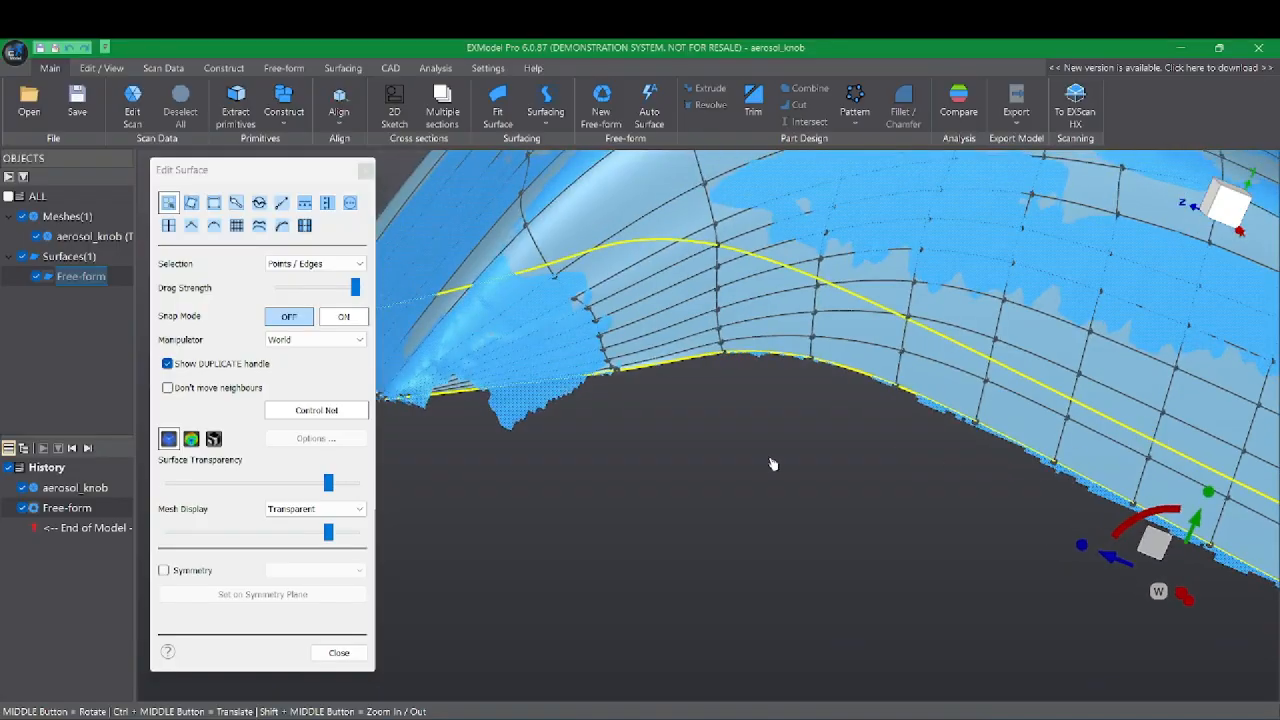
middle_click_drag(760, 275, 708, 270)
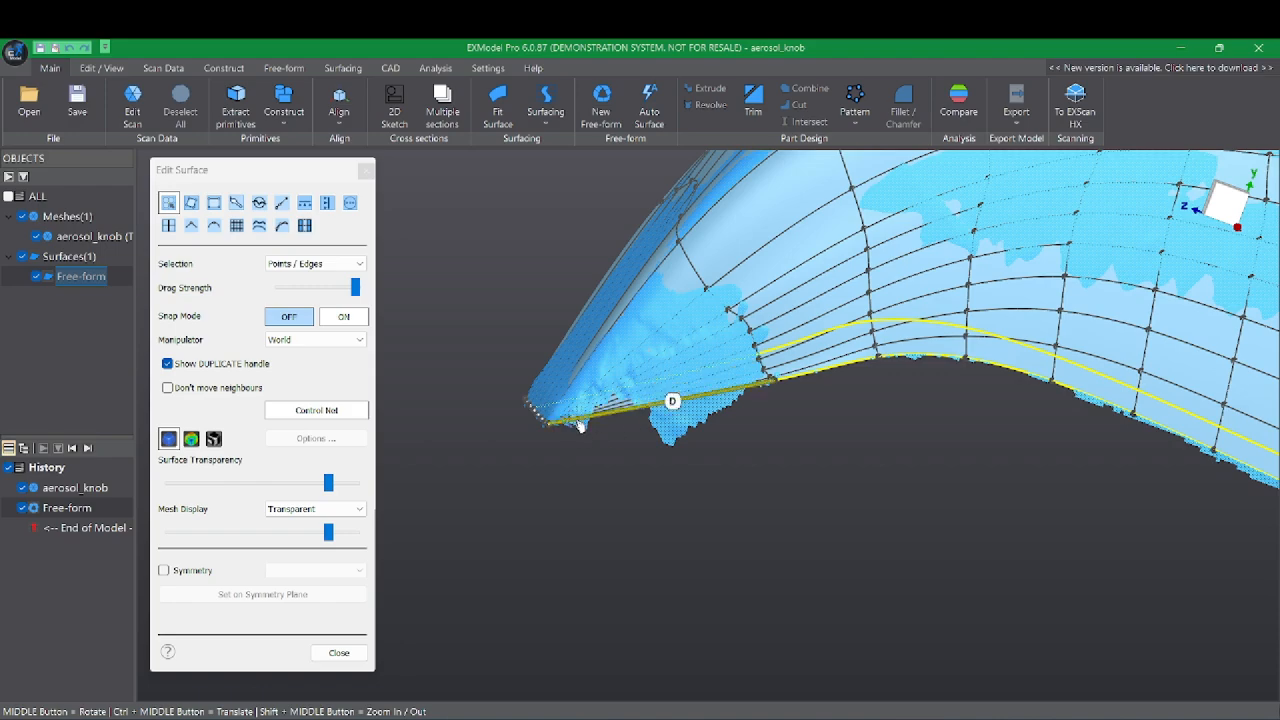
middle_click_drag(755, 393, 737, 353)
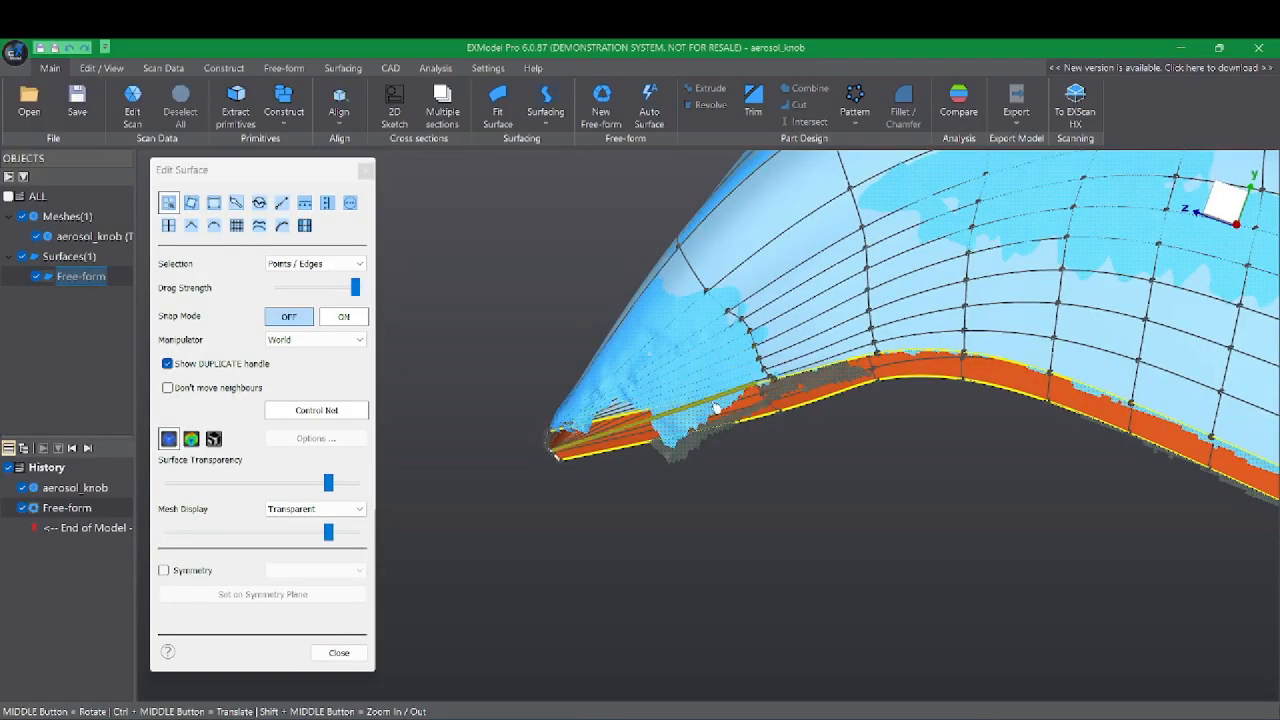
left_click_drag(676, 409, 675, 416)
middle_click_drag(727, 346, 730, 404)
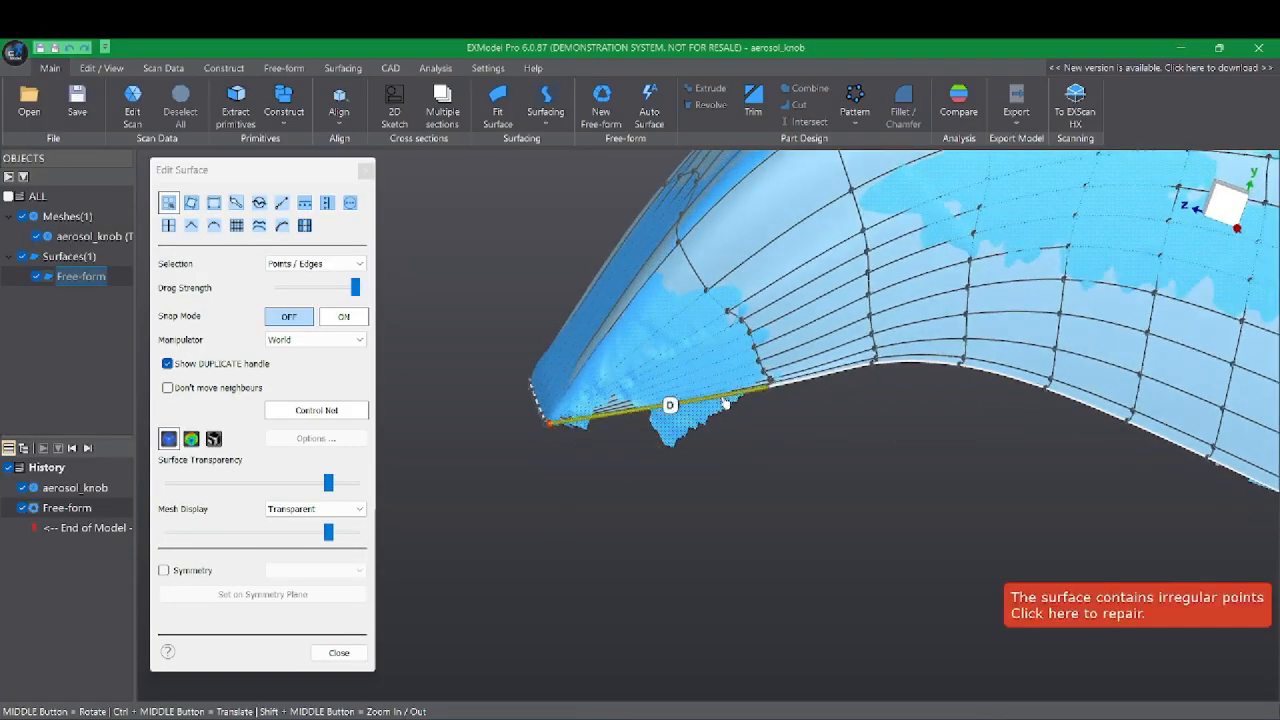
- Try to extend the single side boundary edge at the nose corner outward over the mesh, and undo it
left_click(728, 402)
middle_click_drag(767, 357, 737, 400)
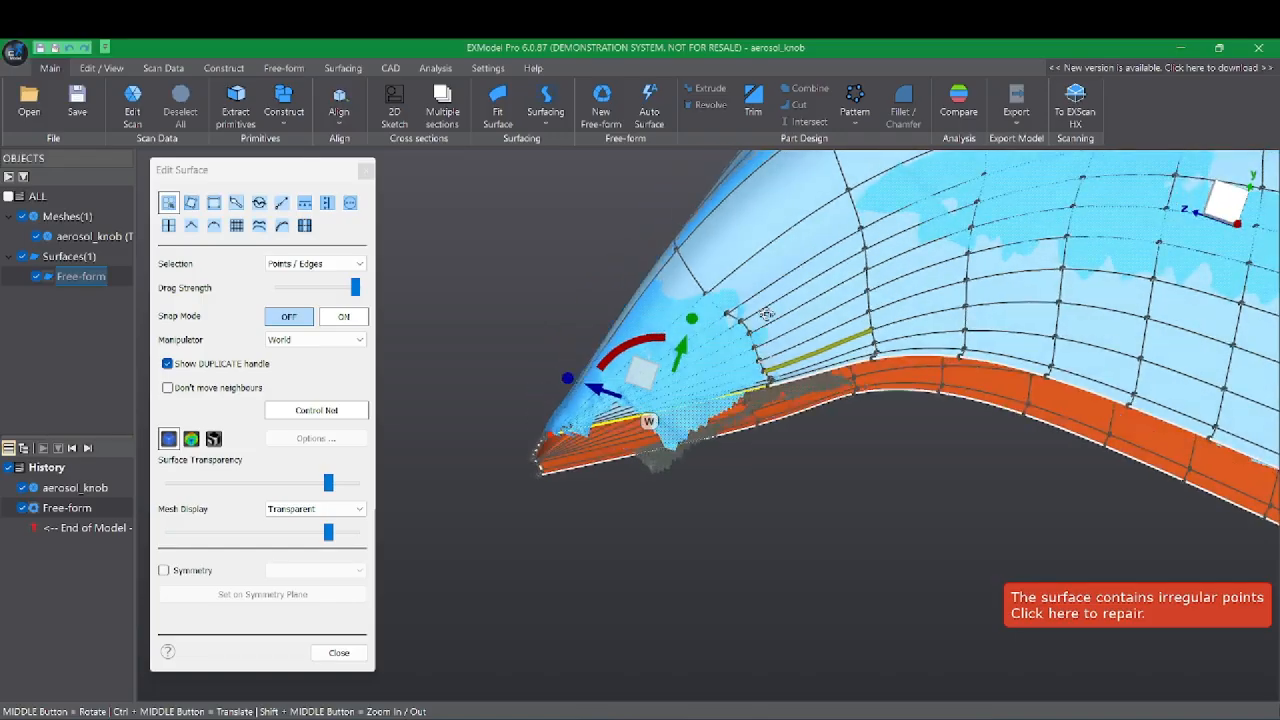
left_click_drag(735, 400, 721, 427)
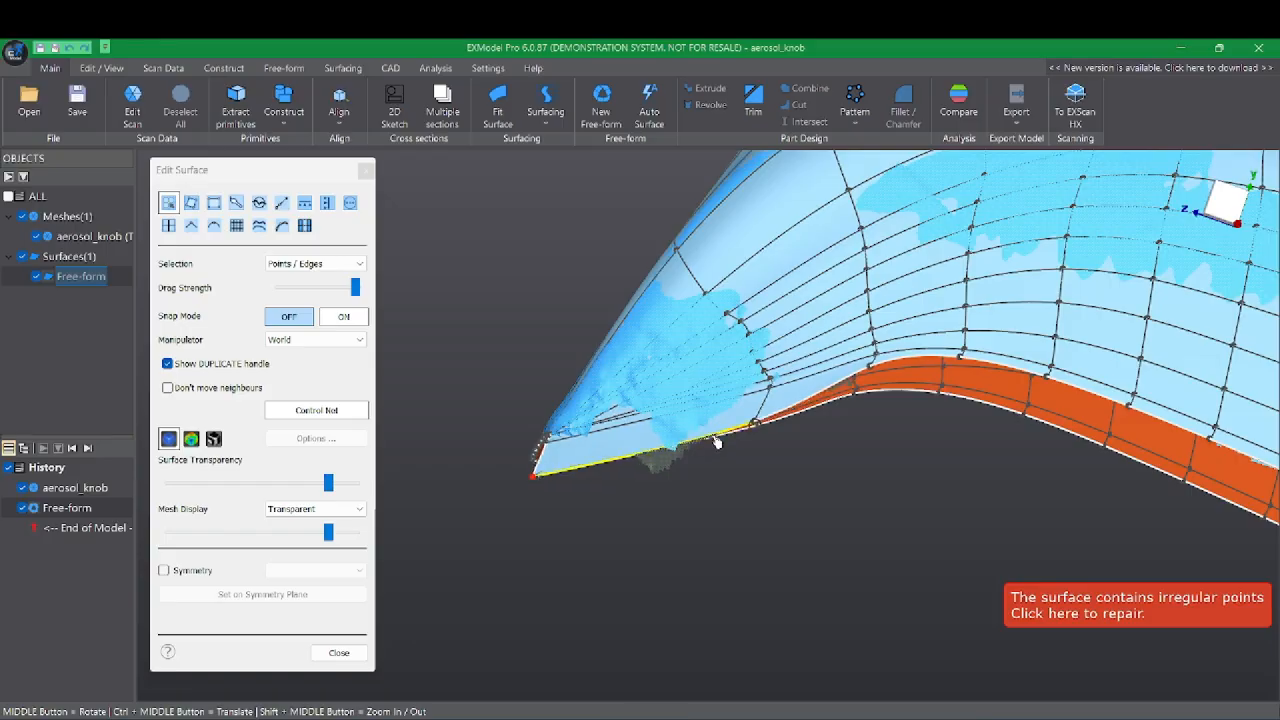
left_click_drag(717, 442, 702, 449)
middle_click_drag(686, 383, 770, 352)
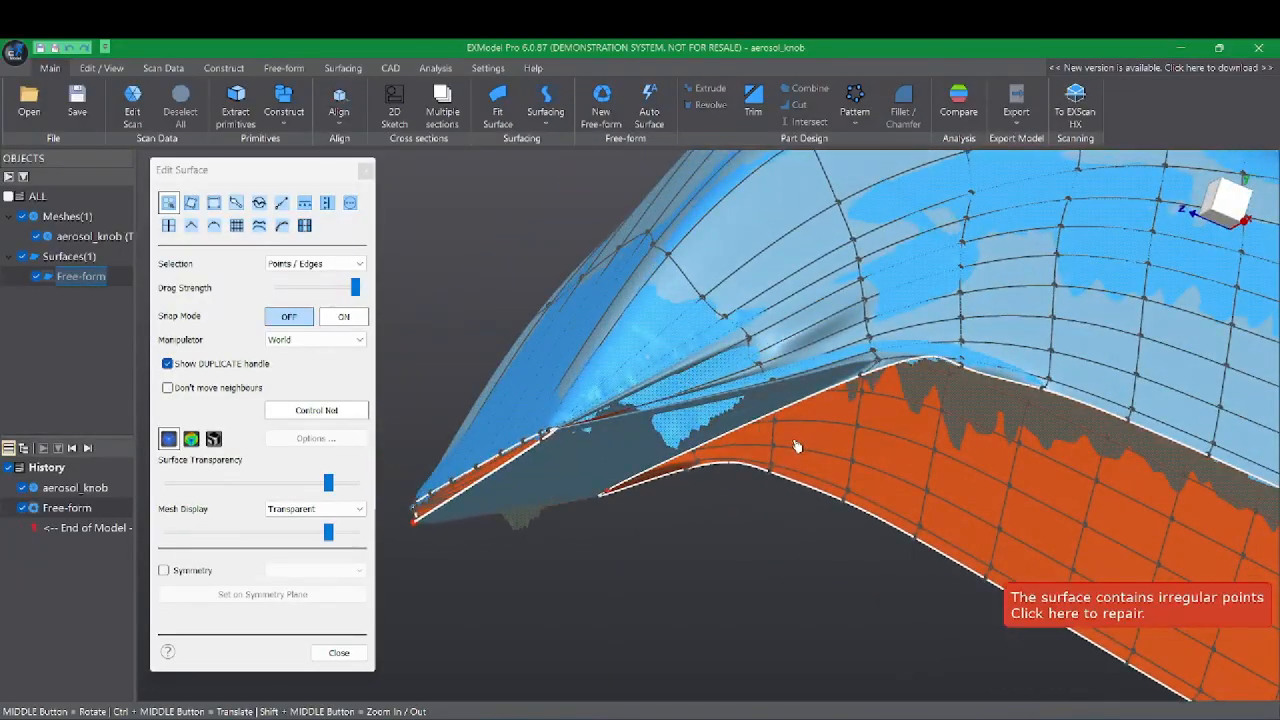
key("ctrl+z")
- Reselect the connected side boundary edges and try to extend them outward by another narrow row
middle_click_drag(812, 407, 1177, 323)
scroll(1008, 410, "down", 3)
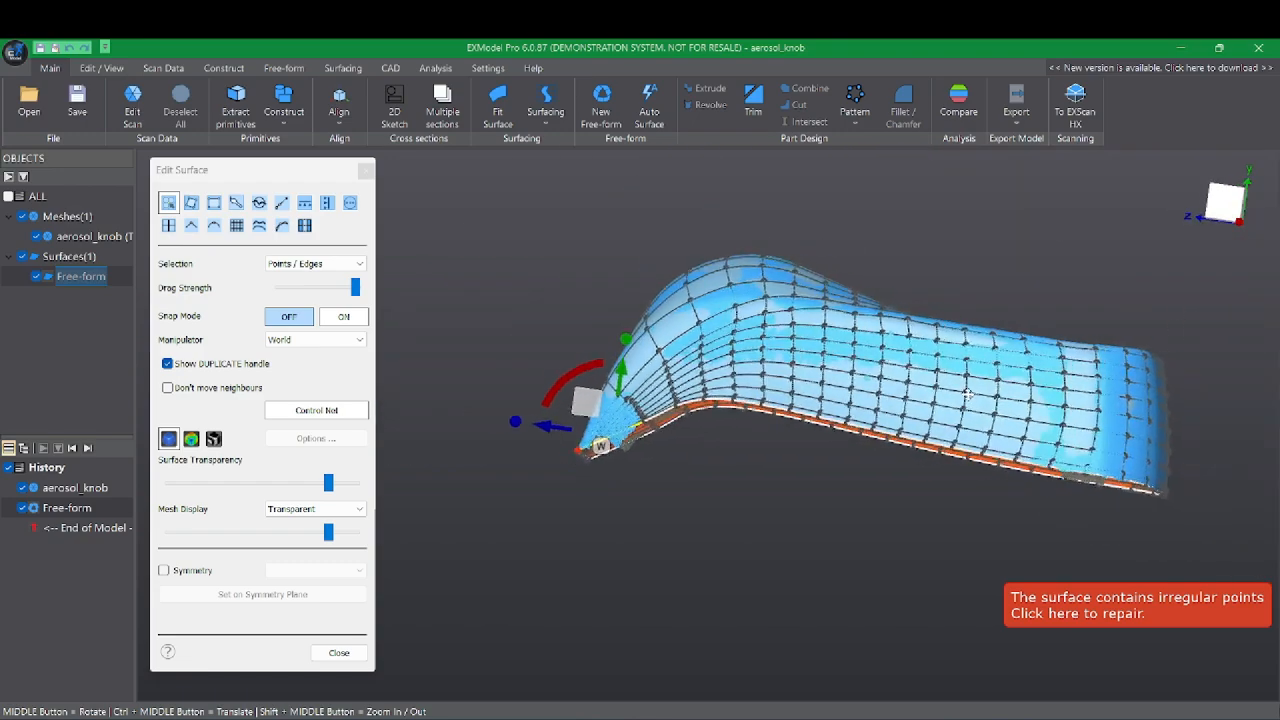
scroll(845, 441, "up", 5)
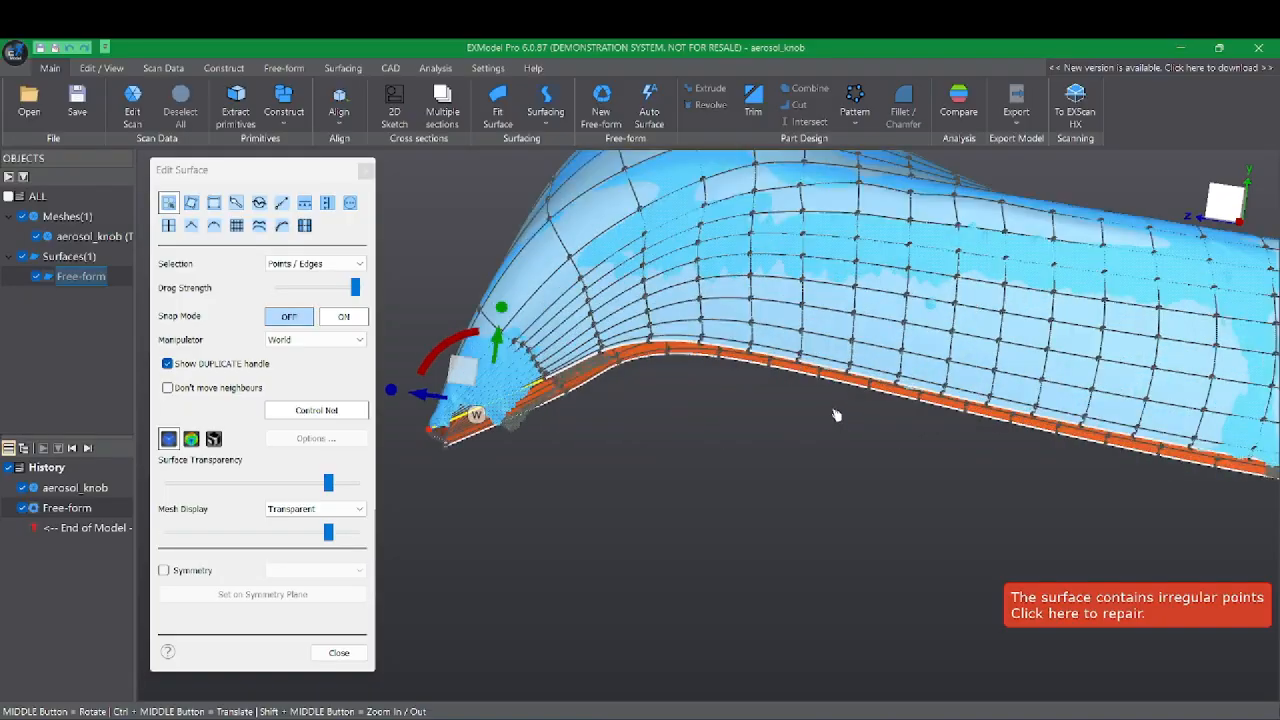
left_click(820, 348)
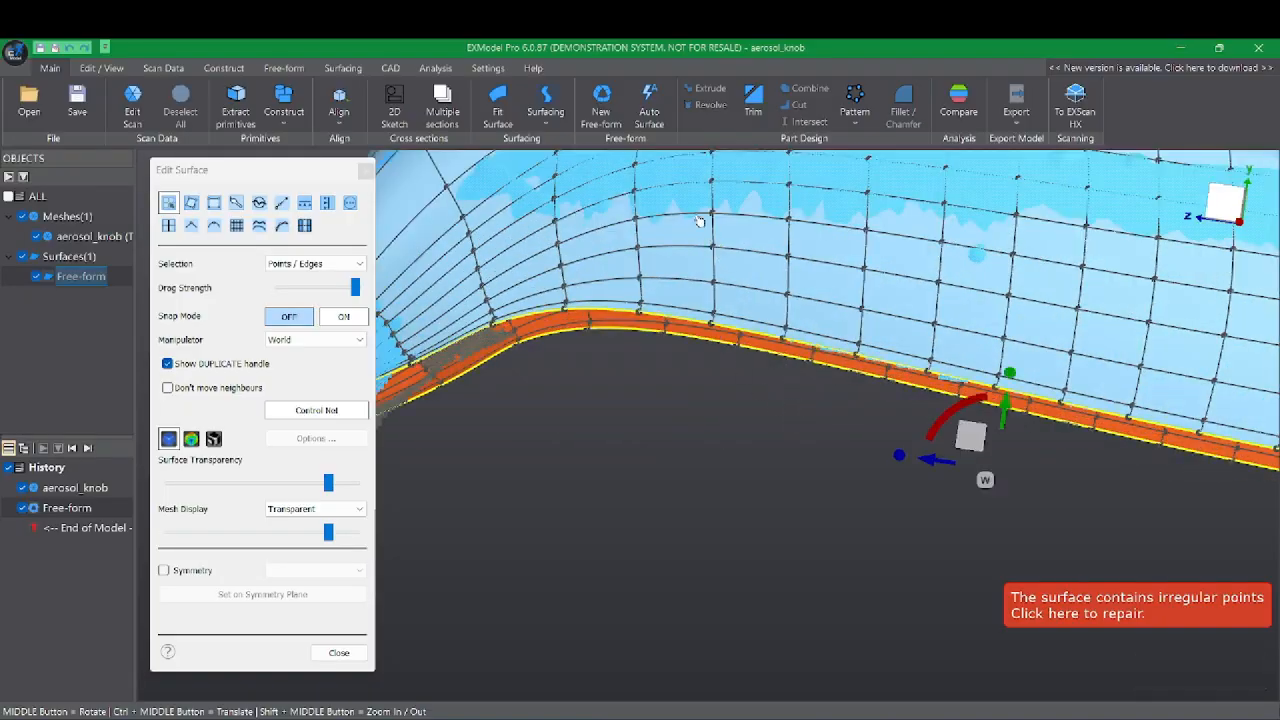
middle_click_drag(699, 216, 701, 214)
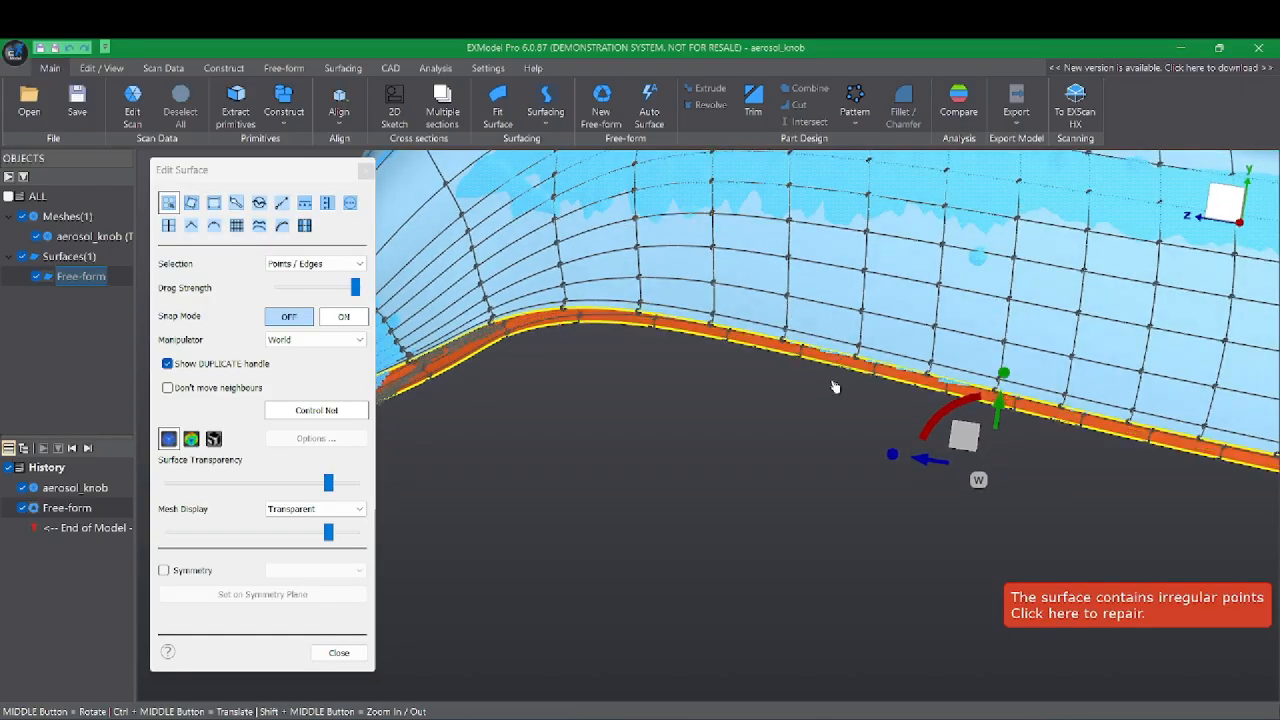
middle_click_drag(900, 286, 893, 317)
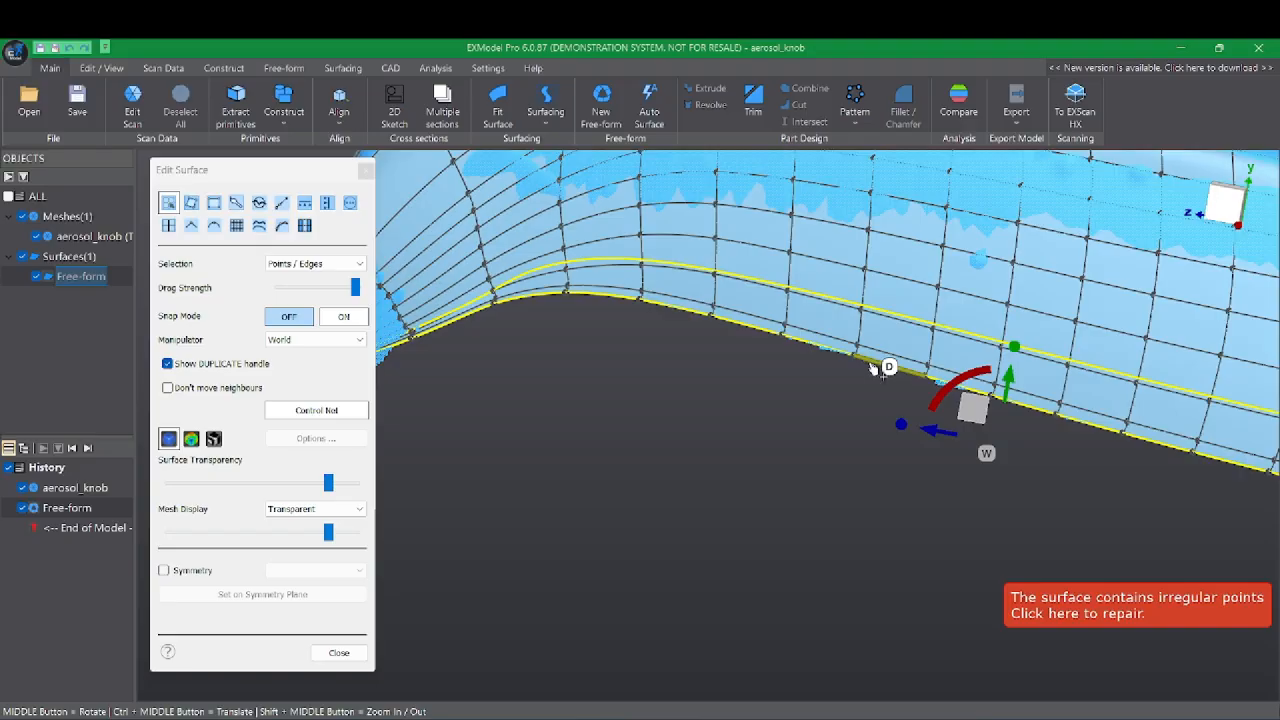
left_click_drag(872, 369, 877, 398)
key("alt")
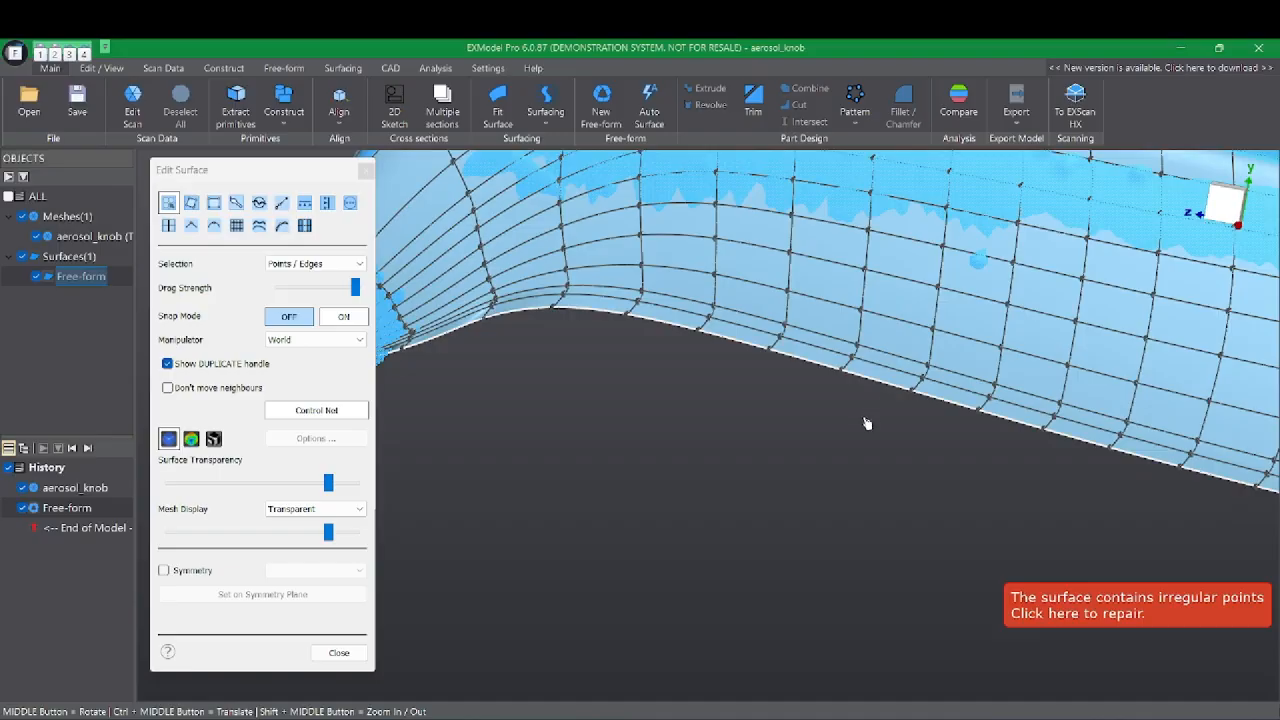
- Undo the outward extensions of the side boundary, restoring the original boundary edges
key("ctrl+z")
key("ctrl+z")
middle_click_drag(854, 397, 878, 406)
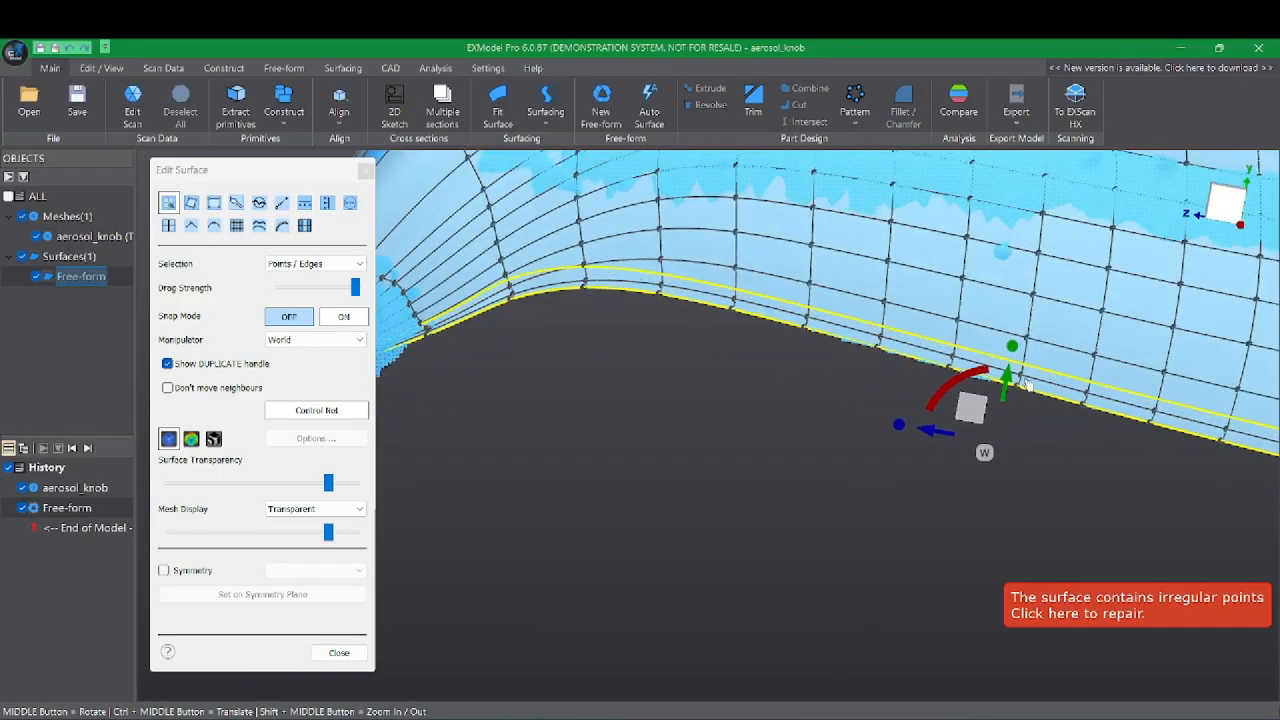
left_click_drag(981, 420, 963, 457)
key("ctrl+z")
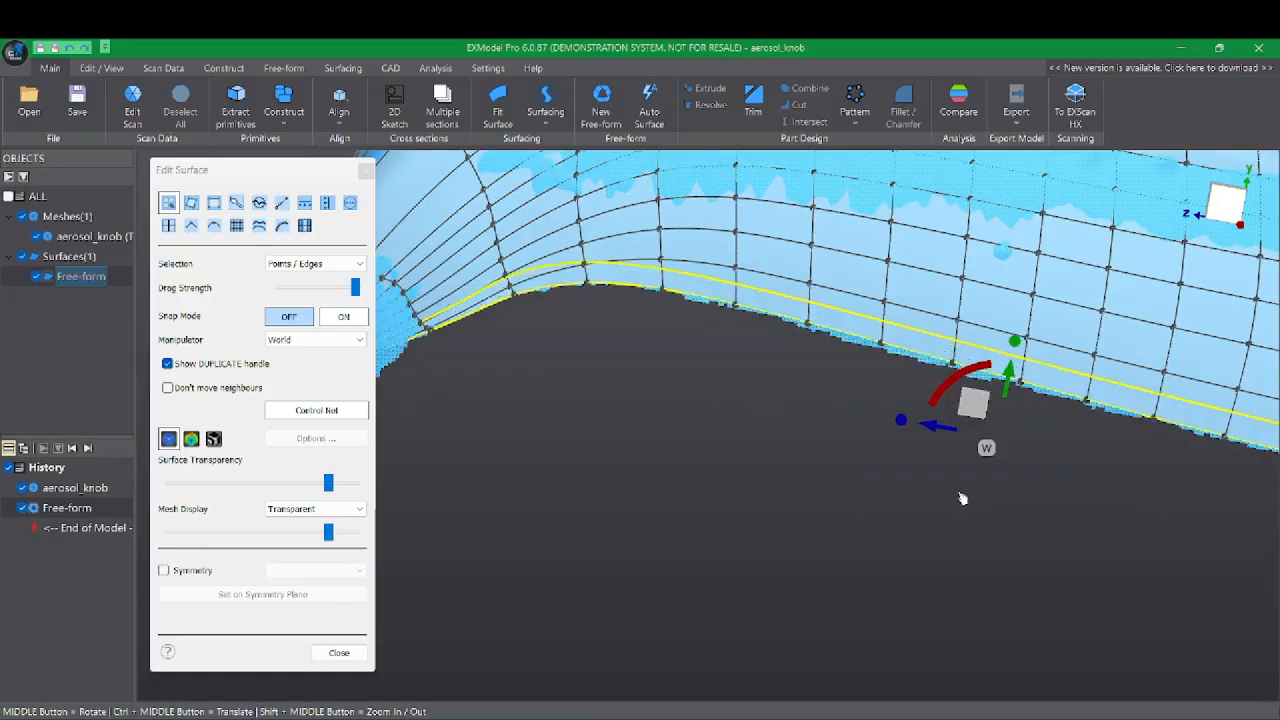
- Try to nudge the selected side boundary edges with the World manipulator along the mesh border
middle_click_drag(799, 473, 830, 486)
middle_click_drag(729, 421, 806, 438)
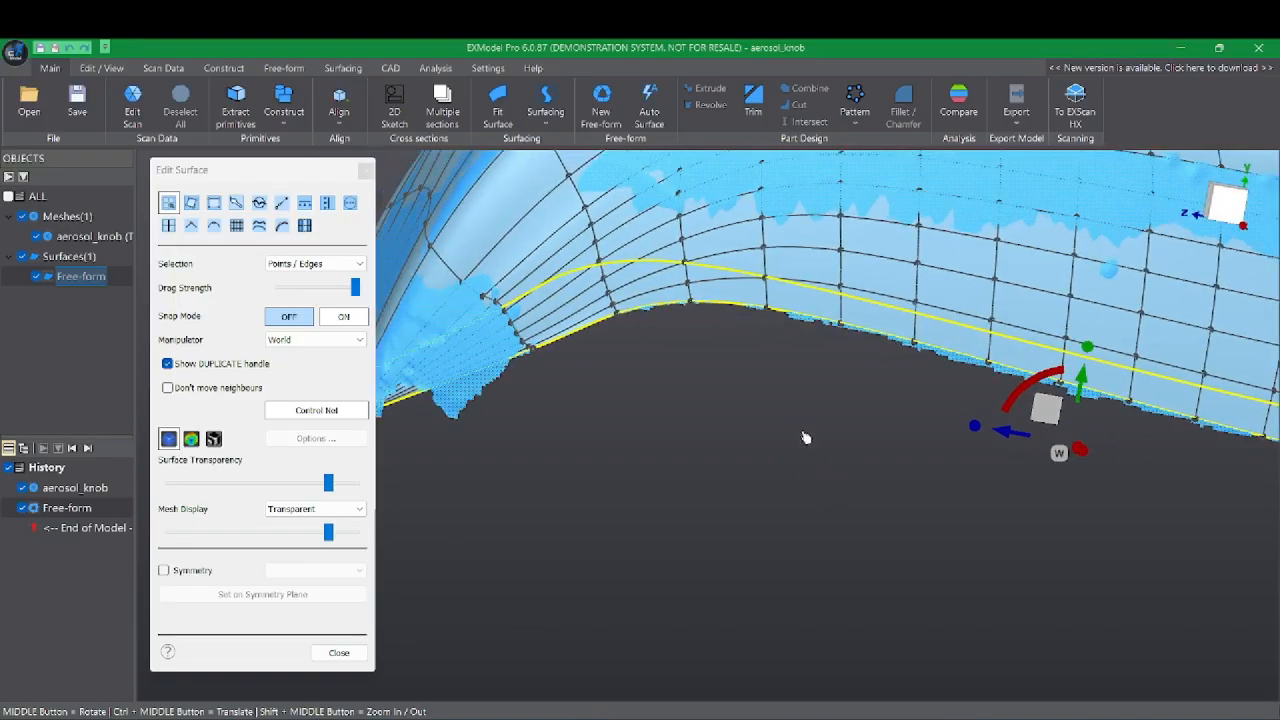
left_click(1005, 373)
mouse_move(1046, 409)
left_mouse_down()
mouse_move(1040, 437)
mouse_move(1078, 470)
mouse_move(1082, 414)
mouse_move(1065, 412)
left_mouse_up()
left_click_drag(1057, 420, 1038, 402)
- Examine how the boundary edges at the nose end and its side corner follow the mesh border
middle_click_drag(1120, 543, 1126, 513)
middle_click_drag(698, 446, 770, 453)
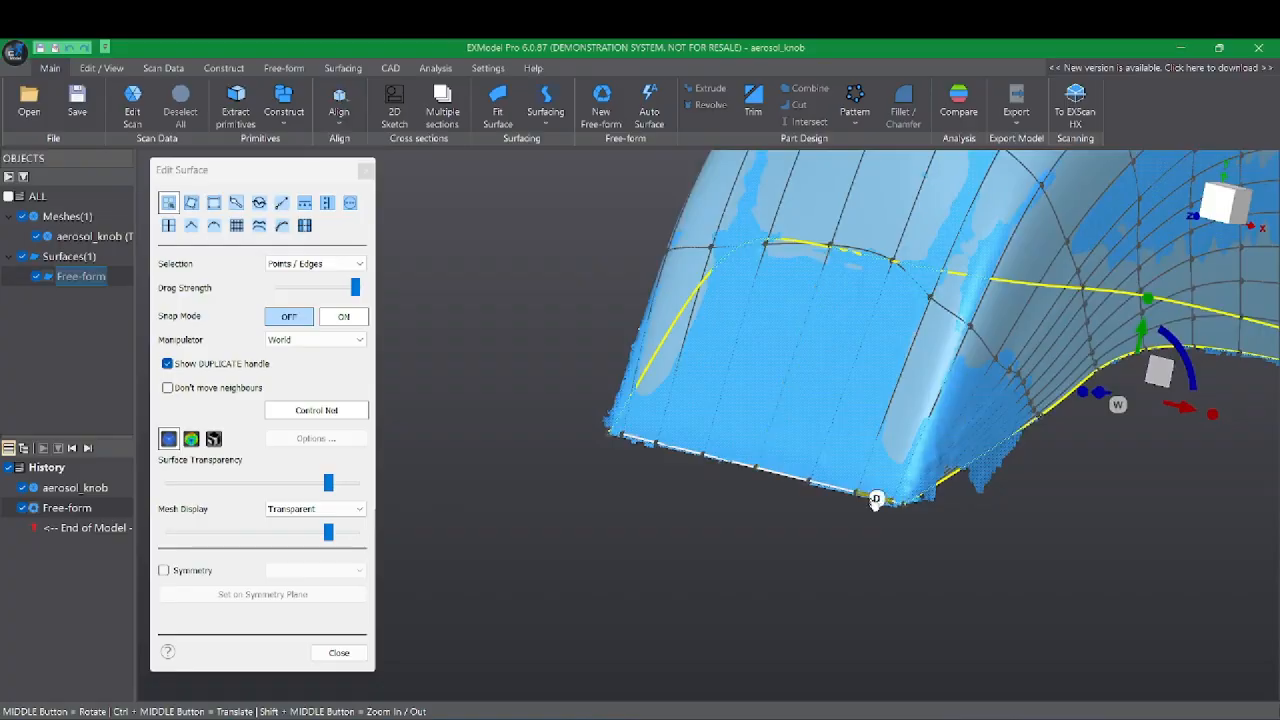
middle_click_drag(966, 562, 919, 566)
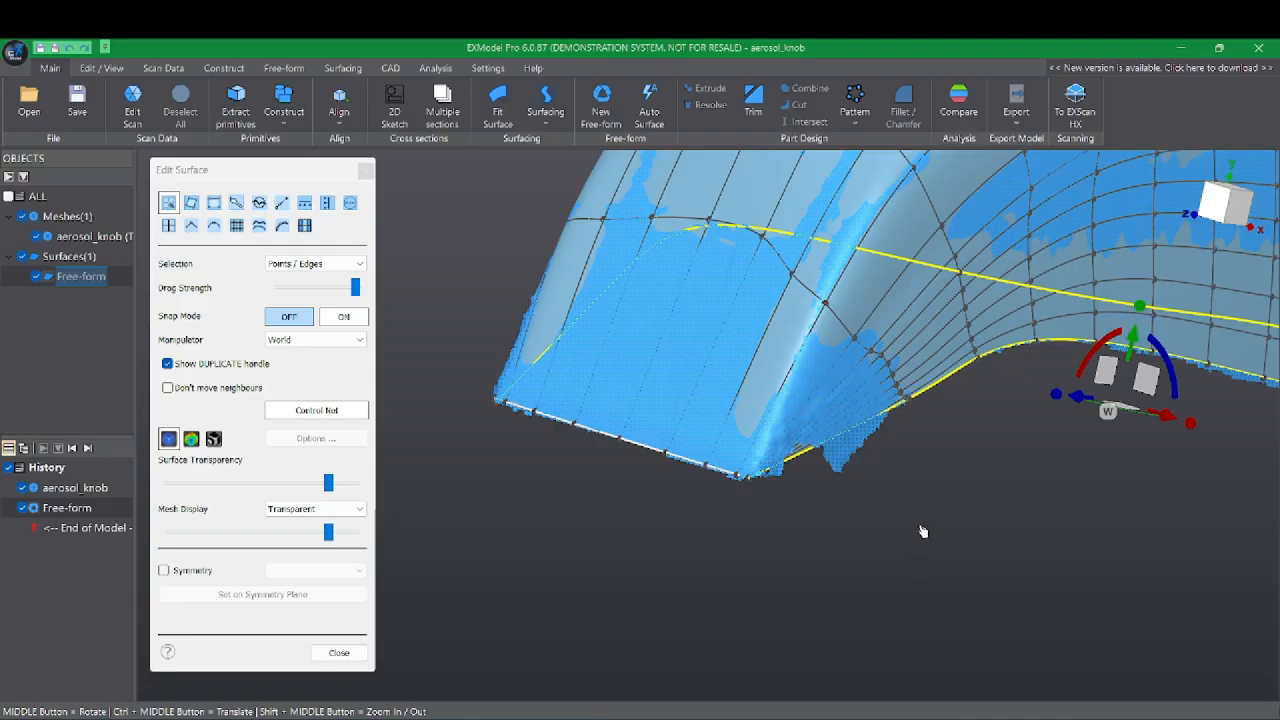
middle_click_drag(829, 531, 920, 590)
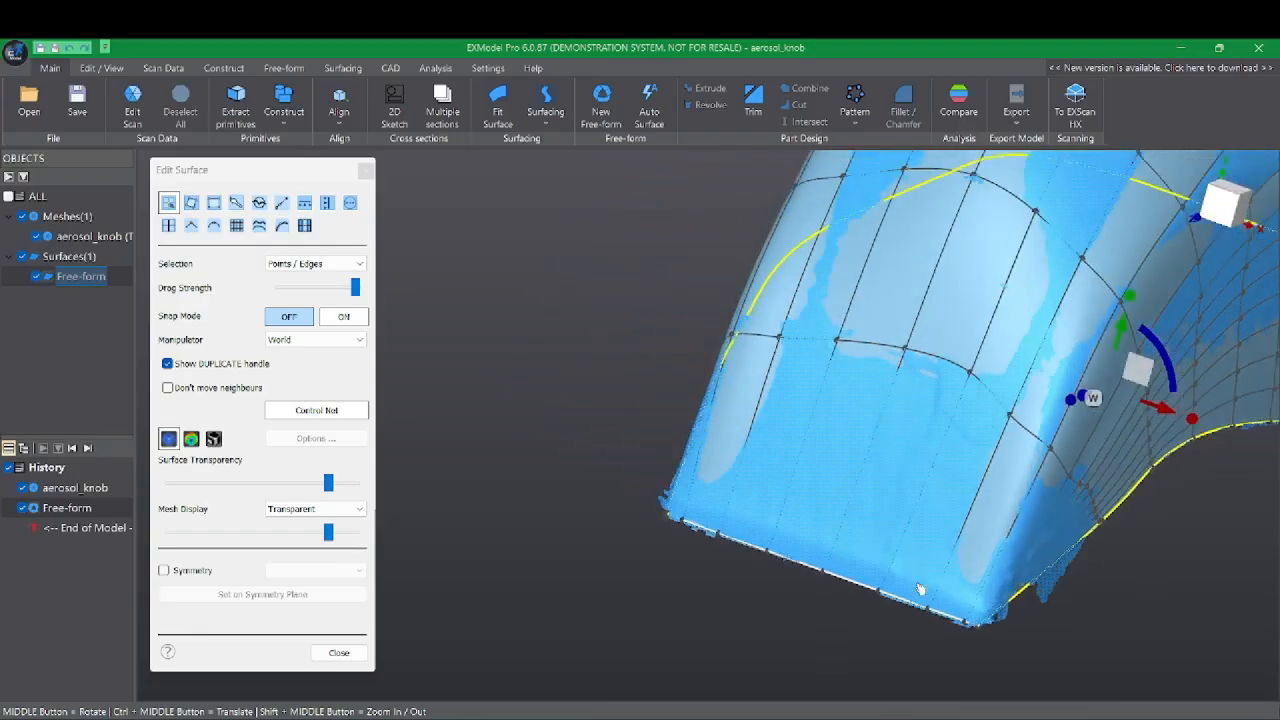
scroll(1054, 561, "down", 4)
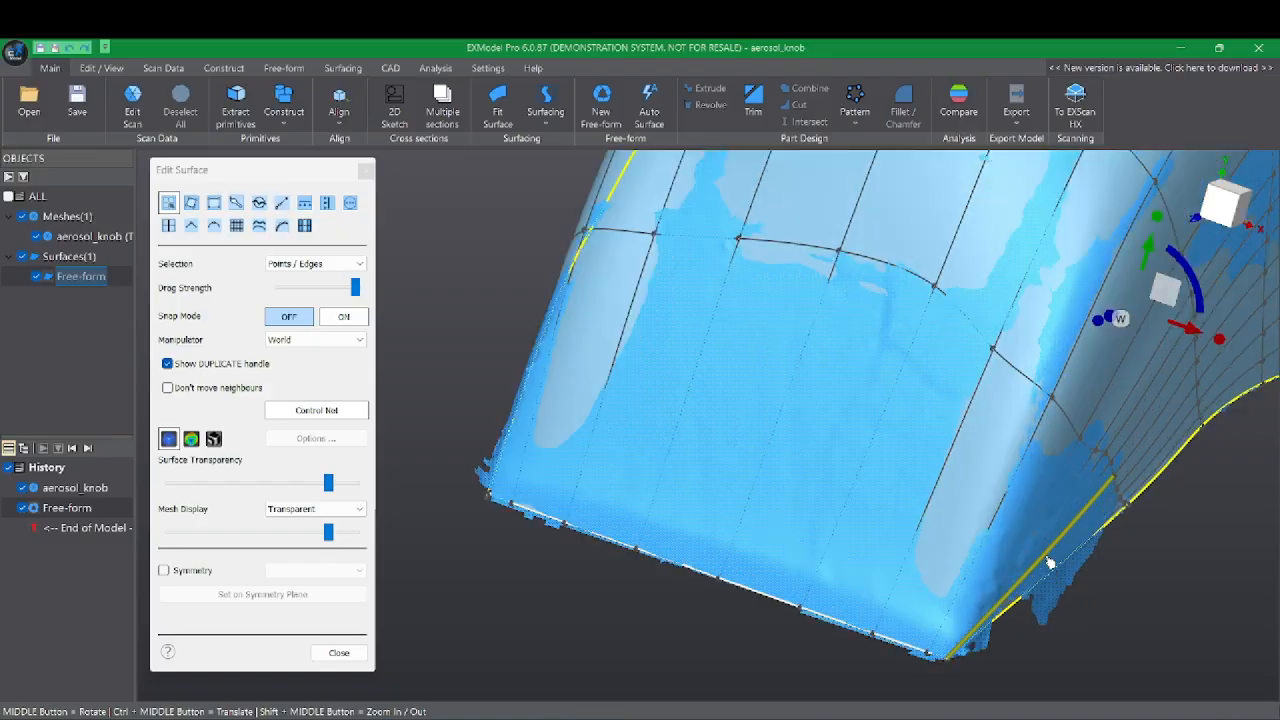
middle_click_drag(1056, 562, 960, 577)
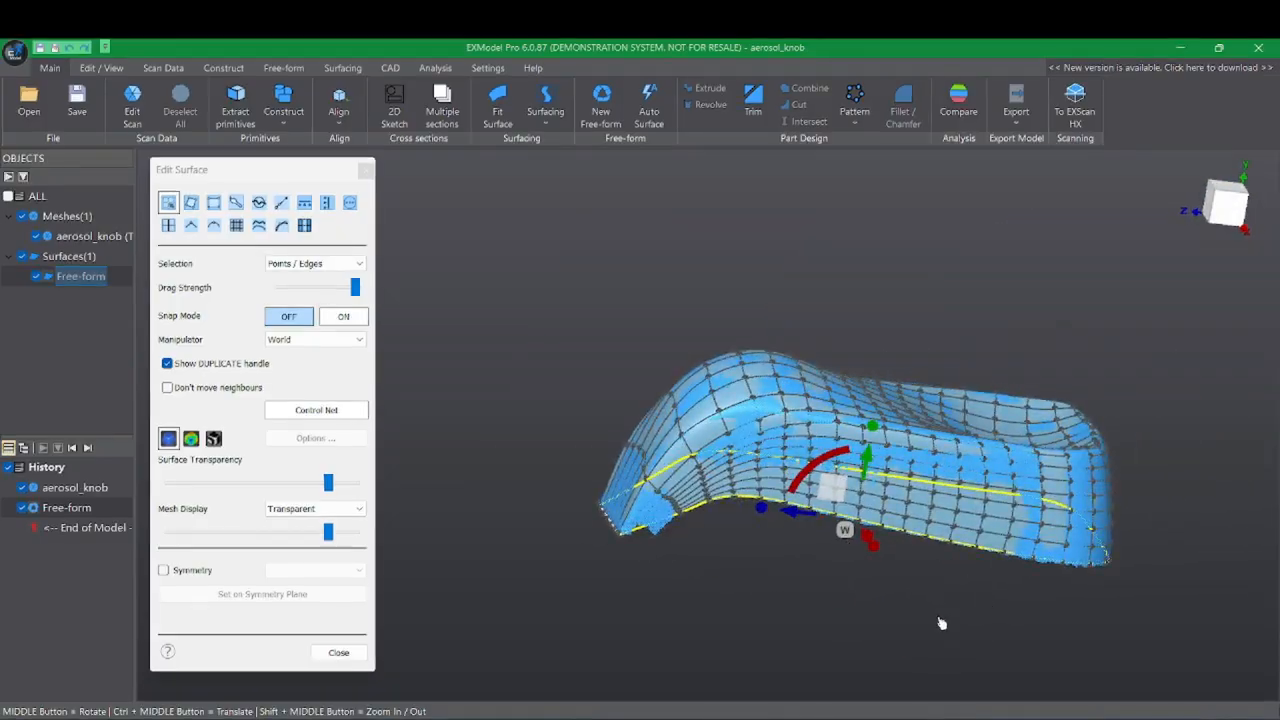